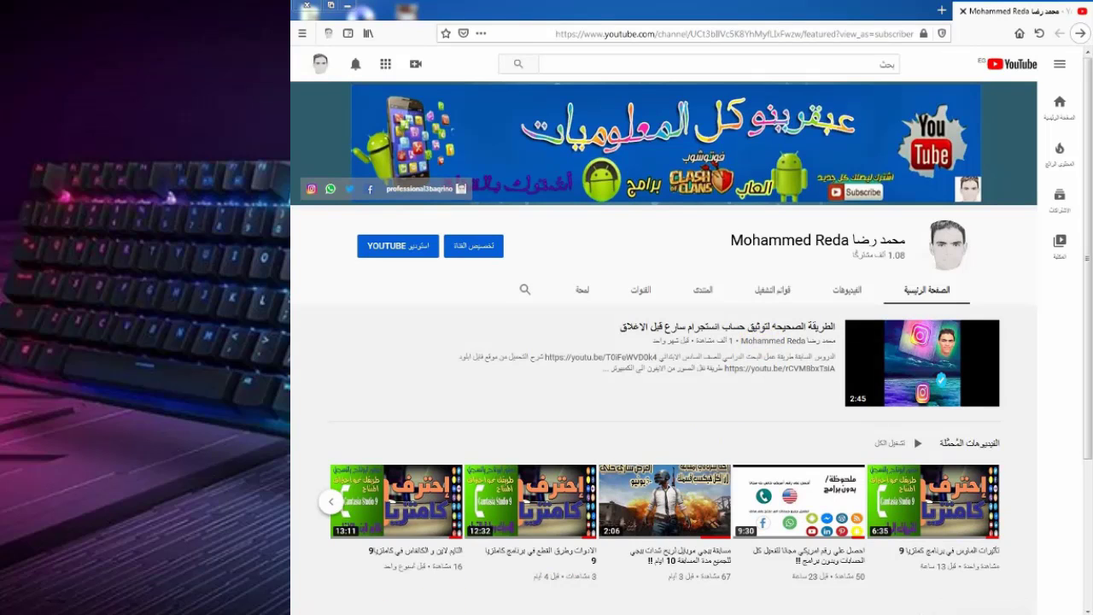
Toggle the Start menu, then select and deselect the 101356 file on the desktop.
key("super")
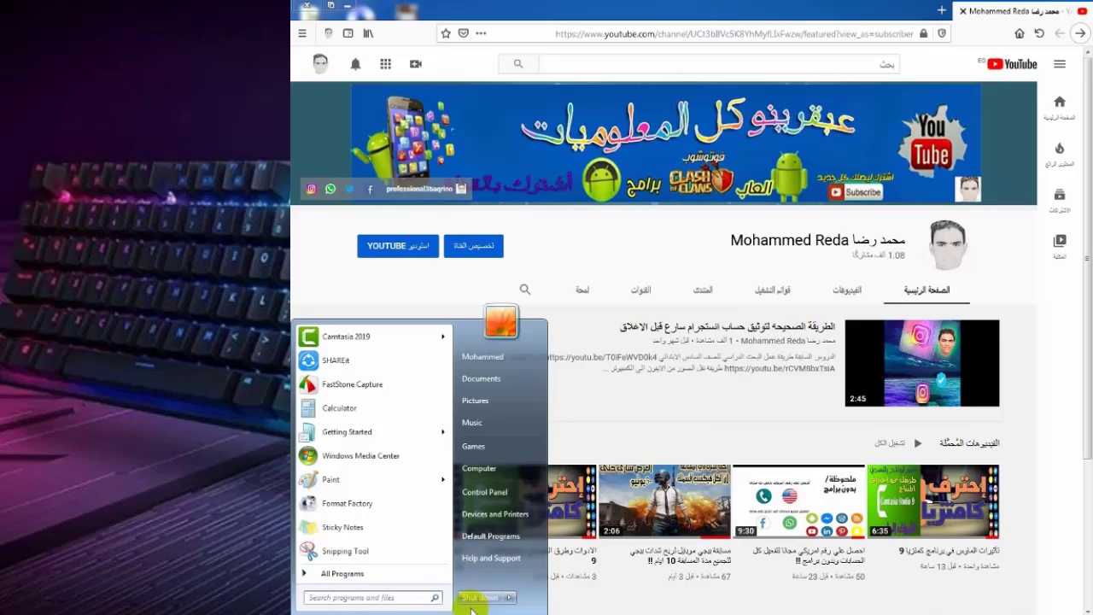
key("super")
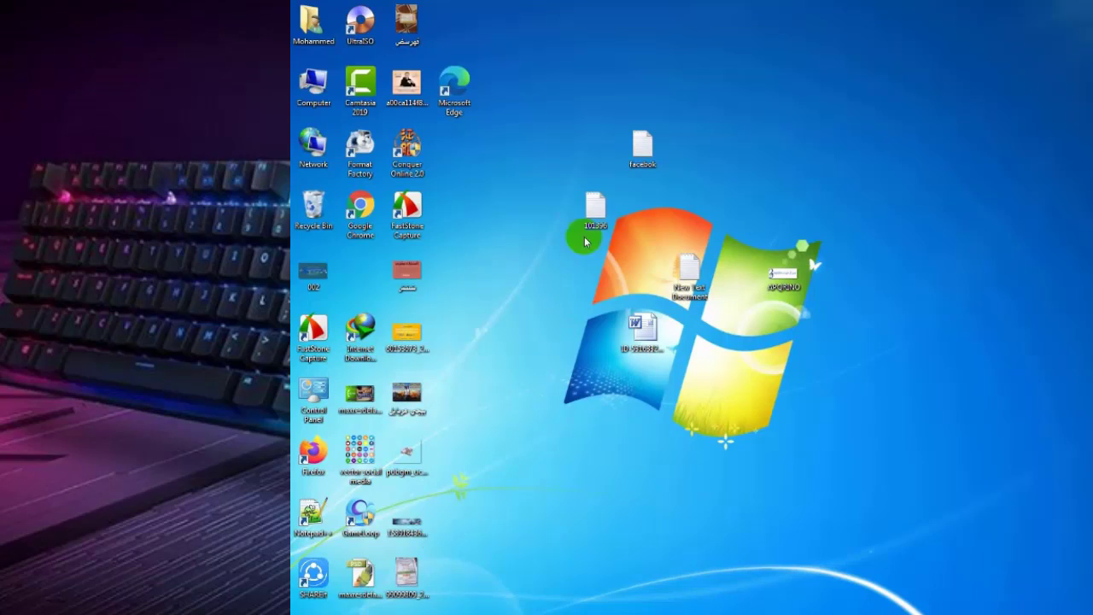
left_click(586, 236)
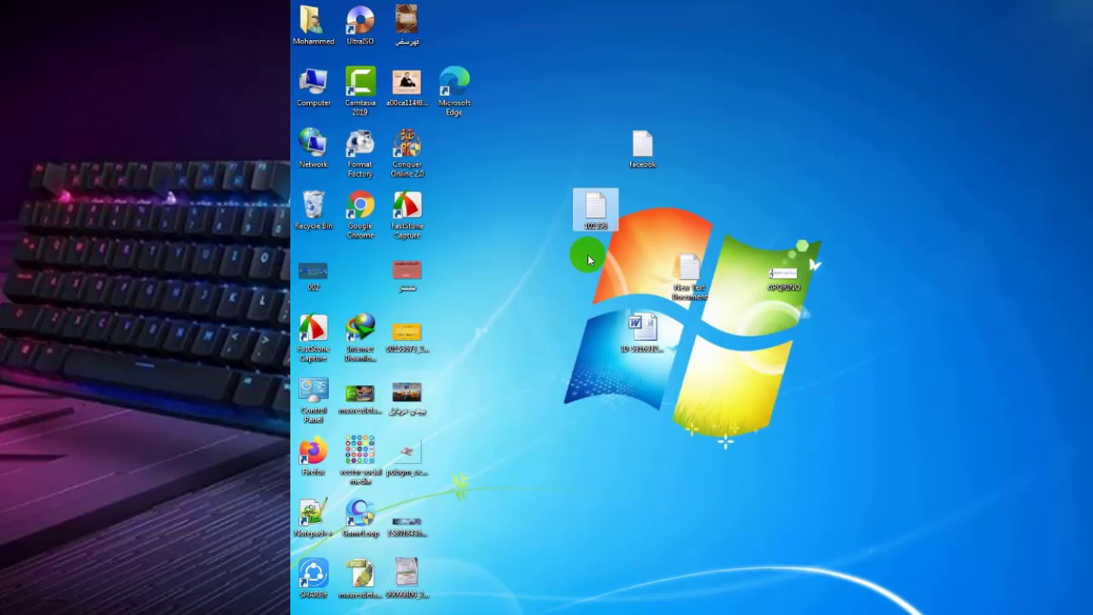
left_click(523, 244)
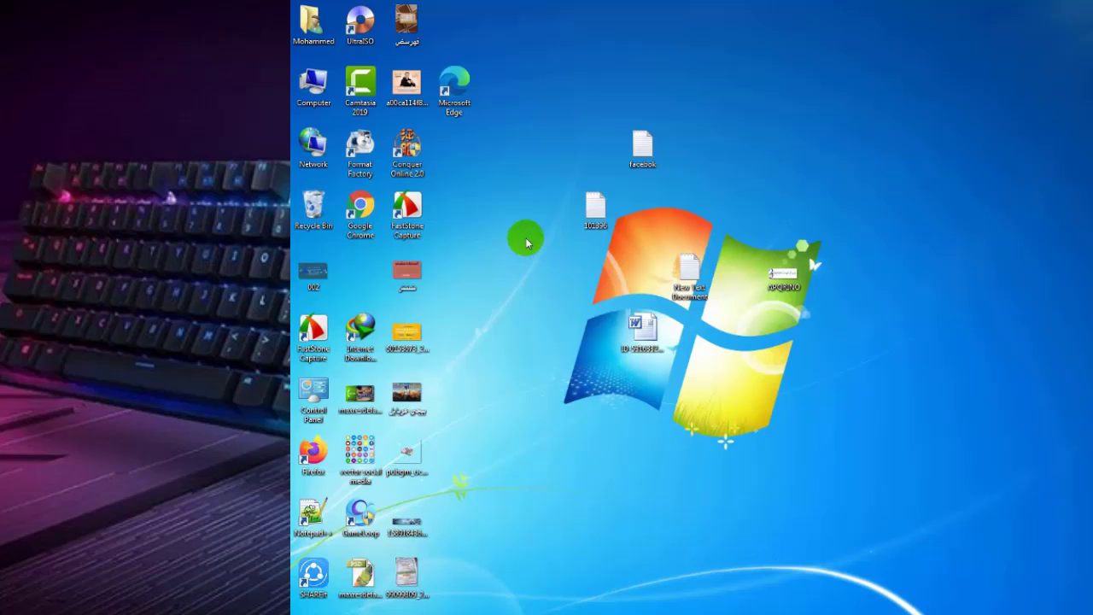
Start a new desktop shortcut with the location shutdown -s -t 00.
right_click(510, 226)
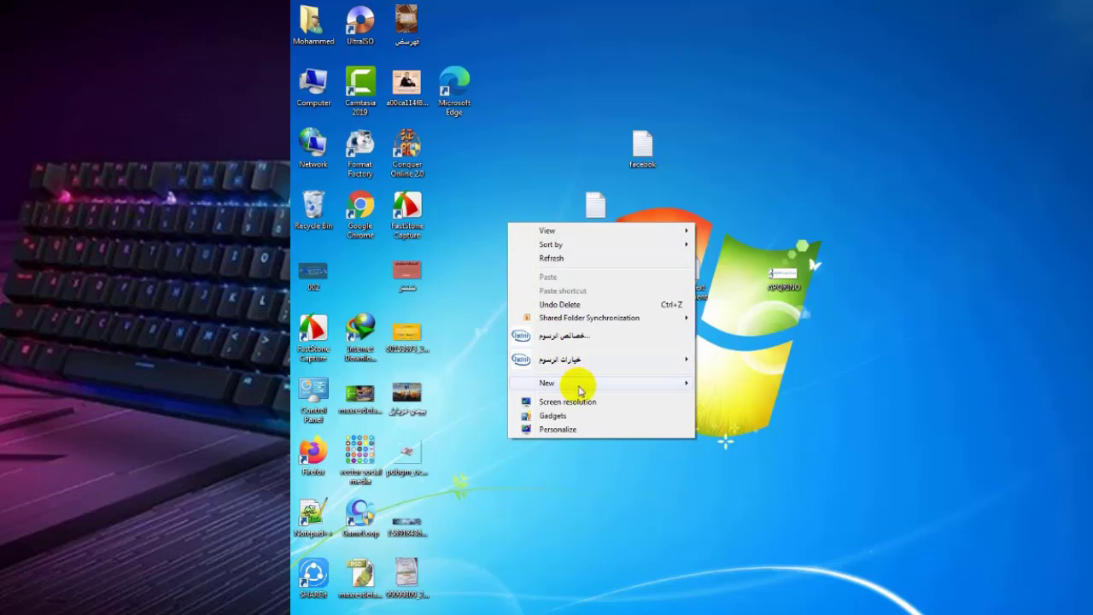
mouse_move(577, 383)
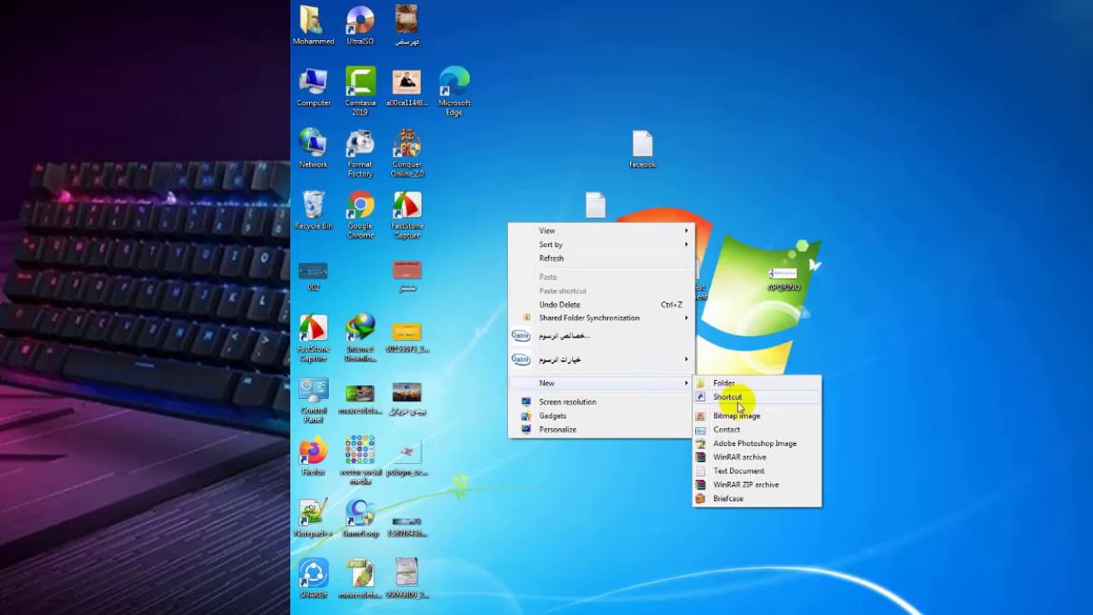
left_click(729, 396)
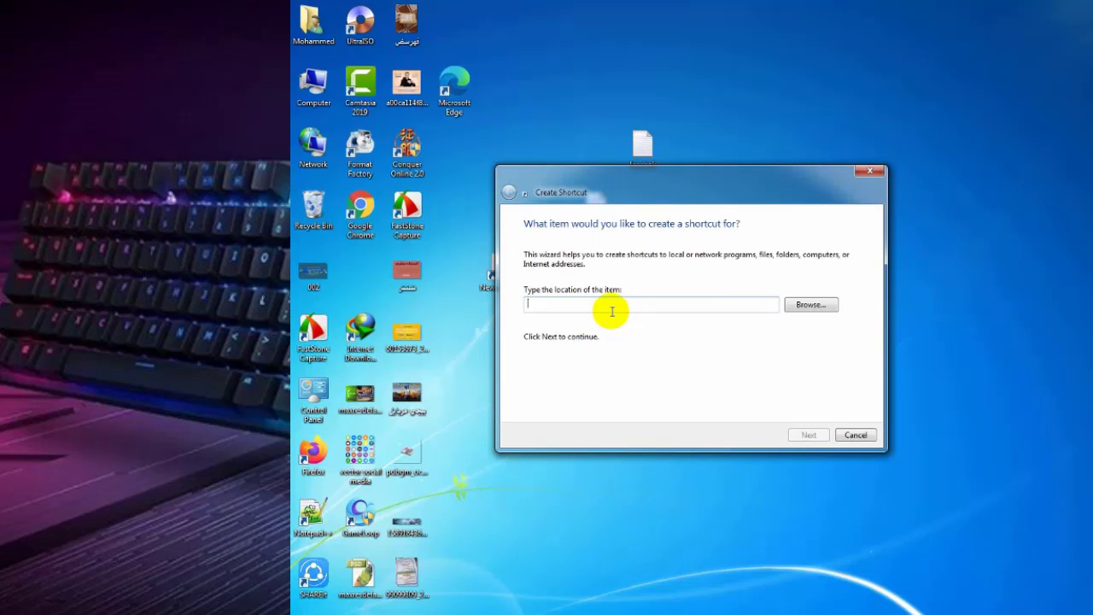
type("shut")
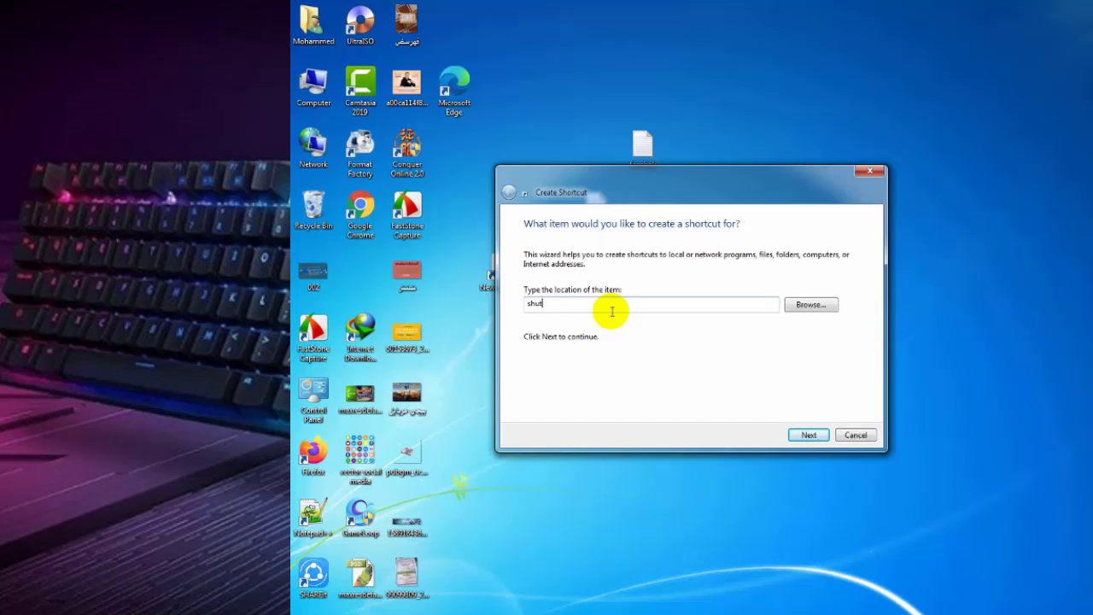
type("dow")
type("n -s -t 00")
Copy the shutdown -s -t 00 command and advance to naming, where 'shutdown' is proposed.
left_click(584, 303)
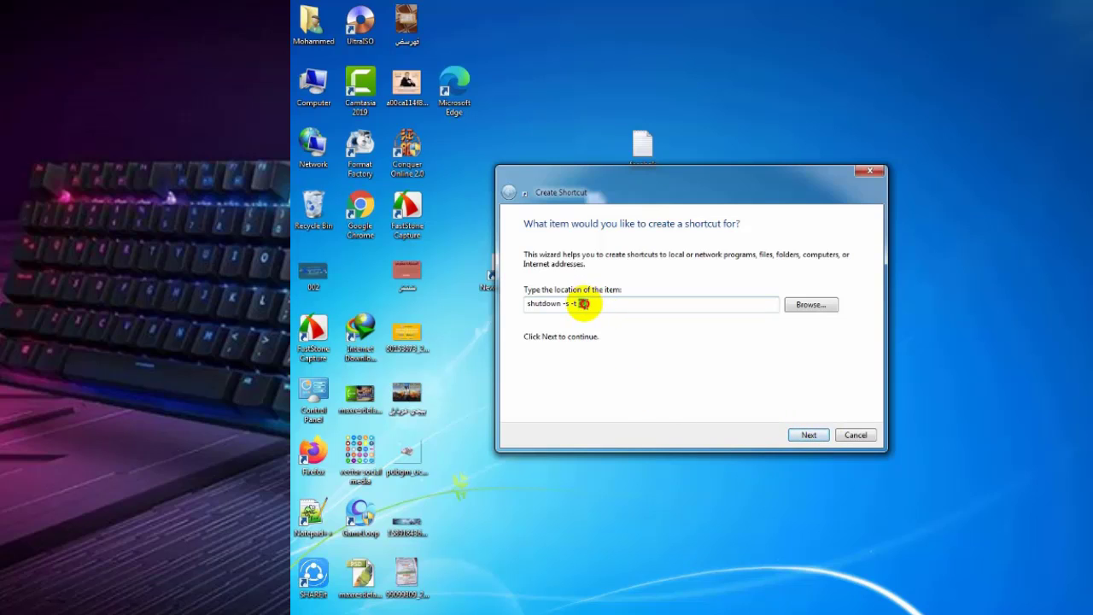
left_click_drag(603, 305, 518, 305)
right_click(539, 305)
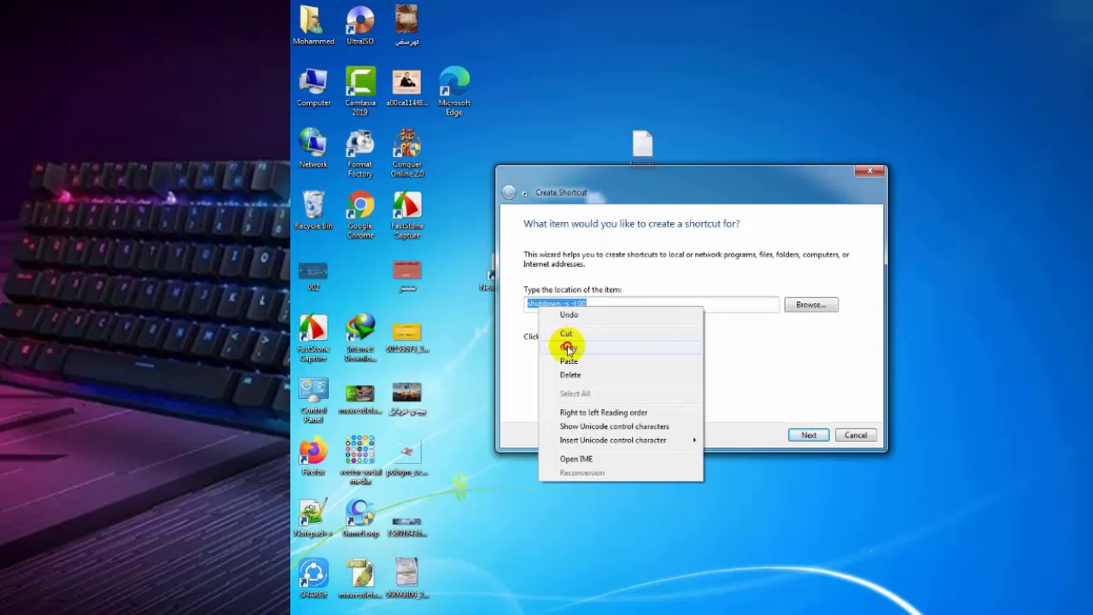
left_click(568, 348)
left_click(805, 432)
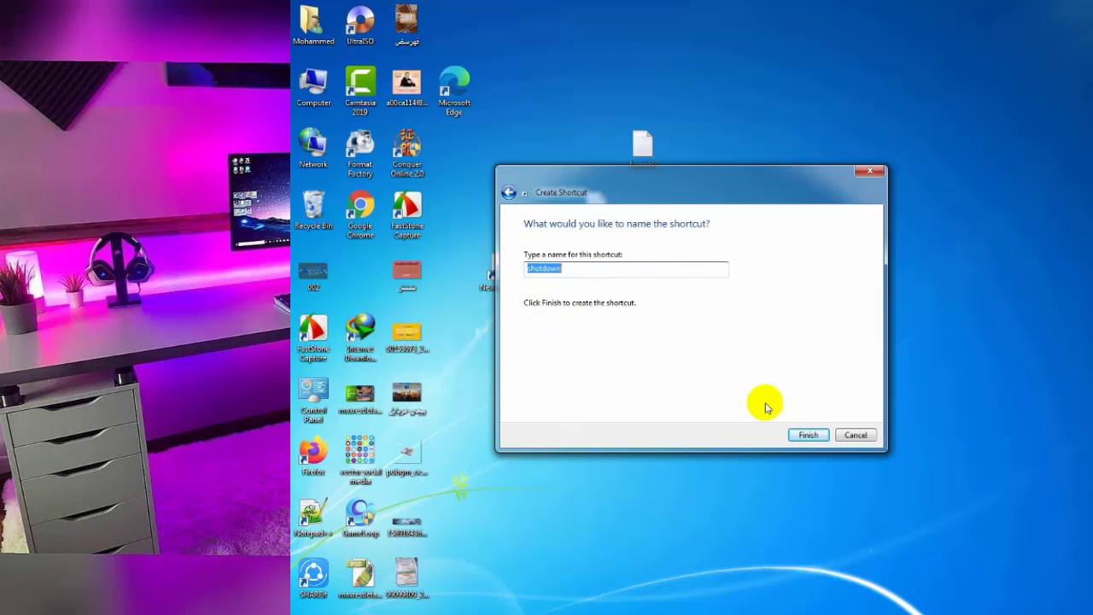
Finish the wizard to place the shutdown shortcut on the desktop, then select and deselect it.
left_click(808, 435)
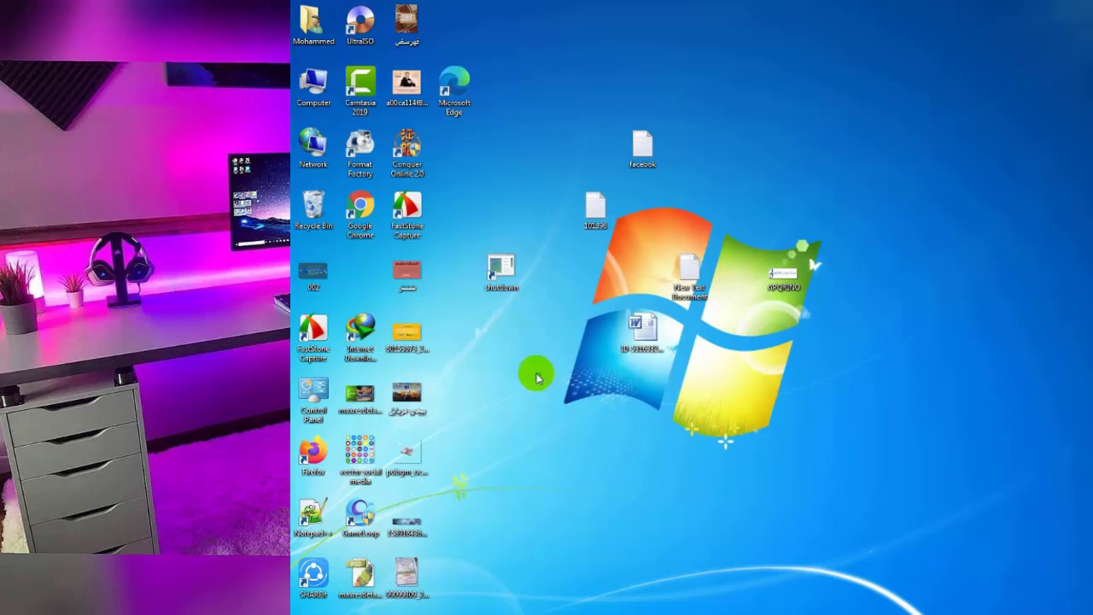
left_click_drag(541, 363, 458, 247)
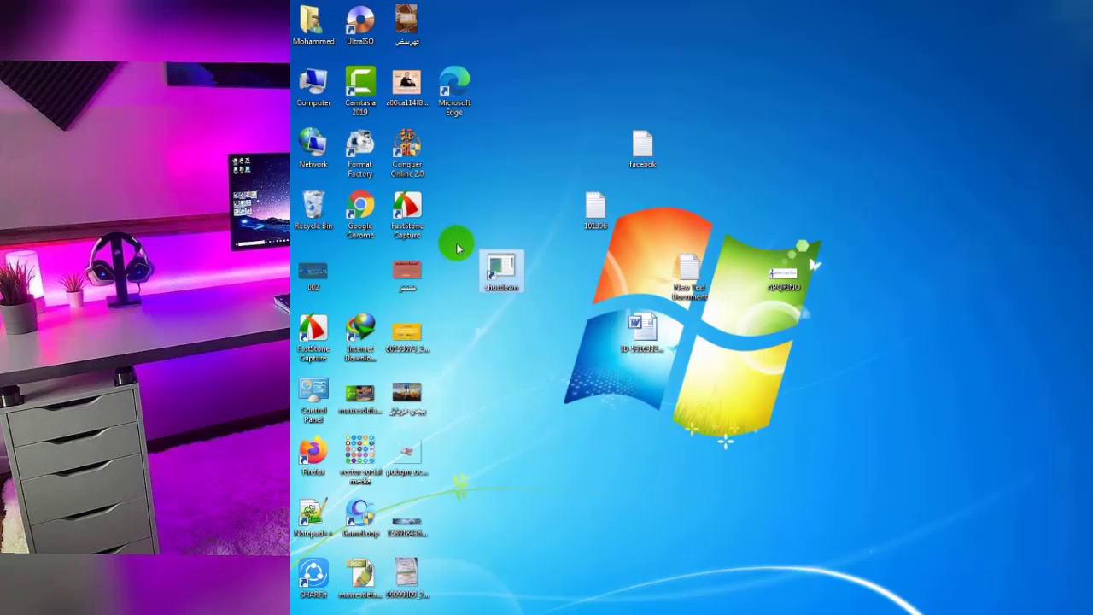
left_click_drag(575, 307, 458, 278)
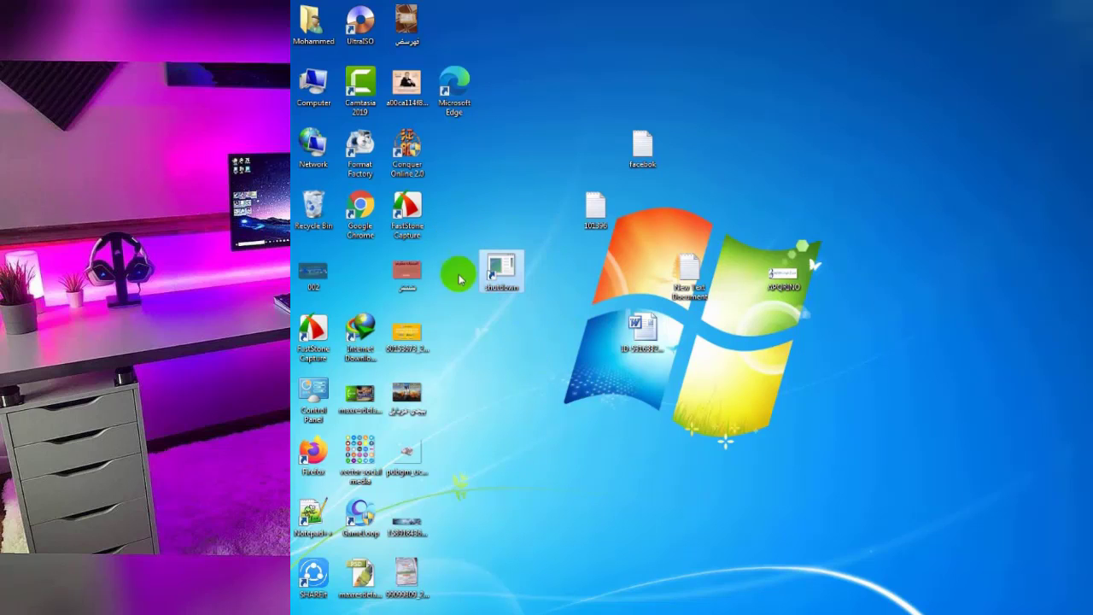
left_click(521, 356)
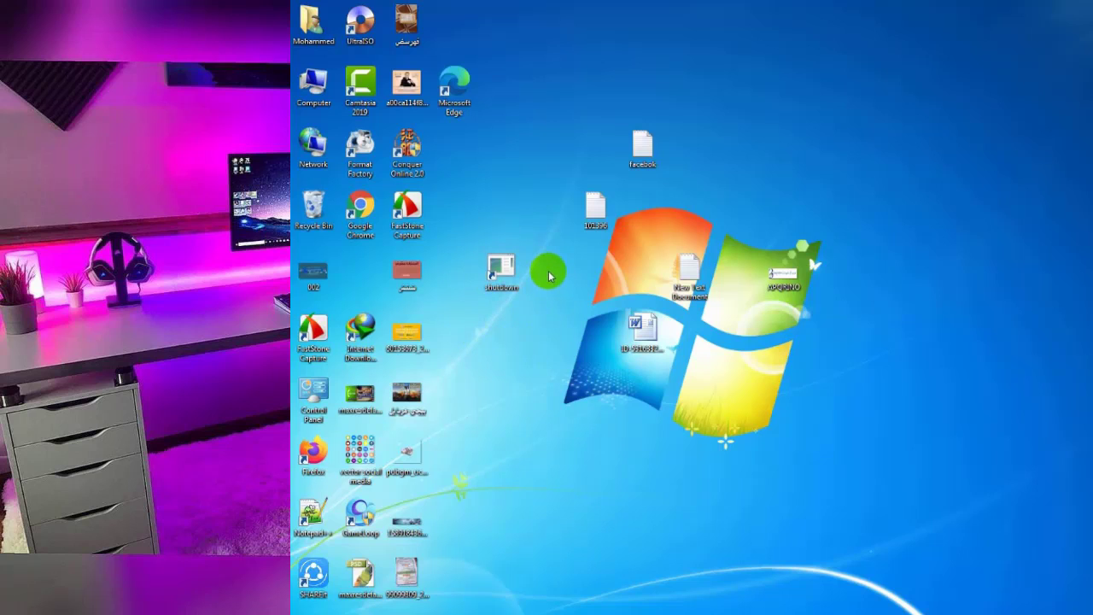
left_click_drag(554, 316, 459, 231)
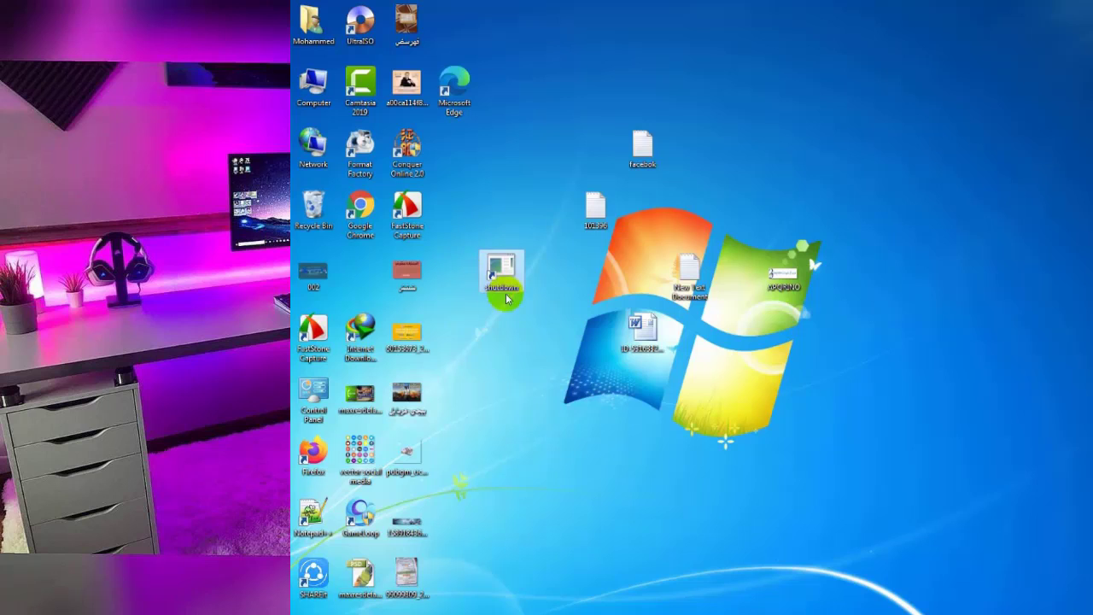
left_click(572, 278)
right_click(546, 261)
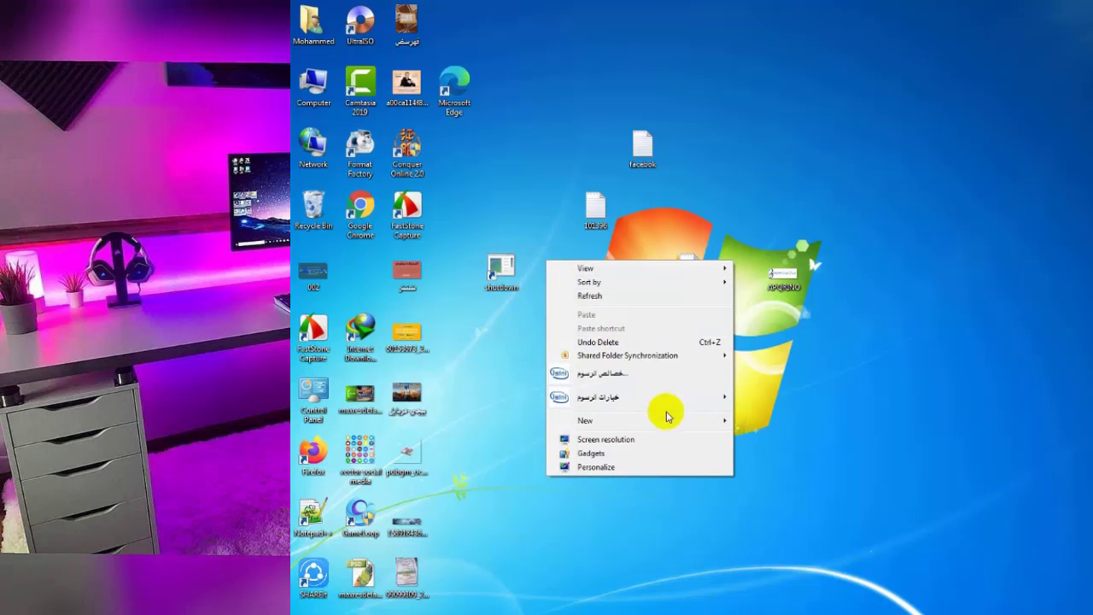
mouse_move(686, 427)
left_click(743, 439)
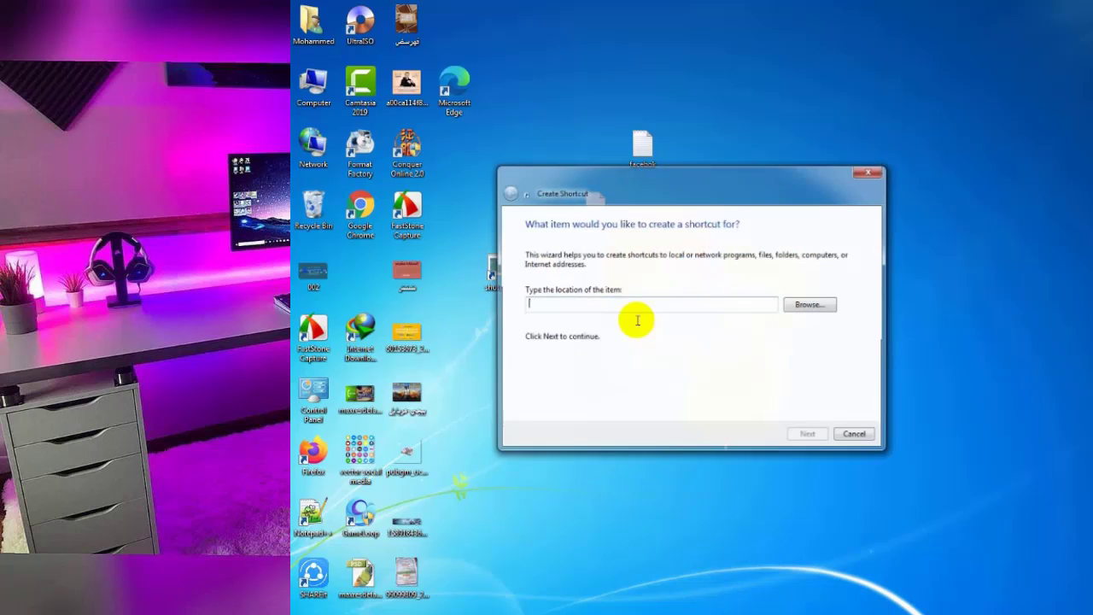
right_click(613, 313)
left_click(652, 360)
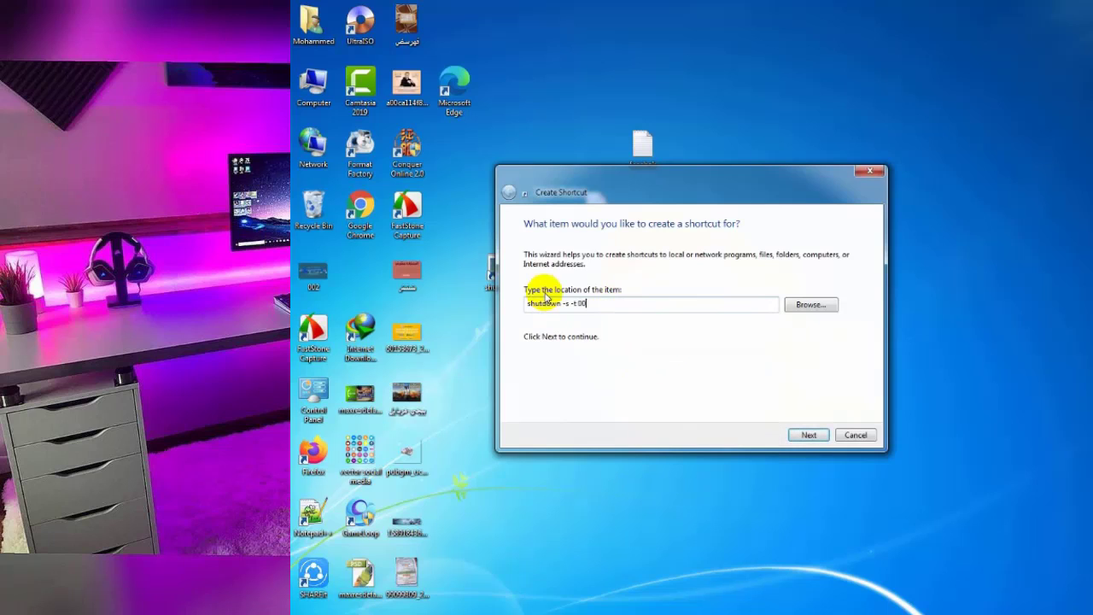
left_click_drag(598, 304, 577, 305)
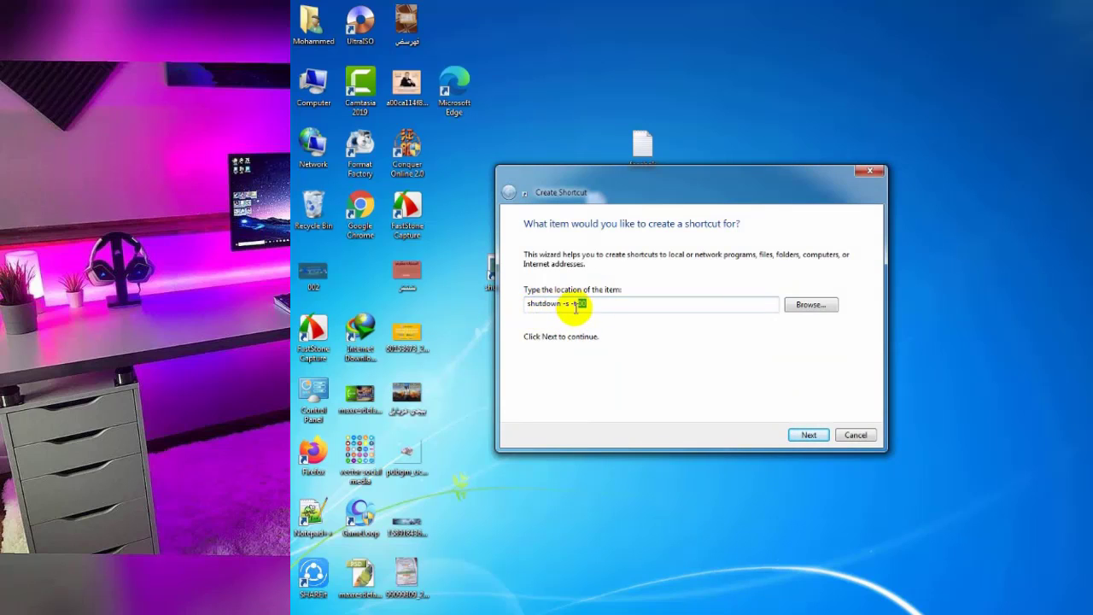
left_click(592, 305)
left_click_drag(593, 305, 578, 305)
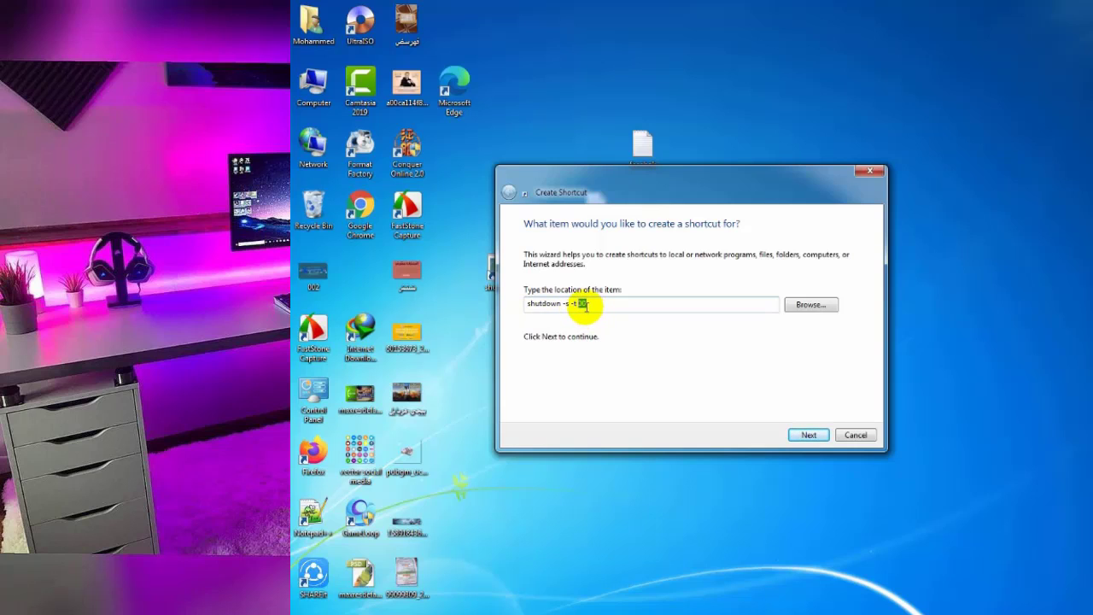
type("60")
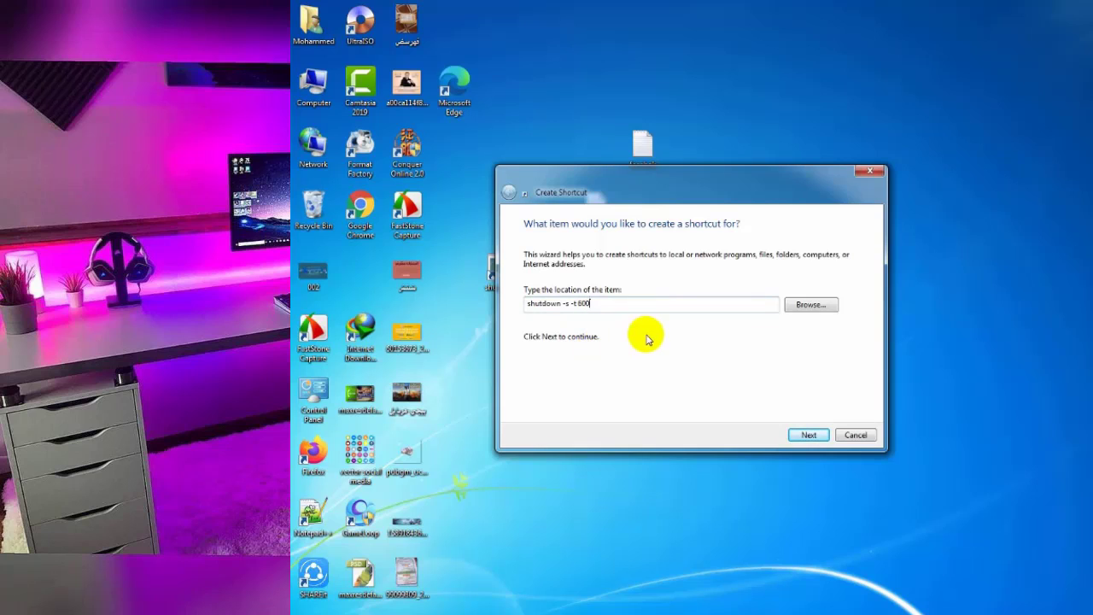
left_click_drag(591, 304, 576, 304)
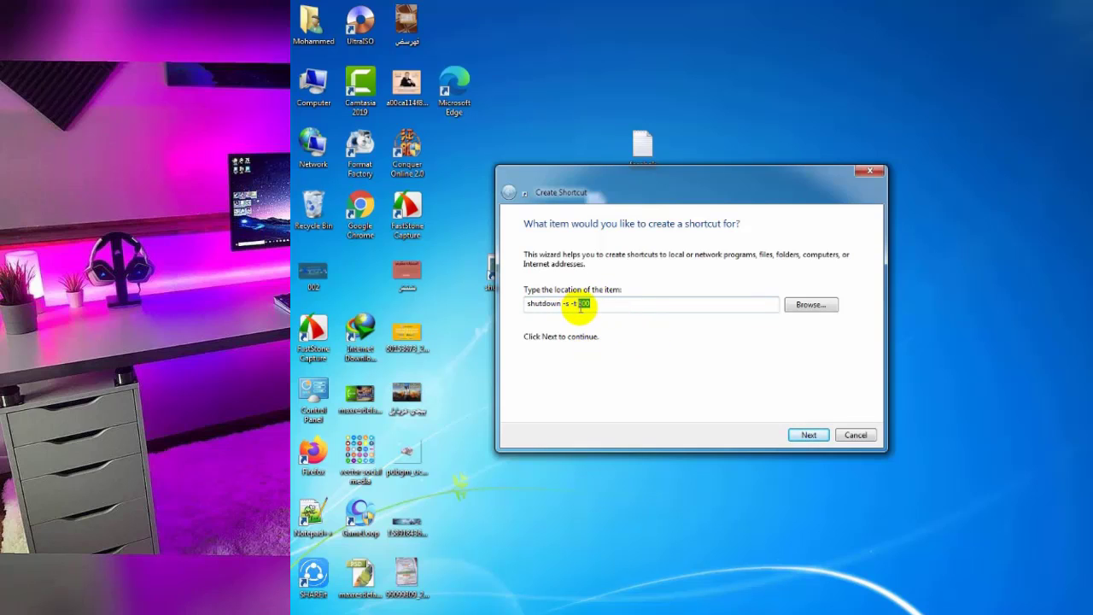
key("BackSpace")
left_click(853, 435)
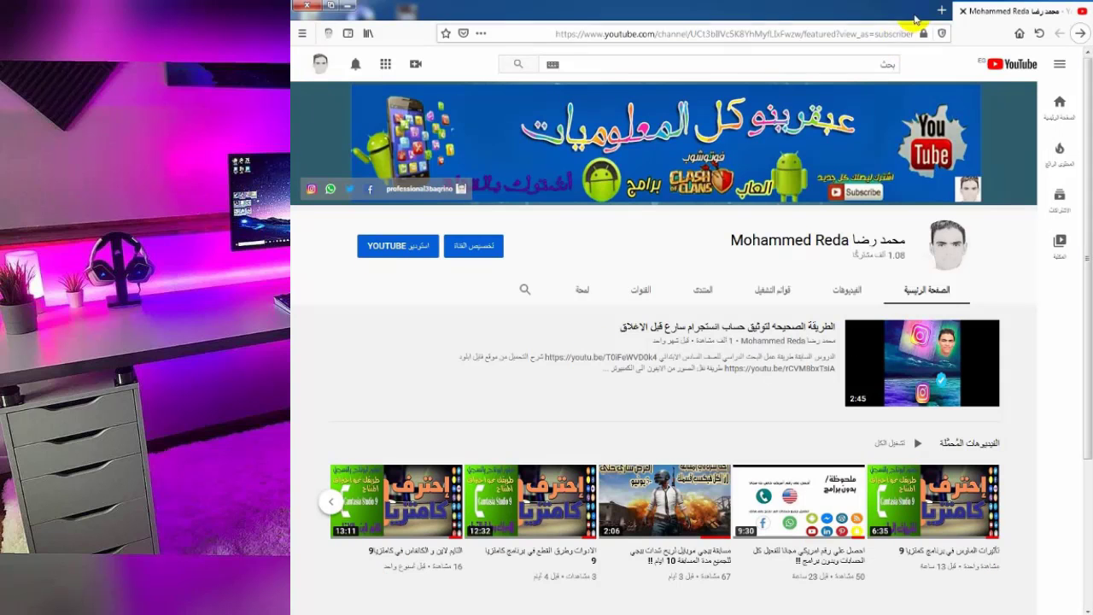
Open and close a Firefox tab, minimize and restore the YouTube window, then show the Start menu.
left_click(941, 9)
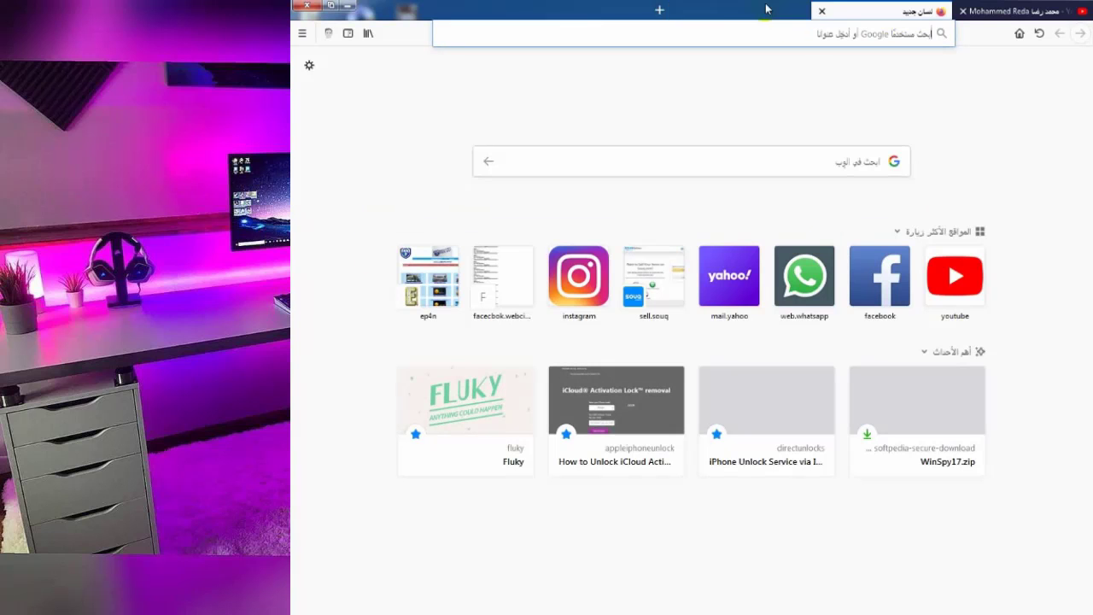
left_click(822, 11)
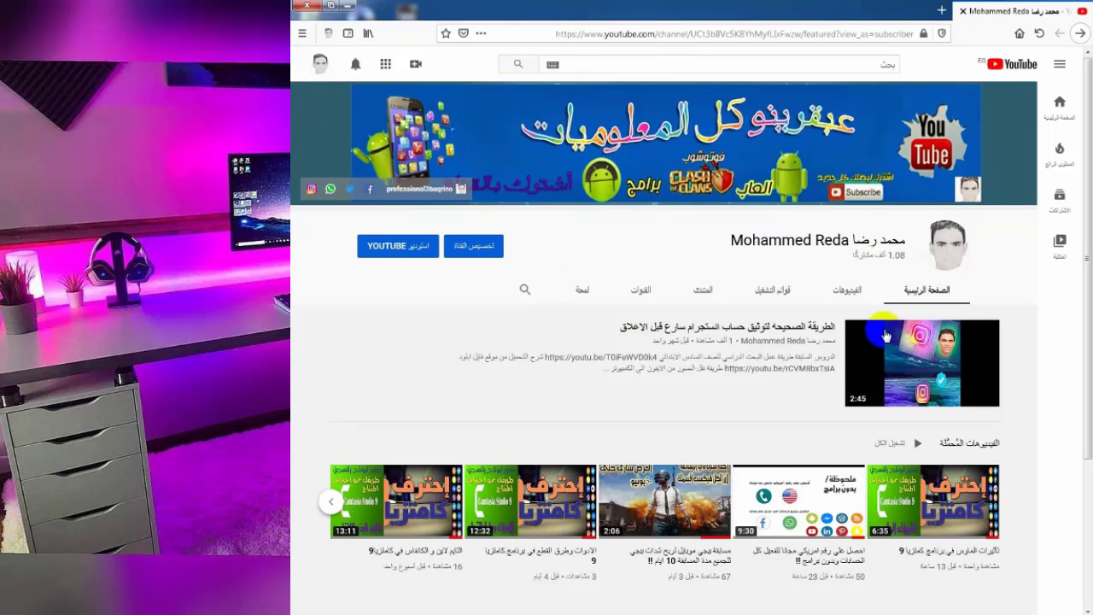
left_click(349, 9)
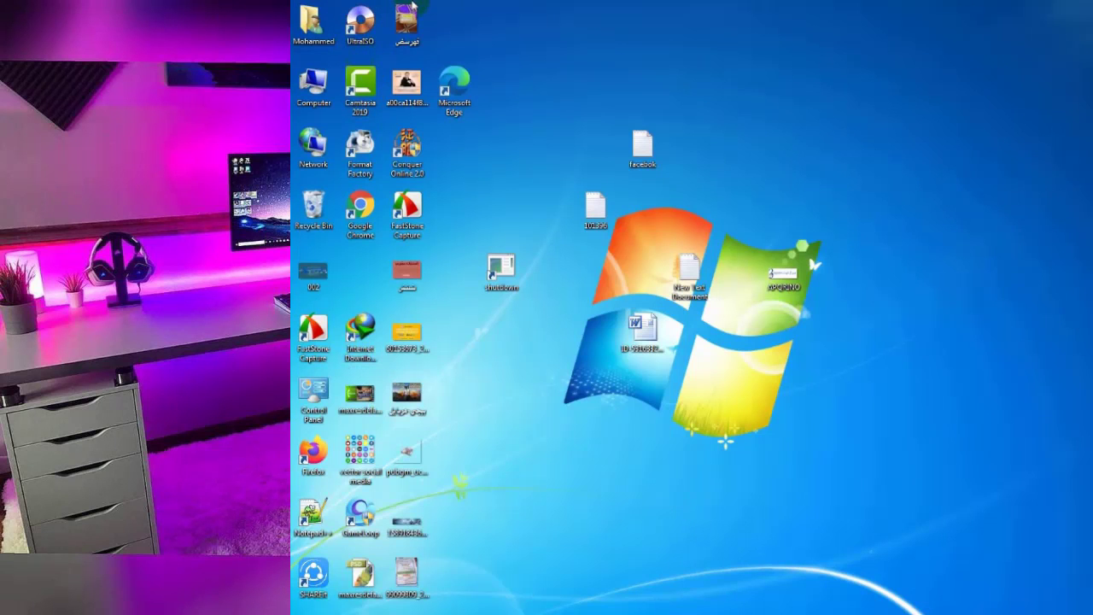
left_click(348, 581)
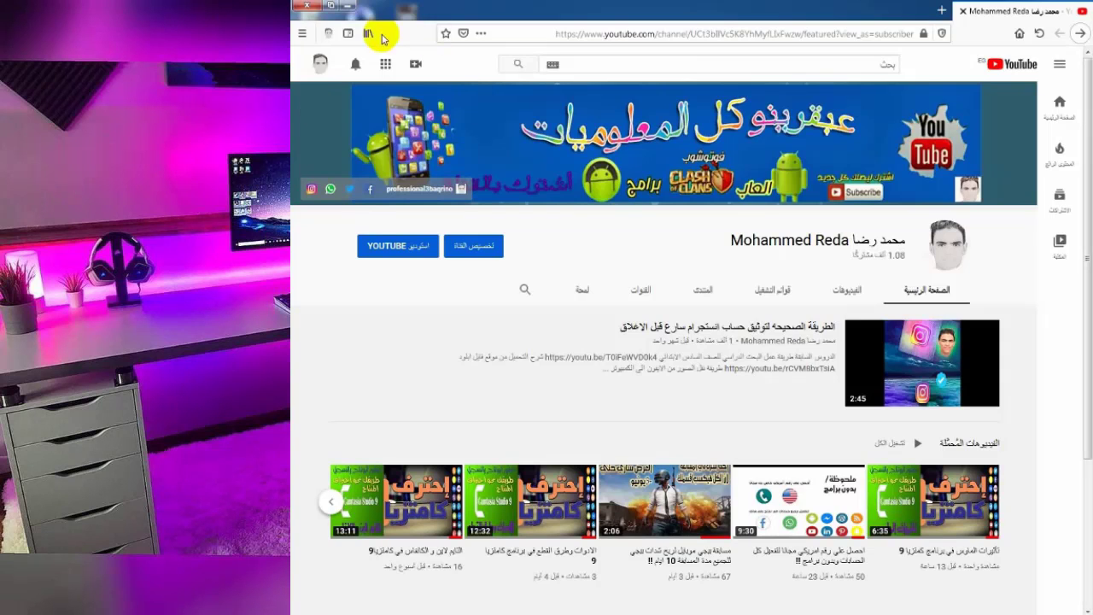
left_click(305, 611)
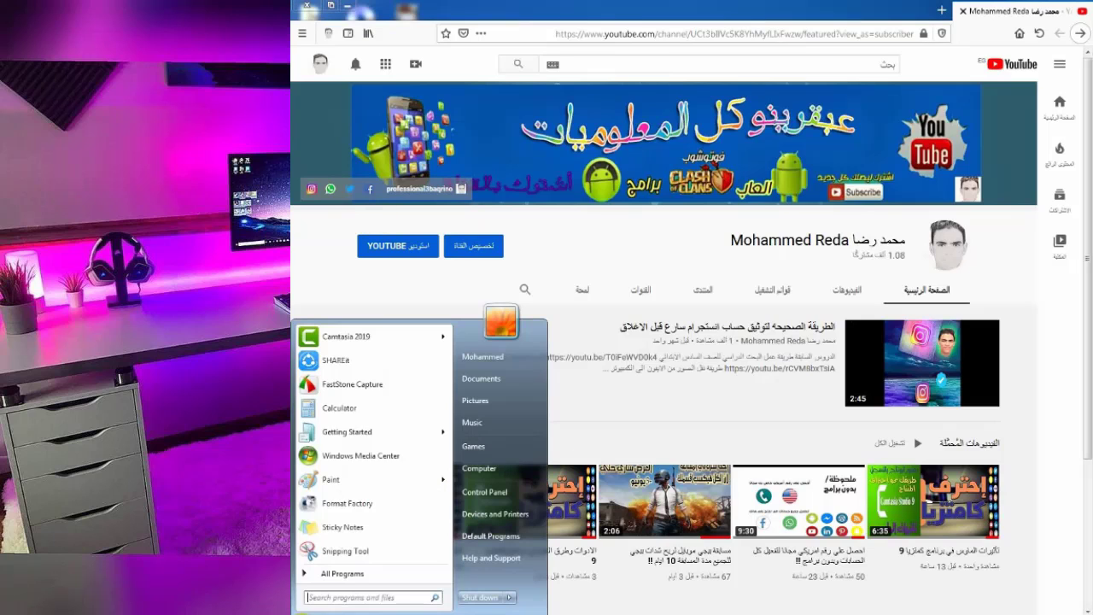
Search 'k' in the Start menu, launch On-Screen Keyboard, and move it higher.
left_click(325, 598)
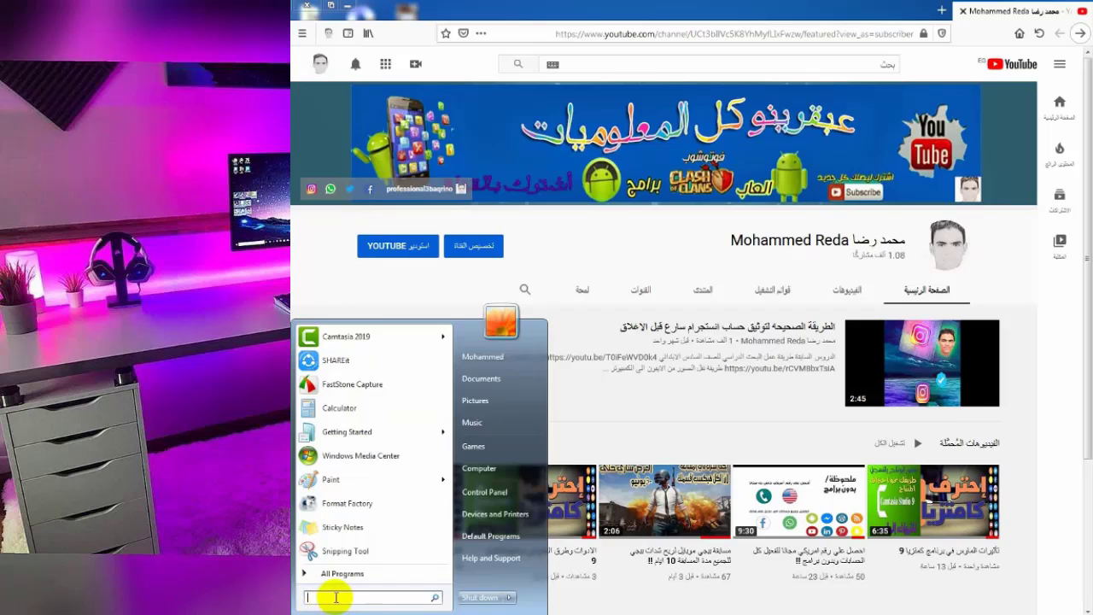
type("k")
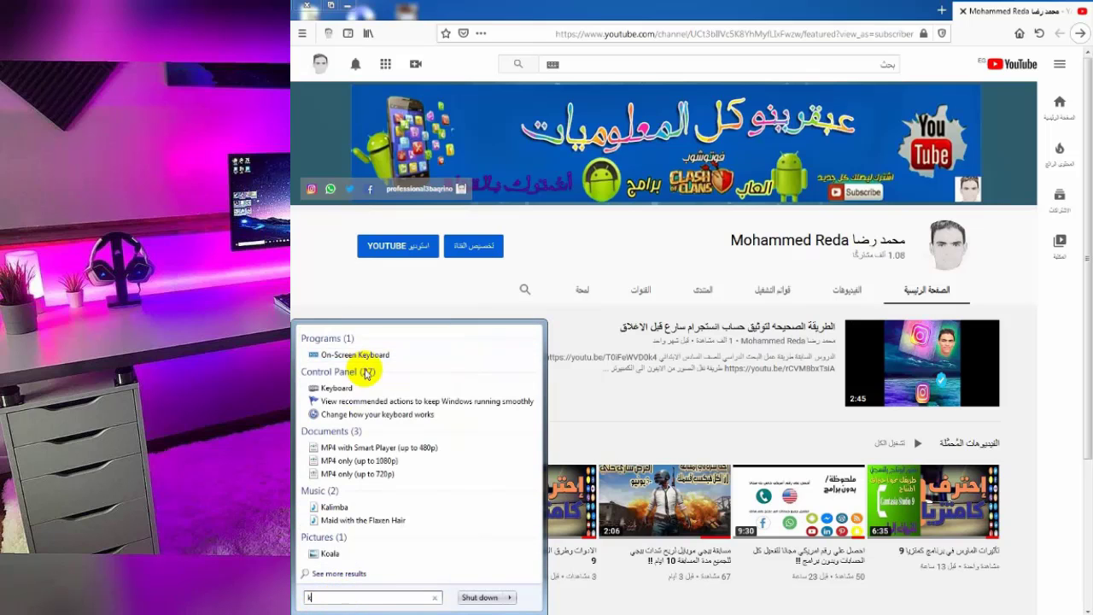
left_click(369, 355)
left_click_drag(673, 305, 714, 241)
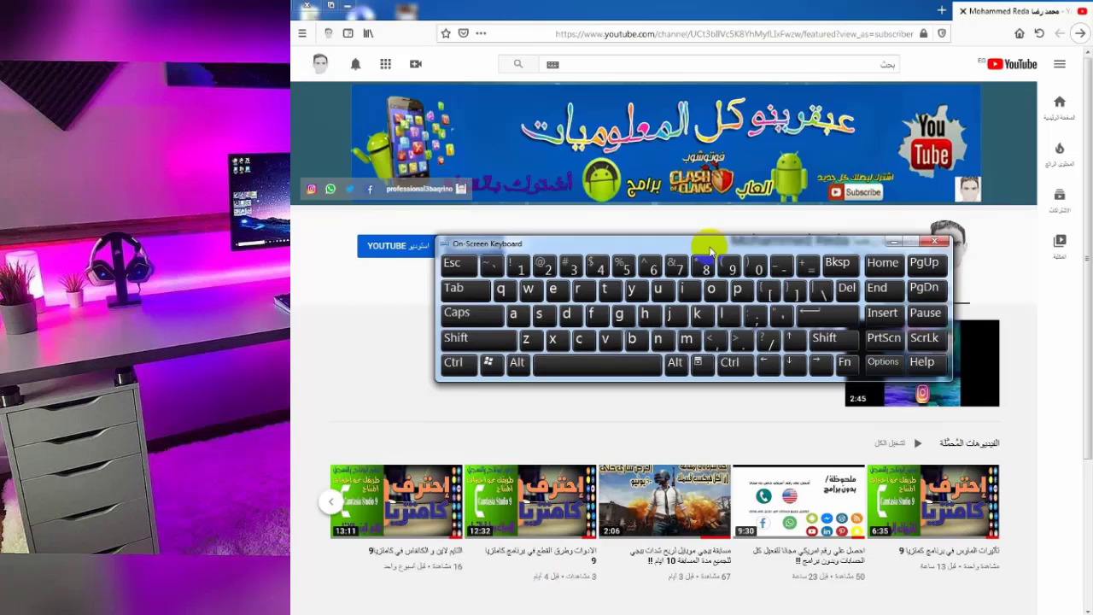
Use Win+D on the virtual keyboard to show the desktop, return to Firefox, and close the keyboard.
left_click(492, 361)
left_click(569, 312)
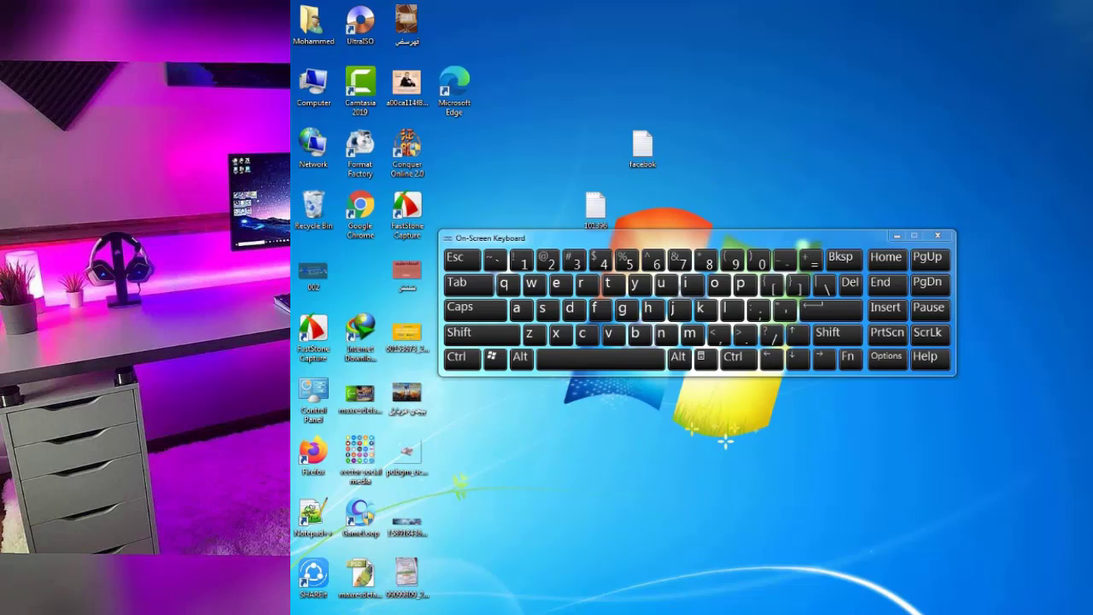
key("alt+Tab")
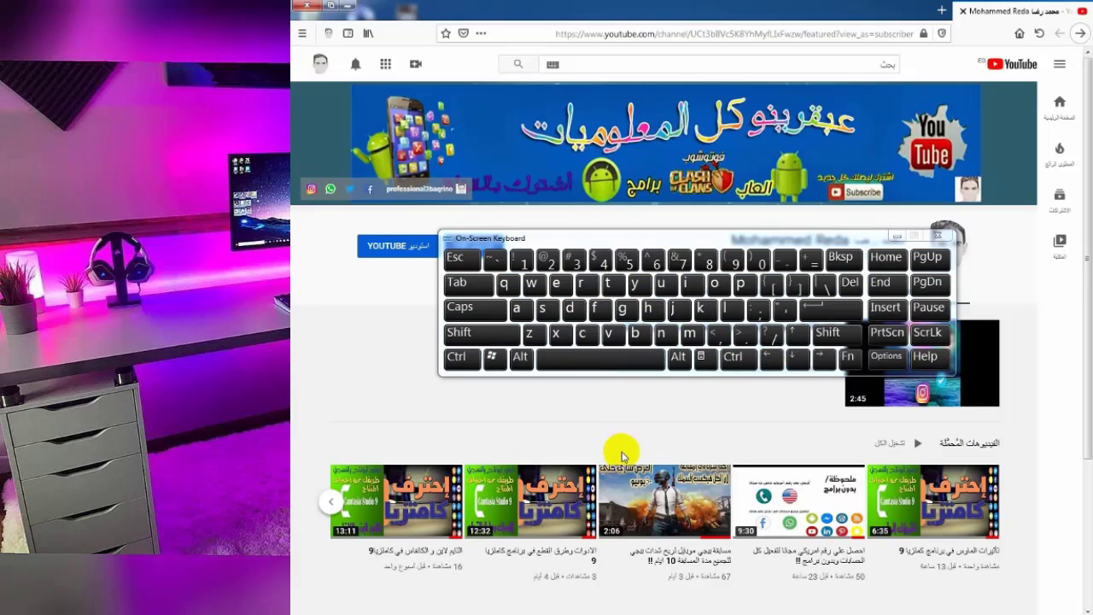
key("super")
left_click(937, 235)
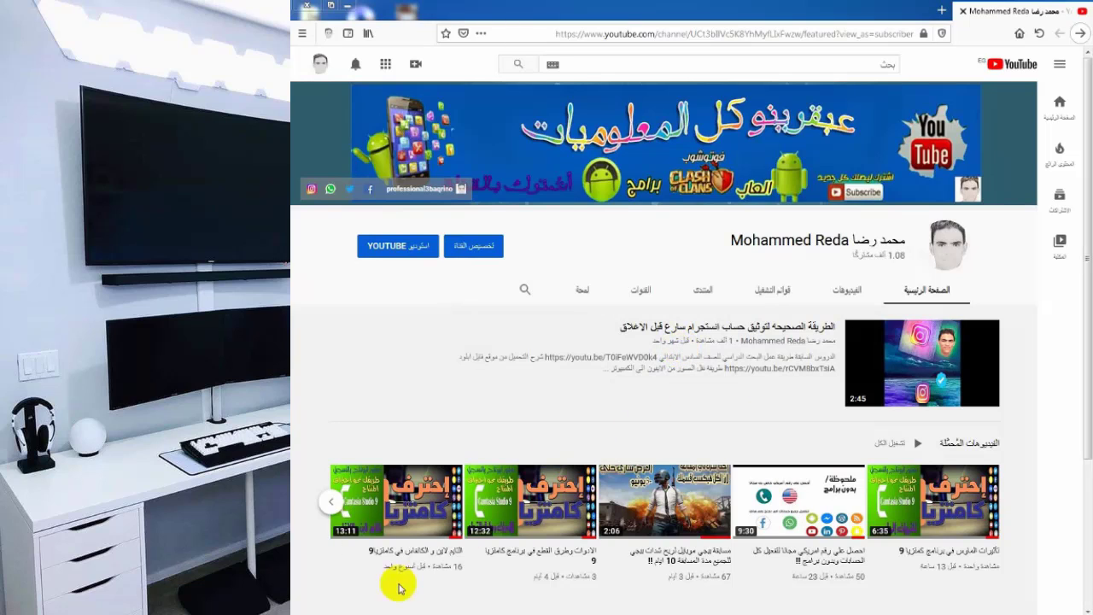
Minimize Firefox and open New Microsoft Word Document from the desktop.
left_click(367, 608)
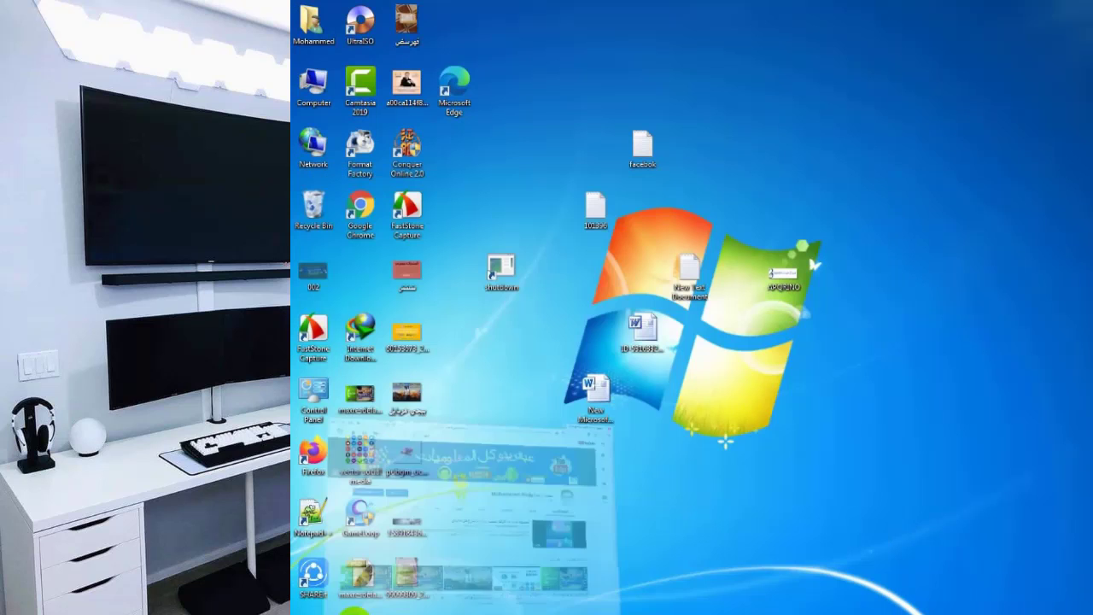
left_click(603, 403)
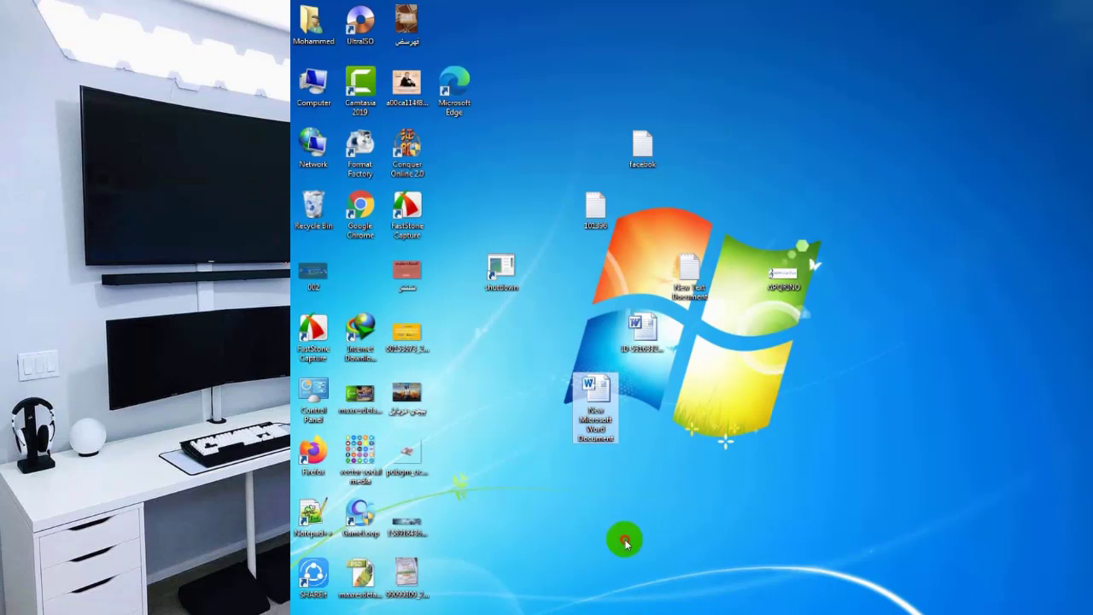
double_click(605, 412)
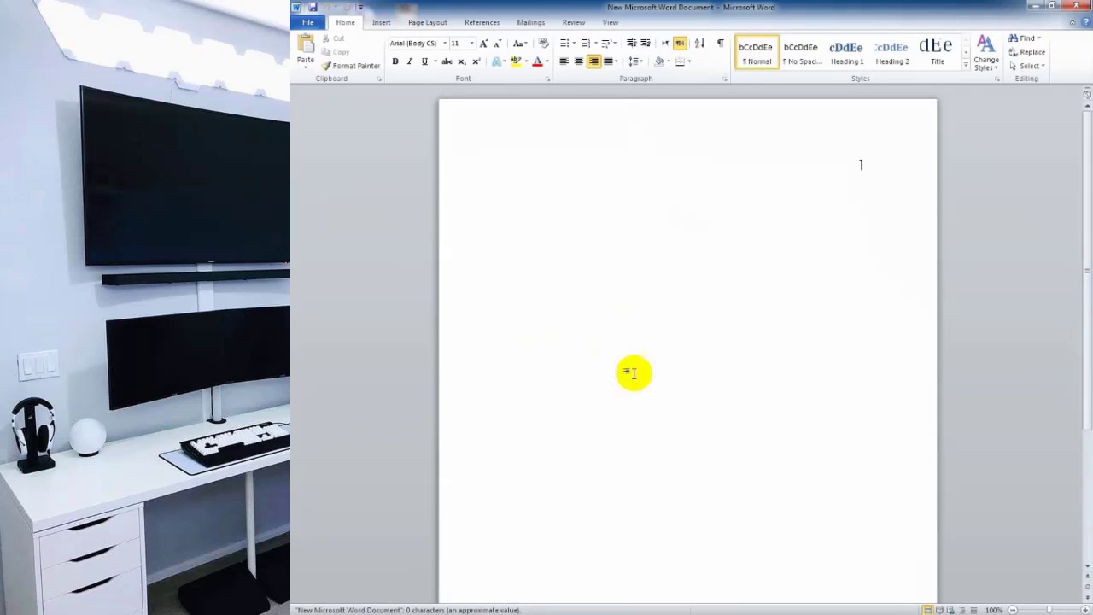
Clear stray Arabic letters, leaving the right-aligned three-word Arabic name, and go to File Info.
type("ختخختكخختخ")
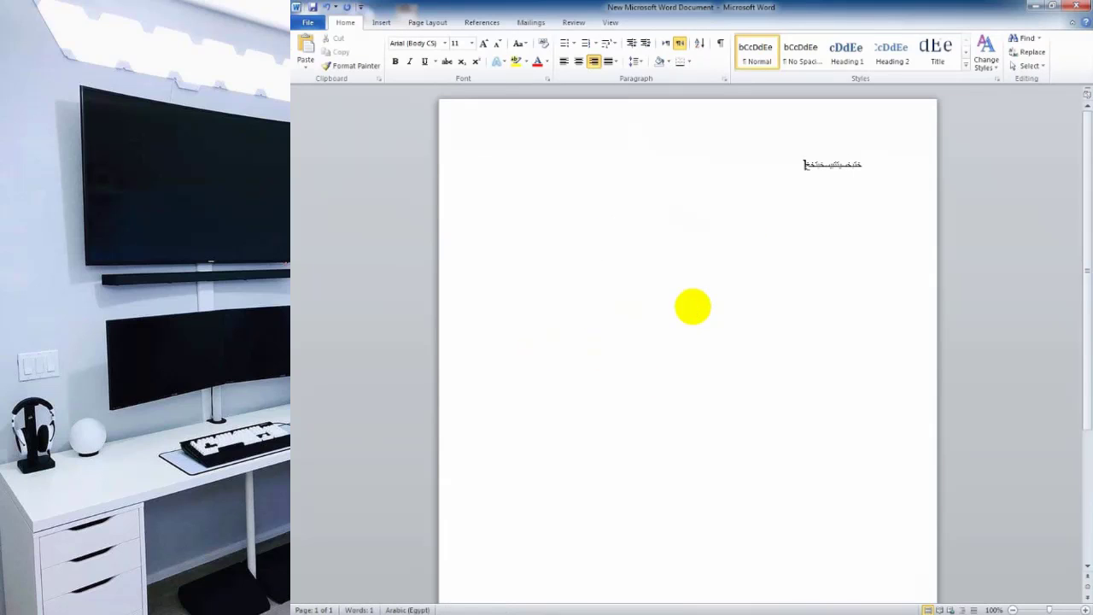
key("ctrl+a")
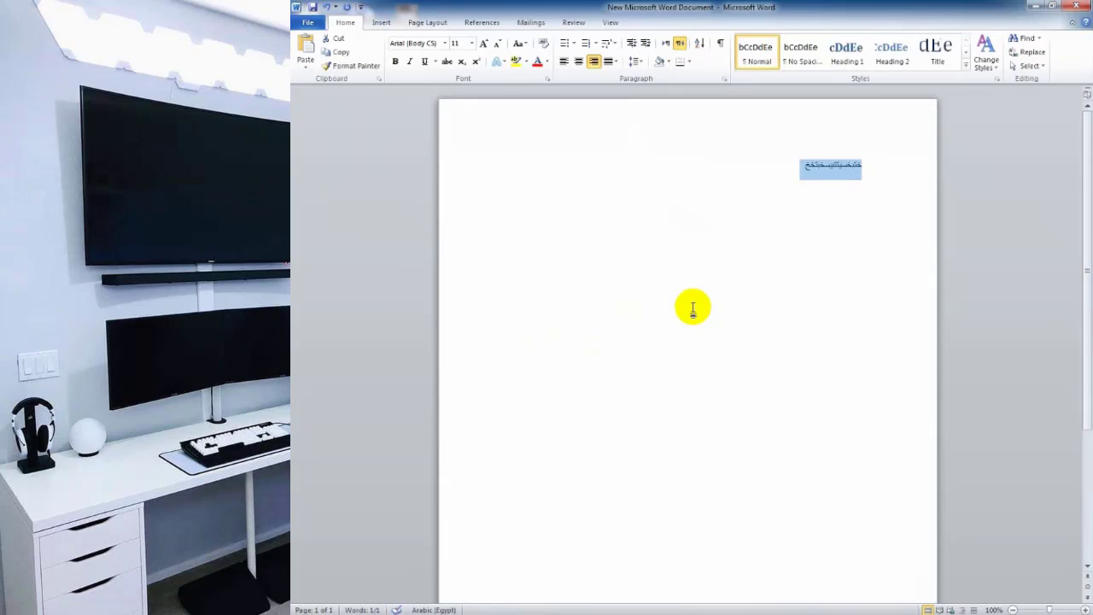
key("BackSpace")
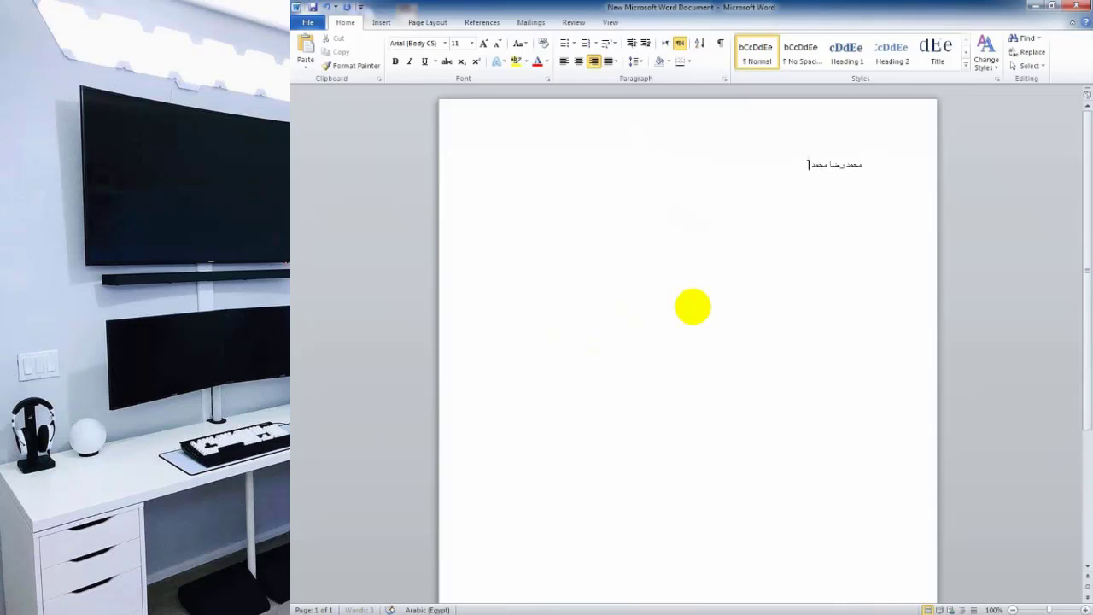
double_click(833, 164)
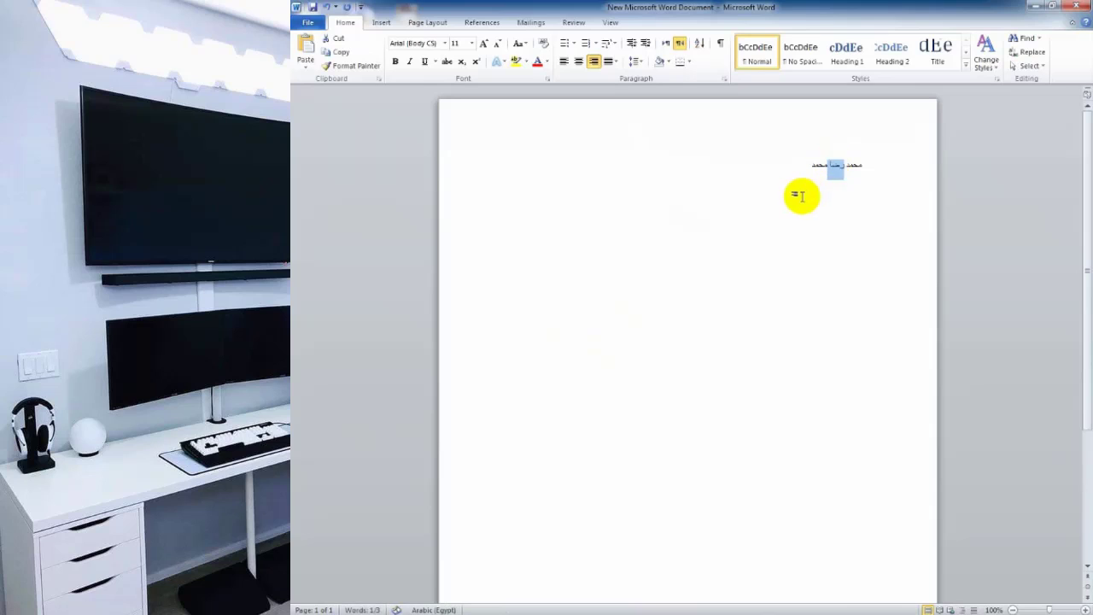
left_click(801, 197)
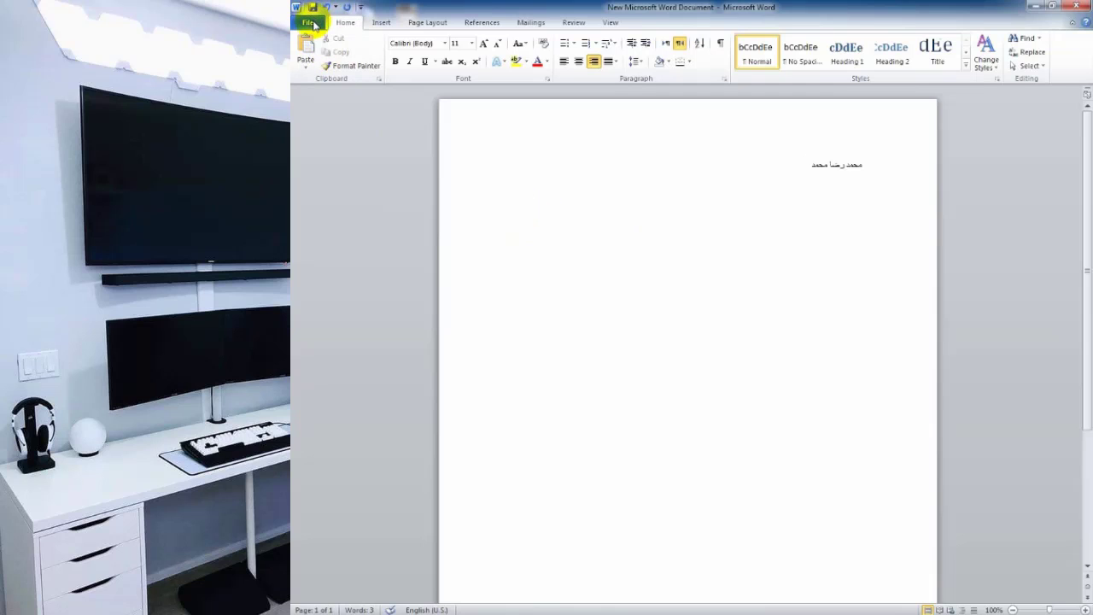
left_click(313, 23)
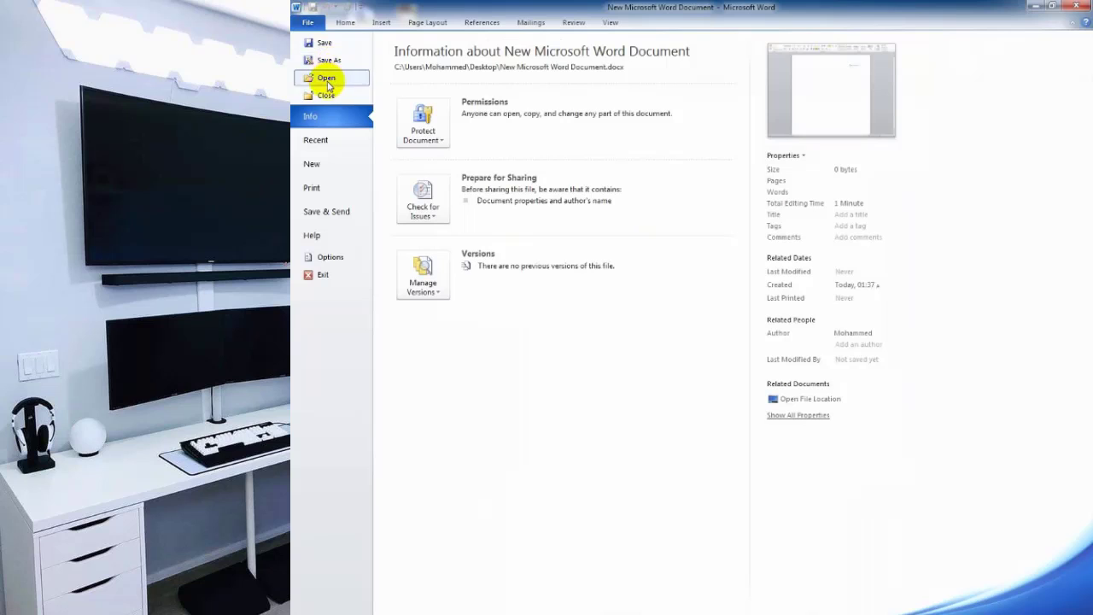
Through Save As > Tools > General Options, set a password to open and a password to modify.
left_click(328, 61)
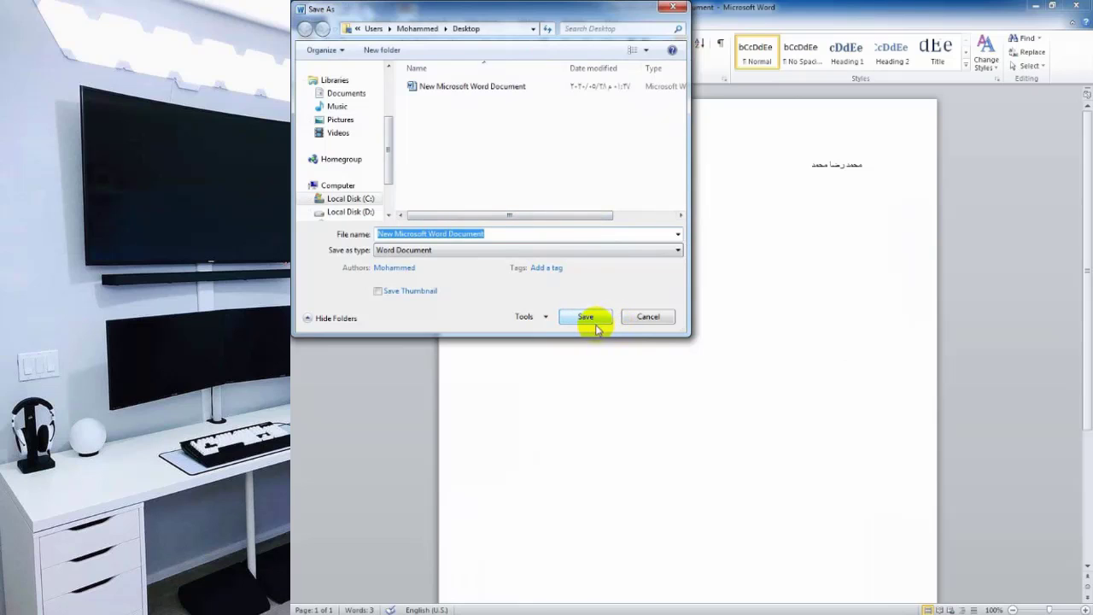
left_click(523, 316)
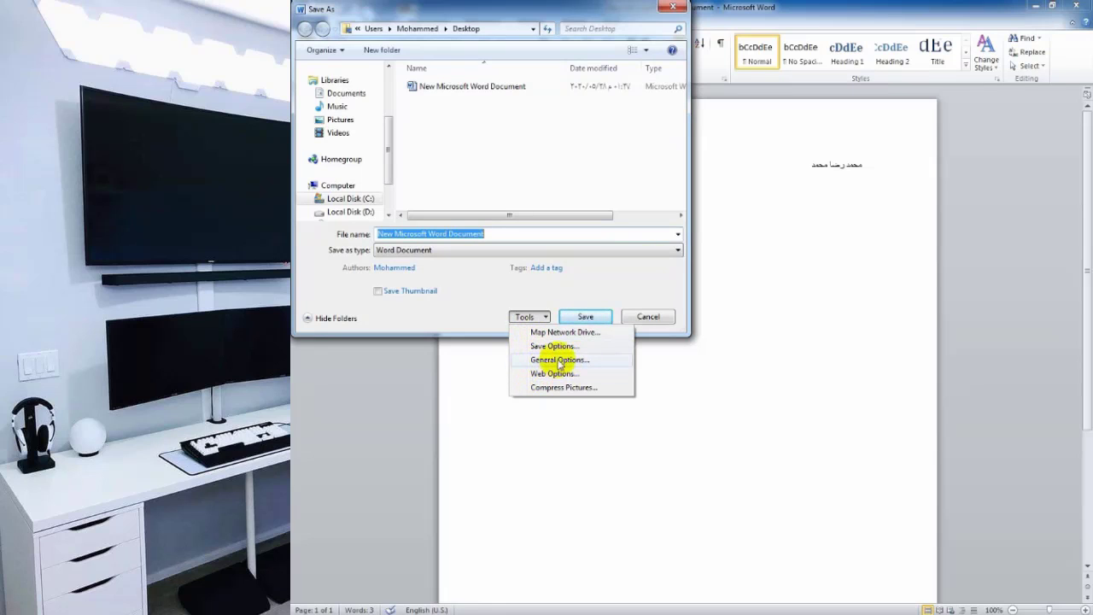
left_click(556, 364)
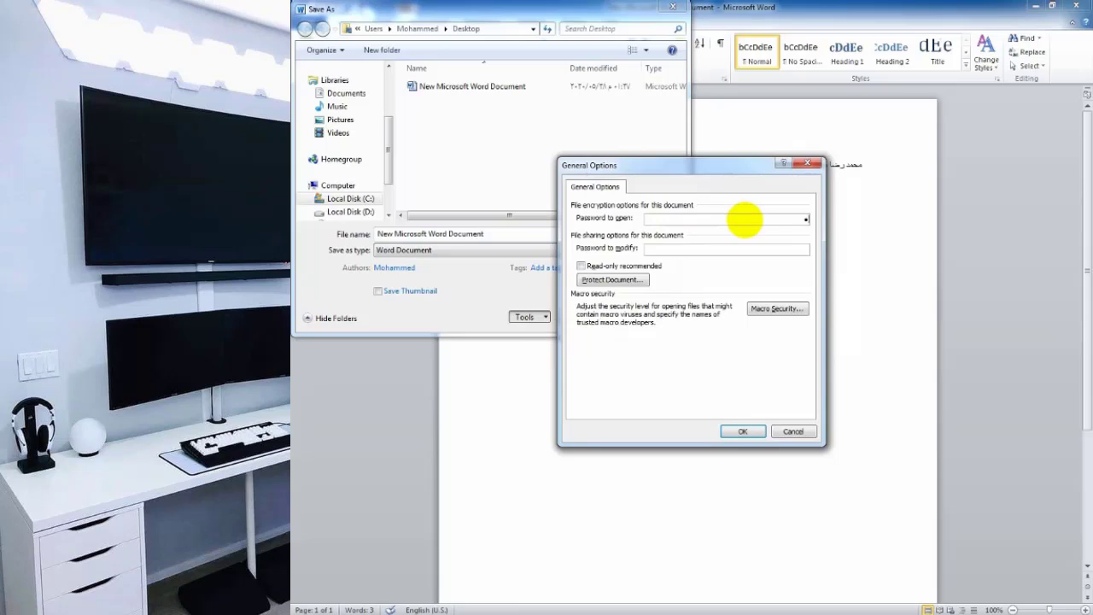
left_click(713, 251)
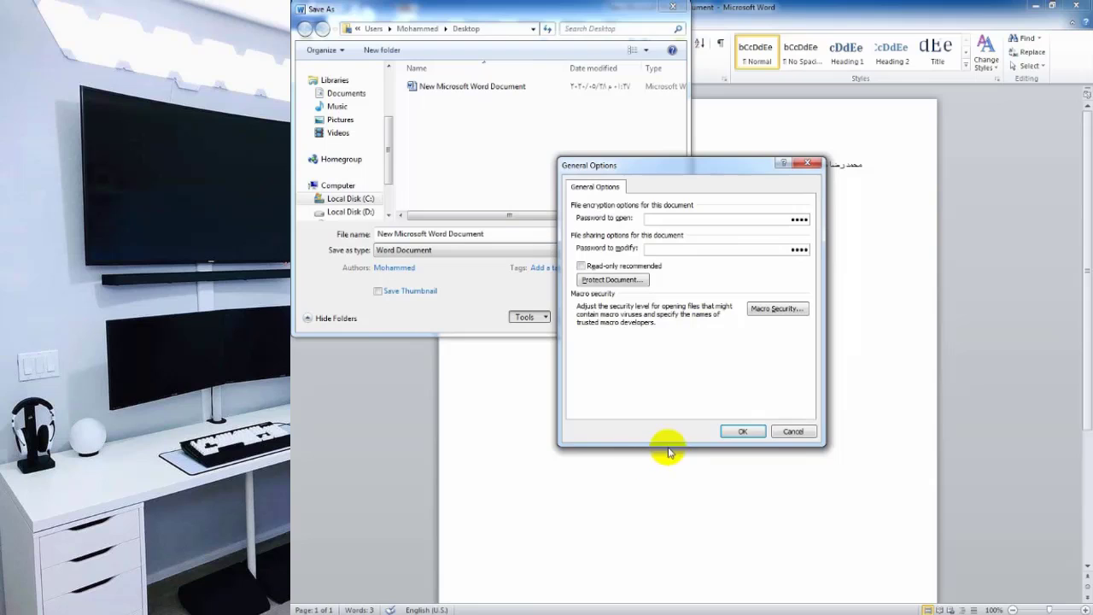
left_click(741, 432)
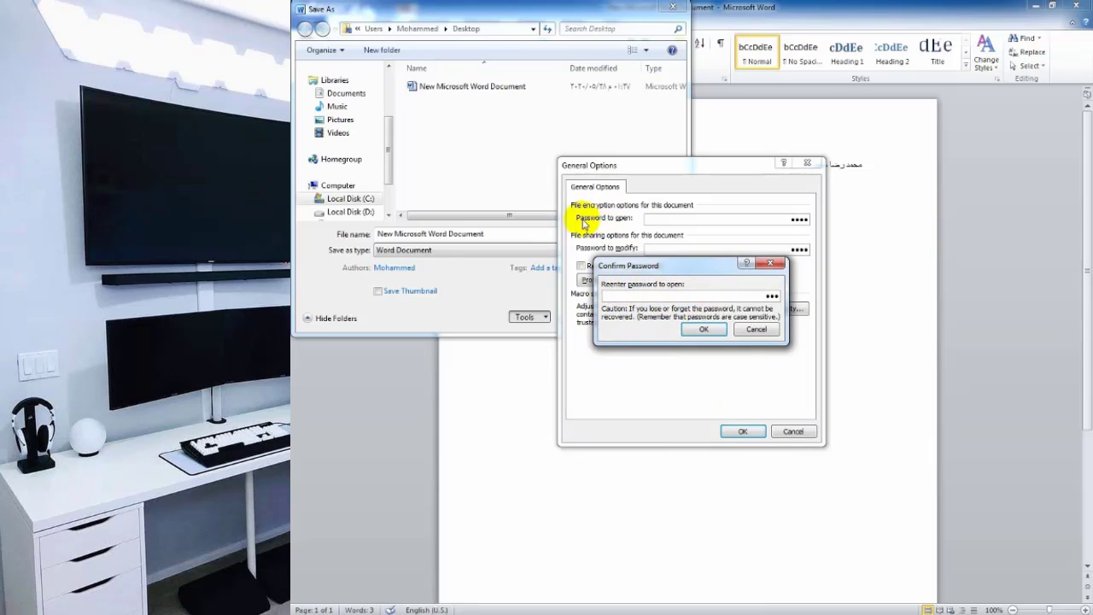
Re-enter both passwords in the confirmation boxes and save the protected document.
type("4")
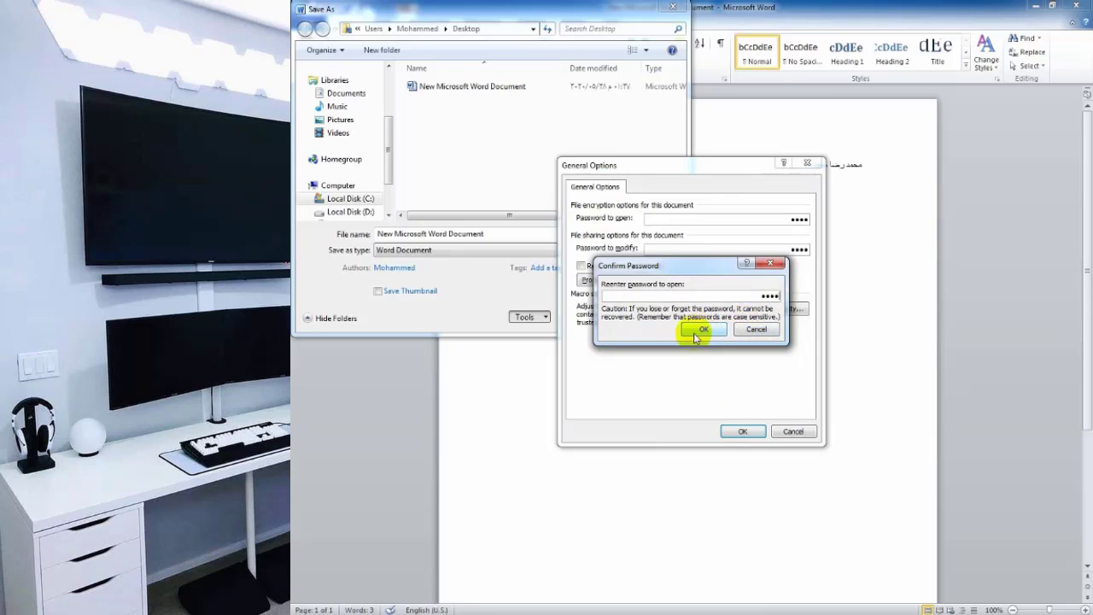
left_click(699, 330)
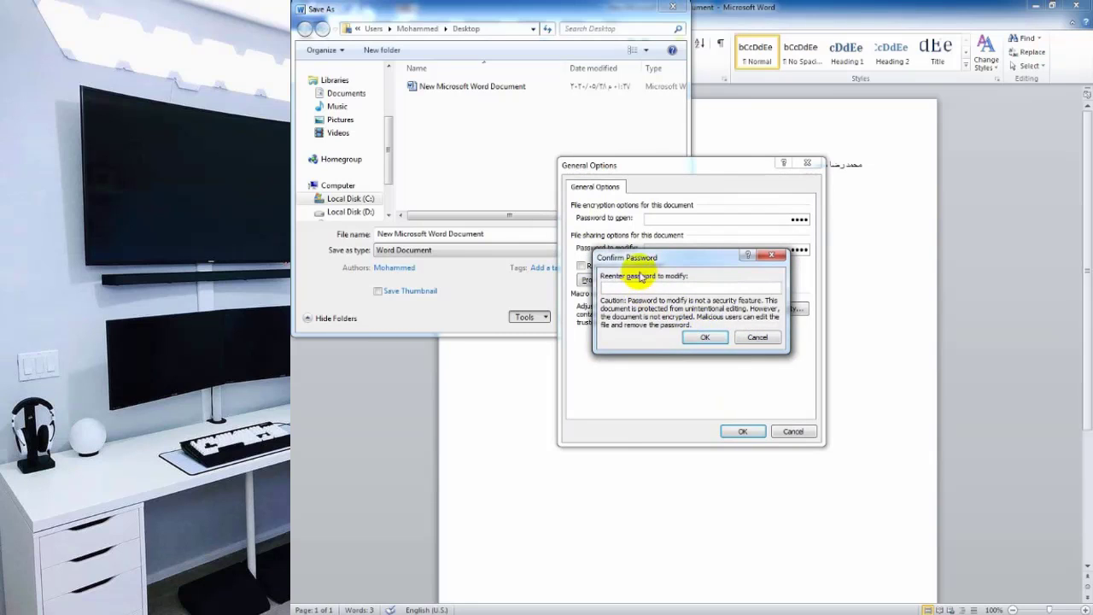
left_click_drag(639, 263, 636, 289)
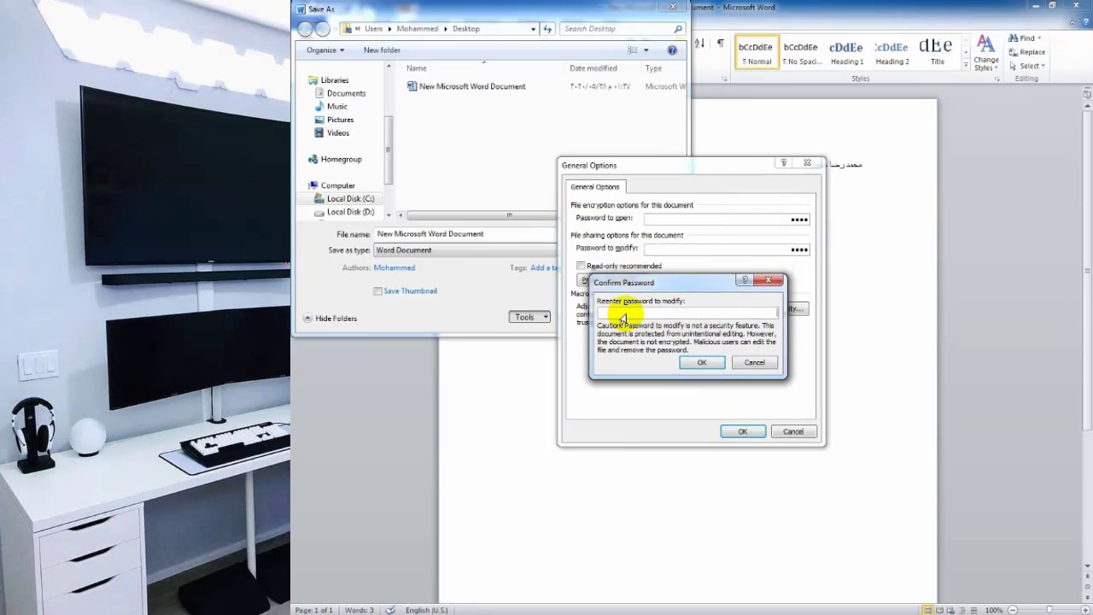
type("1234")
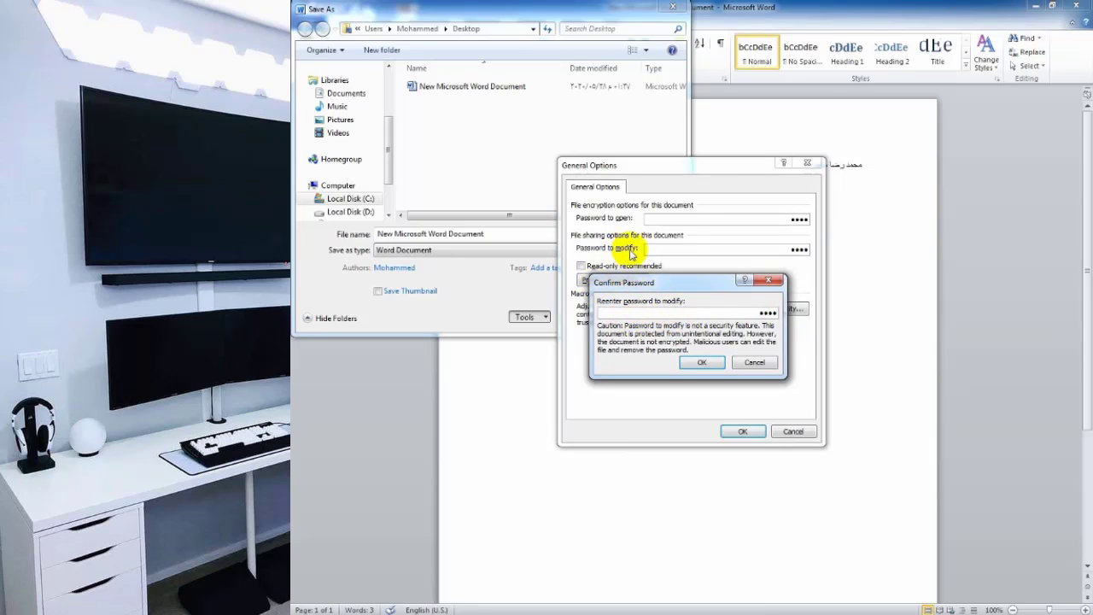
left_click(699, 362)
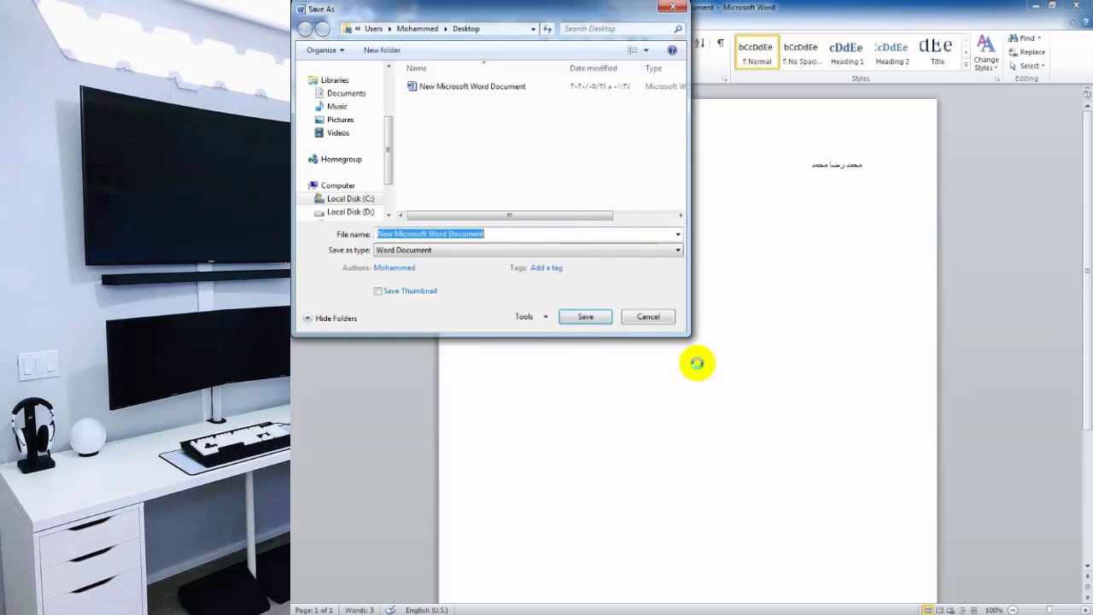
left_click(586, 317)
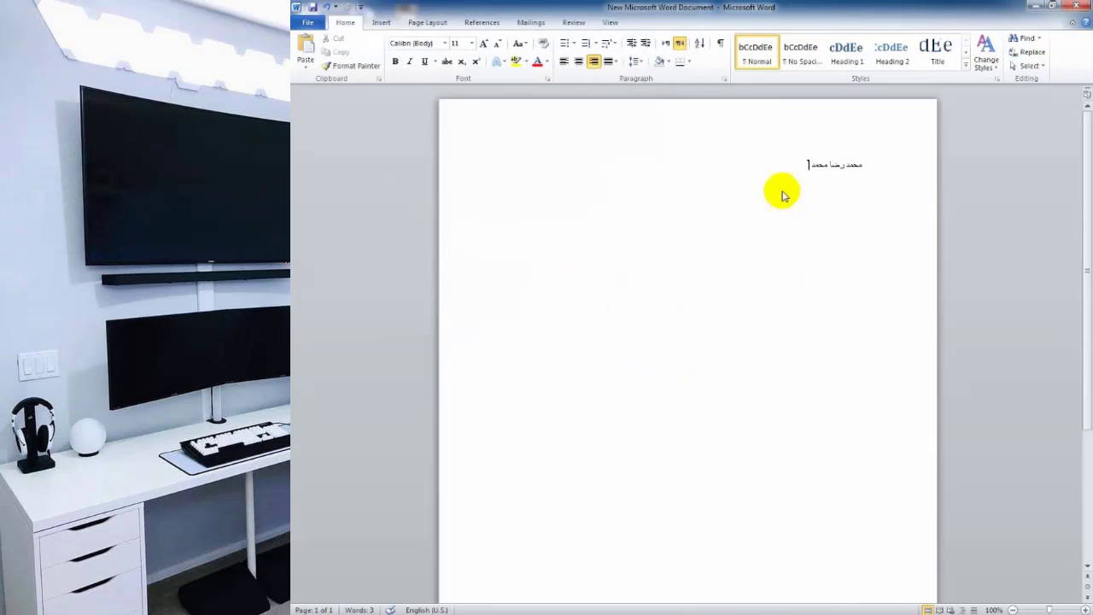
Close Word and try reopening the document with a wrong password, dismissing the error.
left_click(1080, 6)
double_click(602, 417)
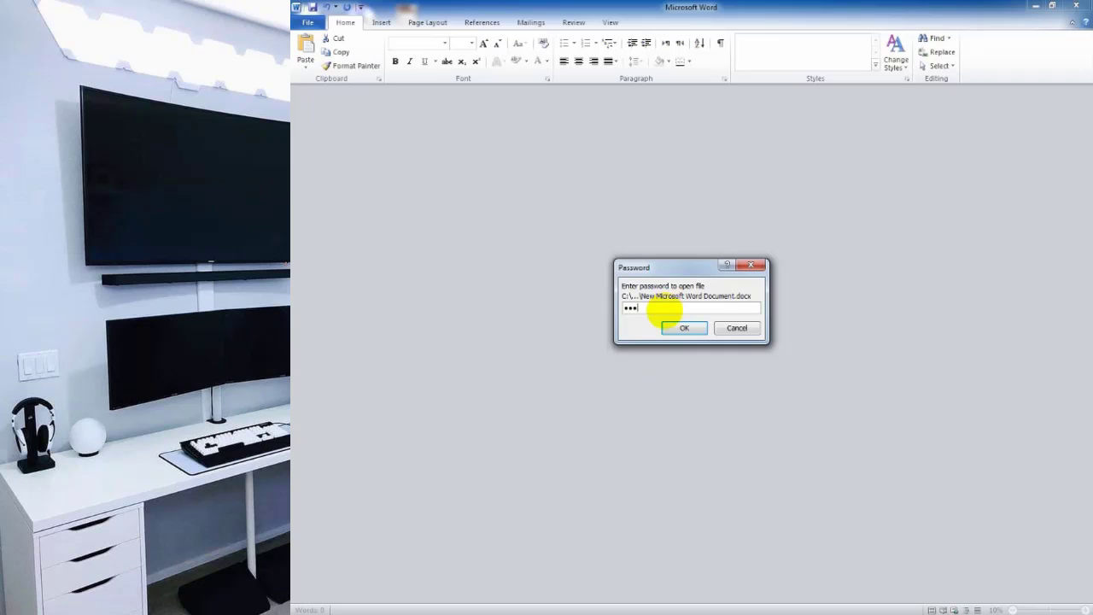
type("***")
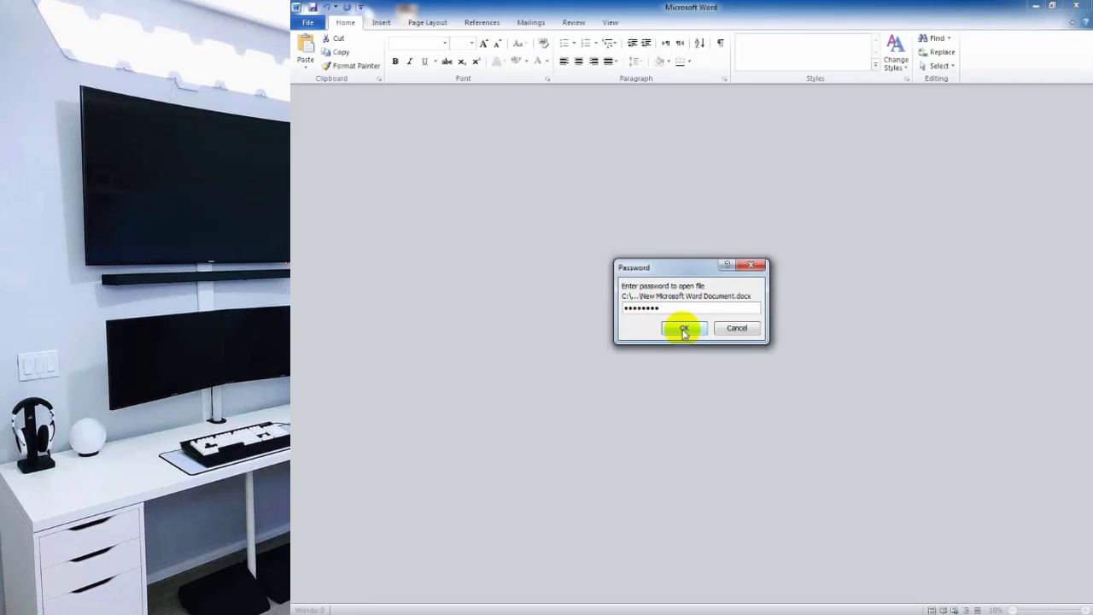
left_click(684, 328)
left_click(673, 359)
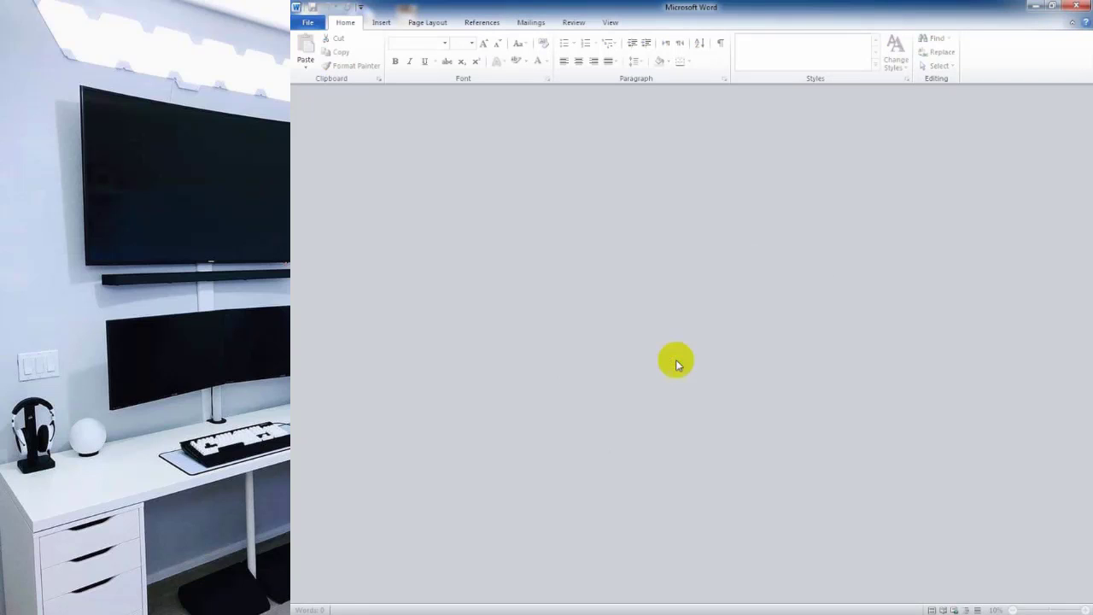
left_click(1077, 6)
Reopen New Microsoft Word Document by entering its open and modify passwords.
double_click(598, 392)
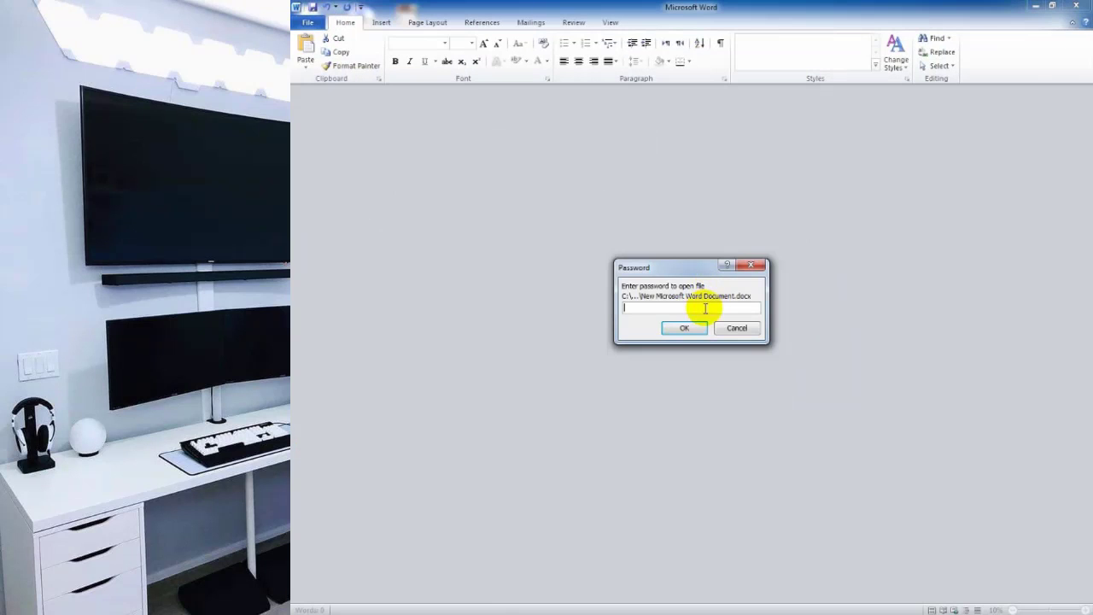
type("1234")
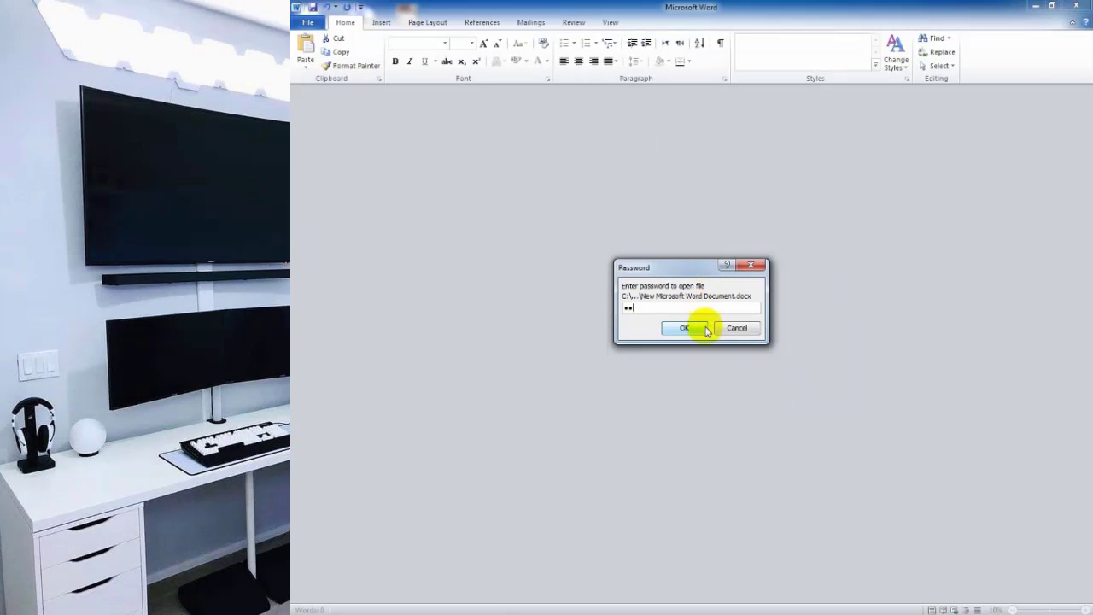
left_click(688, 329)
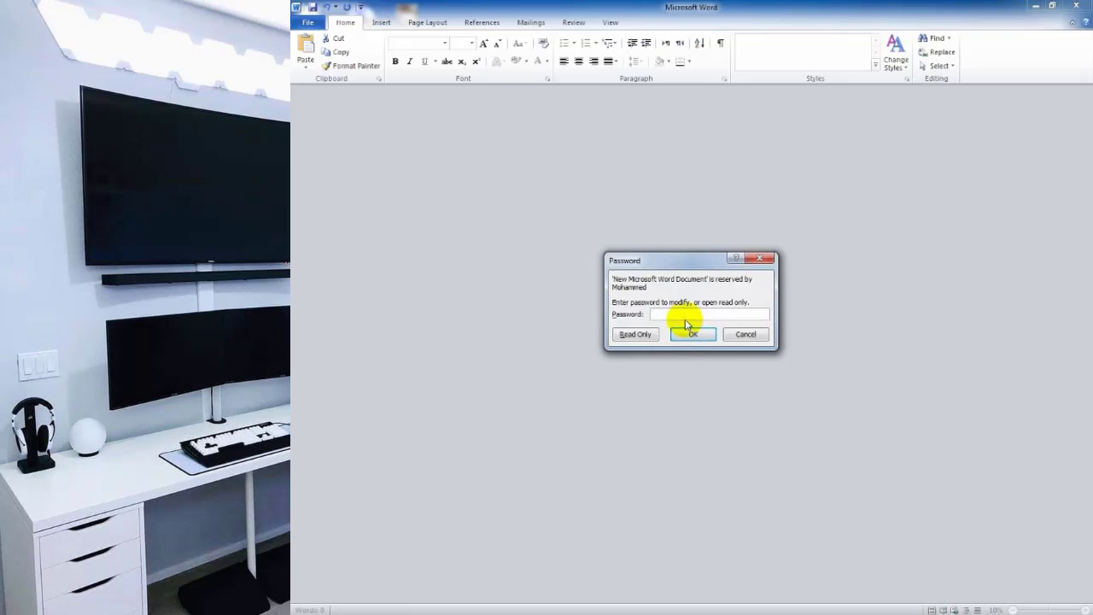
type("1234")
left_click(690, 335)
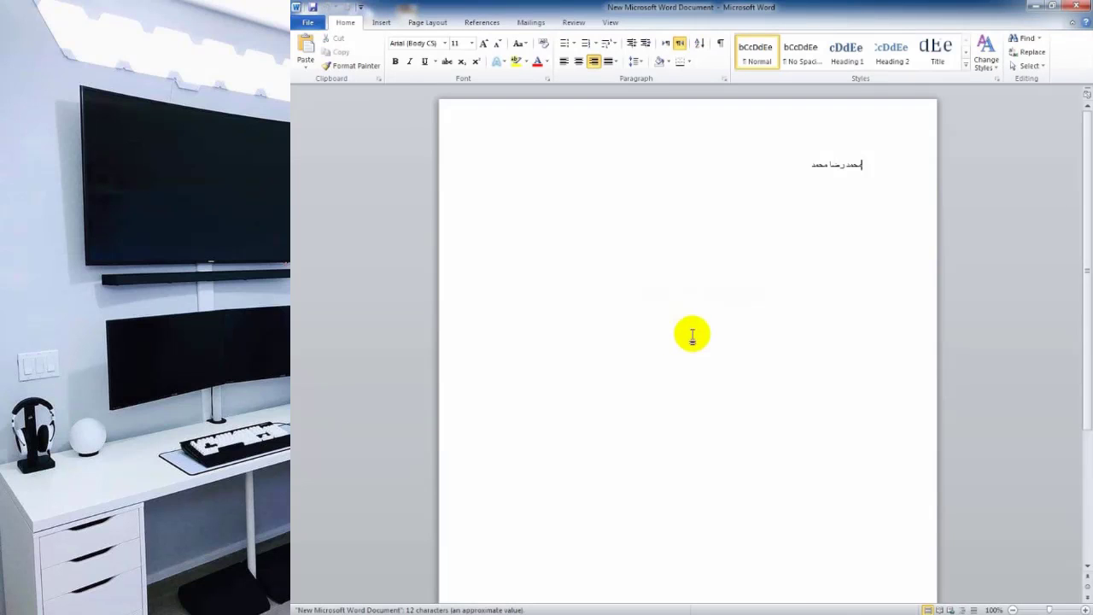
Select the Arabic line to check it, then close Word back to the desktop.
triple_click(882, 198)
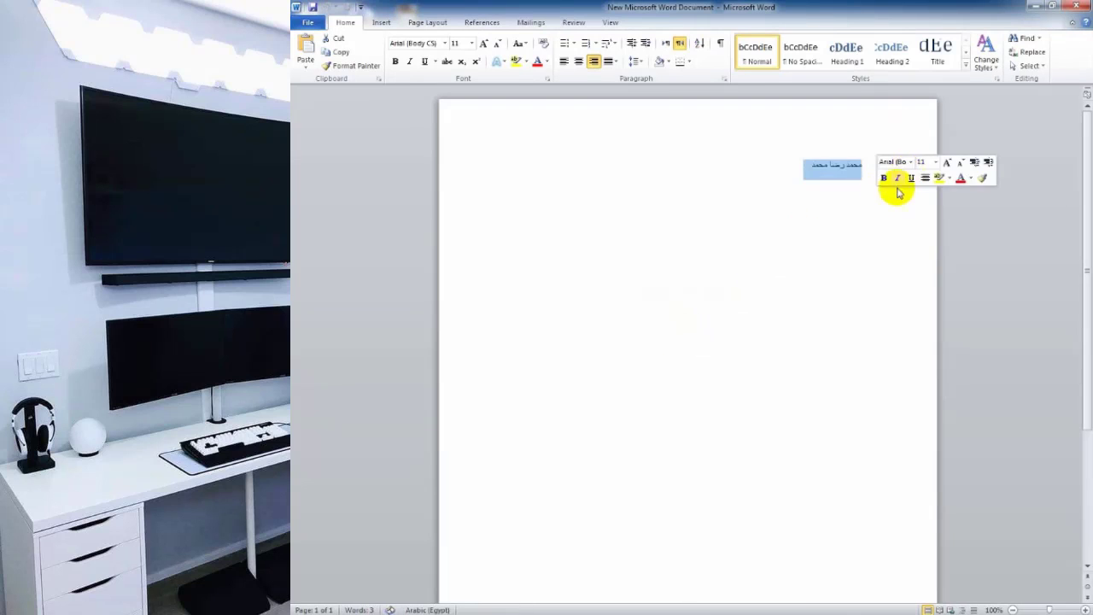
left_click(825, 244)
left_click(708, 245)
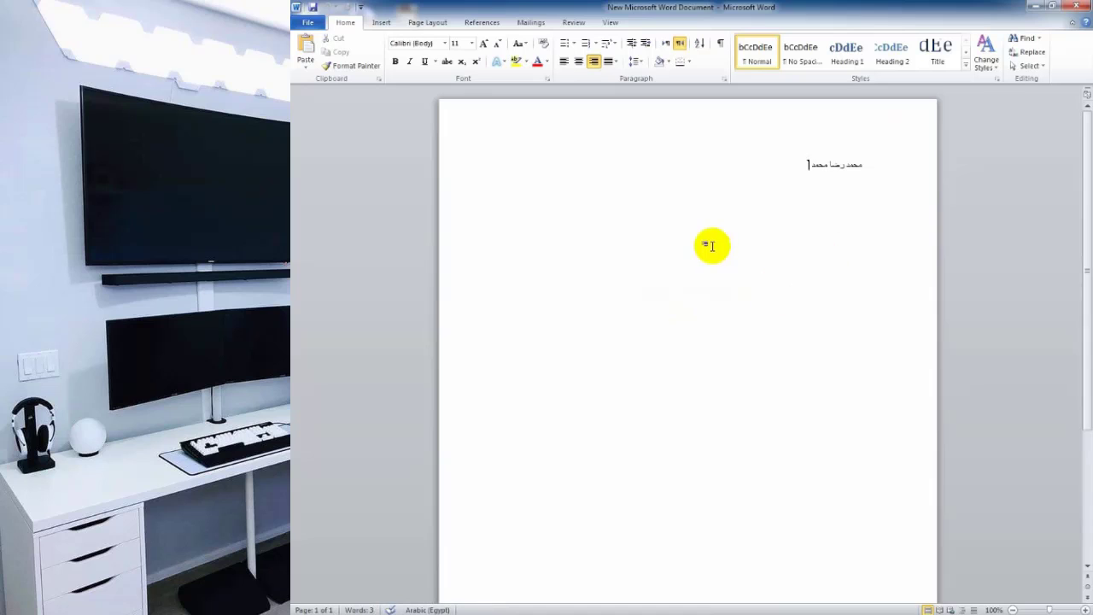
left_click(1078, 5)
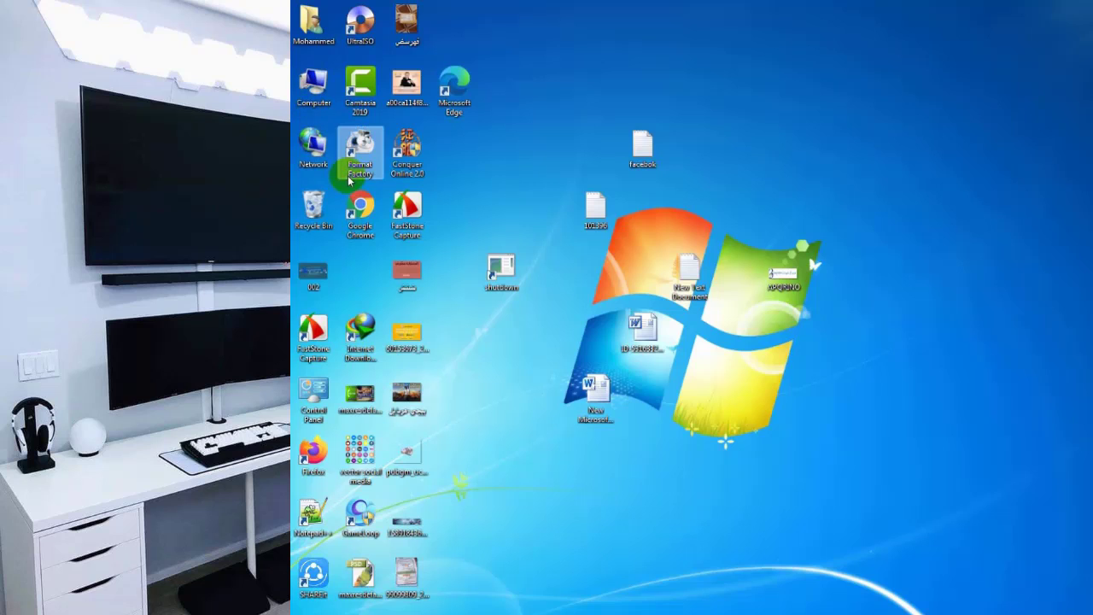
Refresh the desktop six times from its right-click menu, then bring up the Start menu.
right_click(567, 43)
left_click(610, 76)
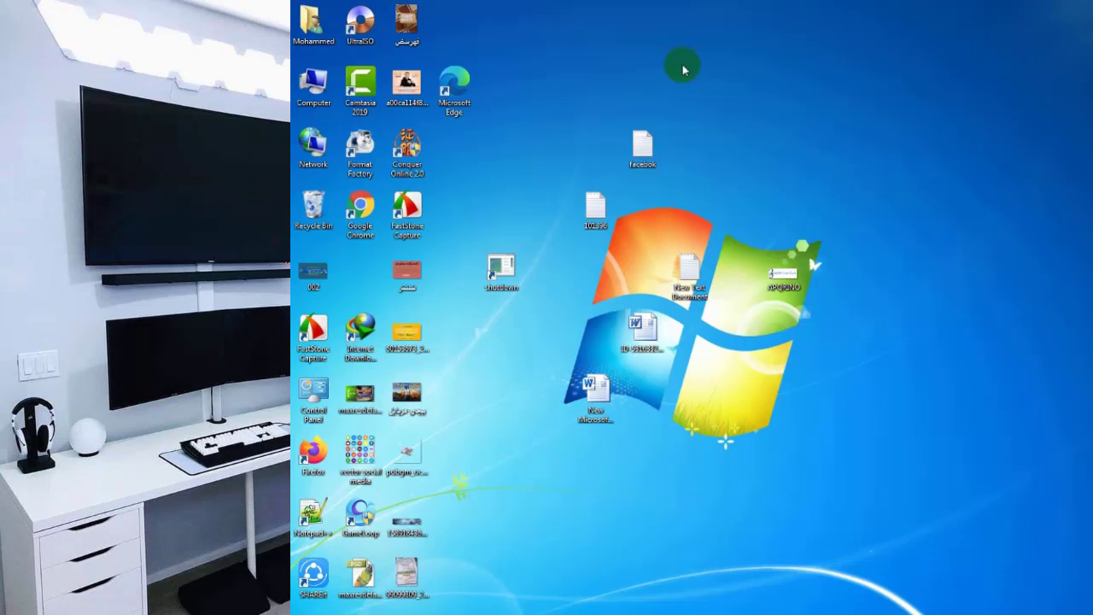
right_click(738, 24)
left_click(808, 68)
right_click(784, 26)
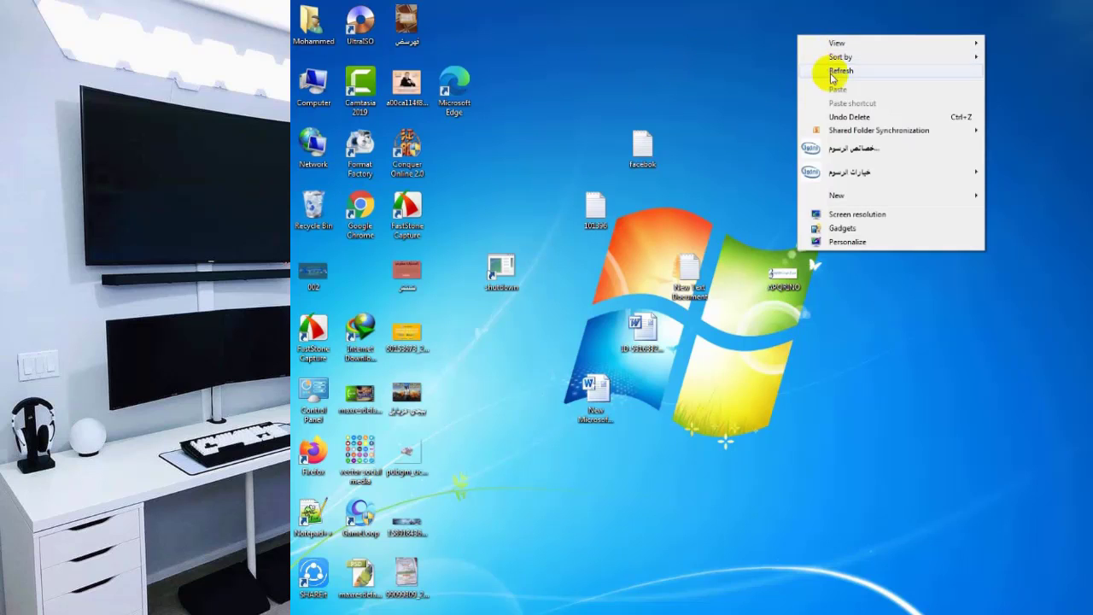
left_click(807, 69)
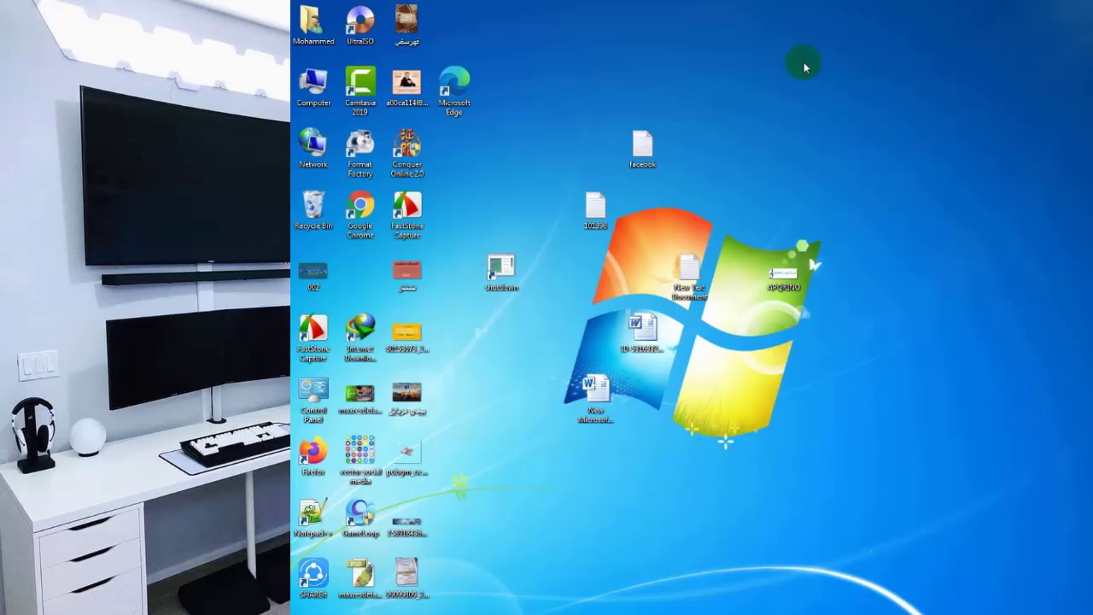
right_click(767, 99)
left_click(801, 134)
right_click(765, 98)
left_click(803, 136)
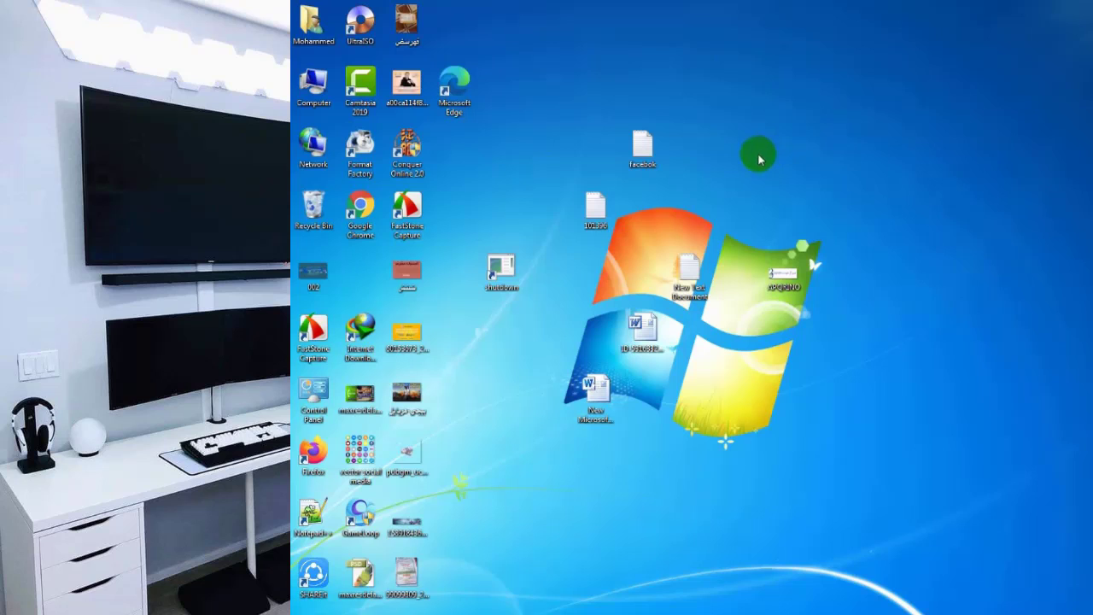
right_click(772, 143)
left_click(786, 181)
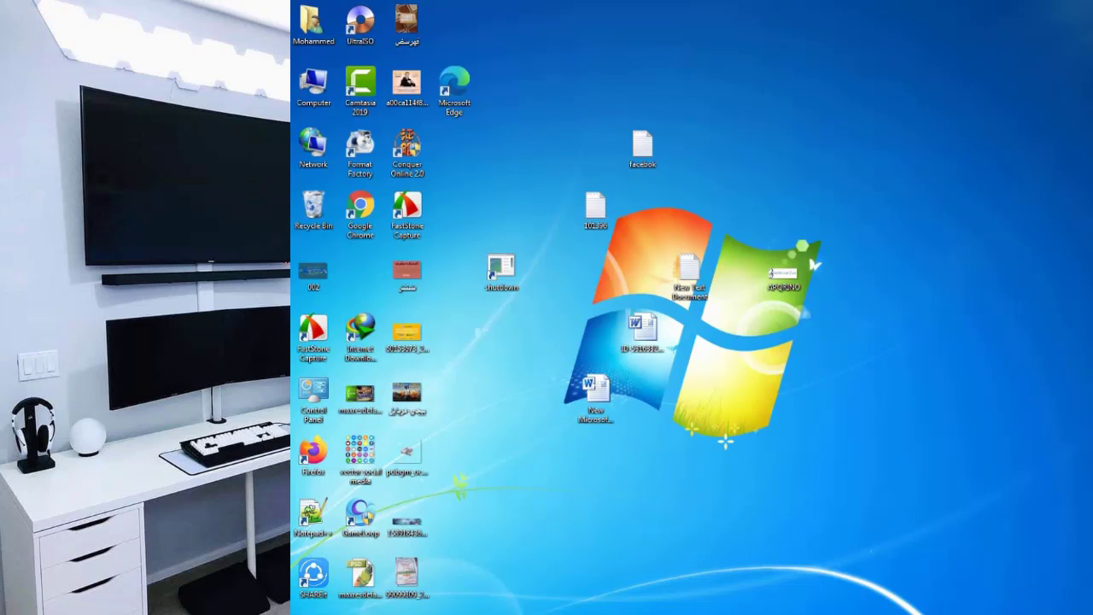
key("super")
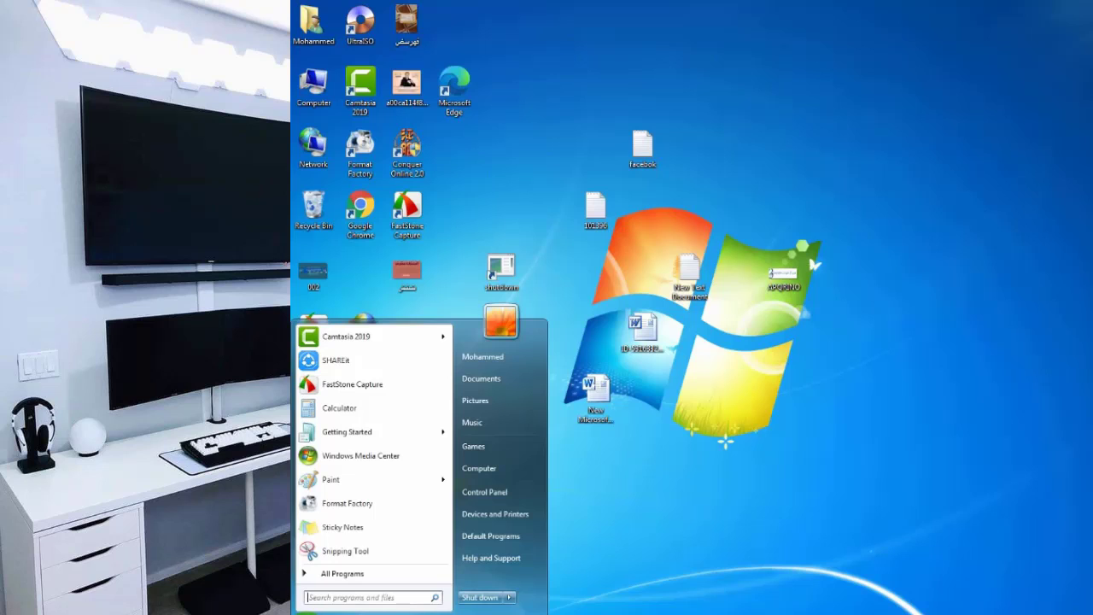
Search 'r' in the Start menu, open Run, and move it to the screen centre.
left_click(347, 595)
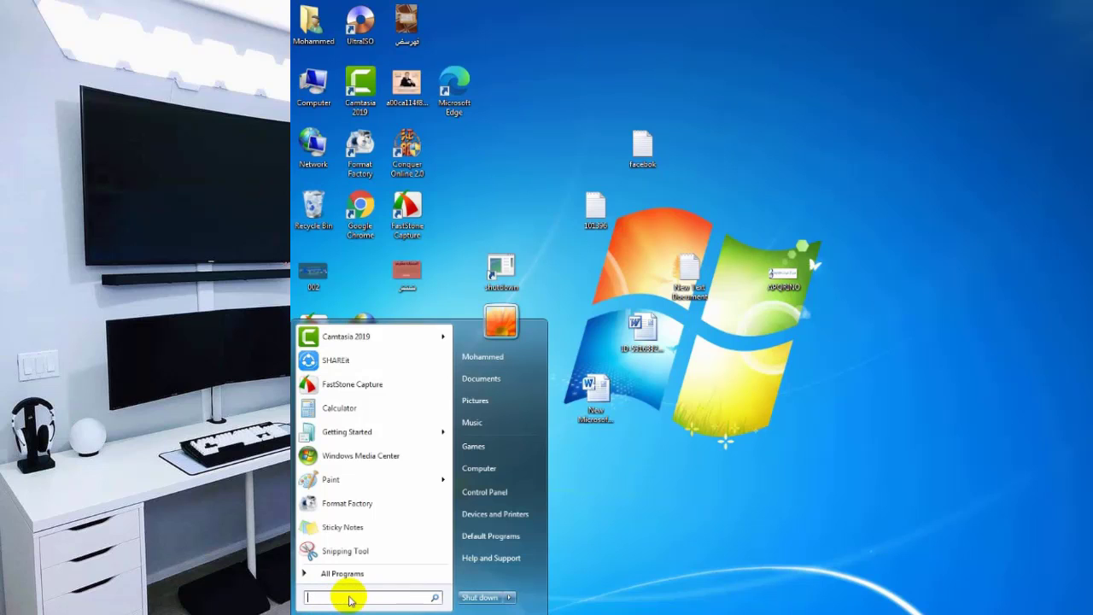
type("ru")
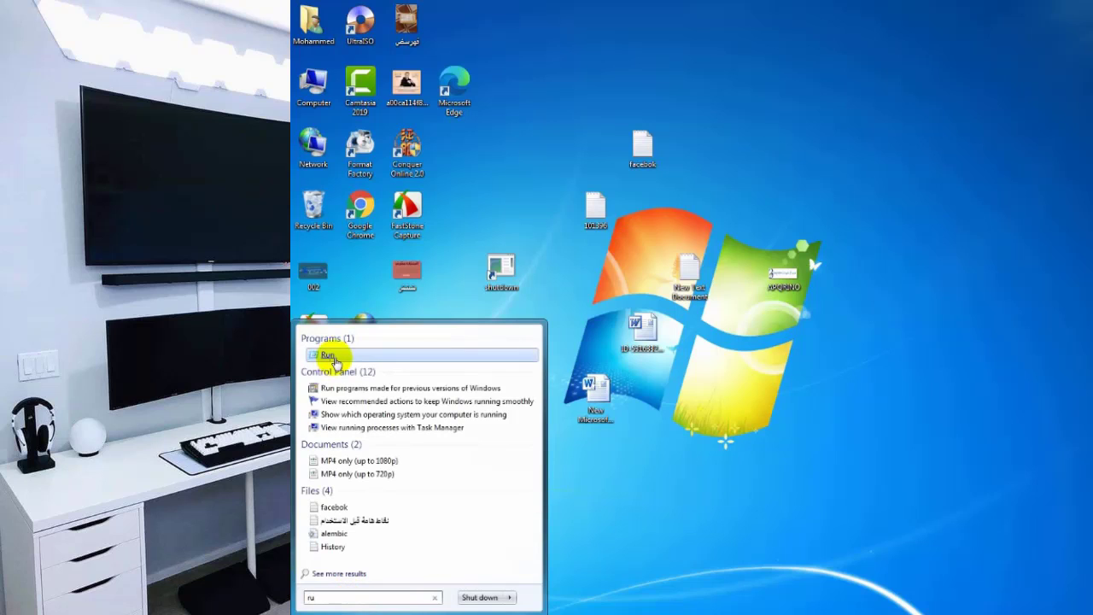
left_click(327, 355)
left_click_drag(418, 488, 617, 182)
Replace MSCONFIG in the Open field with the command recent.
left_click(602, 250)
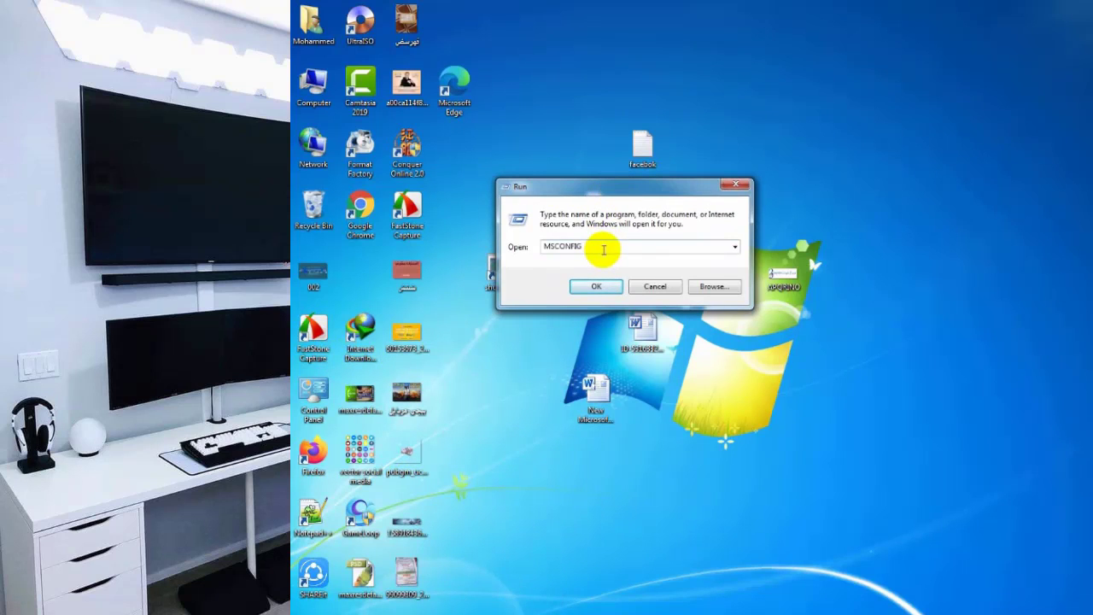
double_click(603, 249)
double_click(586, 247)
left_click(582, 250)
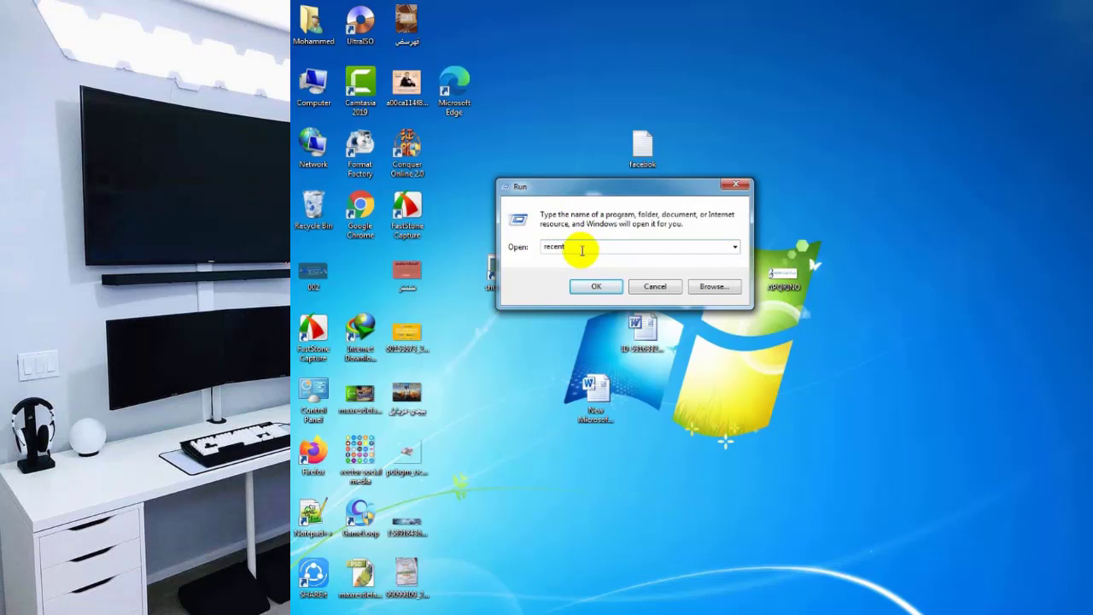
left_click_drag(590, 246, 530, 250)
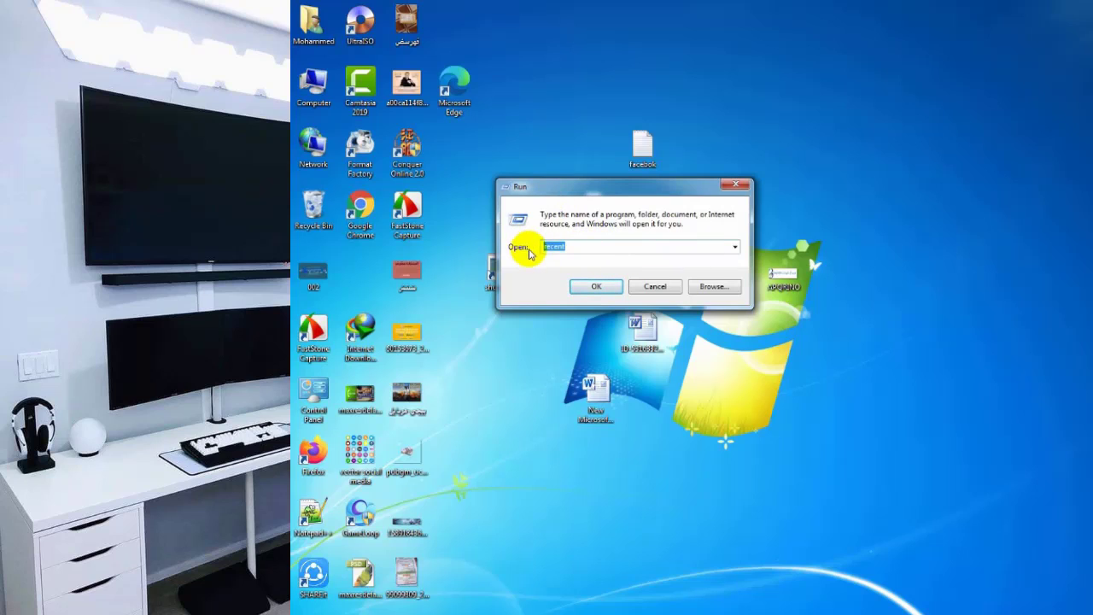
Open the Recent folder and step through its dated folders, such as 26.3.2019.
left_click(601, 286)
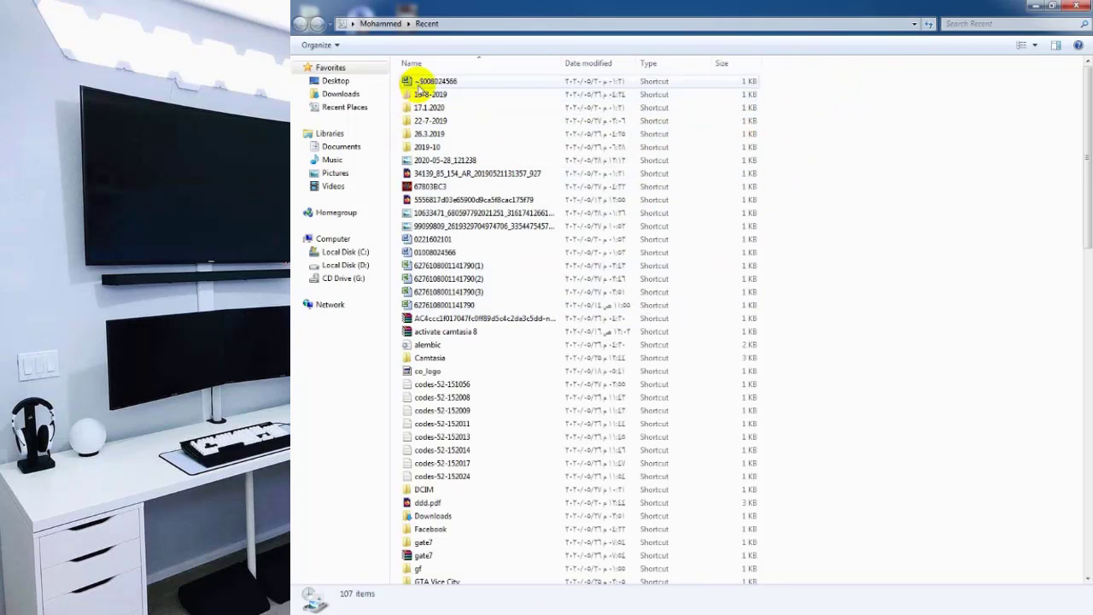
left_click(419, 86)
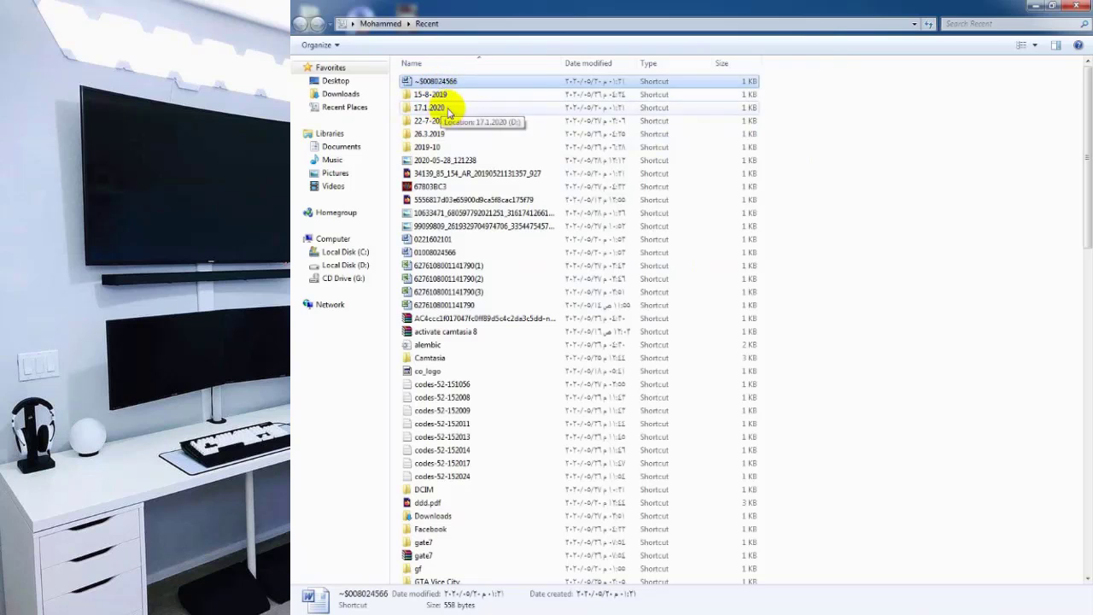
key("Down")
key("Down")
key("Down")
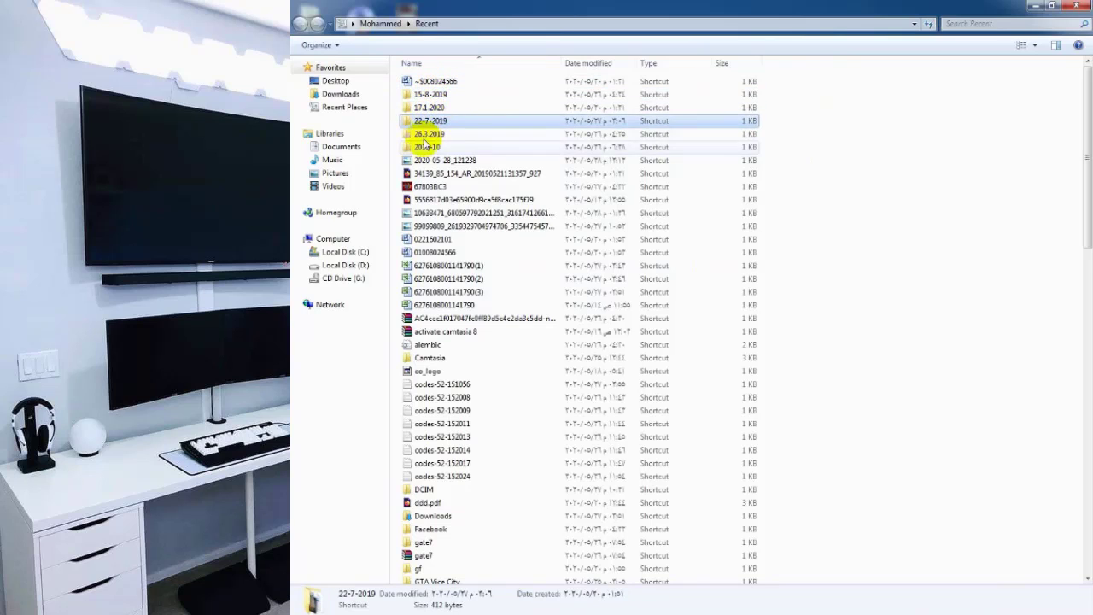
key("Down")
key("Down")
key("Up")
key("Up")
key("Down")
key("Up")
key("Up")
key("Down")
key("Down")
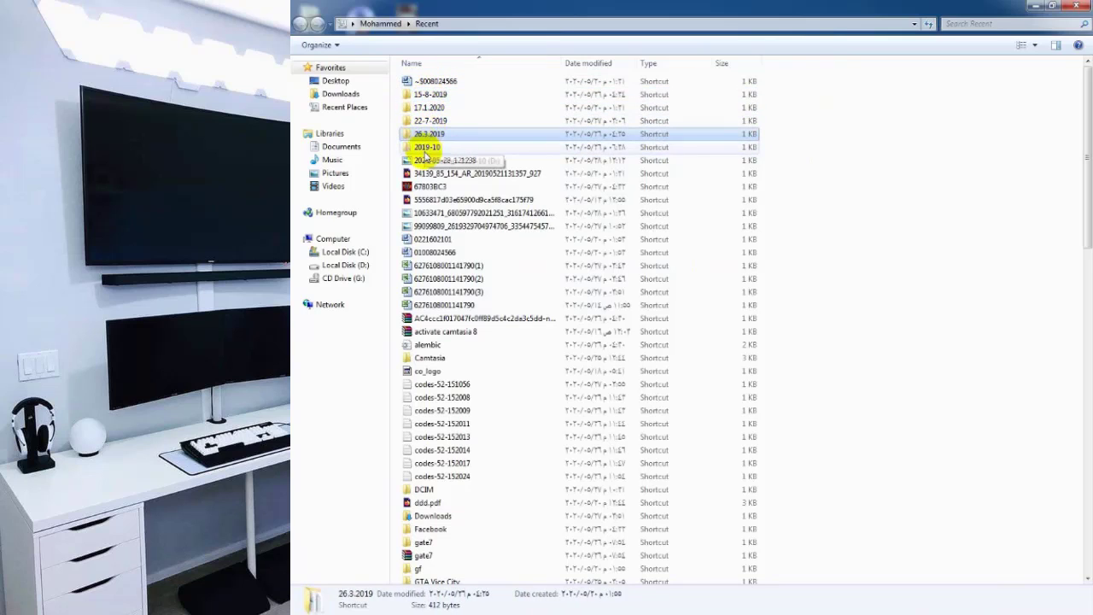
scroll(461, 252, "down", 3)
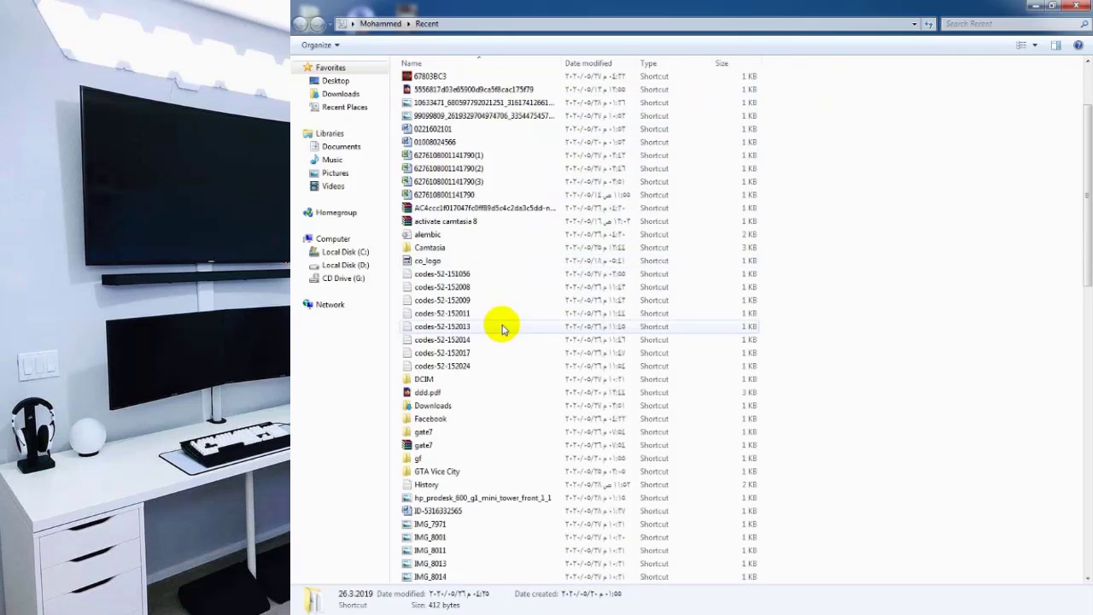
scroll(500, 359, "down", 4)
Look over the IMG_8001 and gate7 shortcuts, then close the Recent folder window.
left_click(491, 379)
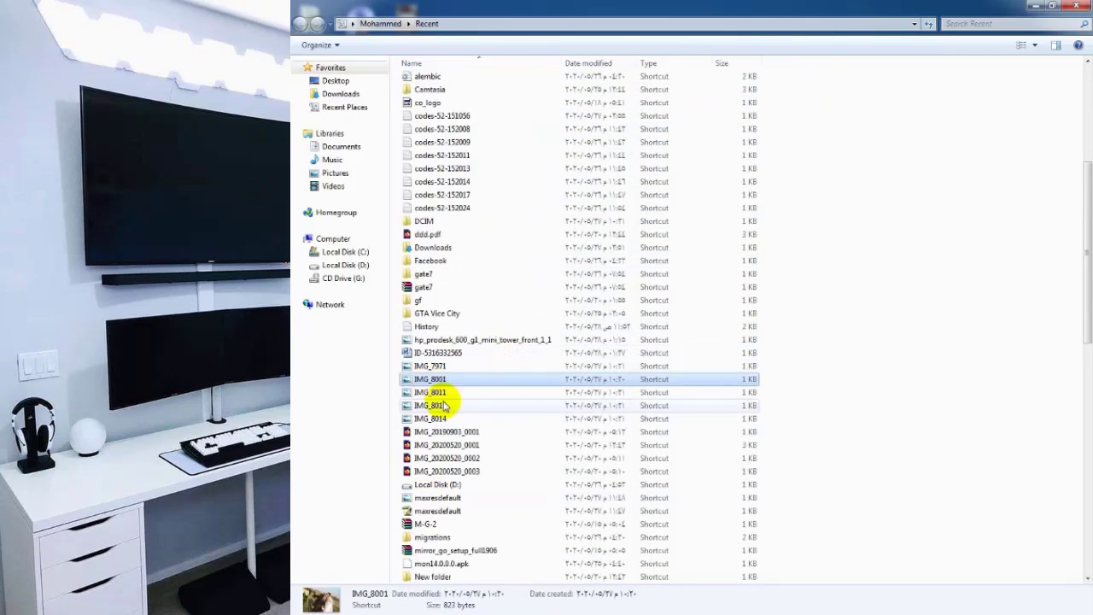
left_click(435, 275)
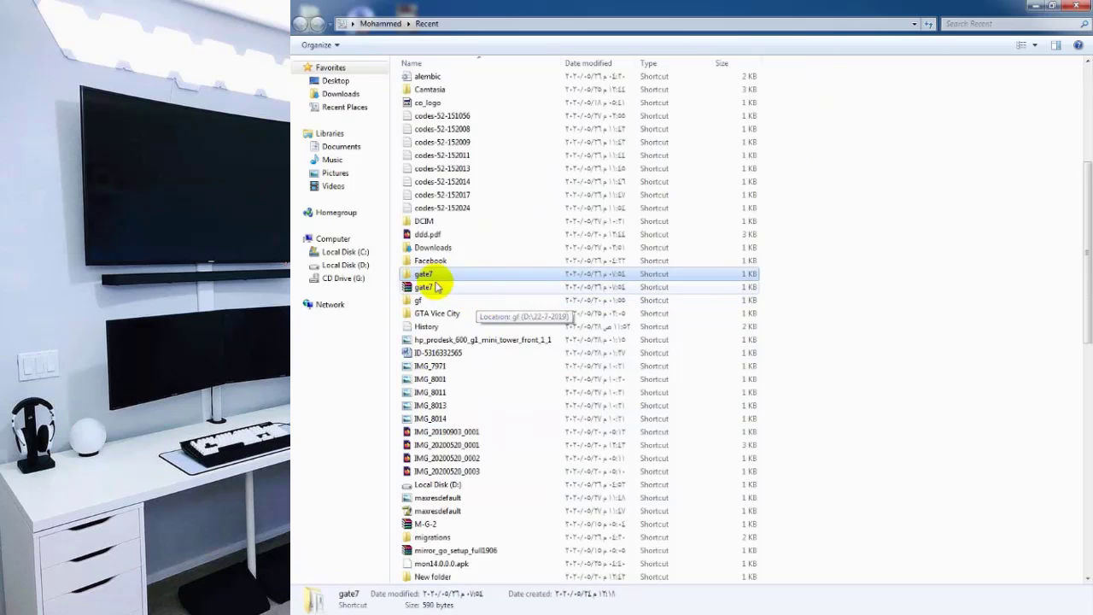
scroll(438, 274, "down", 8)
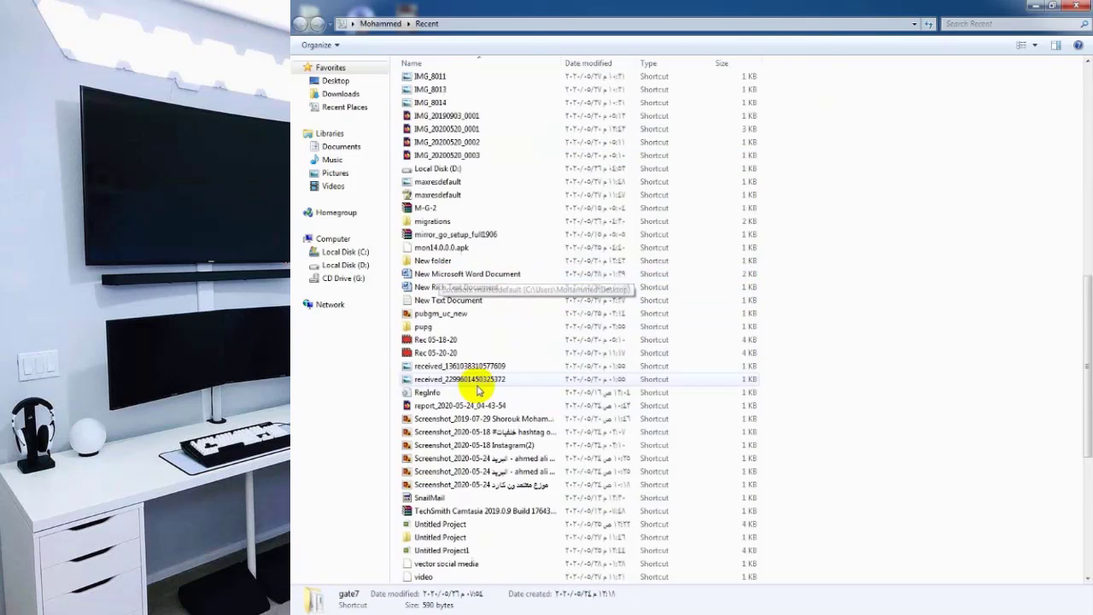
scroll(478, 389, "down", 8)
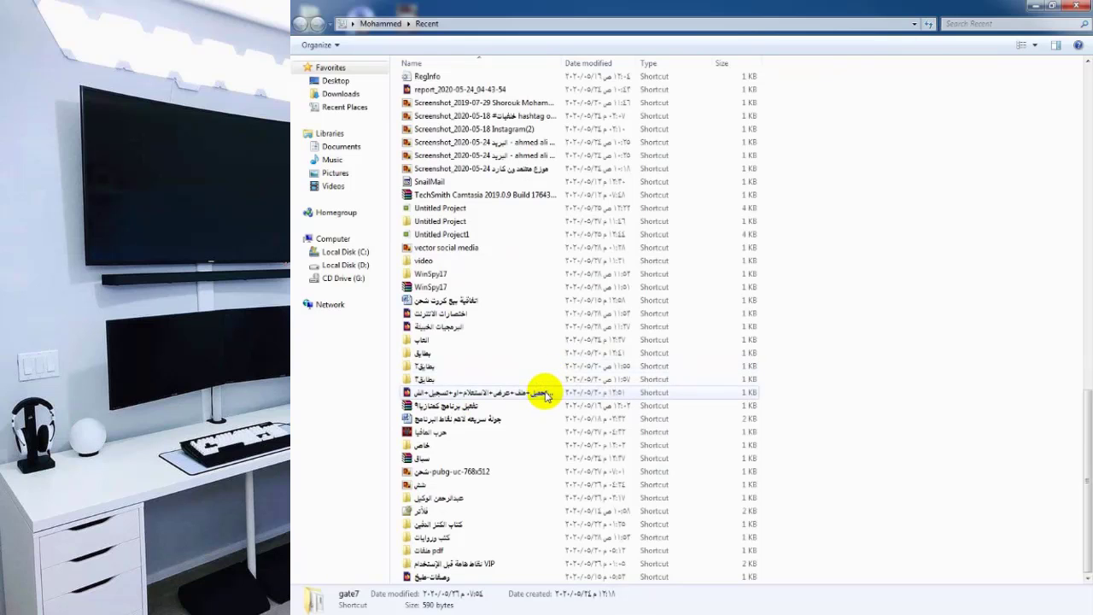
scroll(547, 394, "up", 5)
scroll(546, 394, "up", 20)
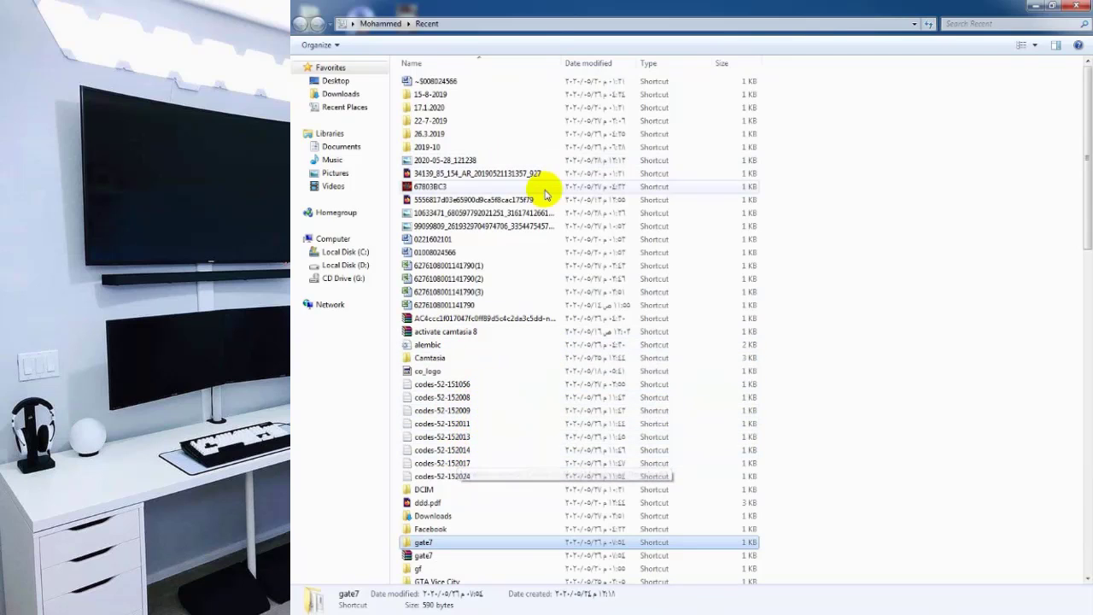
left_click(893, 229)
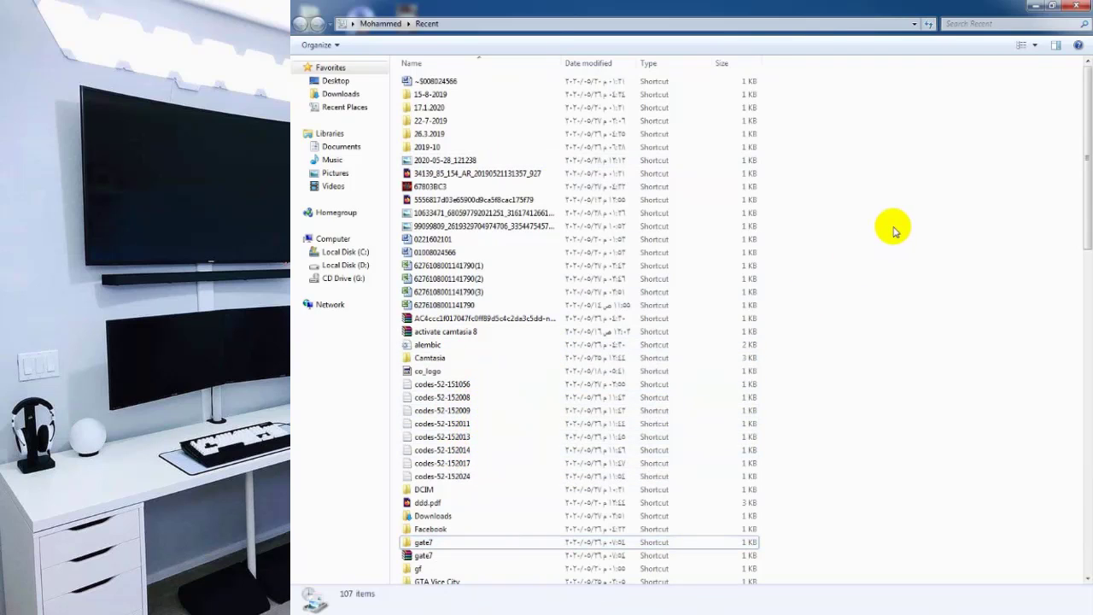
left_click(1076, 5)
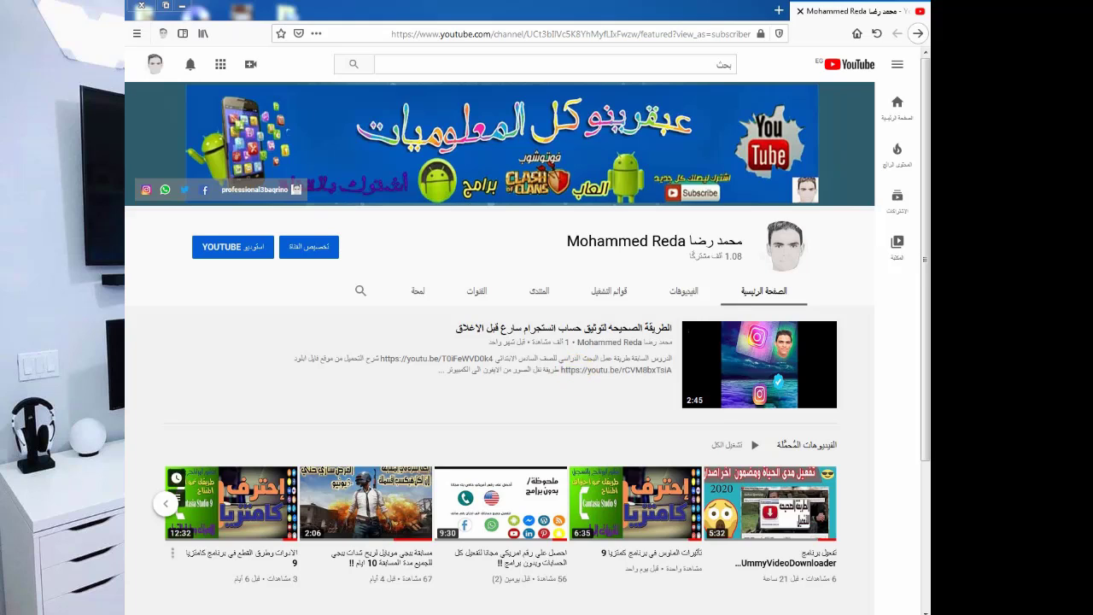
Launch the On-Screen Keyboard by searching 'k' in the Start menu.
key("super")
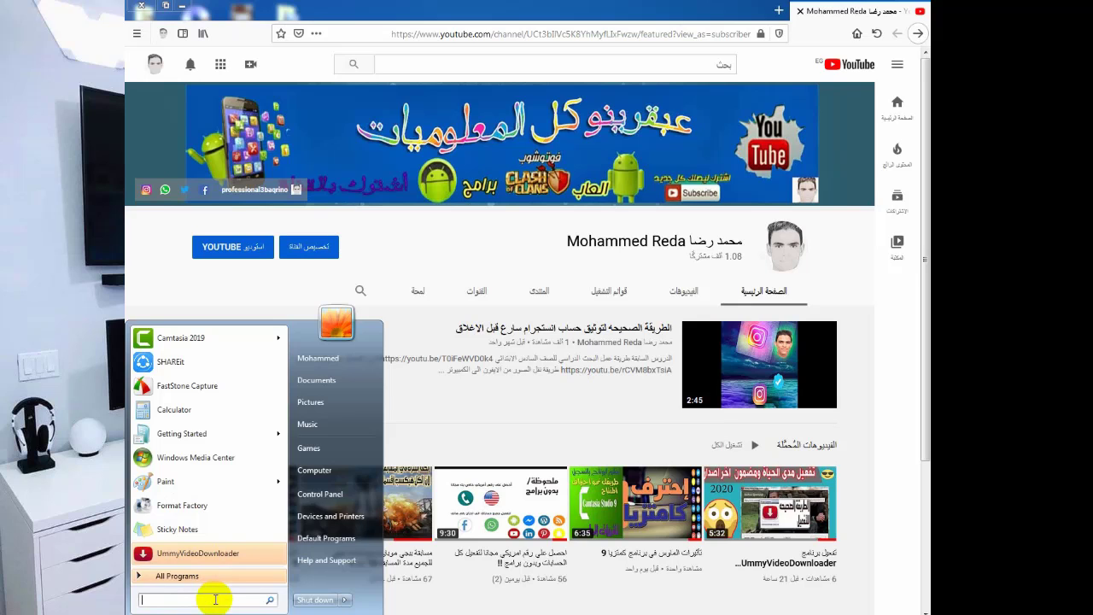
type("k")
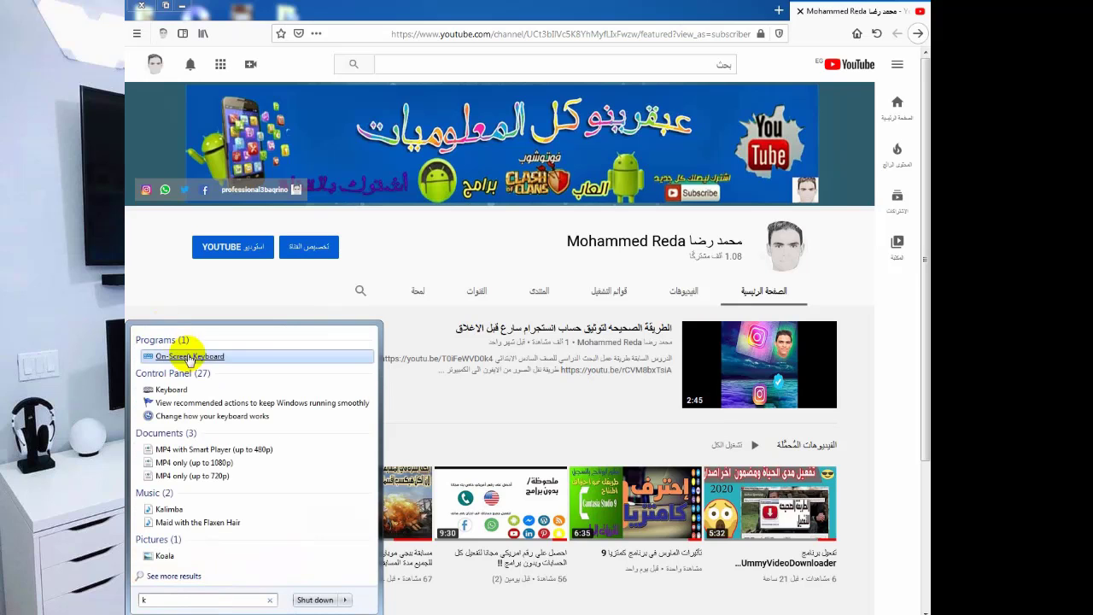
left_click(190, 357)
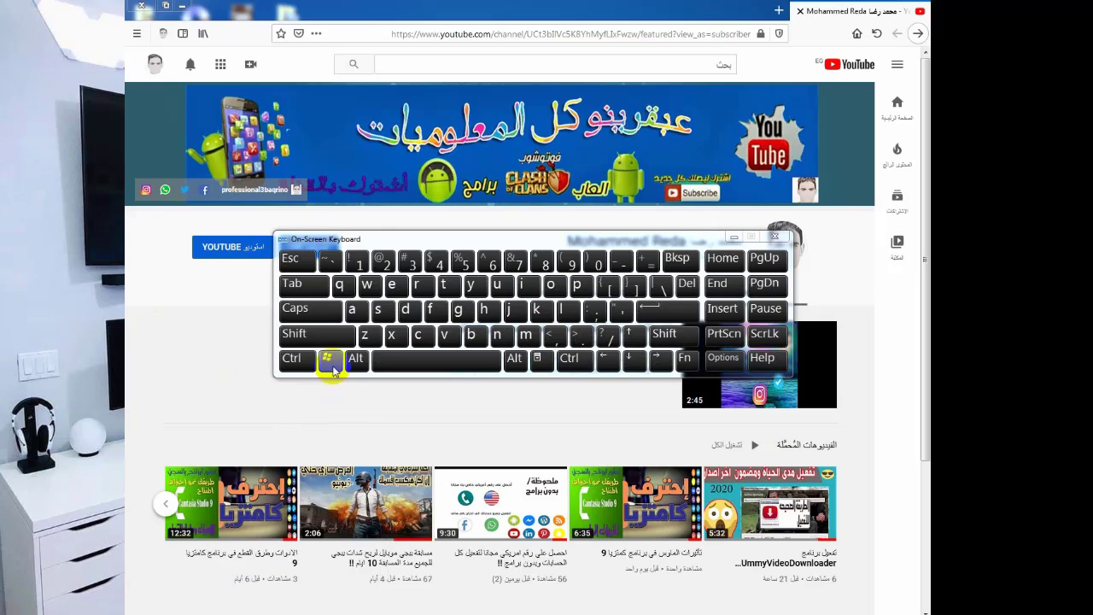
Open the Run box with Win+R on the on-screen keyboard and start a % entry.
left_click(329, 361)
left_click(417, 285)
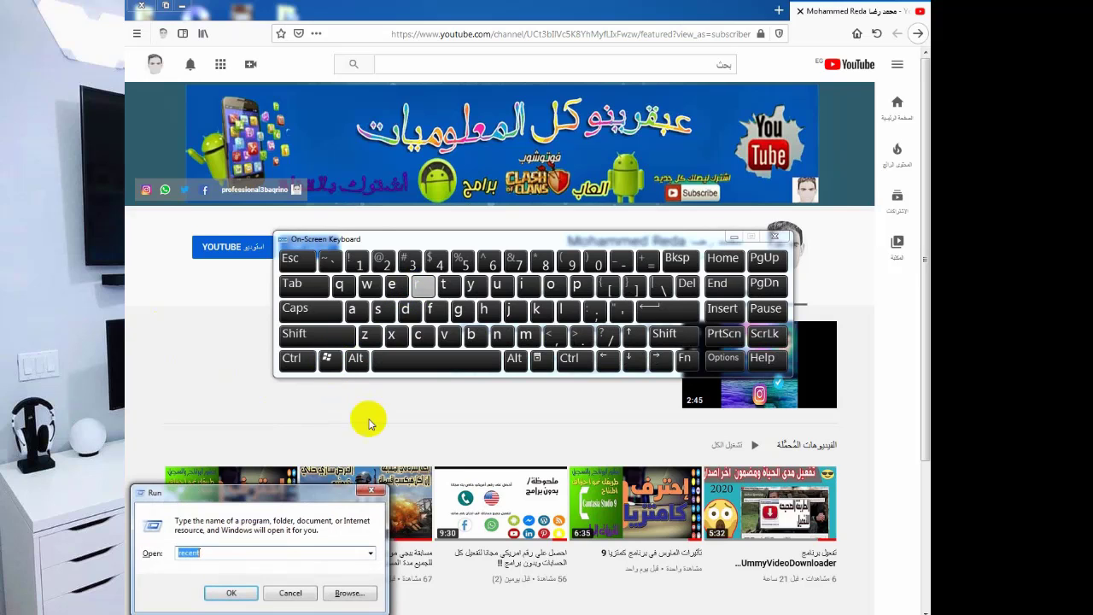
left_click_drag(221, 493, 475, 410)
left_click(472, 470)
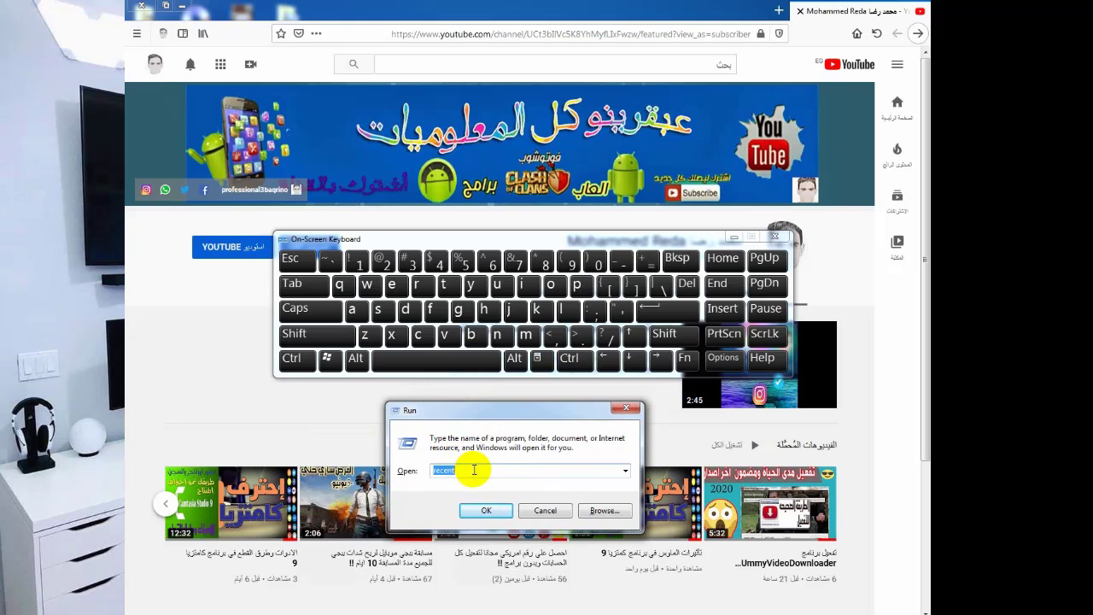
key("shift")
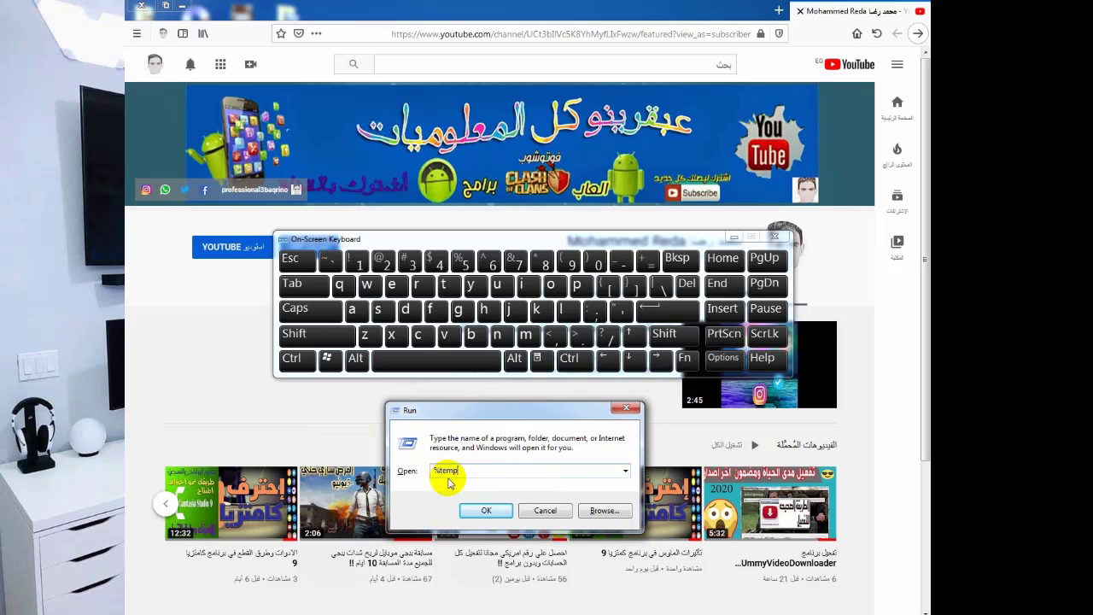
Open the %temp% folder from the Run box.
key("shift")
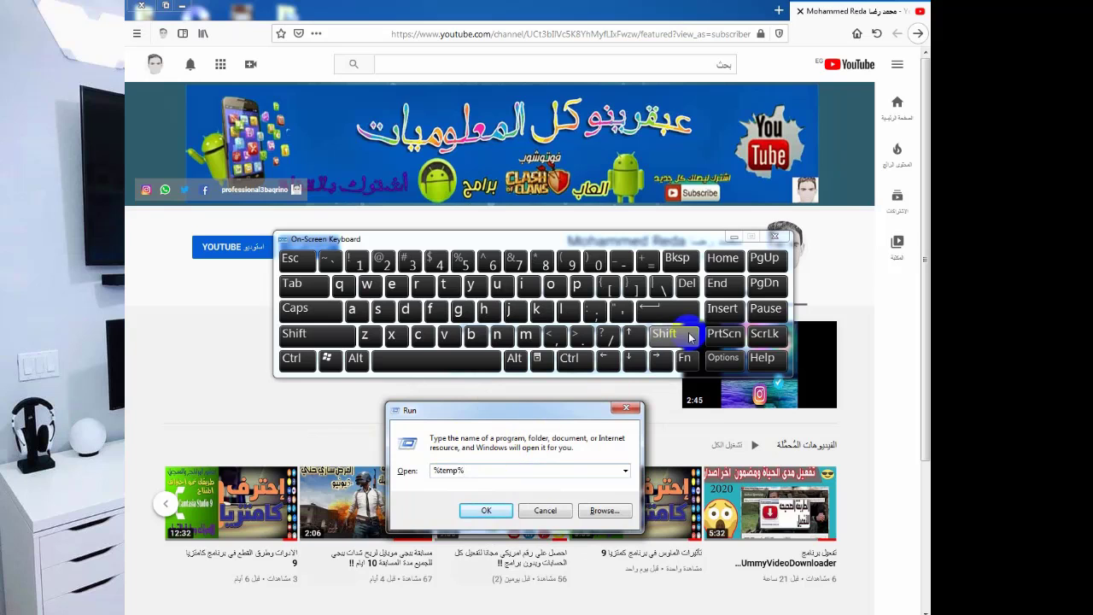
left_click(485, 511)
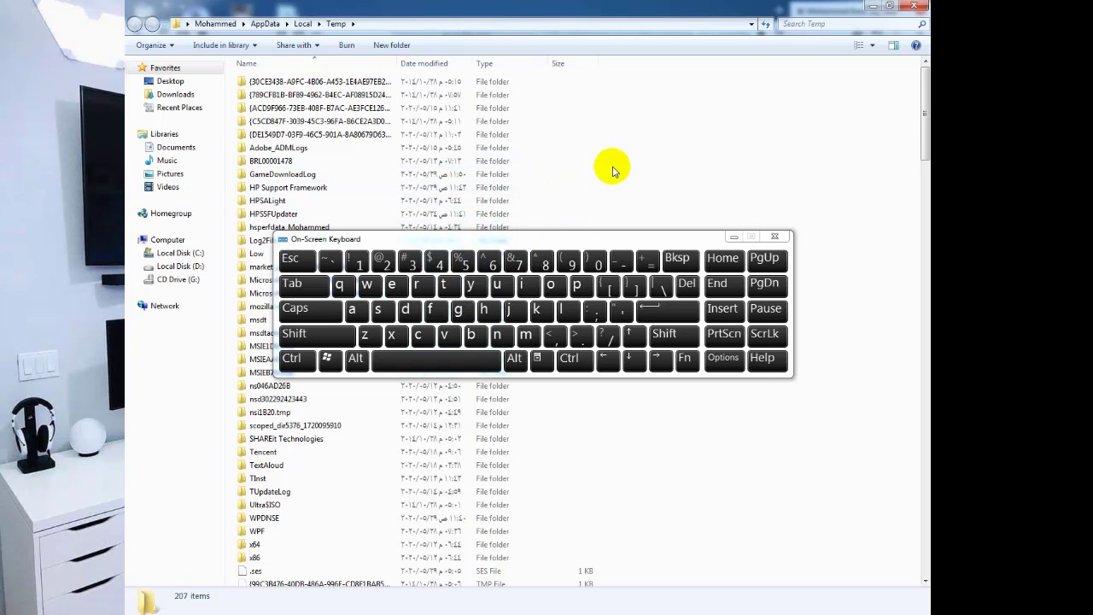
left_click_drag(658, 242, 736, 356)
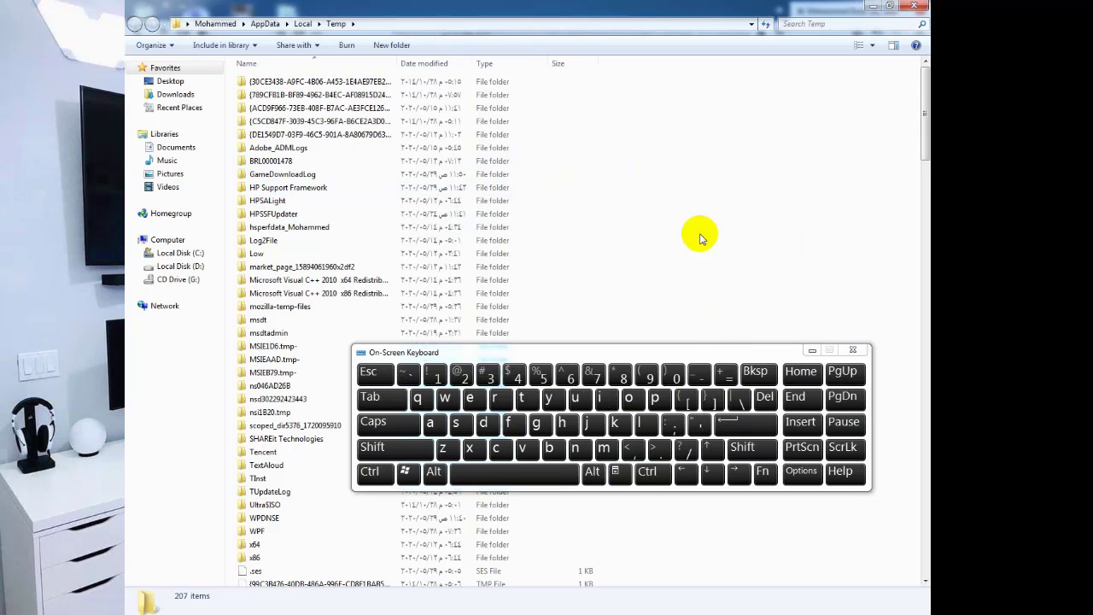
Delete all 207 Temp items to the Recycle Bin, skipping the files still in use.
key("ctrl+a")
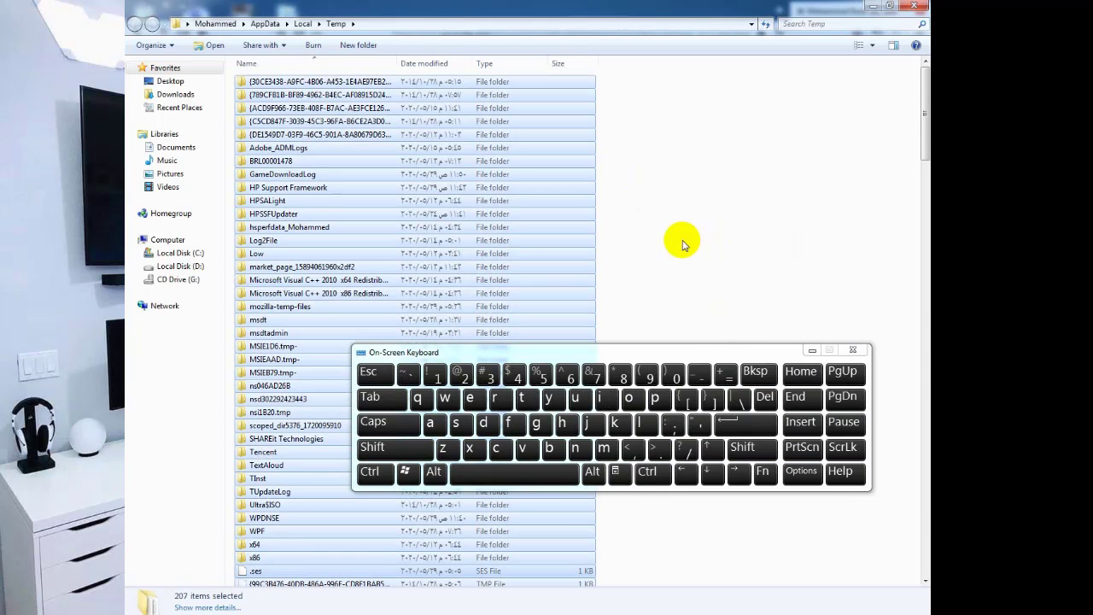
key("Delete")
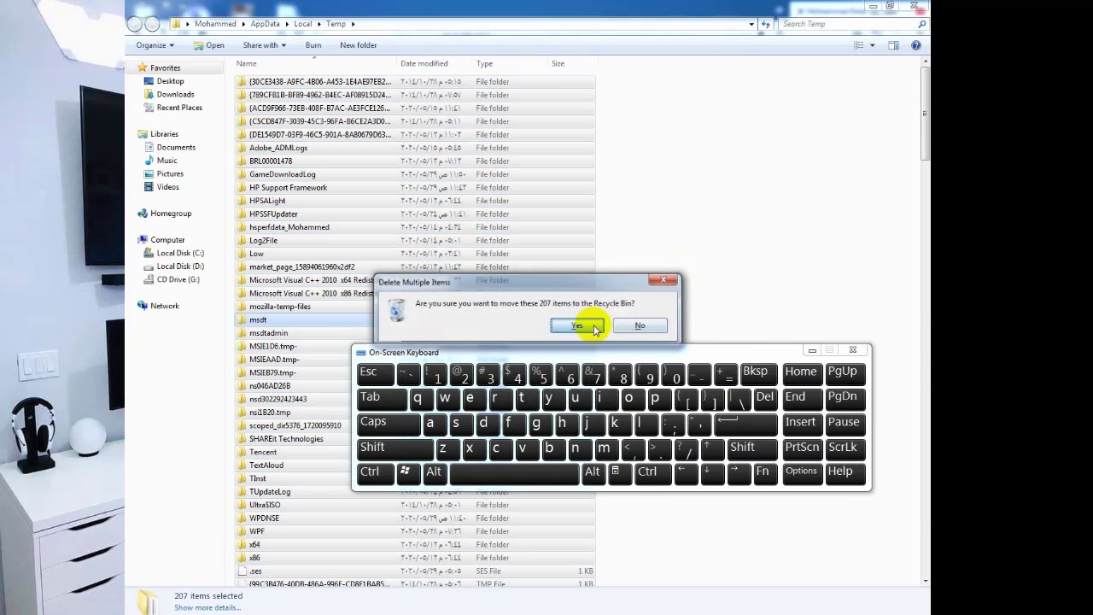
left_click(594, 327)
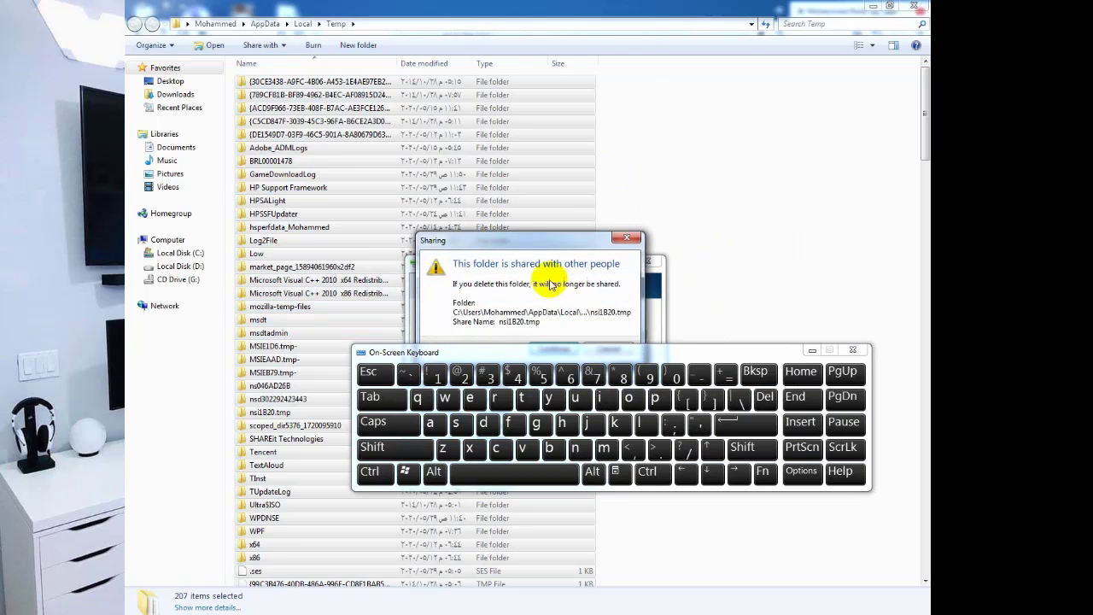
left_click_drag(532, 242, 552, 85)
left_click(568, 290)
left_click(496, 263)
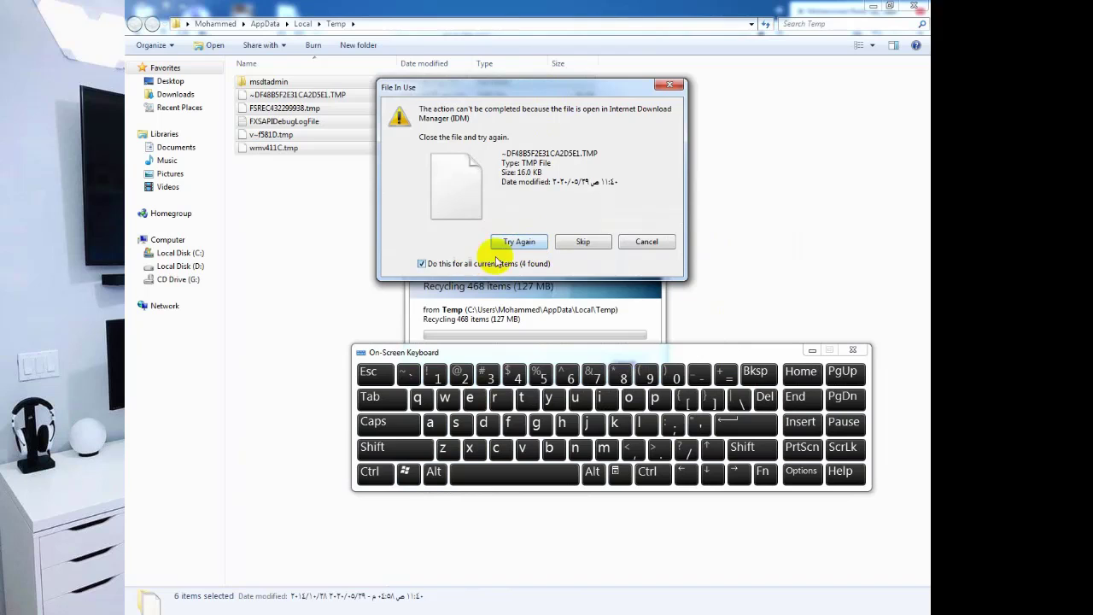
left_click(519, 242)
left_click(657, 214)
left_click_drag(573, 256, 575, 186)
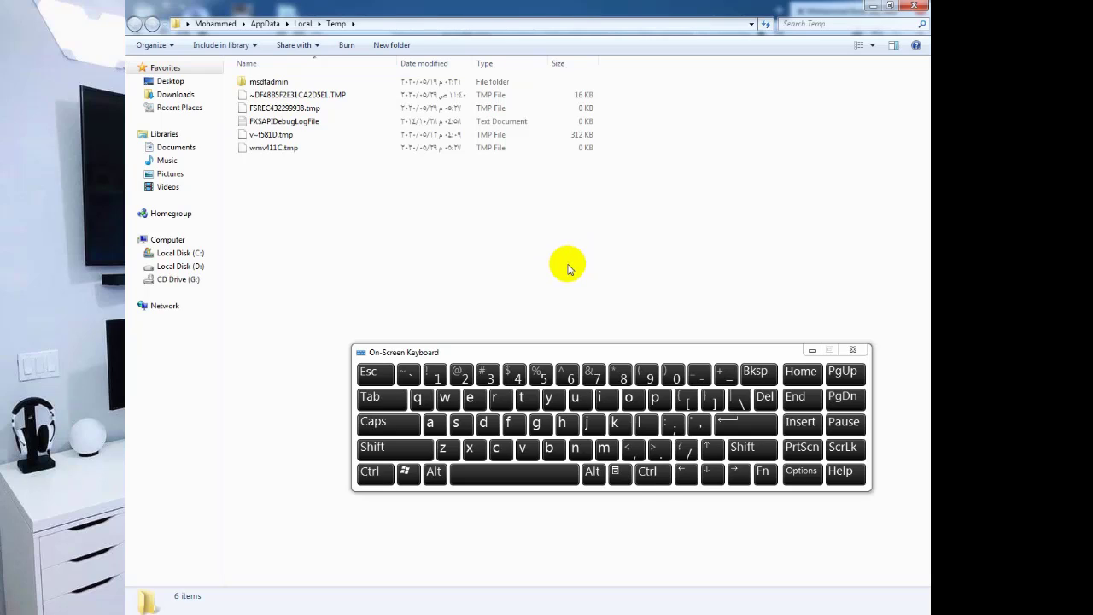
left_click(405, 472)
Open the C:\Windows\Temp folder from Run with %temp and grant folder access.
key("r")
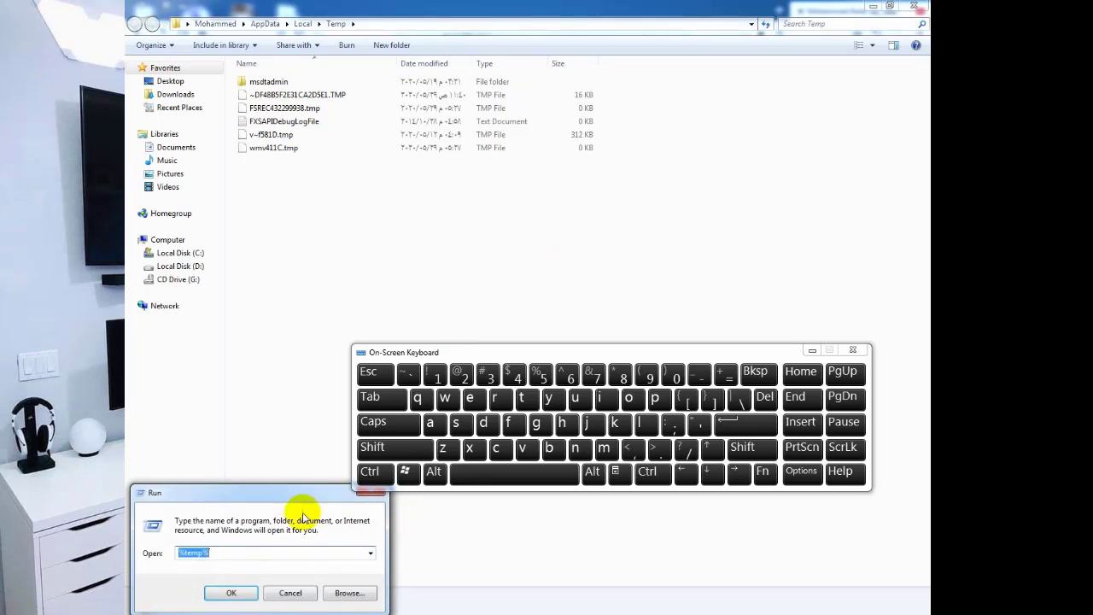
left_click_drag(295, 494, 513, 220)
left_click(458, 274)
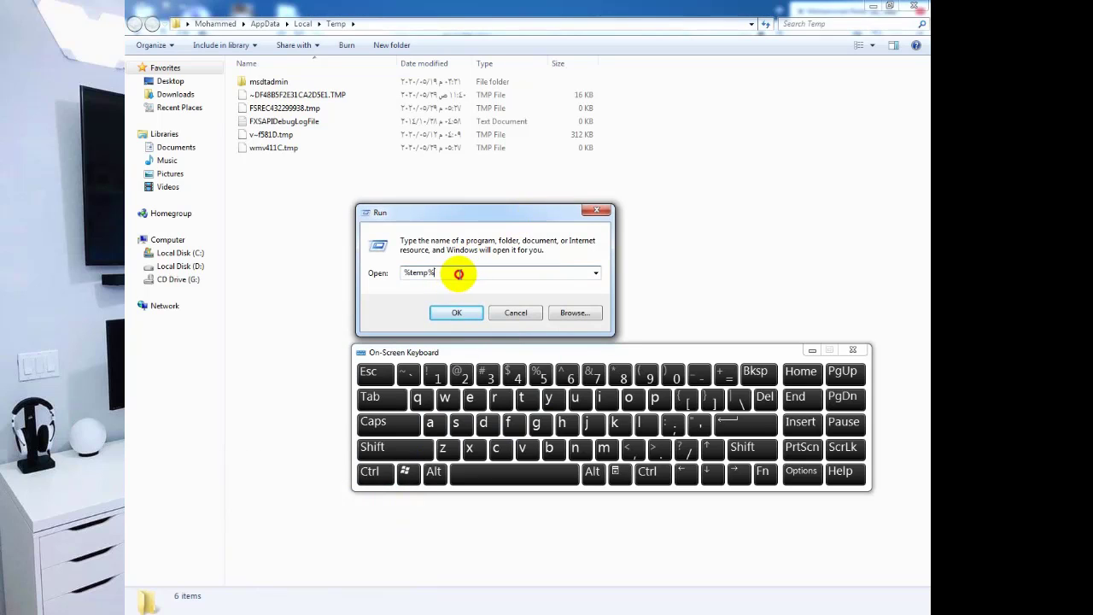
key("BackSpace")
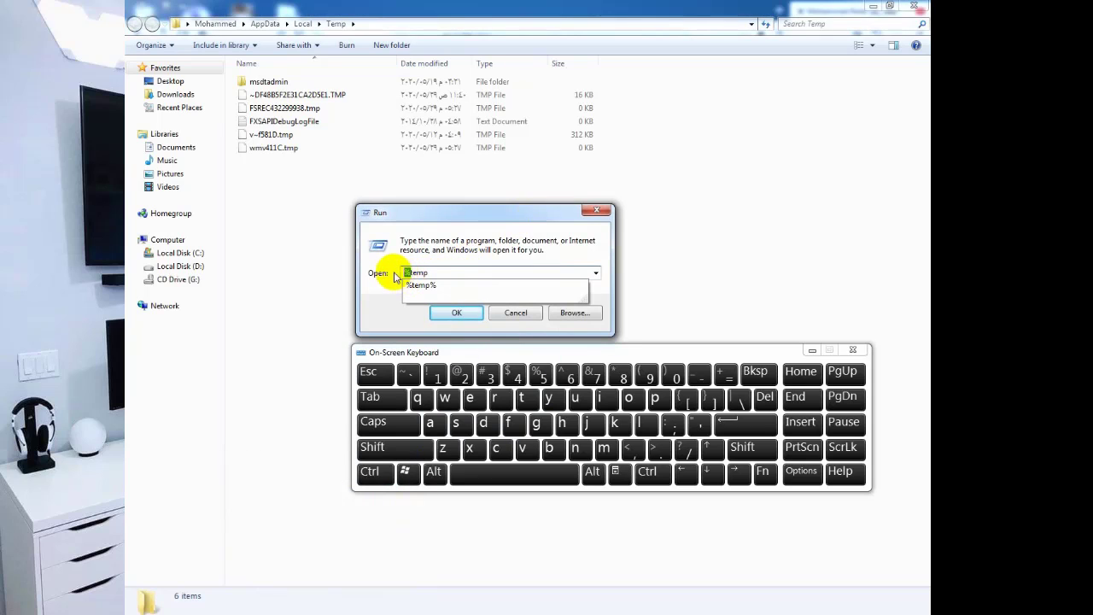
left_click(405, 285)
key("Return")
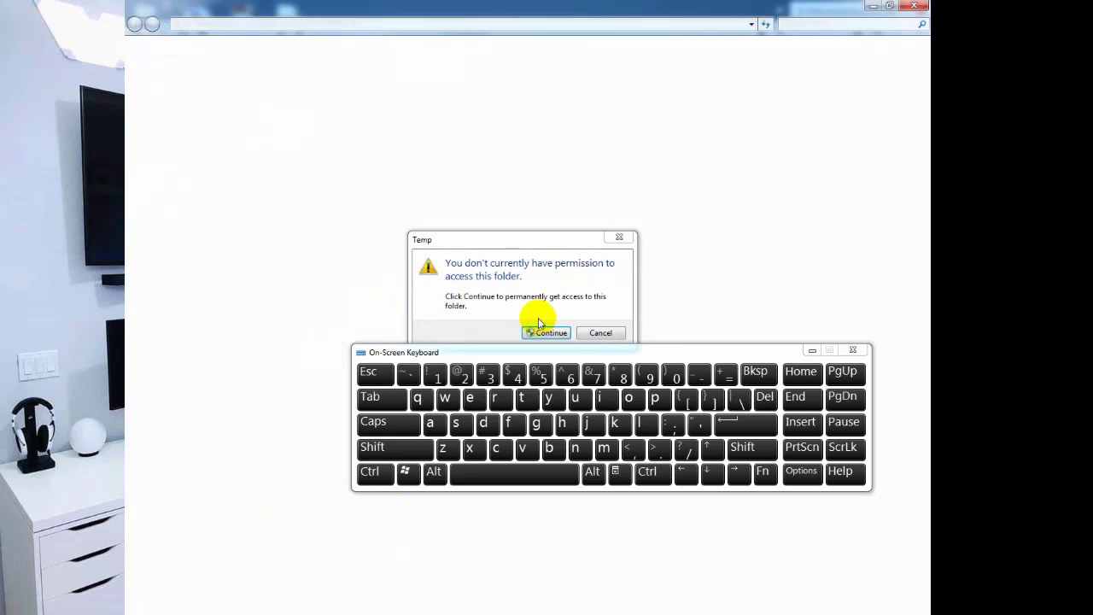
left_click(546, 332)
Delete all 43 Windows Temp items to the Recycle Bin with administrator permission.
scroll(464, 255, "down", 2)
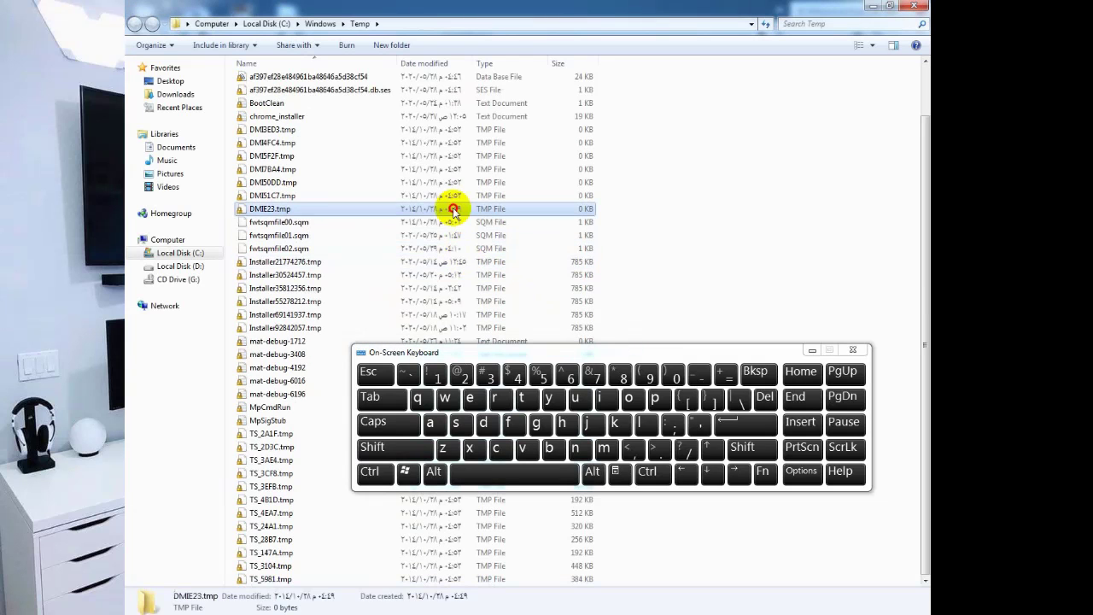
key("ctrl+a")
key("Delete")
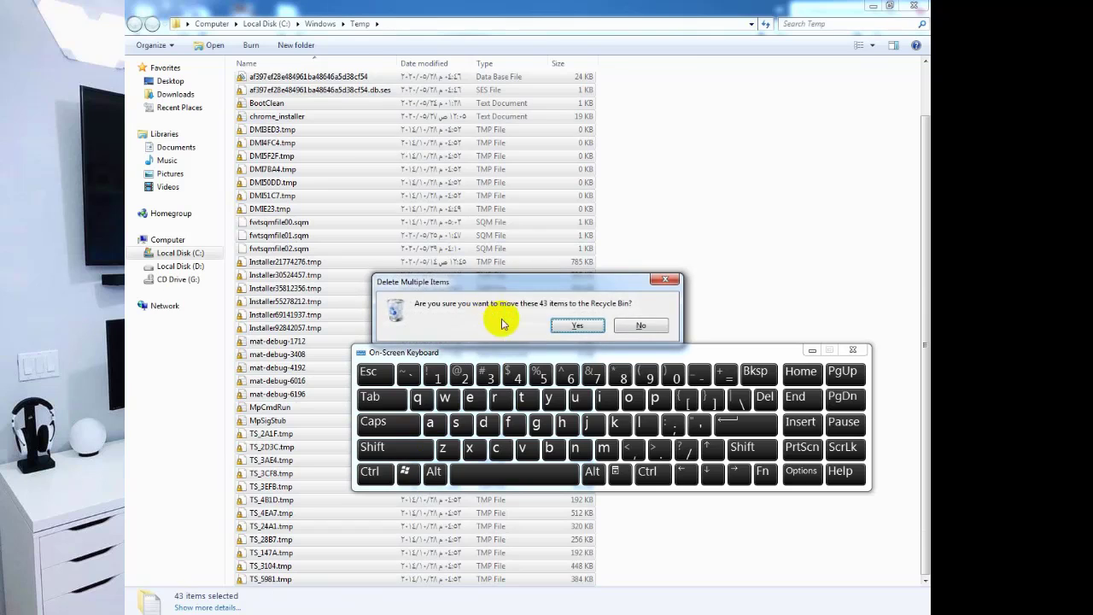
left_click(584, 324)
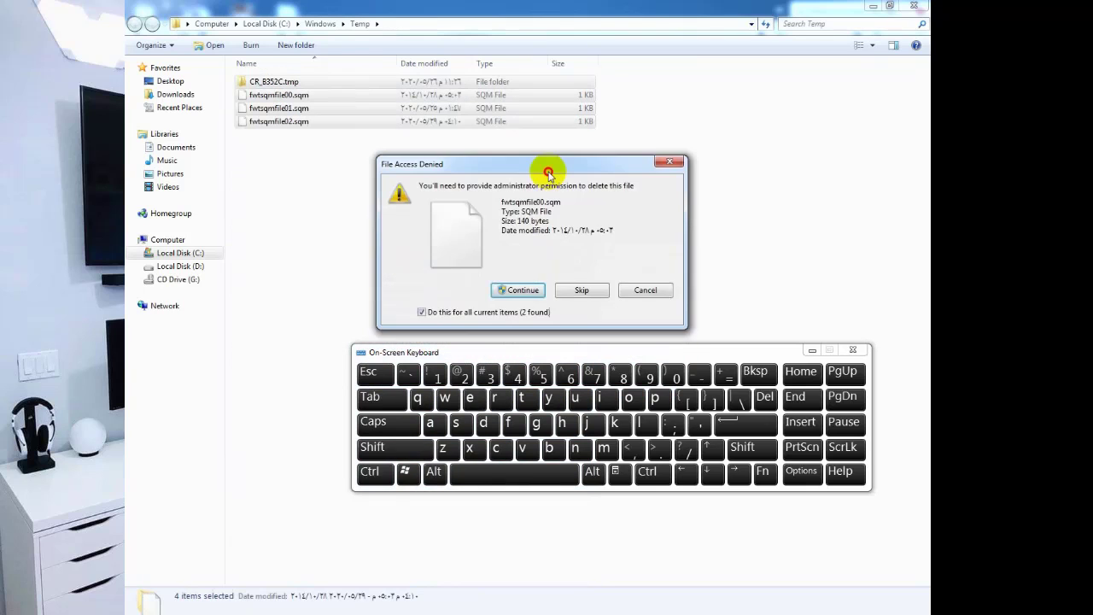
left_click(513, 266)
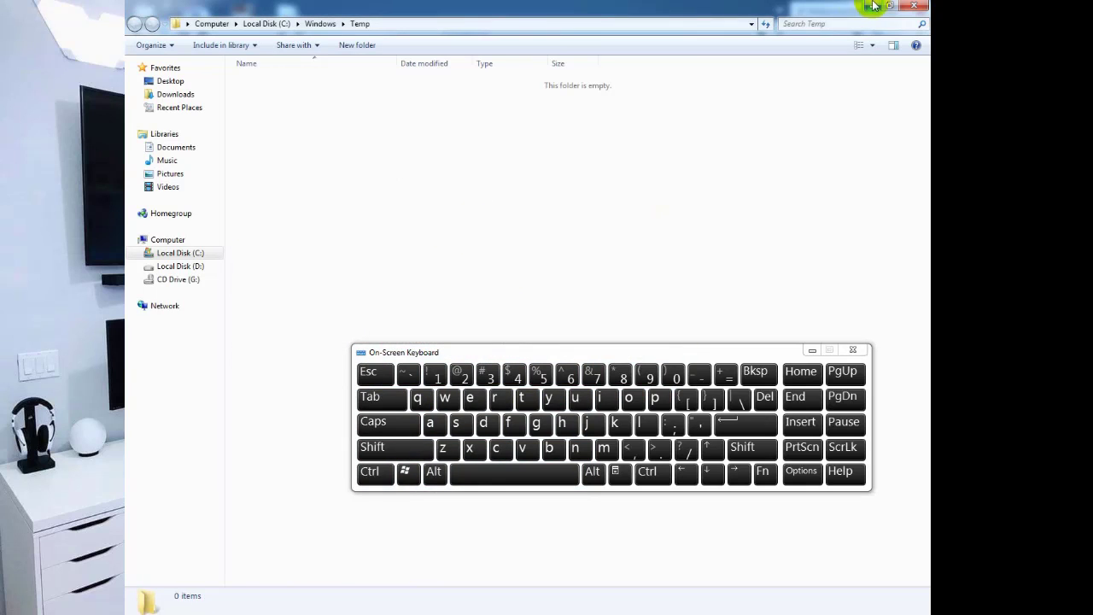
left_click(398, 448)
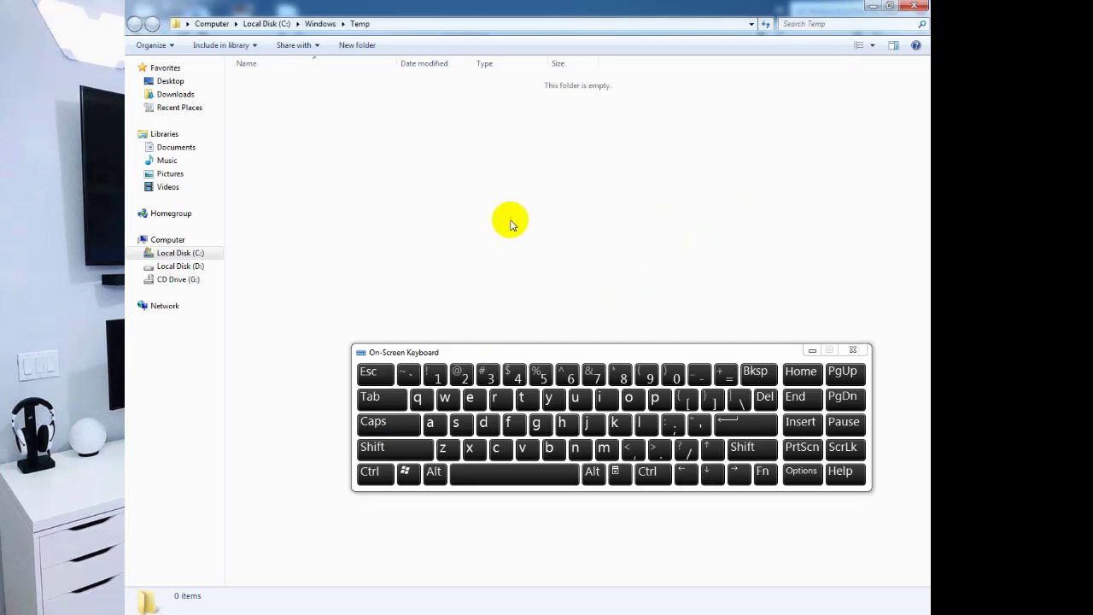
left_click(410, 375)
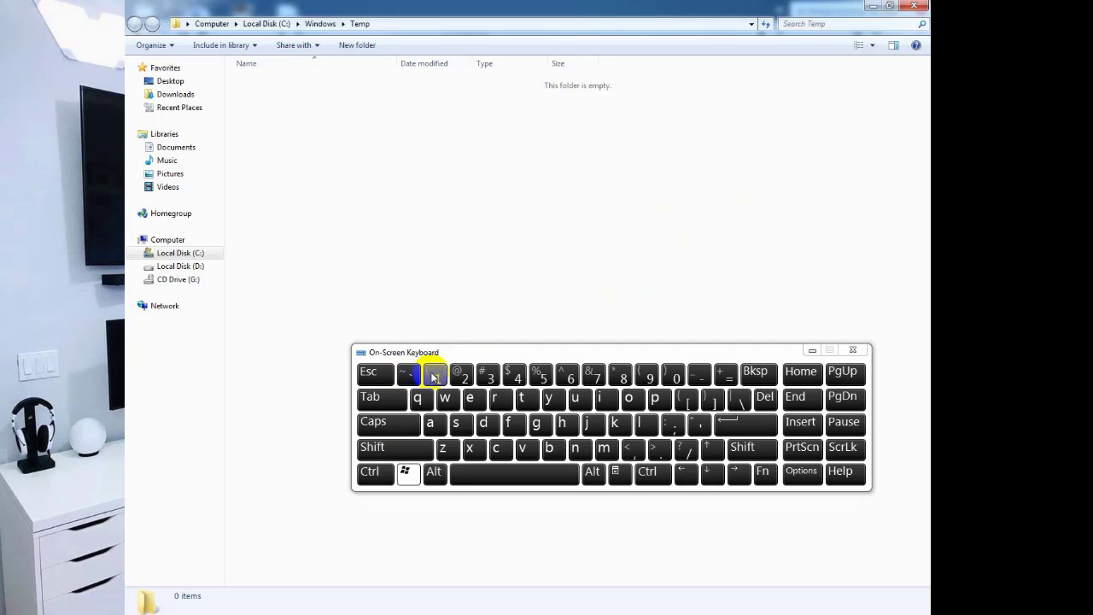
Open the C:\Windows\Prefetch folder from Run and grant access.
key("super+r")
left_click_drag(281, 487, 547, 152)
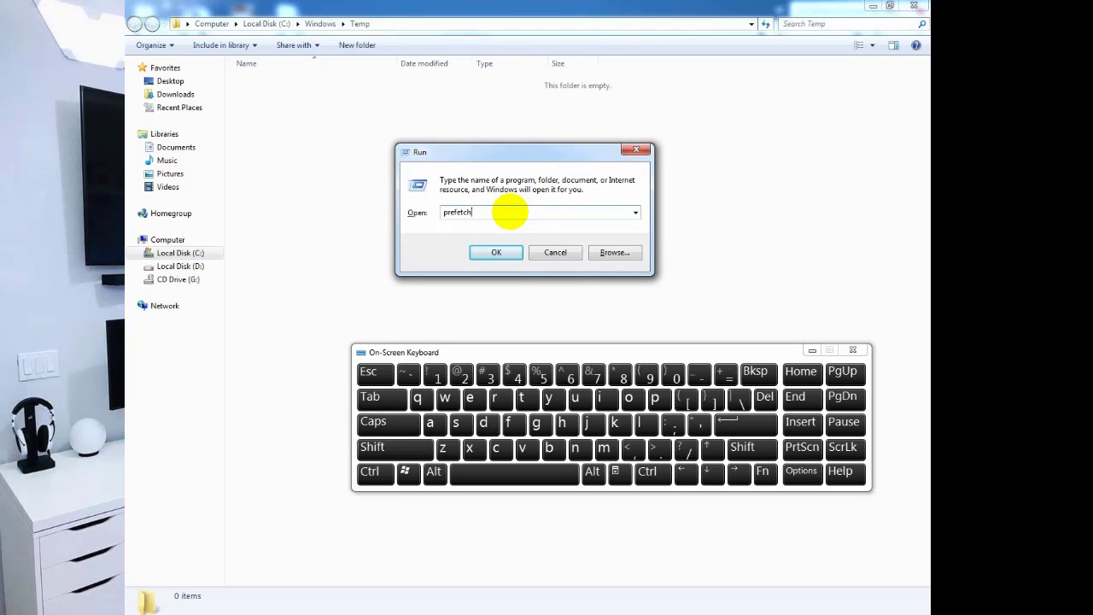
key("Return")
left_click(538, 332)
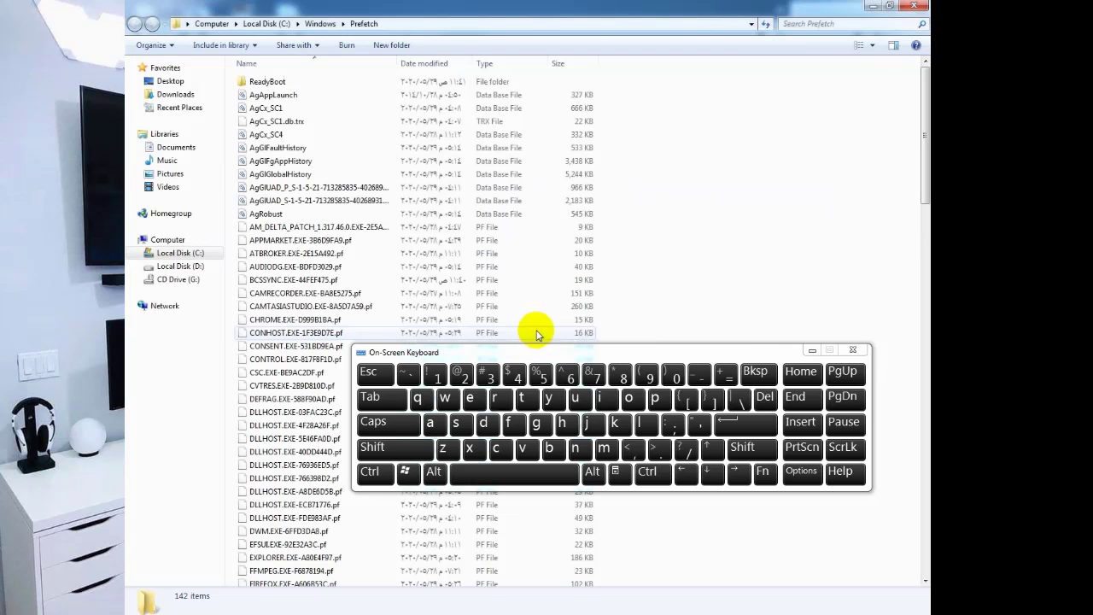
Select all 142 Prefetch items and delete them to the Recycle Bin.
left_click(483, 214)
key("ctrl+a")
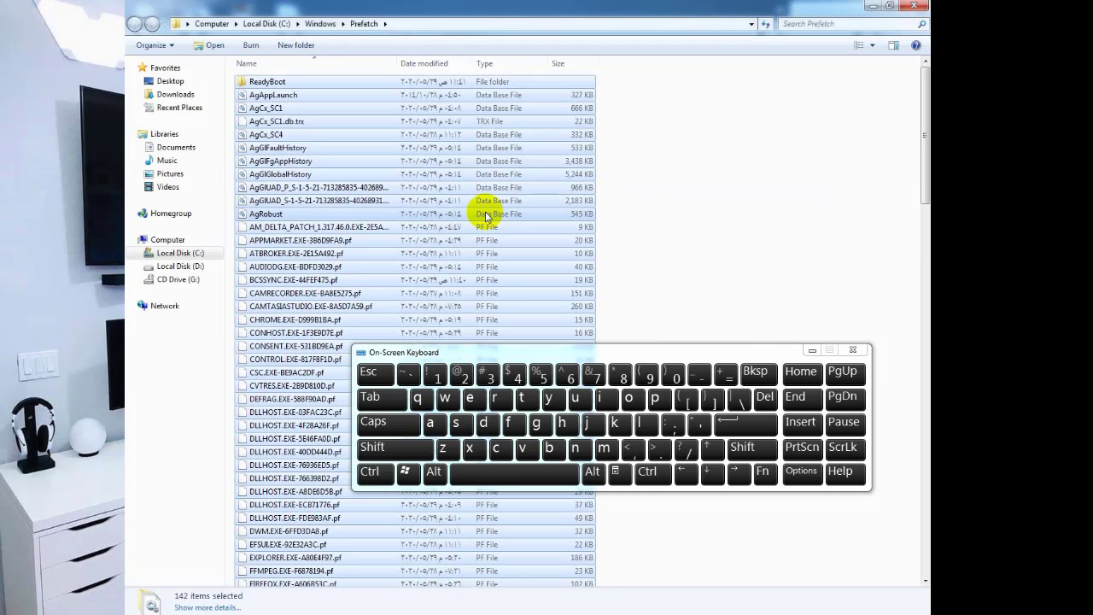
key("Delete")
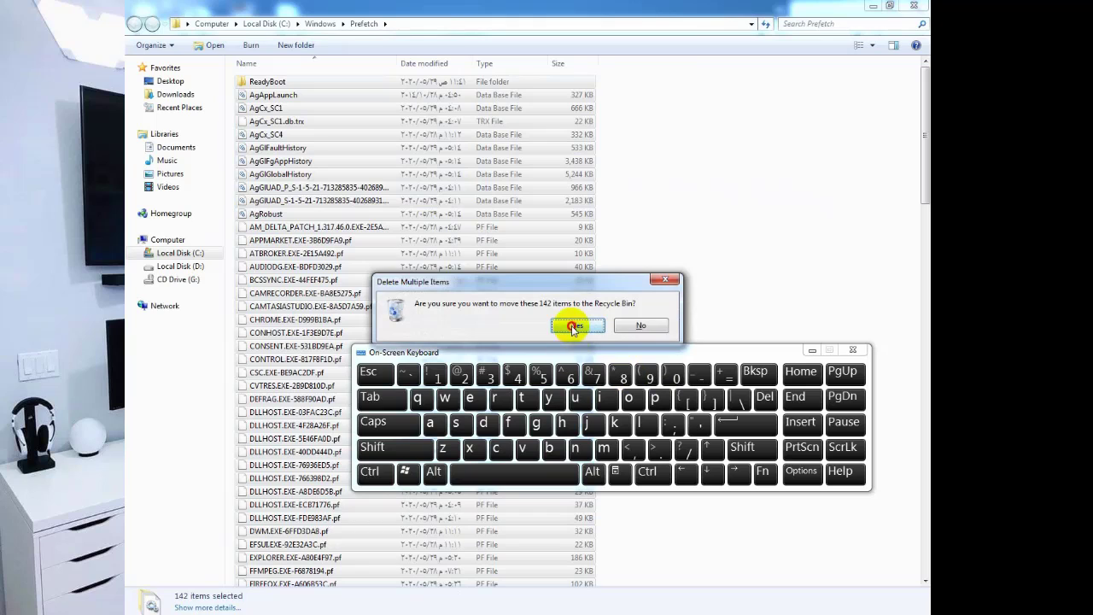
left_click(573, 327)
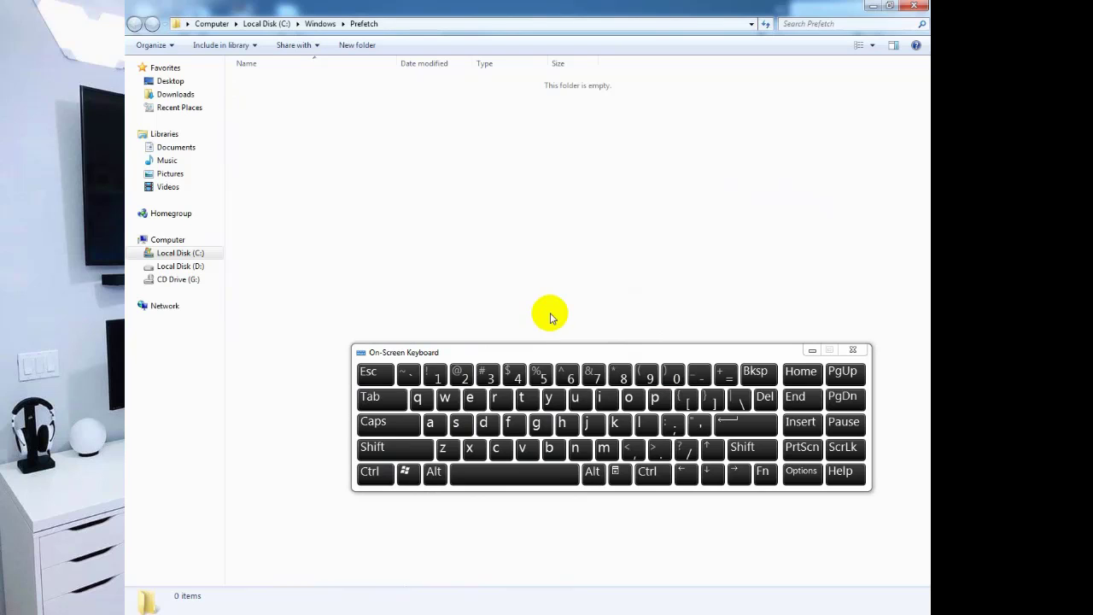
key("shift")
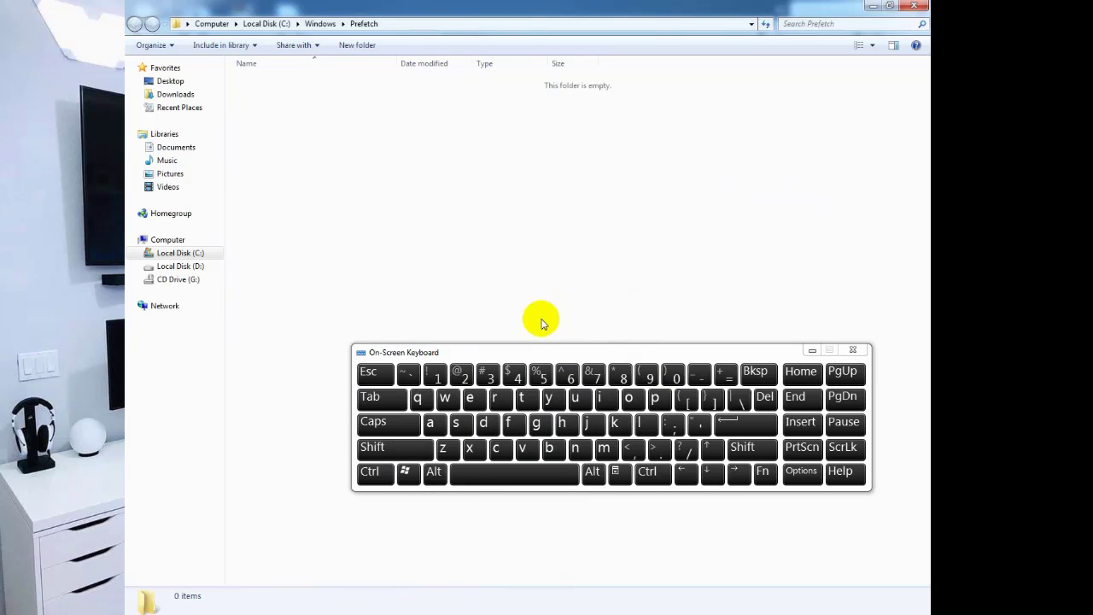
key("shift")
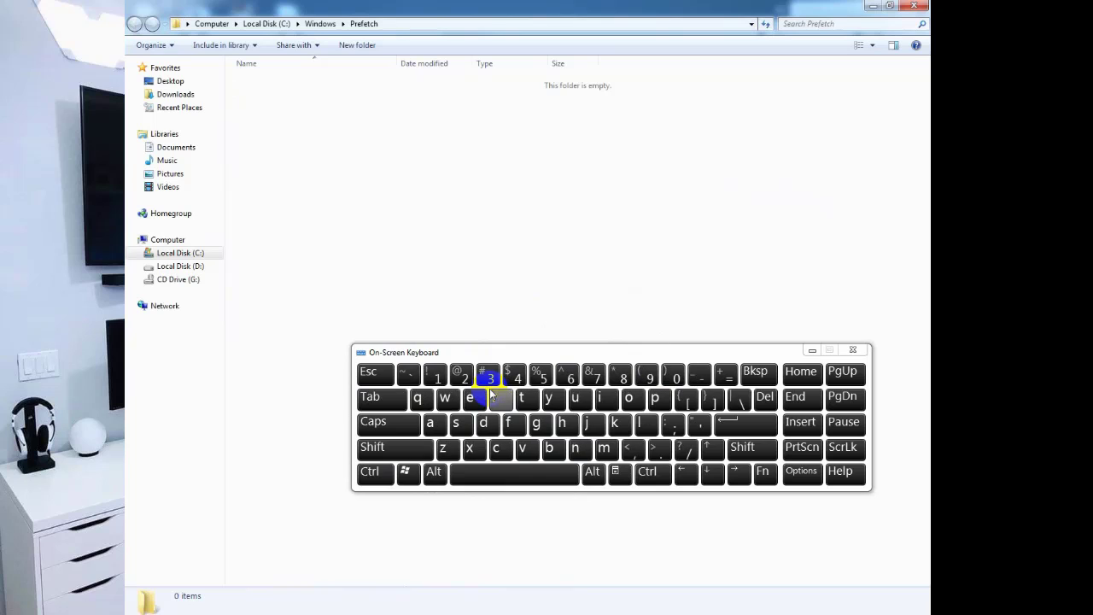
key("super+r")
left_click_drag(273, 496, 598, 157)
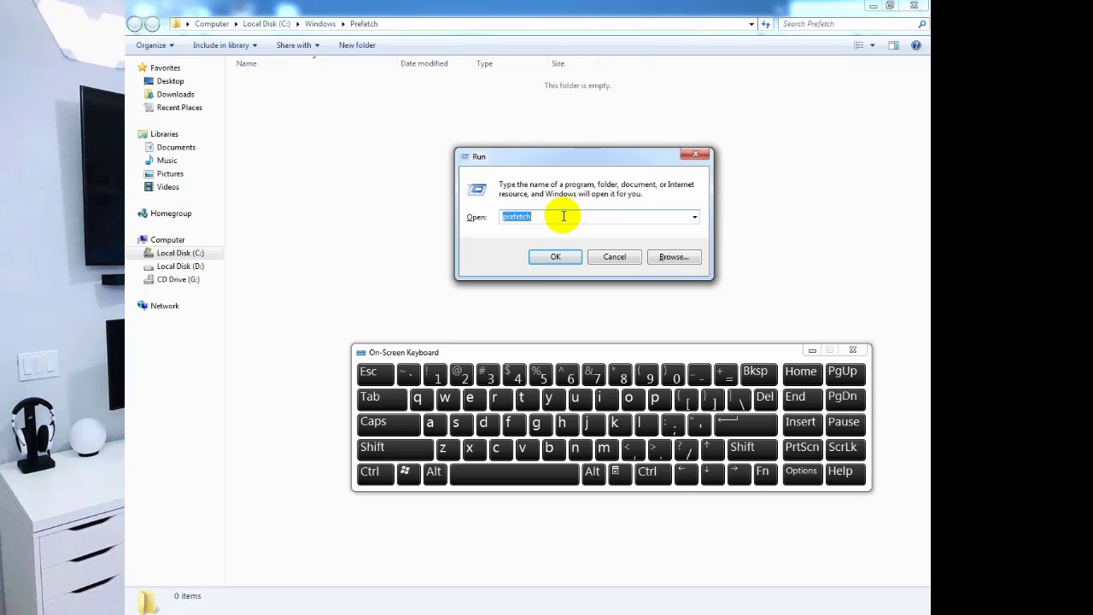
type("dll")
type("cache")
key("Return")
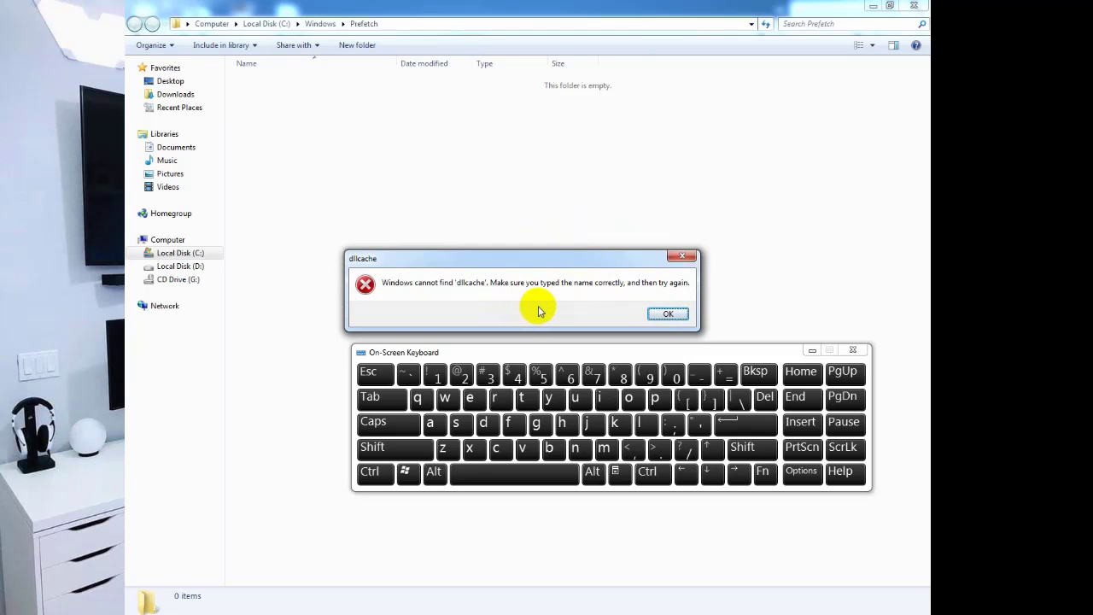
left_click(662, 317)
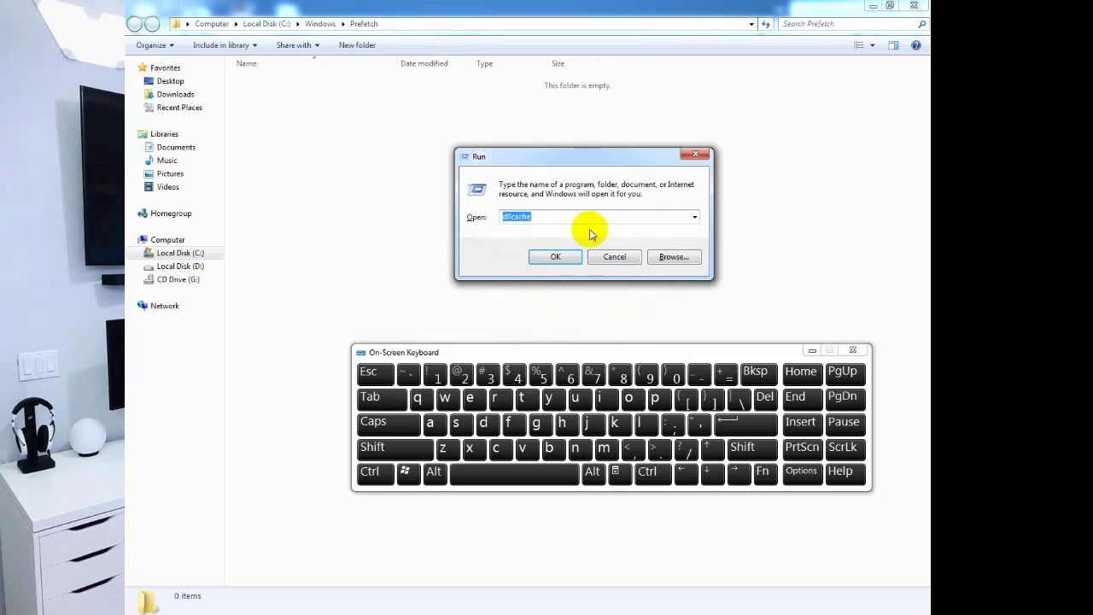
left_click(695, 216)
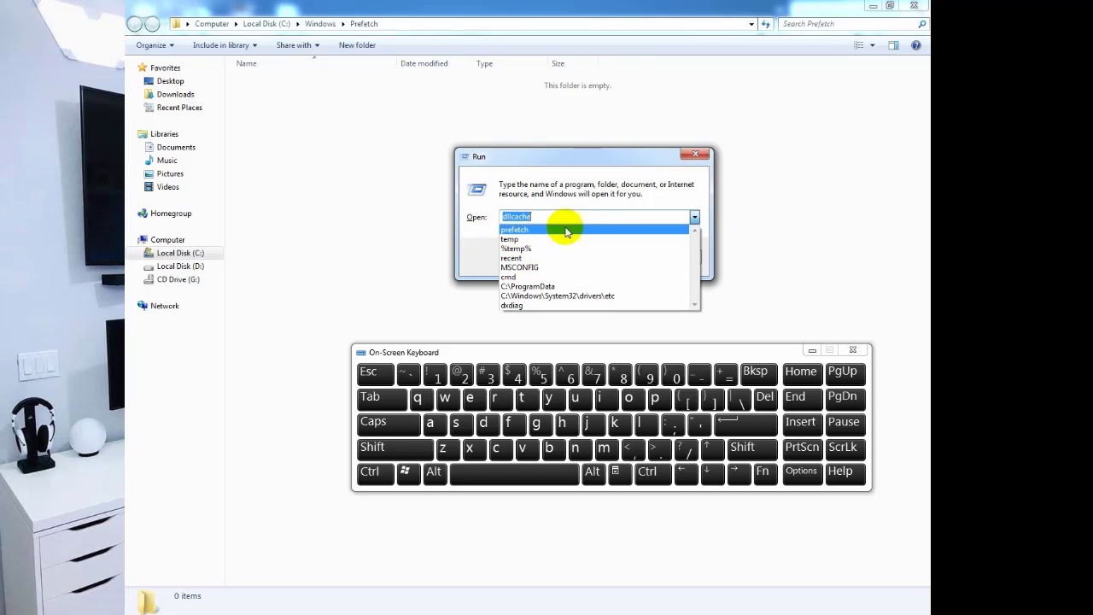
left_click(693, 155)
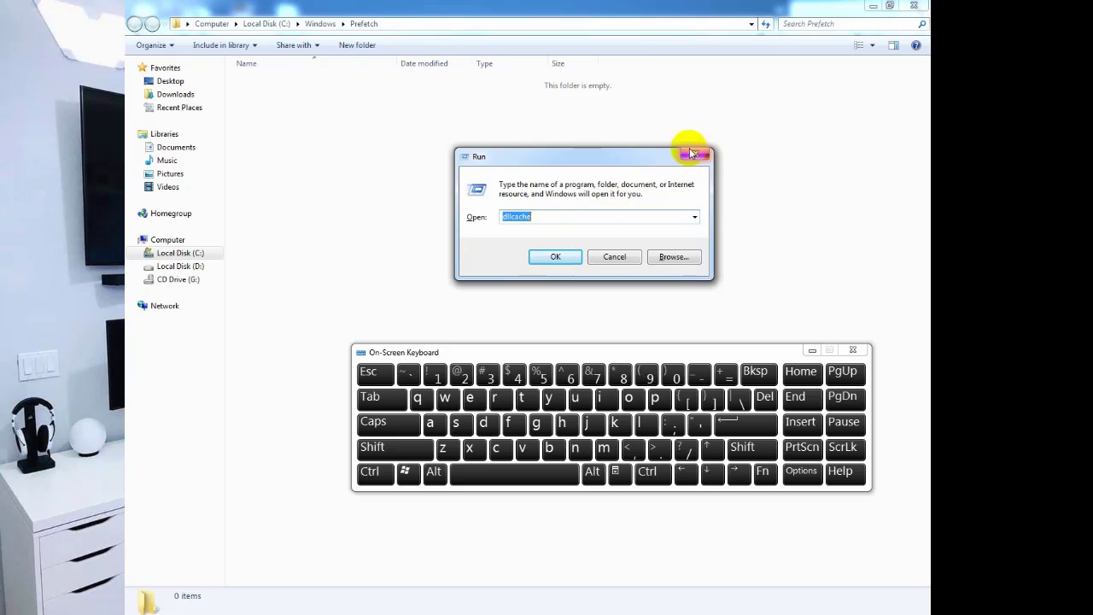
left_click(692, 157)
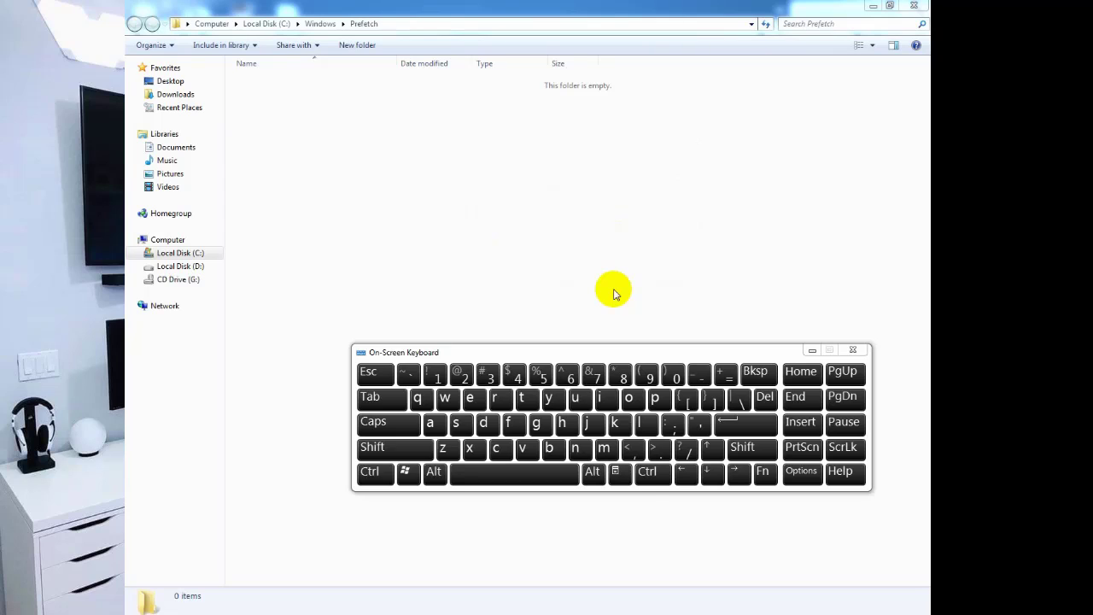
key("ctrl")
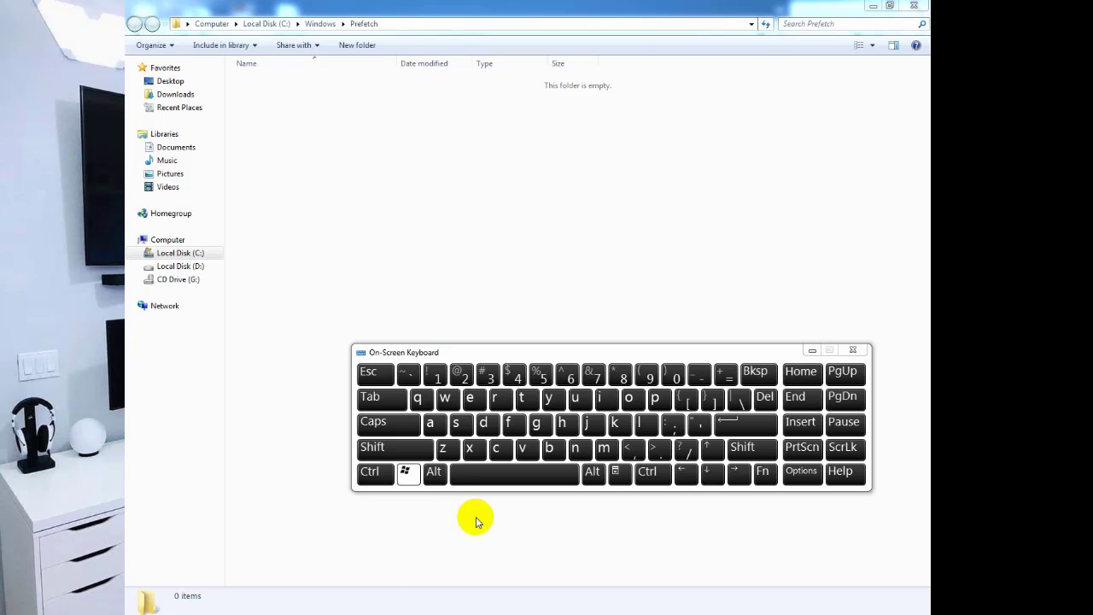
key("super+r")
left_click_drag(317, 495, 583, 106)
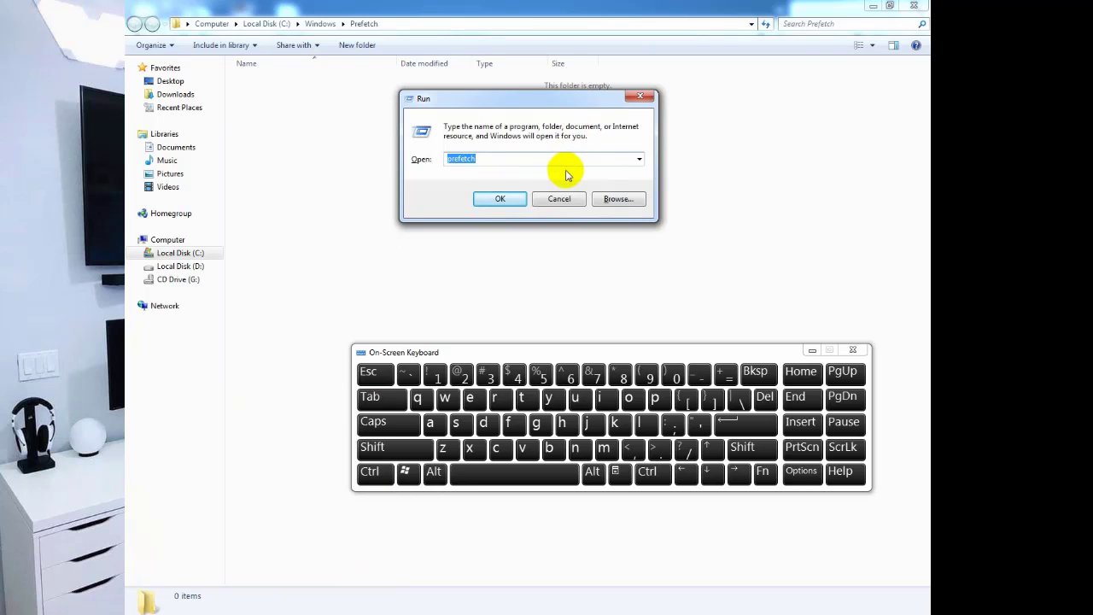
type("dxdia")
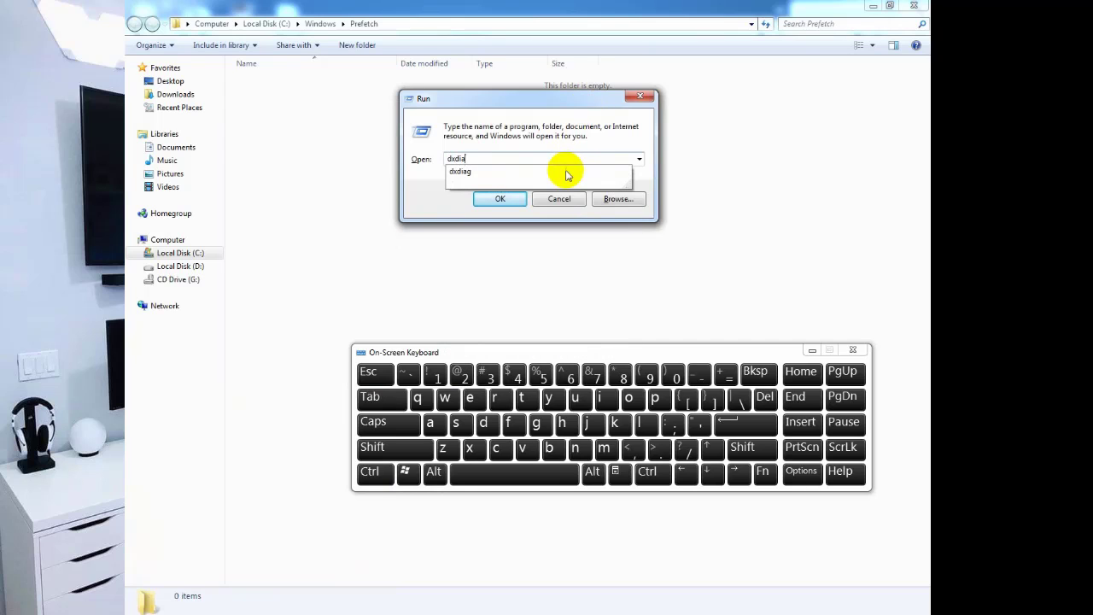
type("g")
key("Return")
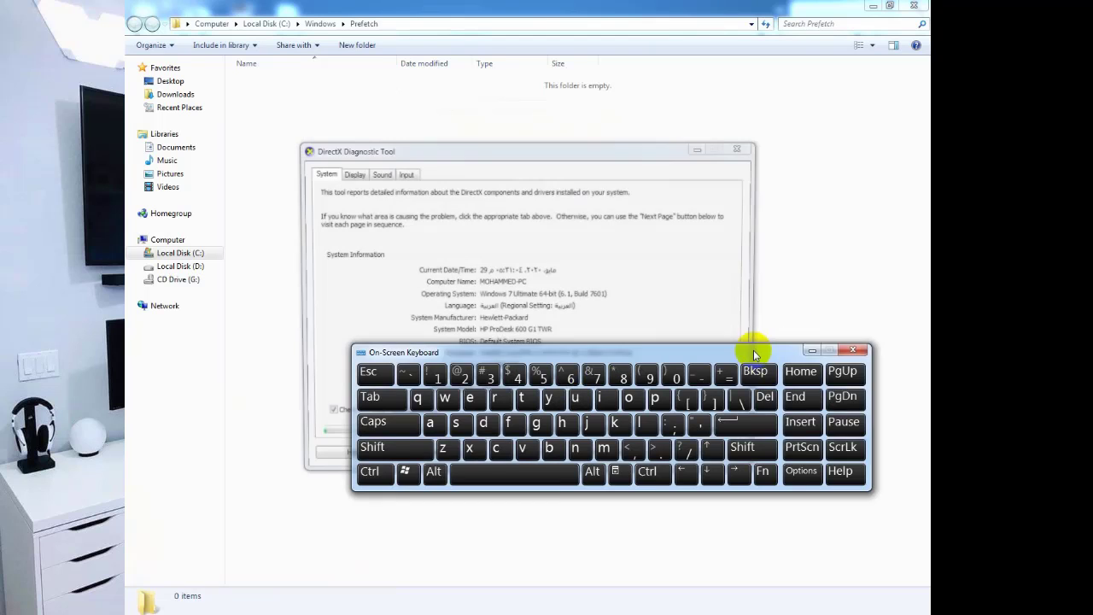
mouse_move(753, 350)
left_mouse_down()
mouse_move(702, 402)
mouse_move(686, 484)
mouse_move(673, 494)
left_mouse_up()
left_click(570, 152)
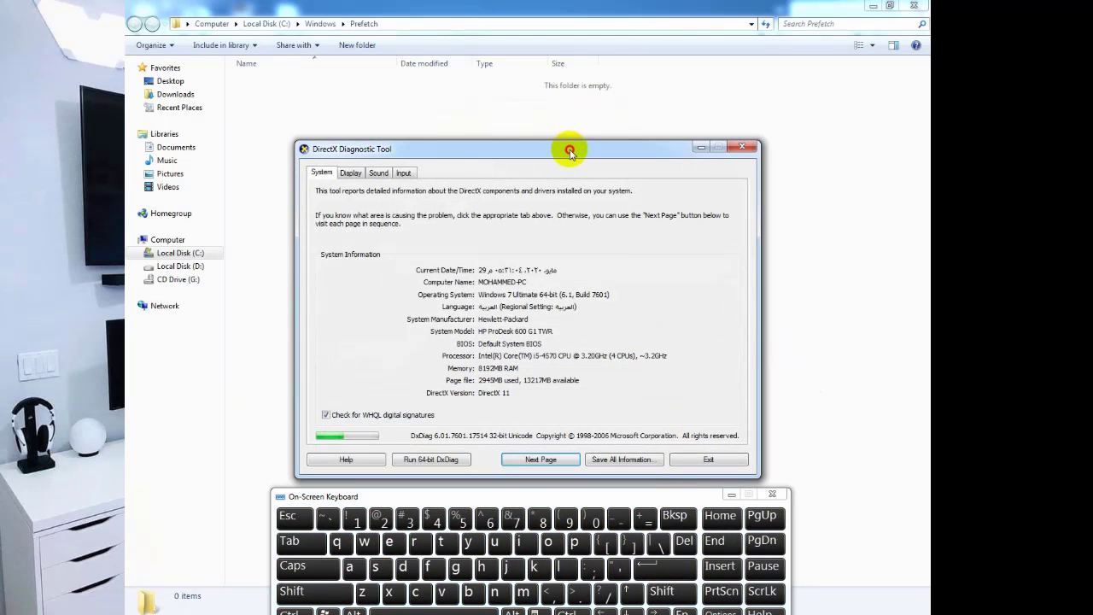
left_click_drag(570, 151, 568, 80)
left_click_drag(487, 498, 487, 468)
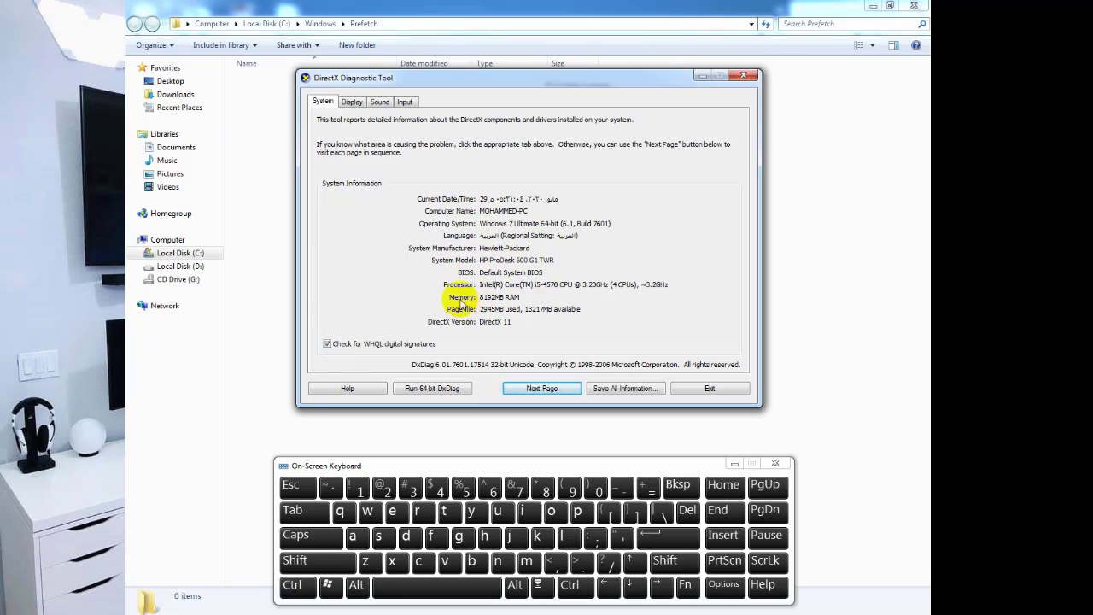
left_click(352, 103)
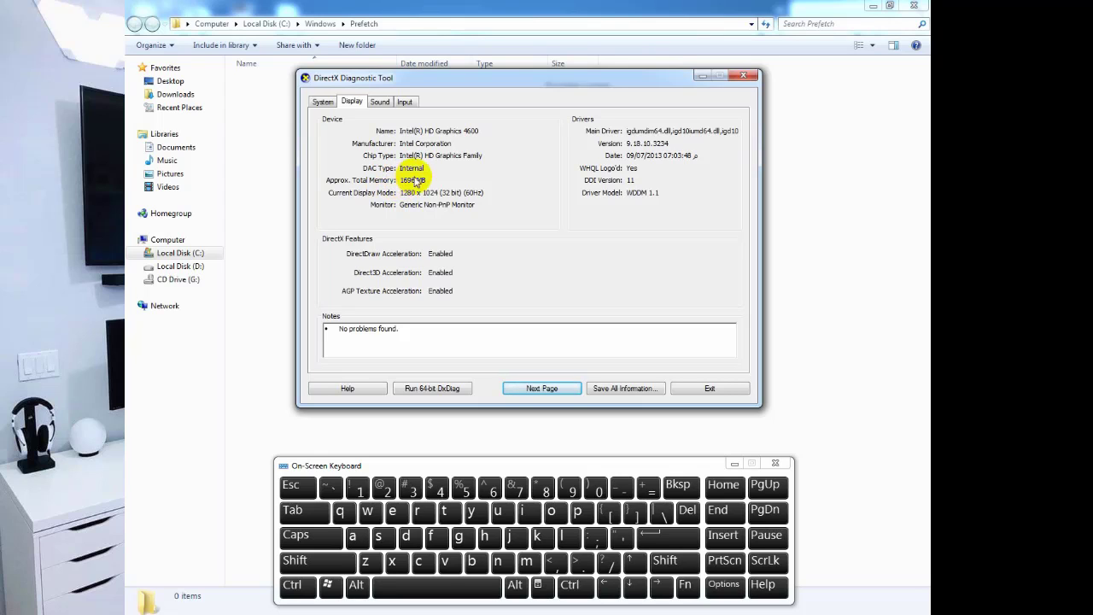
left_click(743, 75)
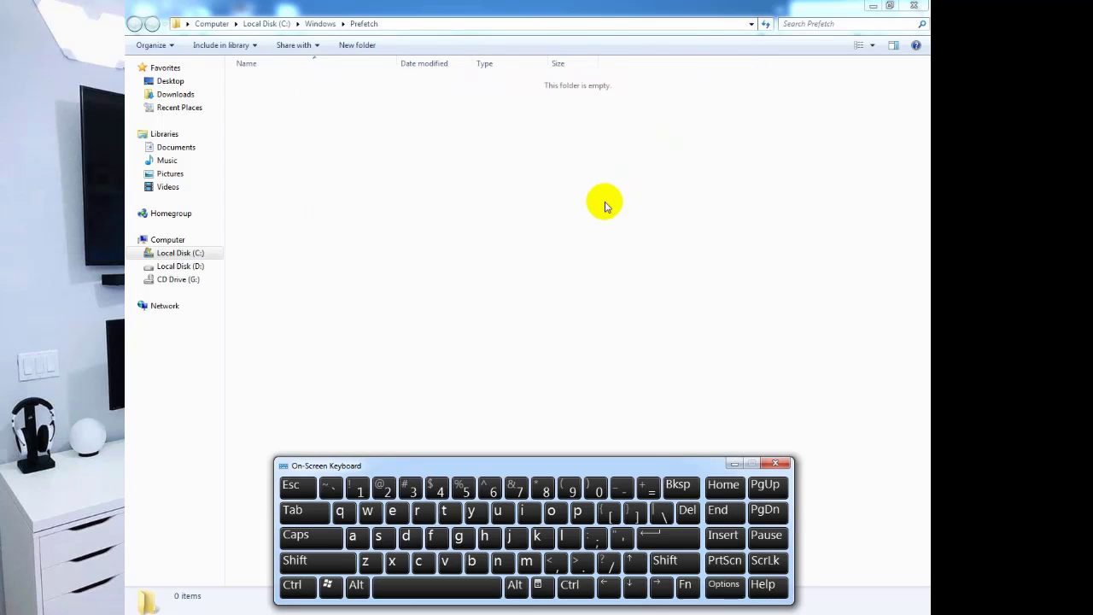
Open a Command Prompt window by running cmd from the Run box.
key("super+r")
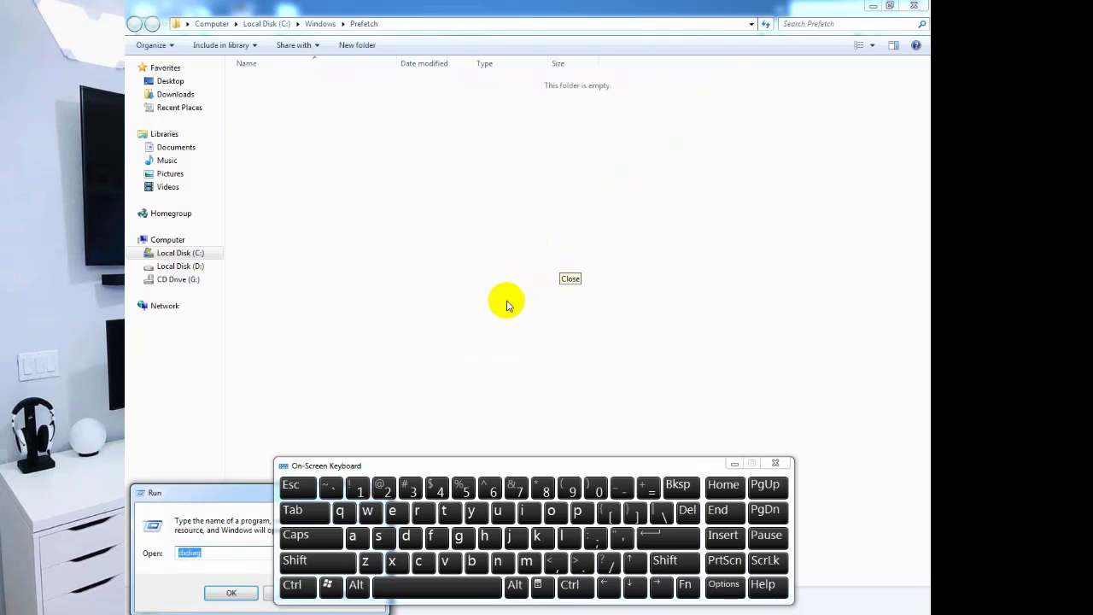
type("cmd")
key("Return")
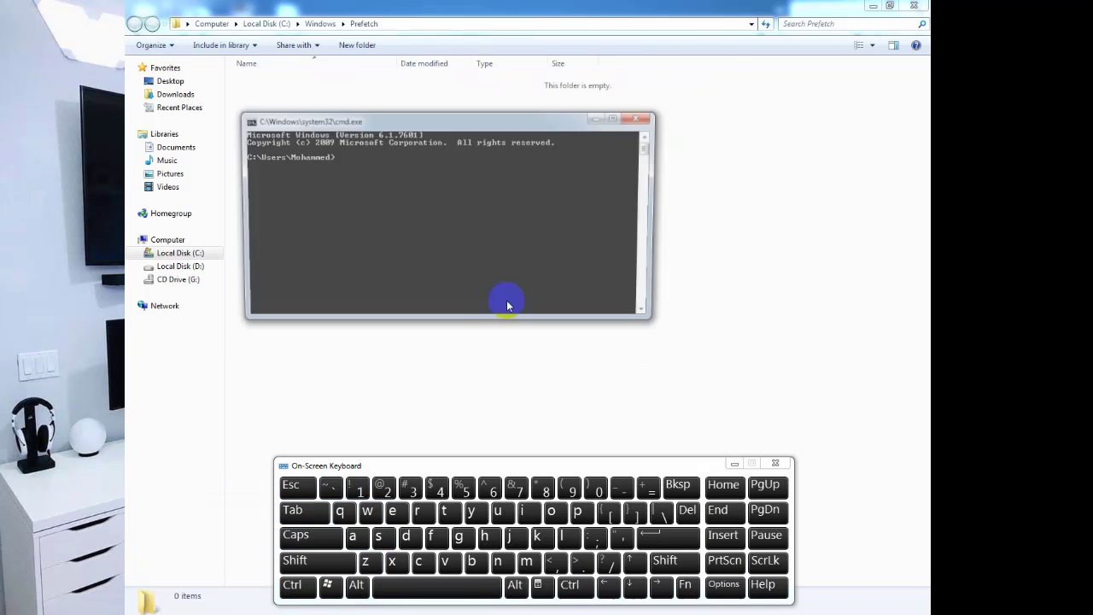
left_click(640, 117)
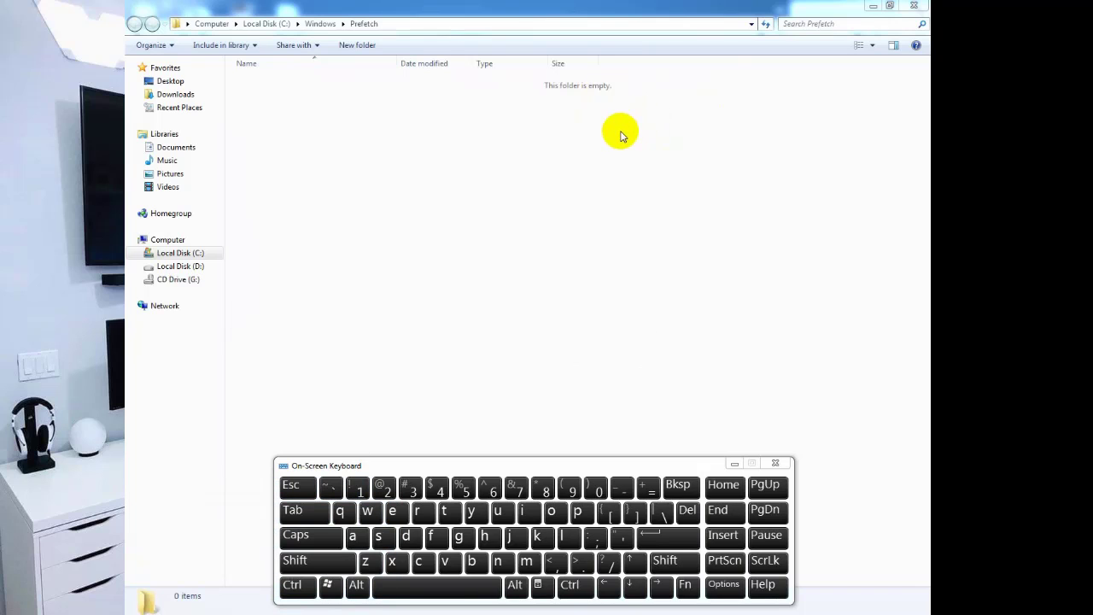
key("super+r")
left_click_drag(225, 495, 441, 164)
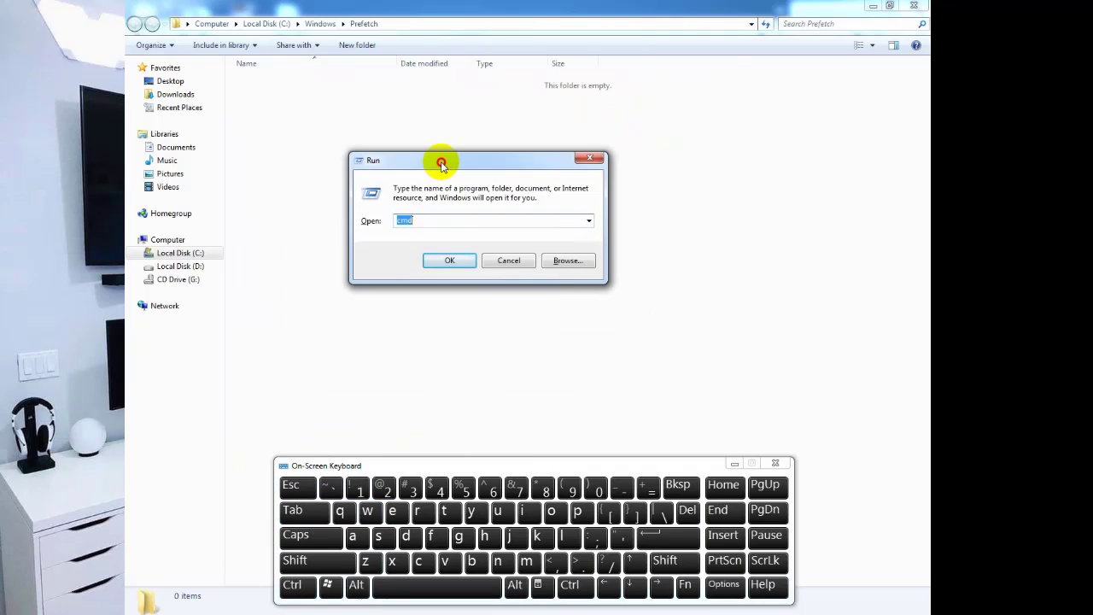
left_click(450, 261)
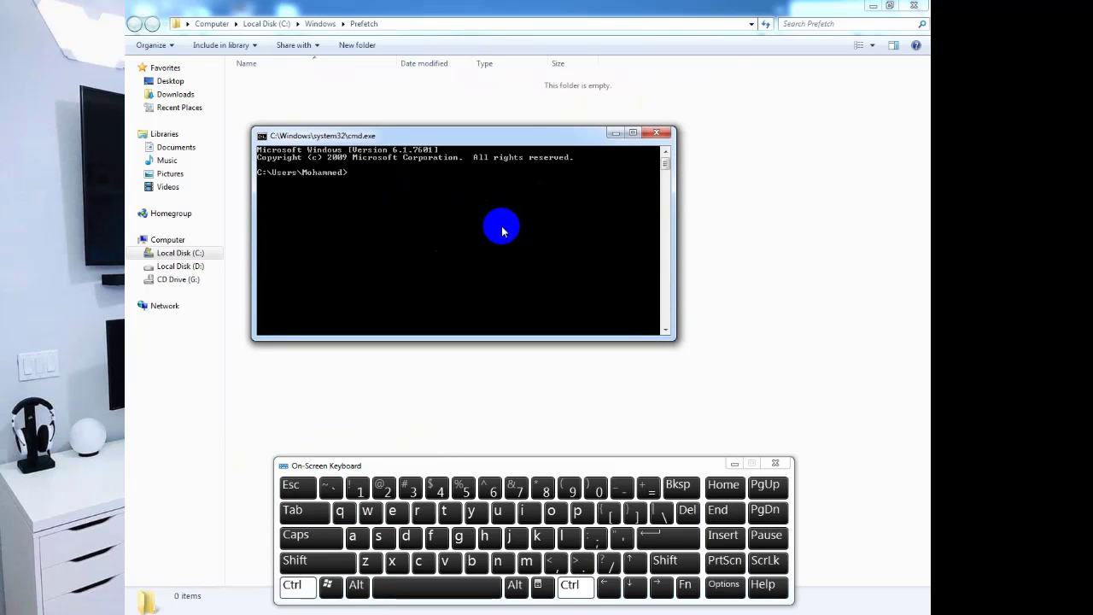
left_click(435, 236)
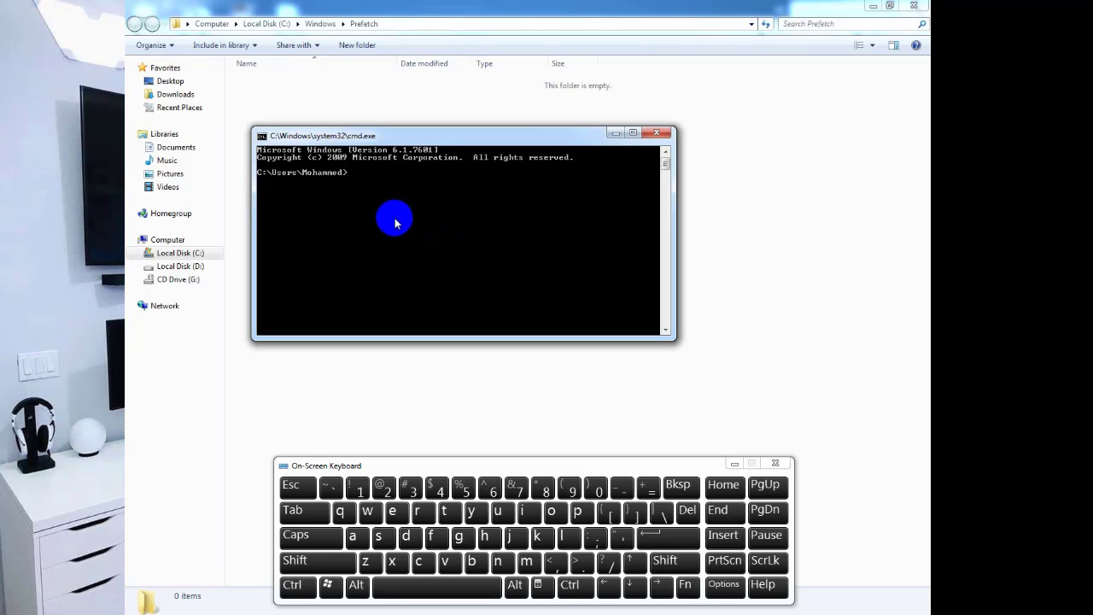
Run systeminfo and move the console higher, making it slightly taller.
type("systeminfo")
key("Return")
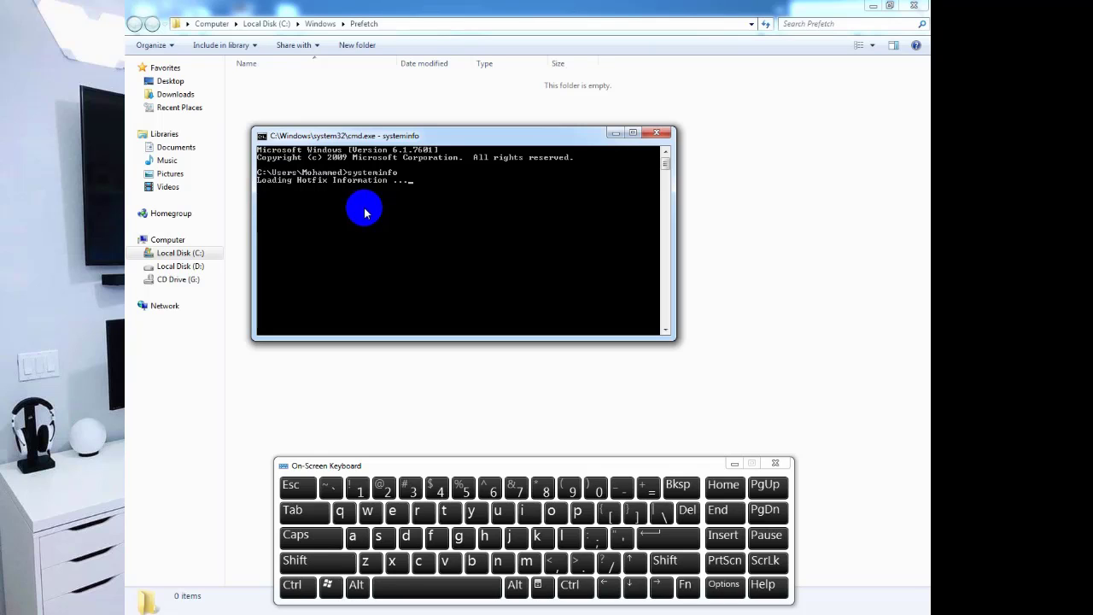
left_click_drag(419, 134, 430, 72)
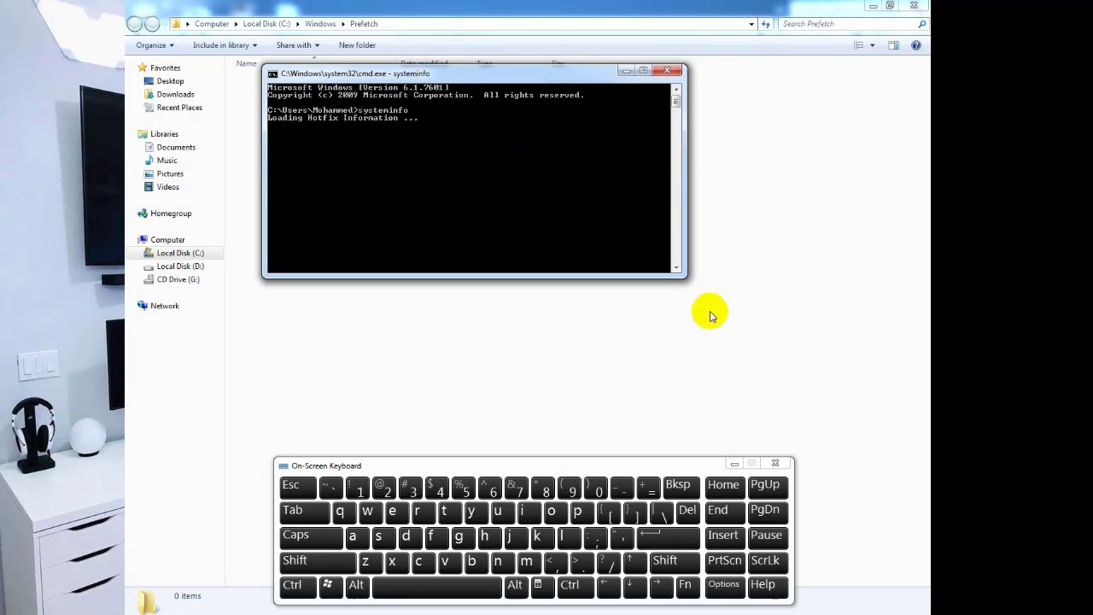
left_click_drag(677, 272, 703, 288)
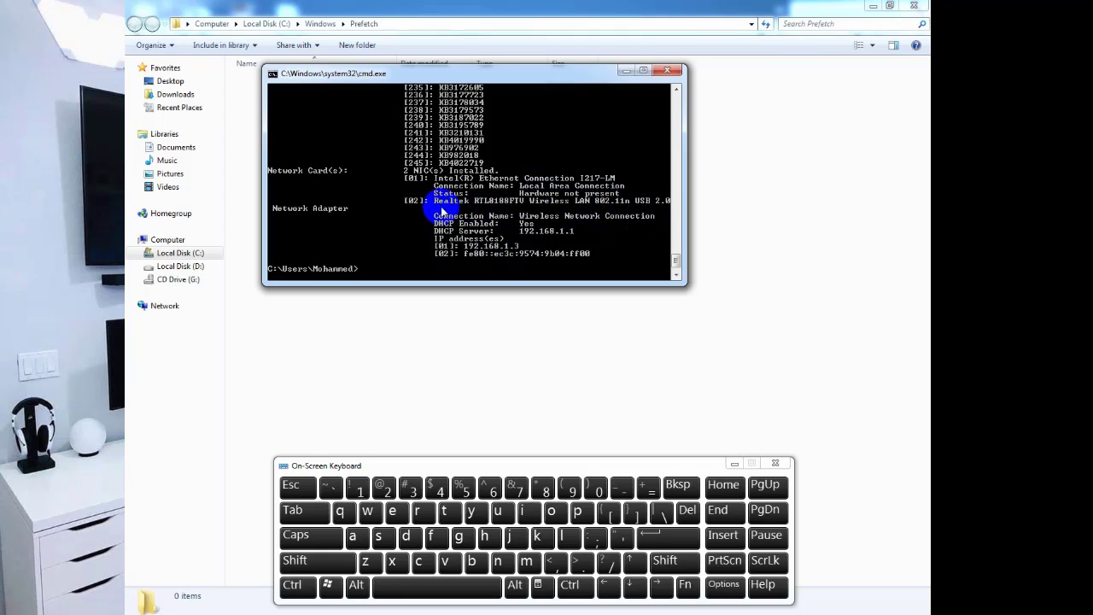
Scroll through the systeminfo report, from system details down to the hotfix list.
left_click(672, 279)
scroll(518, 202, "up", 6)
scroll(516, 203, "up", 20)
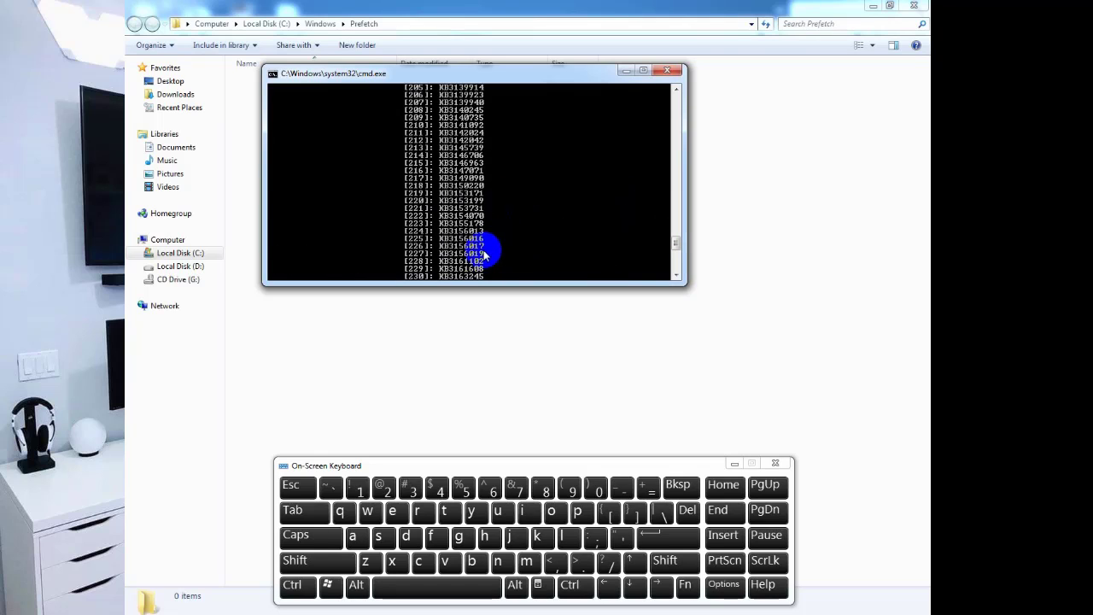
scroll(489, 218, "up", 20)
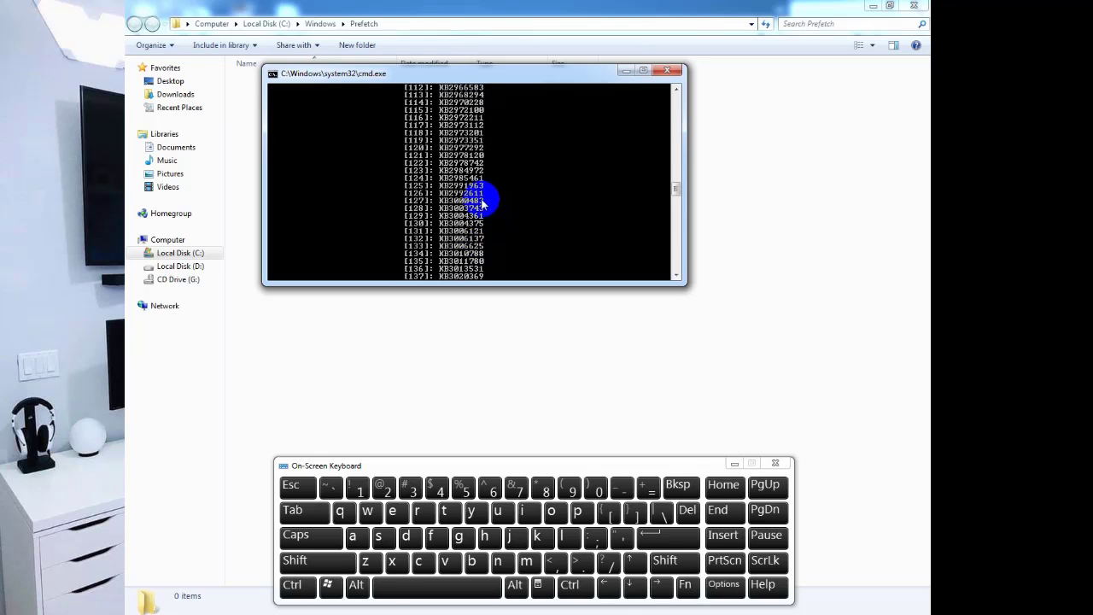
scroll(474, 217, "up", 13)
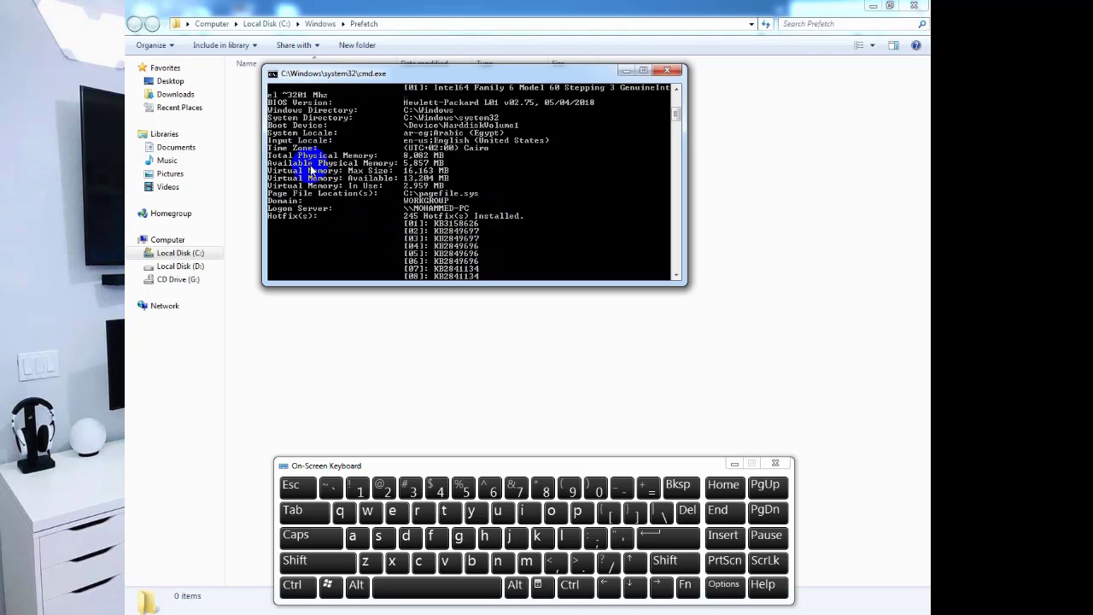
scroll(329, 181, "up", 1)
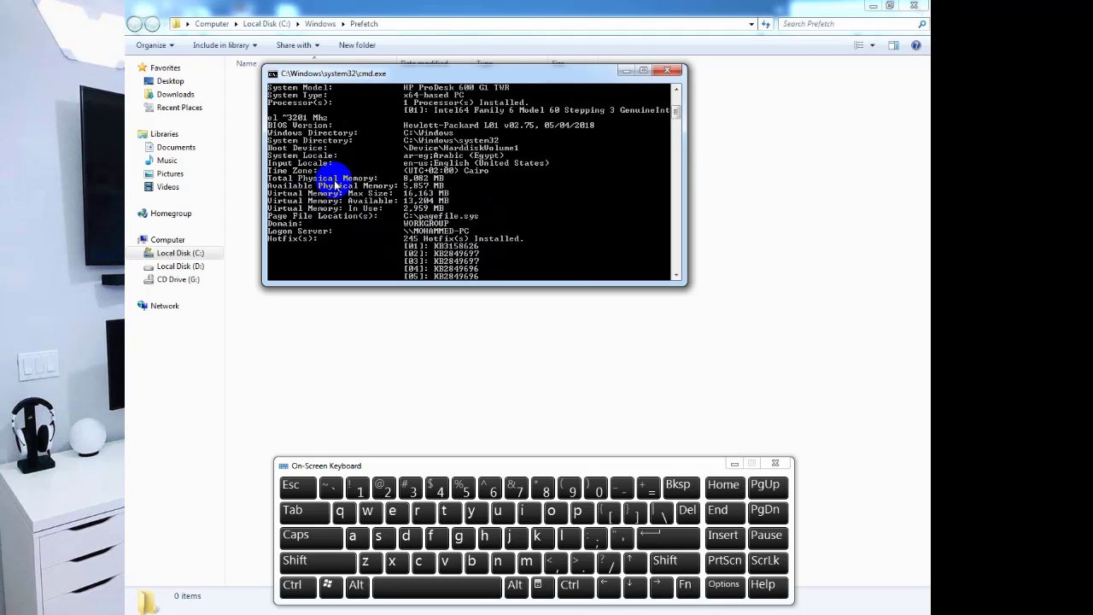
scroll(349, 195, "up", 2)
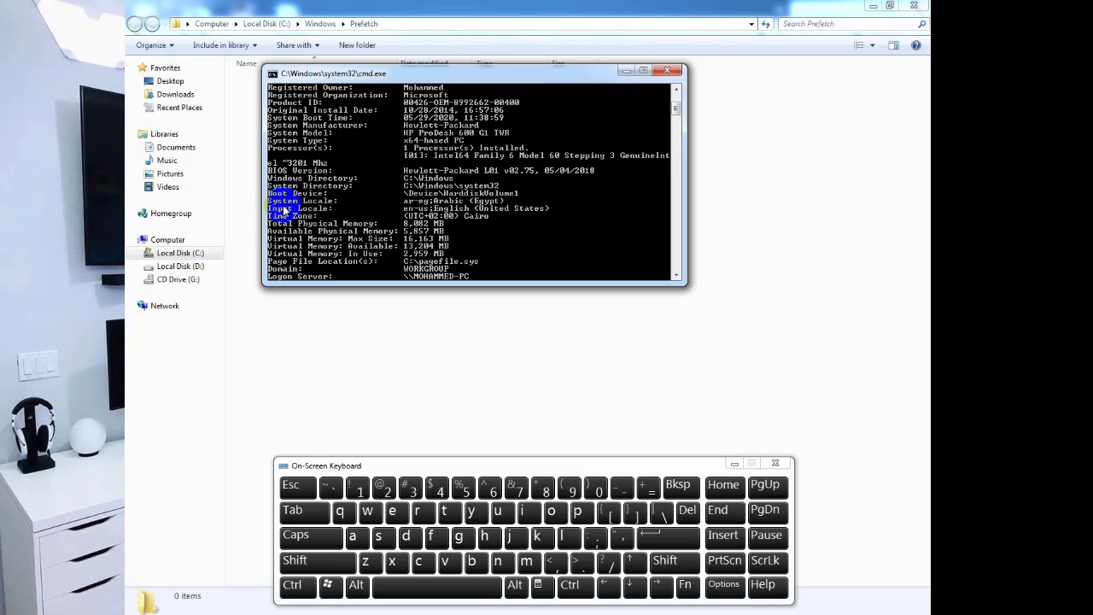
scroll(465, 205, "up", 4)
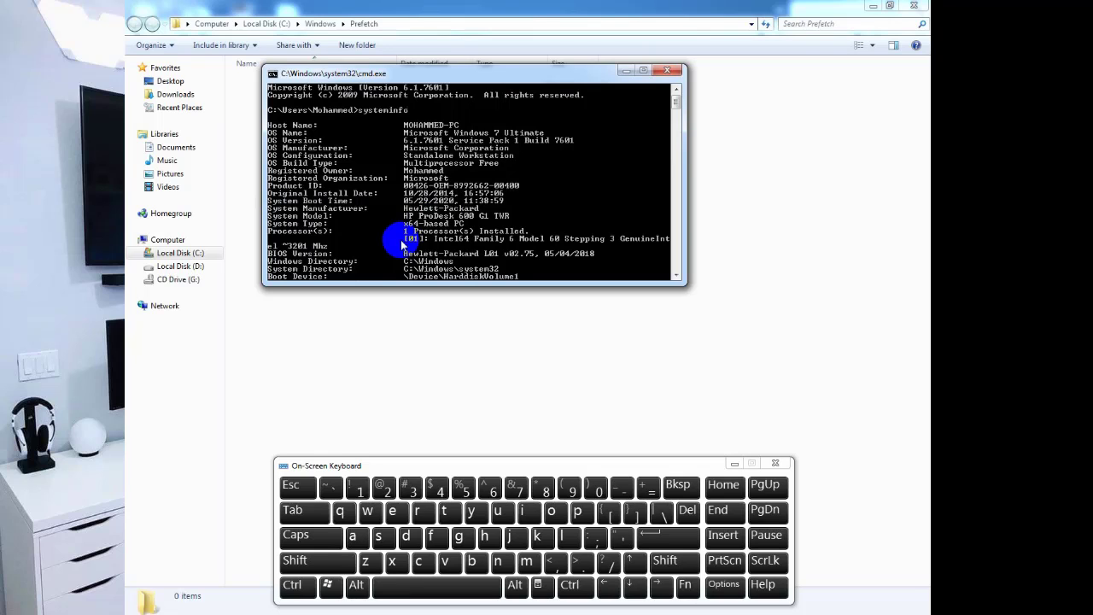
scroll(401, 245, "down", 5)
scroll(397, 243, "down", 7)
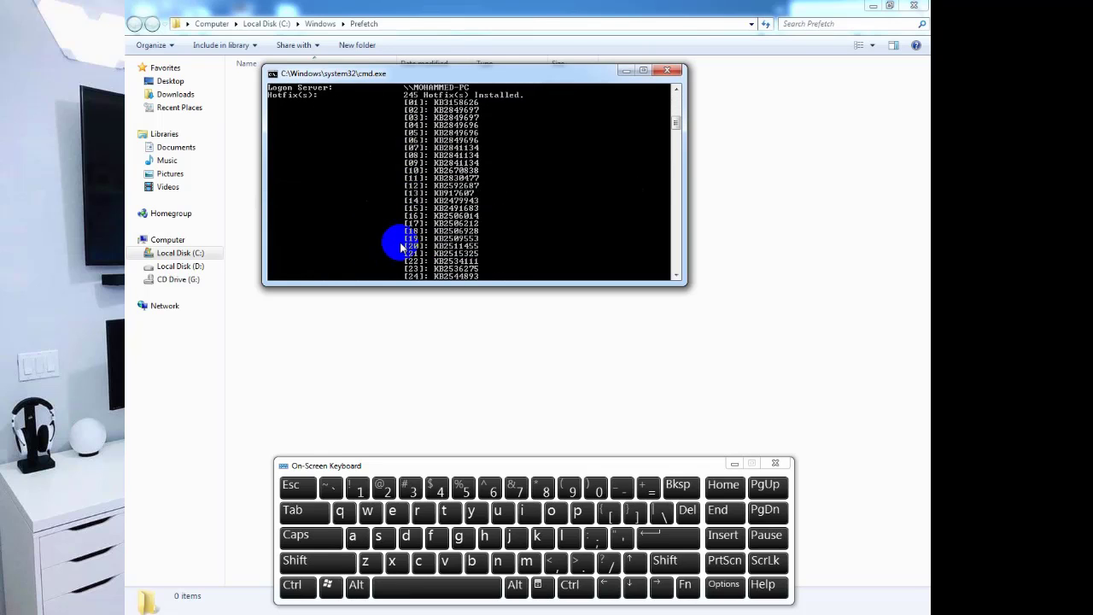
Close Command Prompt and the On-Screen Keyboard, and minimize Firefox to show the desktop.
left_click(666, 68)
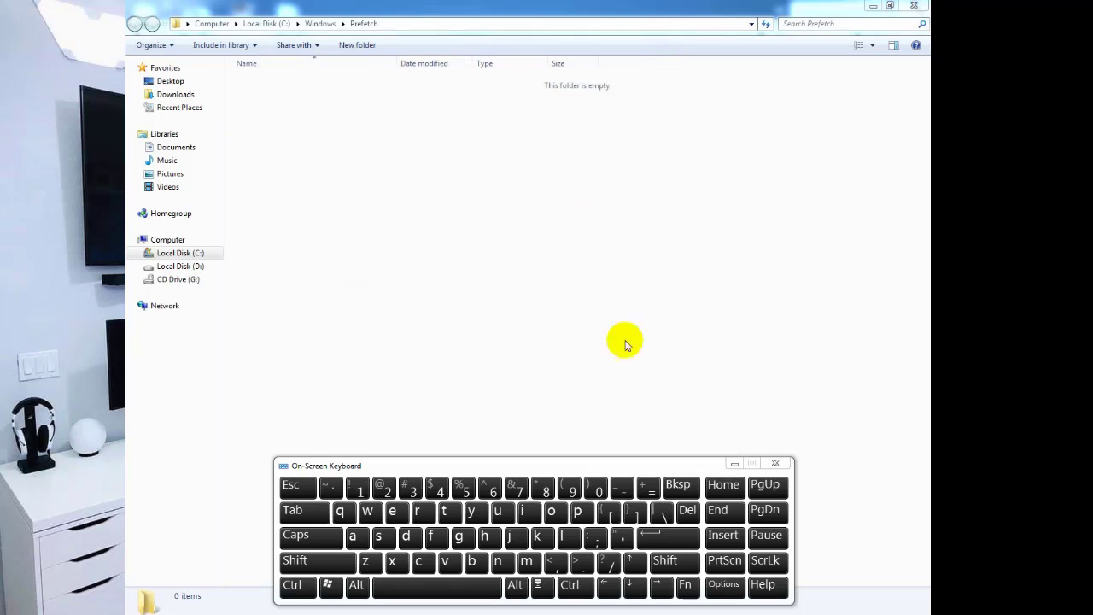
left_click(776, 463)
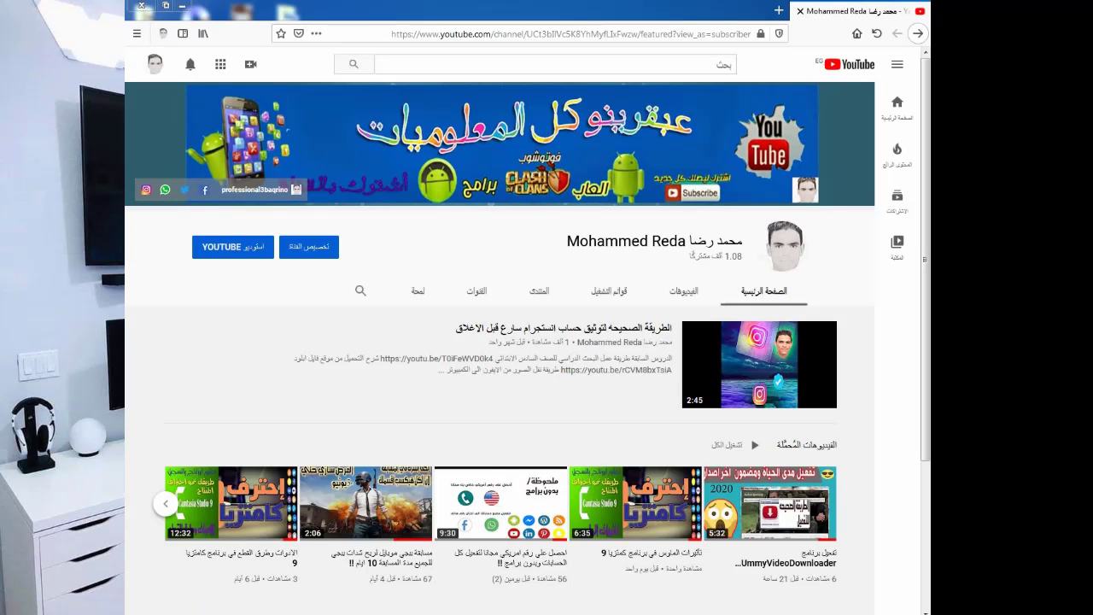
mouse_move(206, 614)
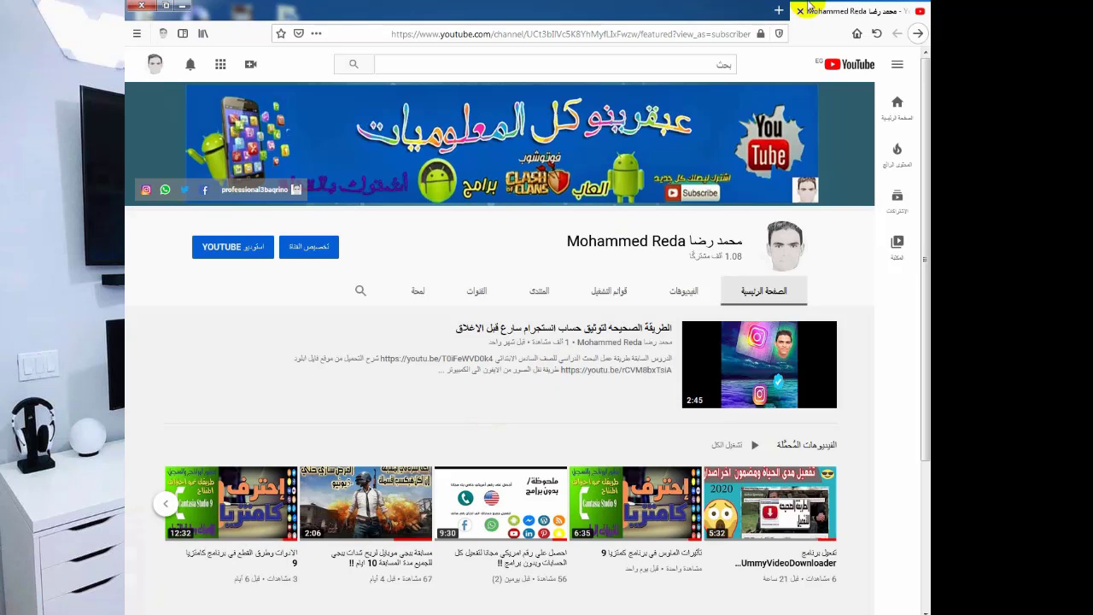
left_click(190, 8)
Open New folder on the desktop, try individual picks, then select all 24 images.
double_click(618, 88)
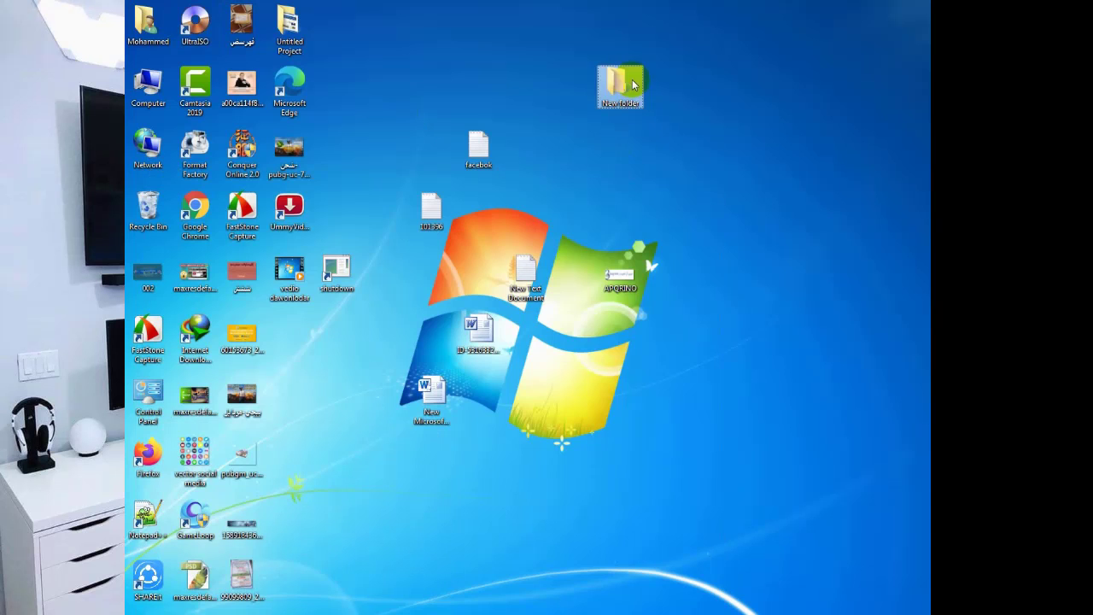
left_click_drag(919, 468, 248, 32)
left_click(764, 382)
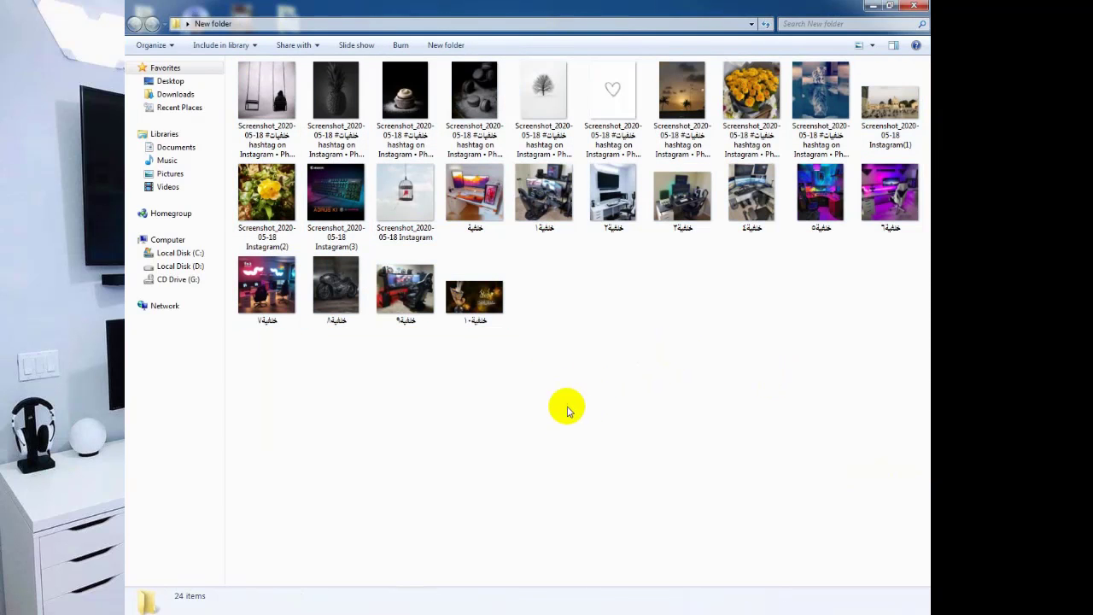
left_click_drag(893, 442, 374, 47)
left_click(475, 195)
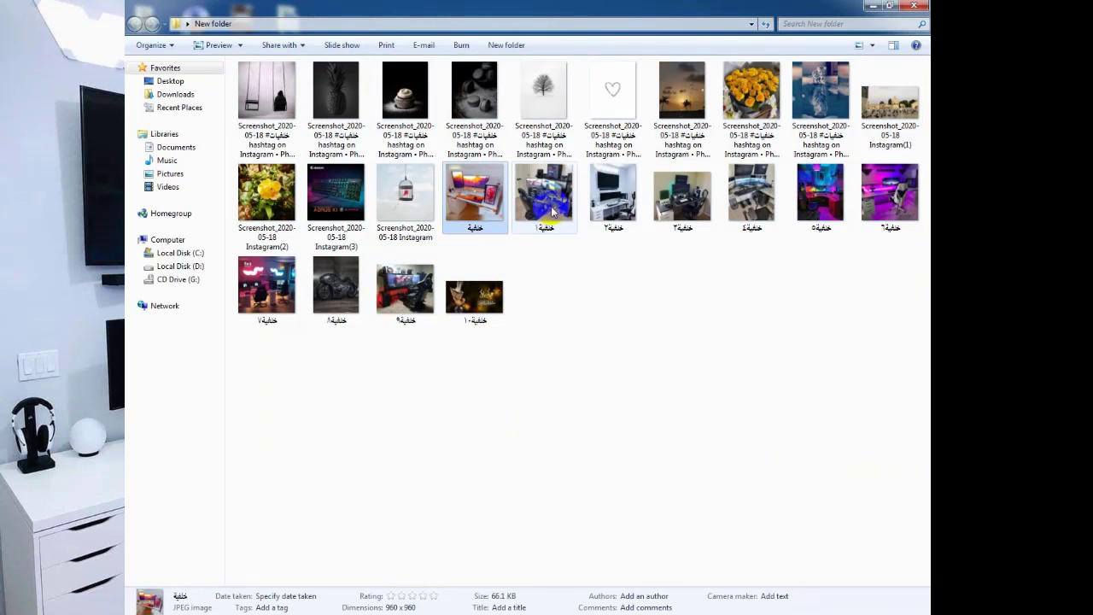
left_click(613, 195)
left_click(686, 205)
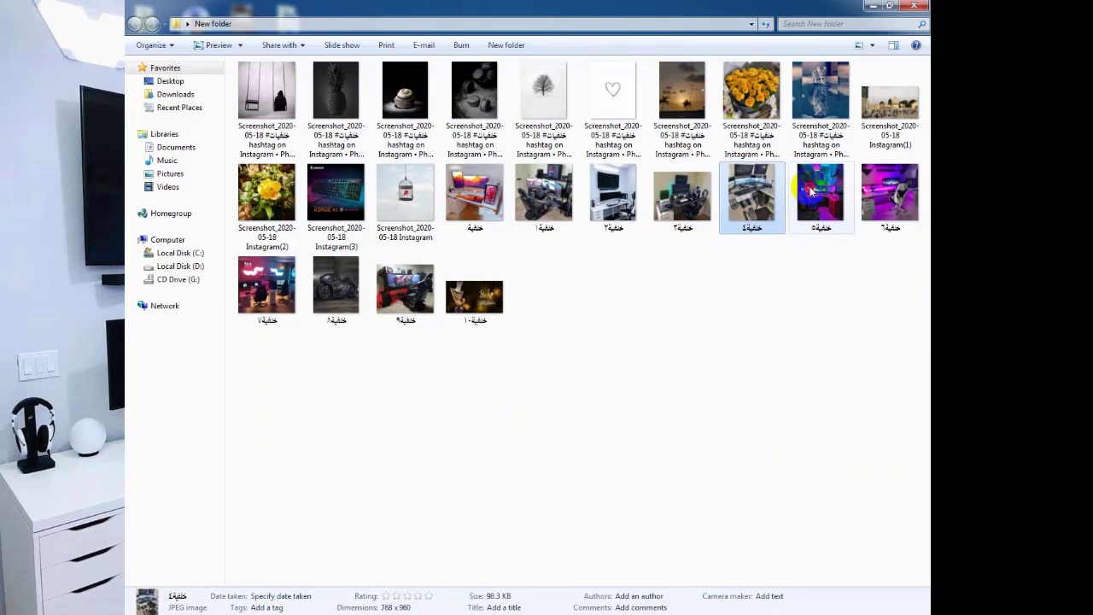
left_click(578, 418)
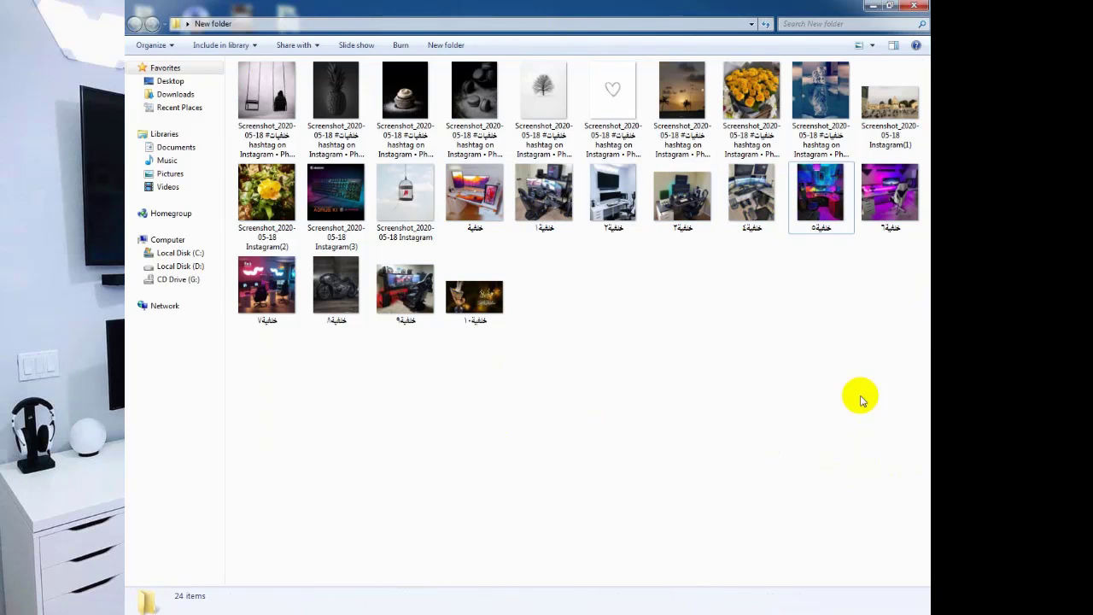
key("ctrl+a")
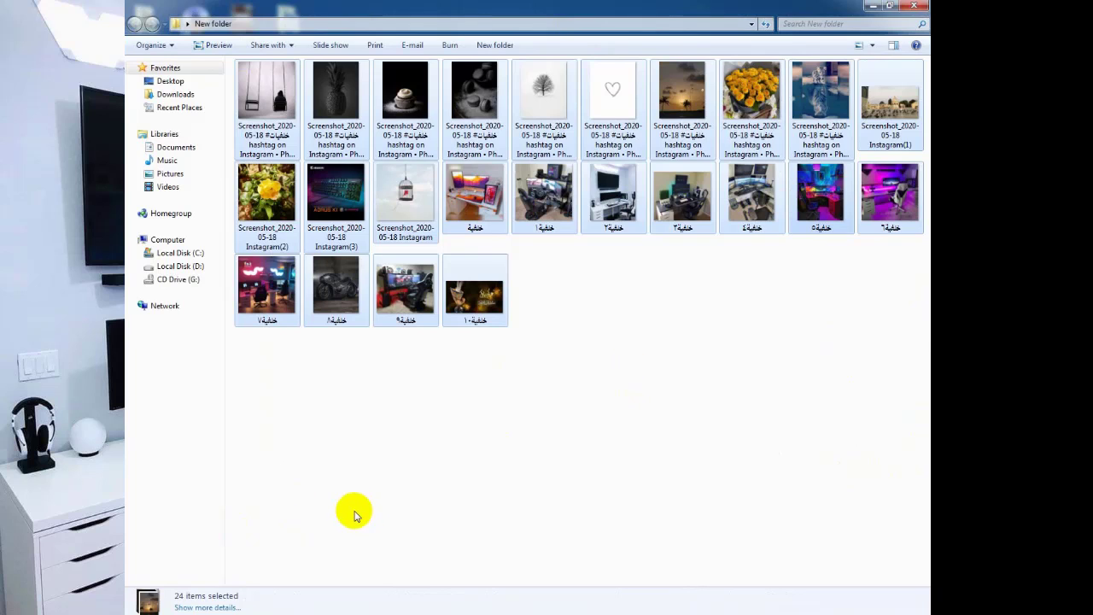
left_click(135, 598)
left_click(179, 597)
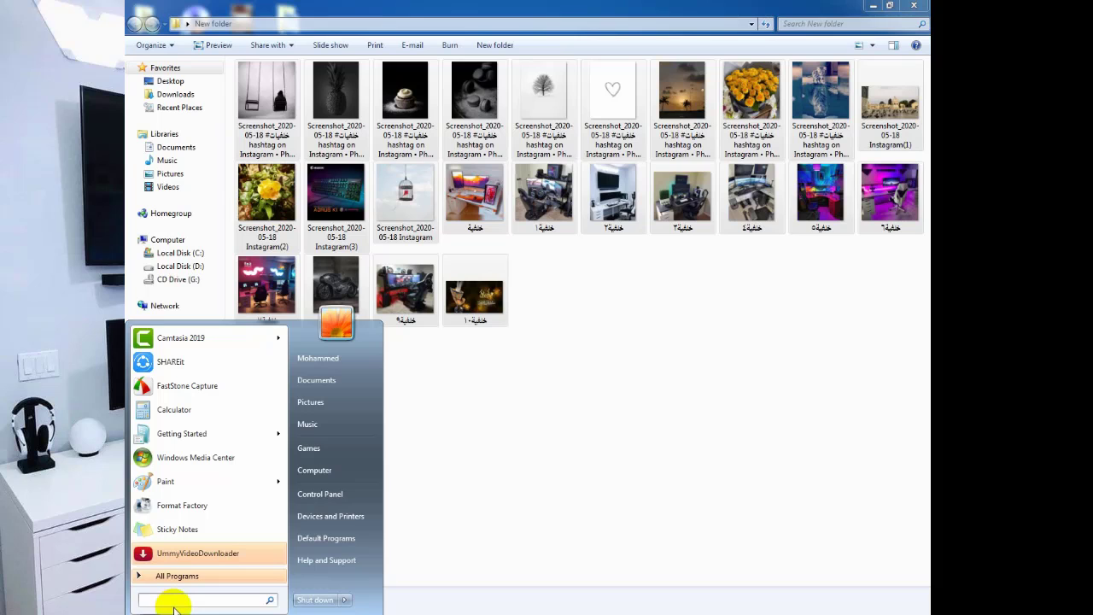
Launch the On-Screen Keyboard from a 'k' Start search and move it over the thumbnails.
type("k")
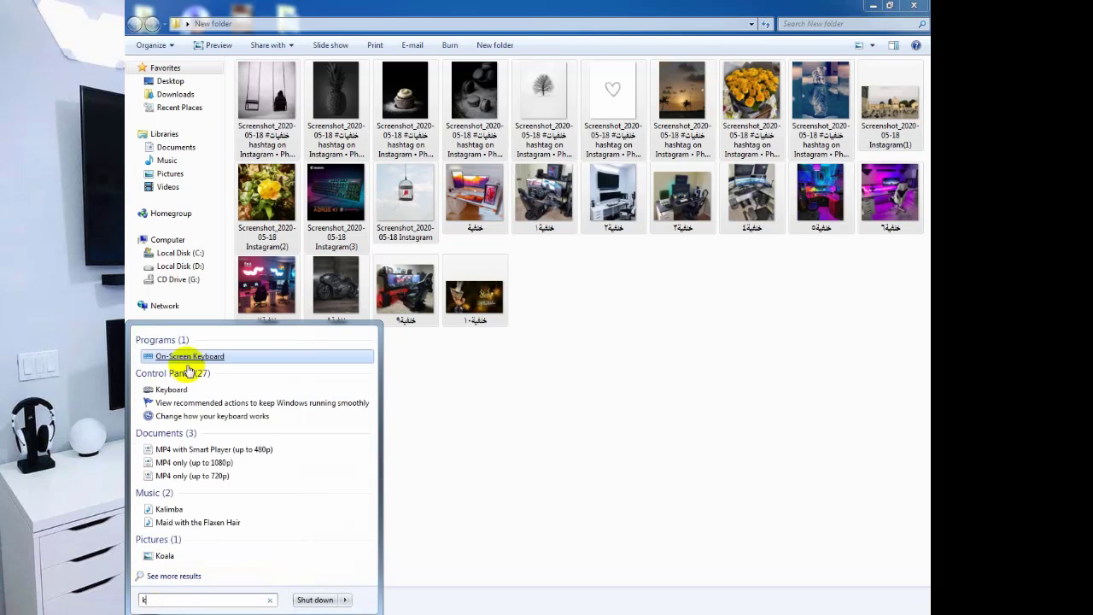
left_click(195, 363)
left_click_drag(439, 468, 386, 220)
Select all 24 images with Ctrl+A on the on-screen keyboard and a drag, then close the keyboard.
left_click(311, 275)
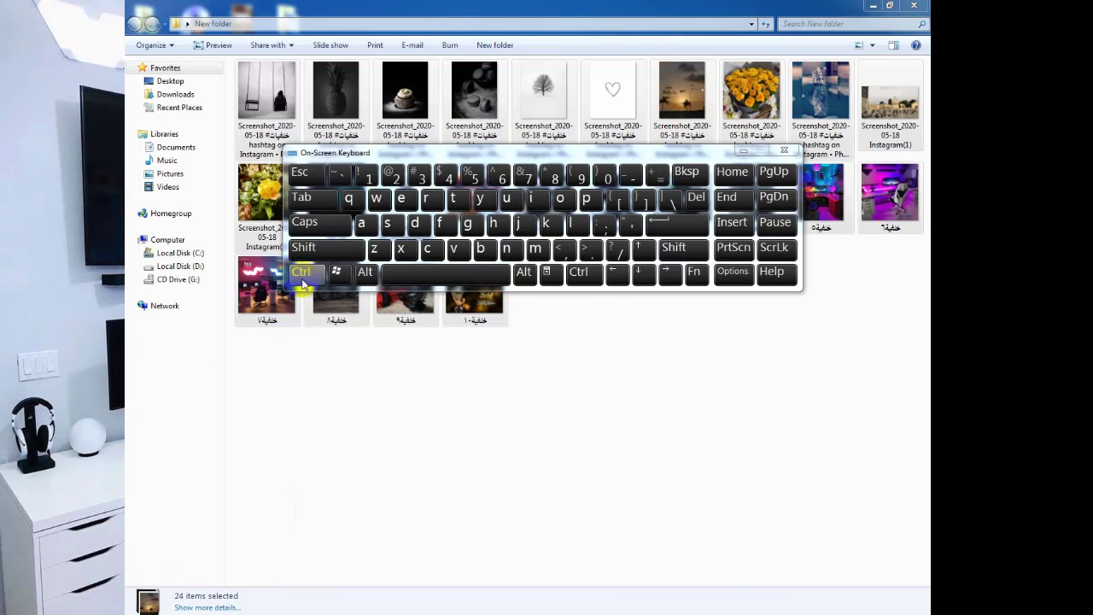
left_click(360, 225)
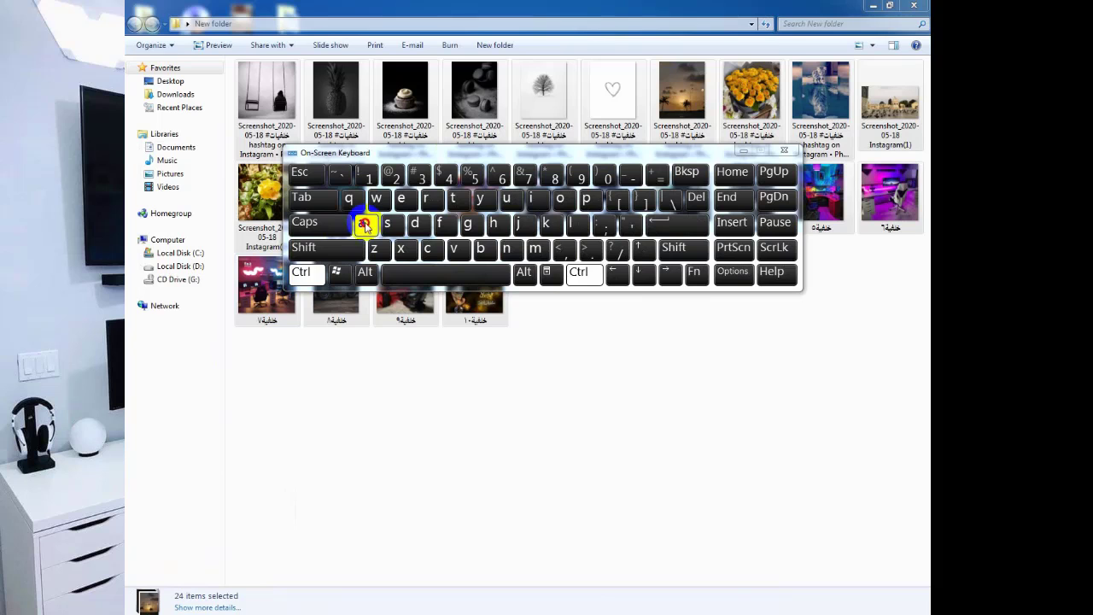
left_click_drag(474, 150, 529, 408)
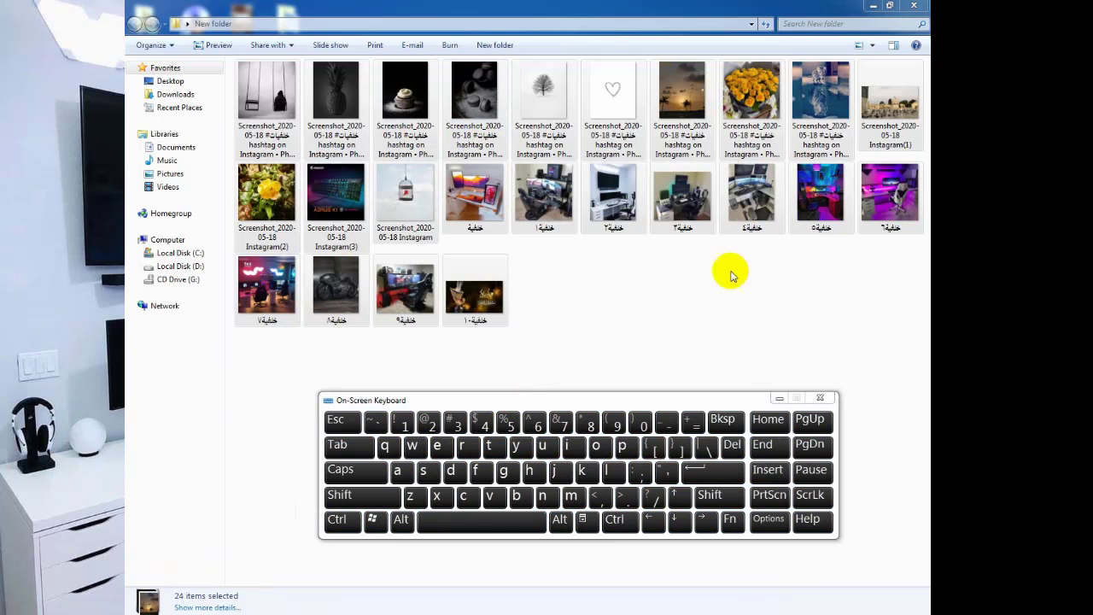
left_click(893, 332)
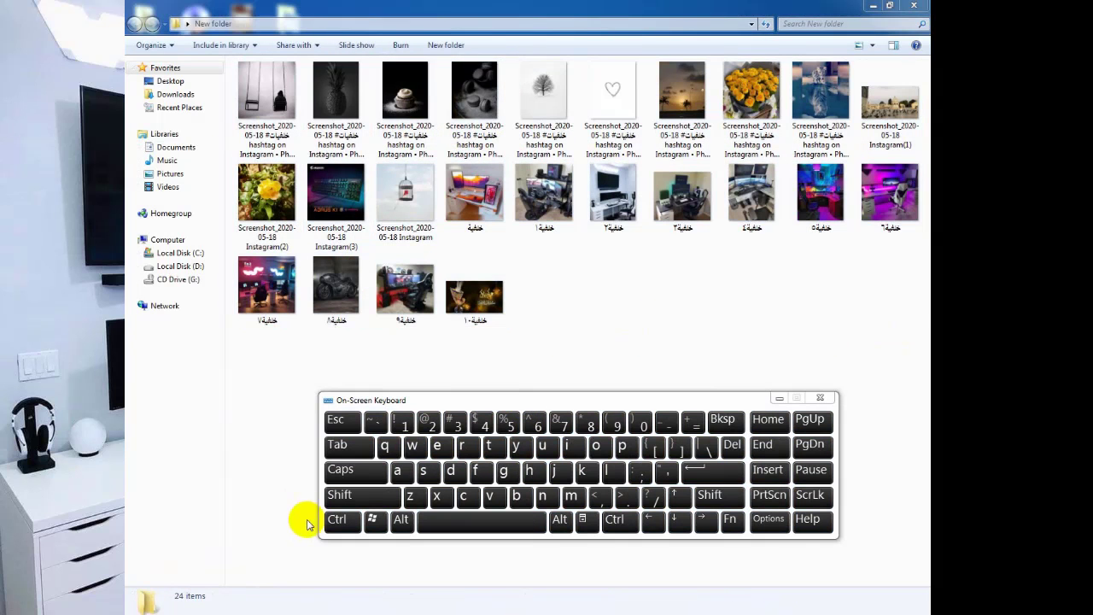
left_click(340, 520)
left_click(399, 471)
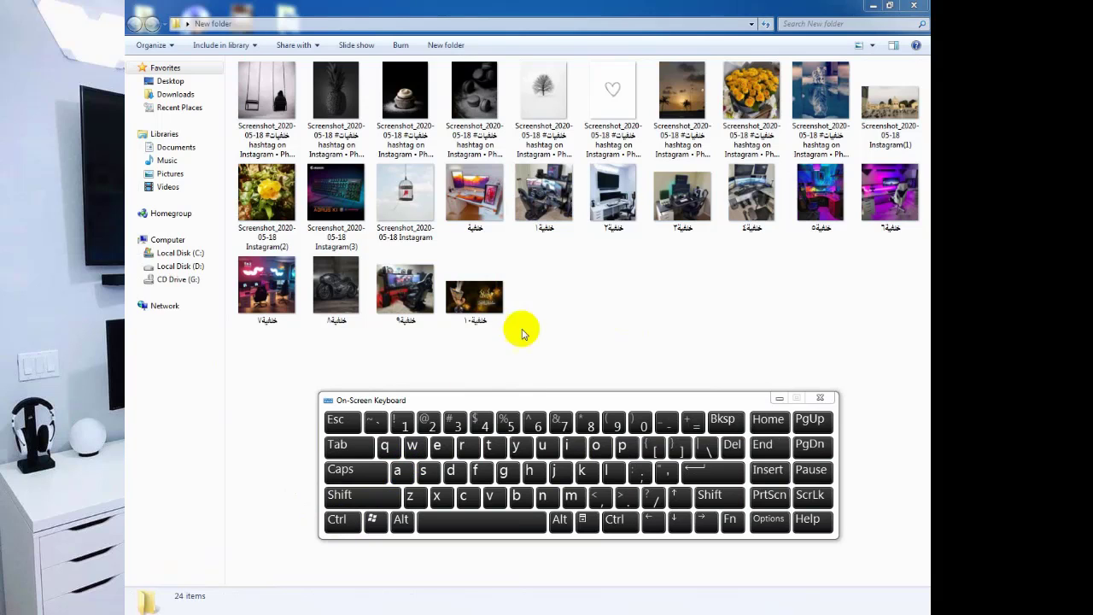
left_click_drag(910, 310, 126, 75)
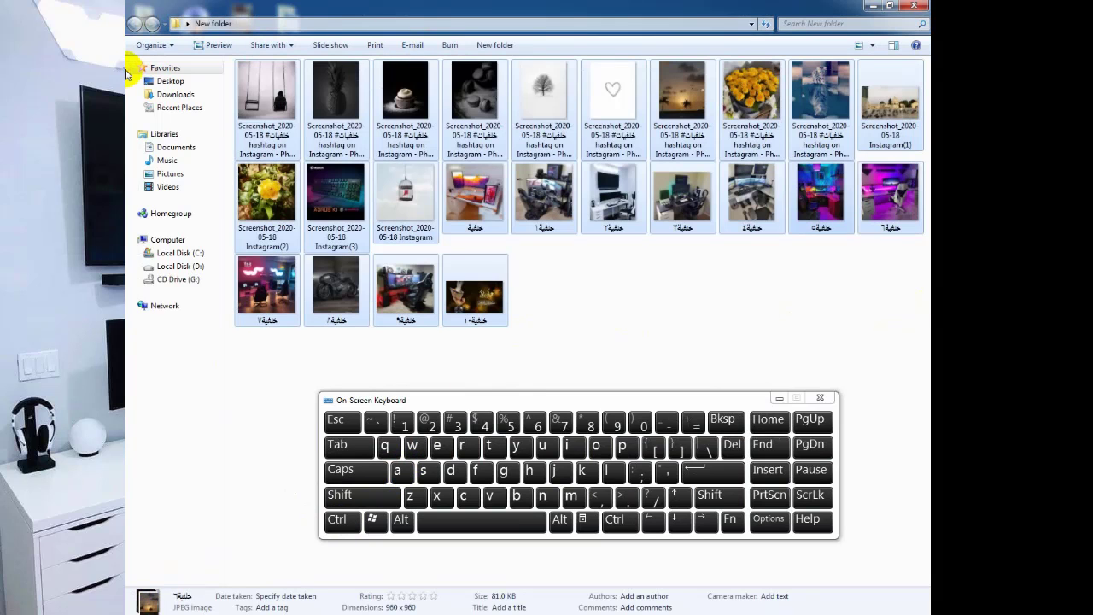
left_click(819, 398)
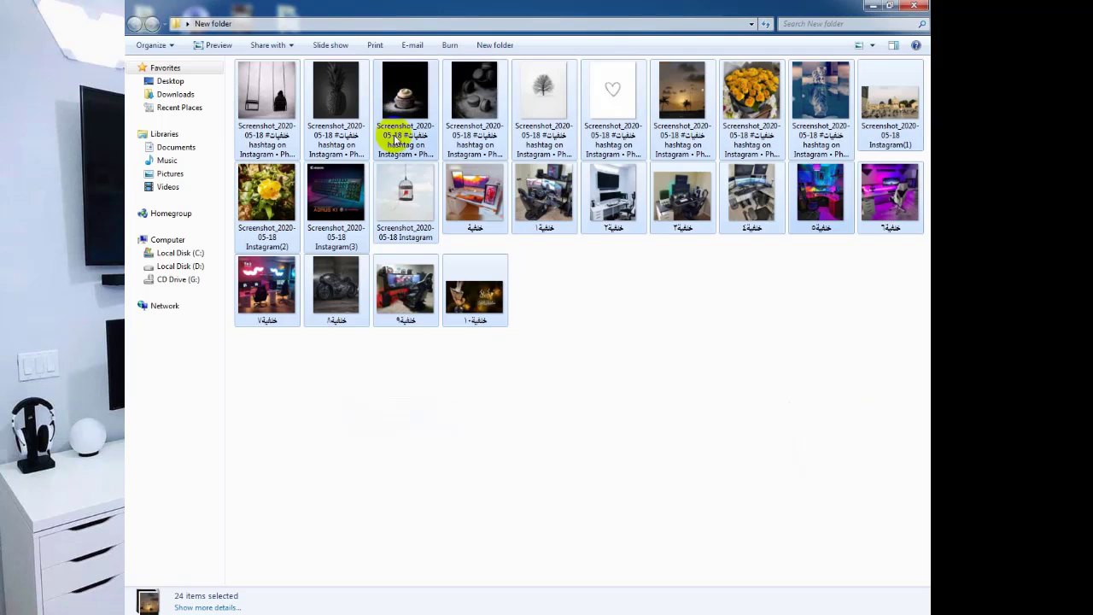
Rename the 24 selected images to خلفية from the right-click Rename command.
right_click(403, 101)
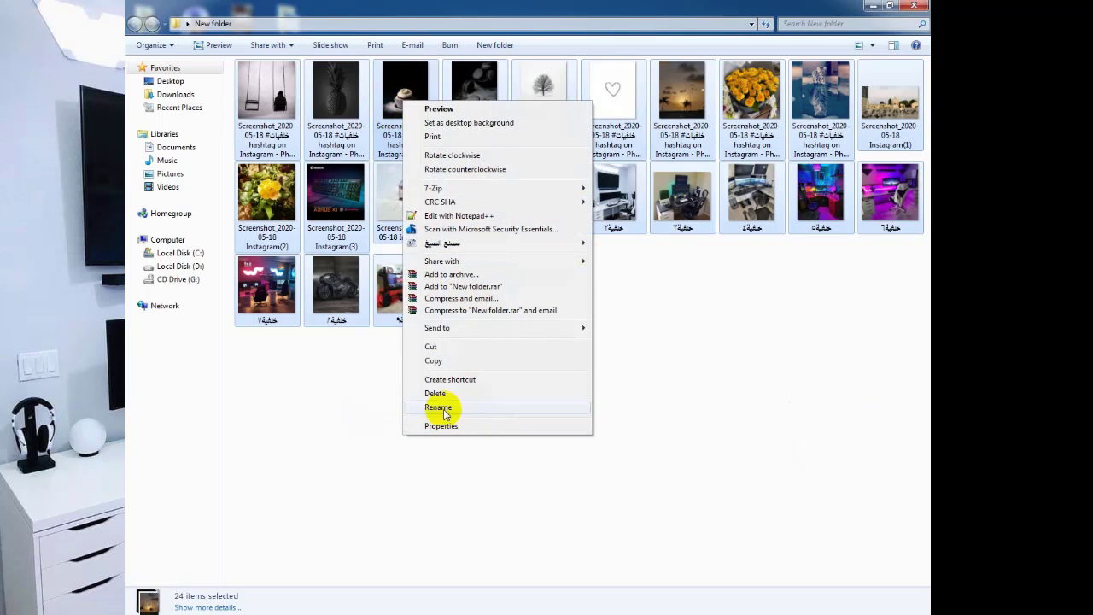
left_click(264, 89)
right_click(264, 89)
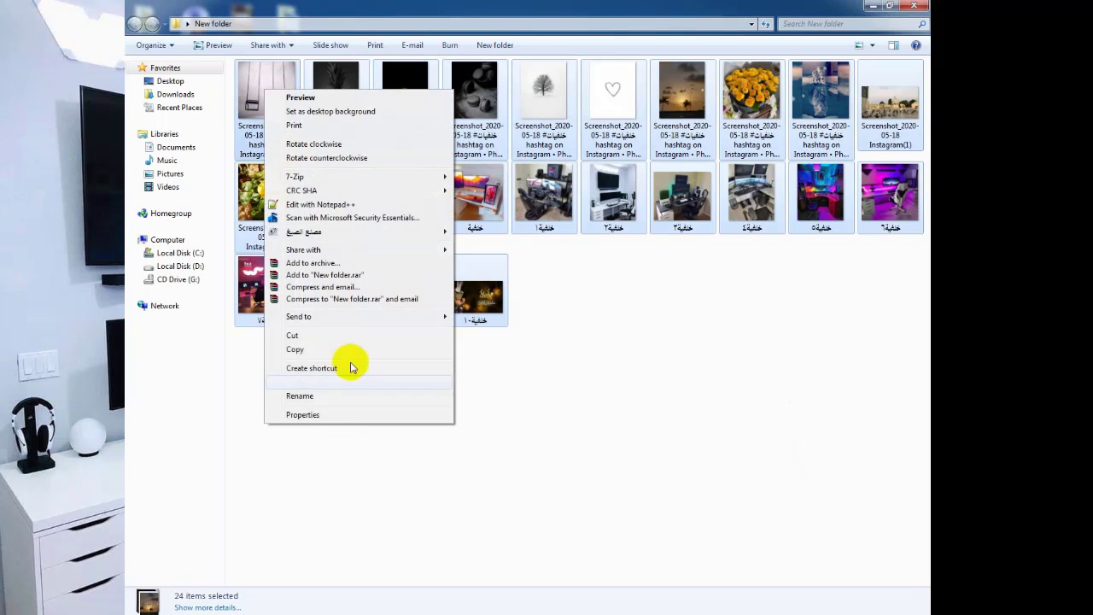
left_click(301, 396)
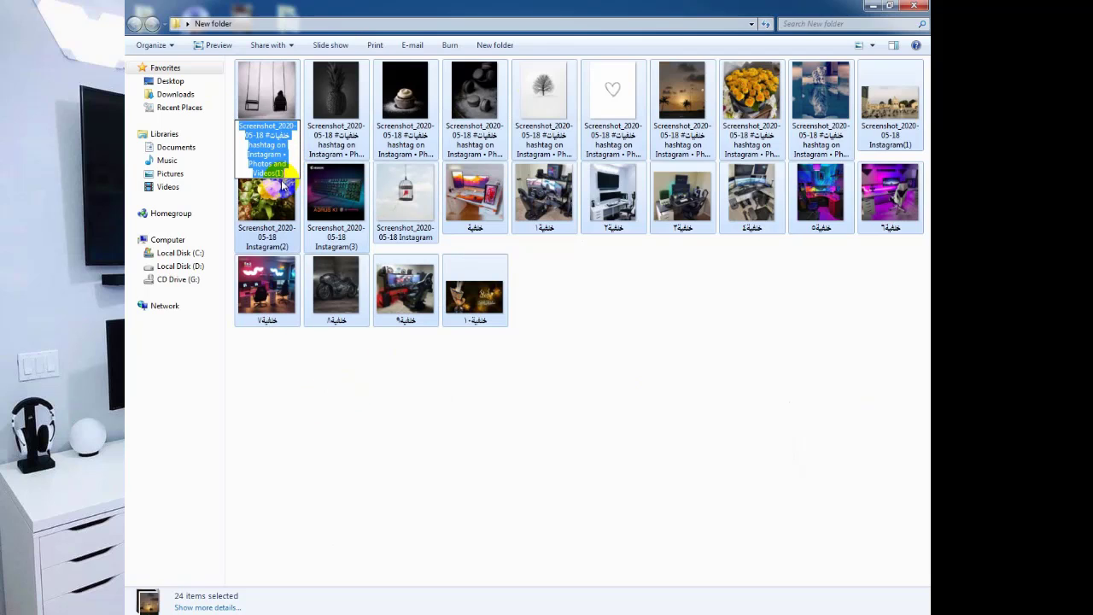
type("o")
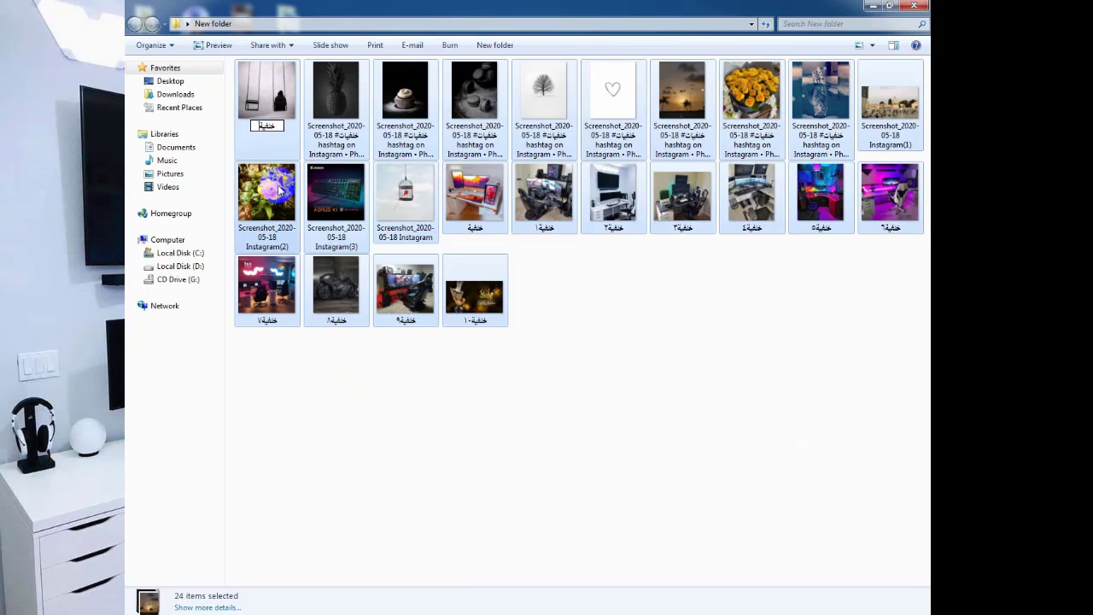
type("لفية")
key("Return")
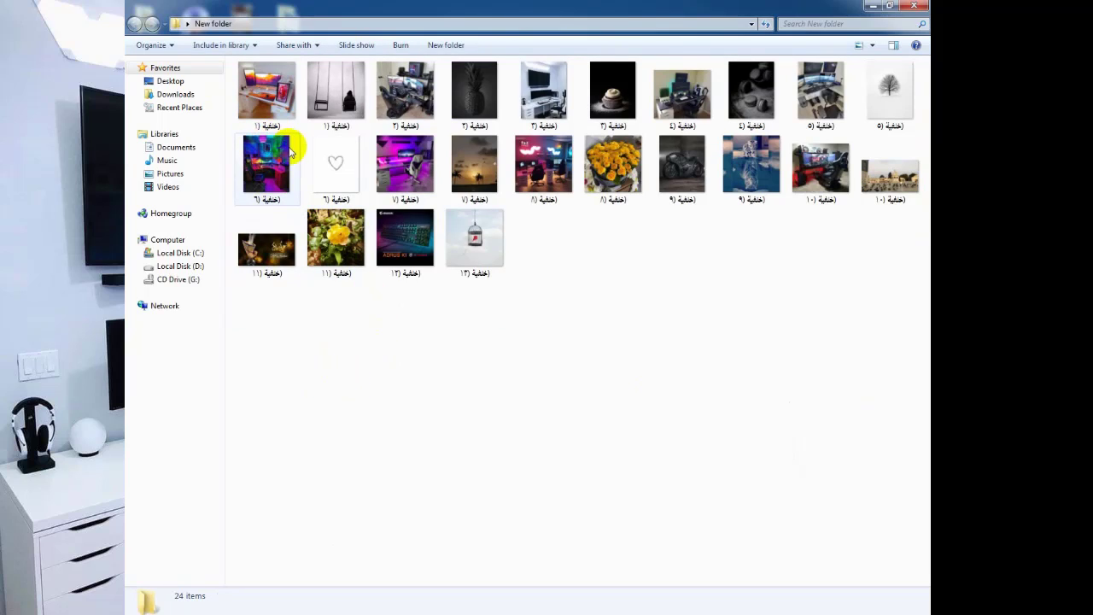
Try selecting thumbnails by dragging a box and by clicking single pictures one by one.
left_click_drag(924, 393, 225, 42)
left_click(471, 490)
left_click_drag(552, 279, 363, 243)
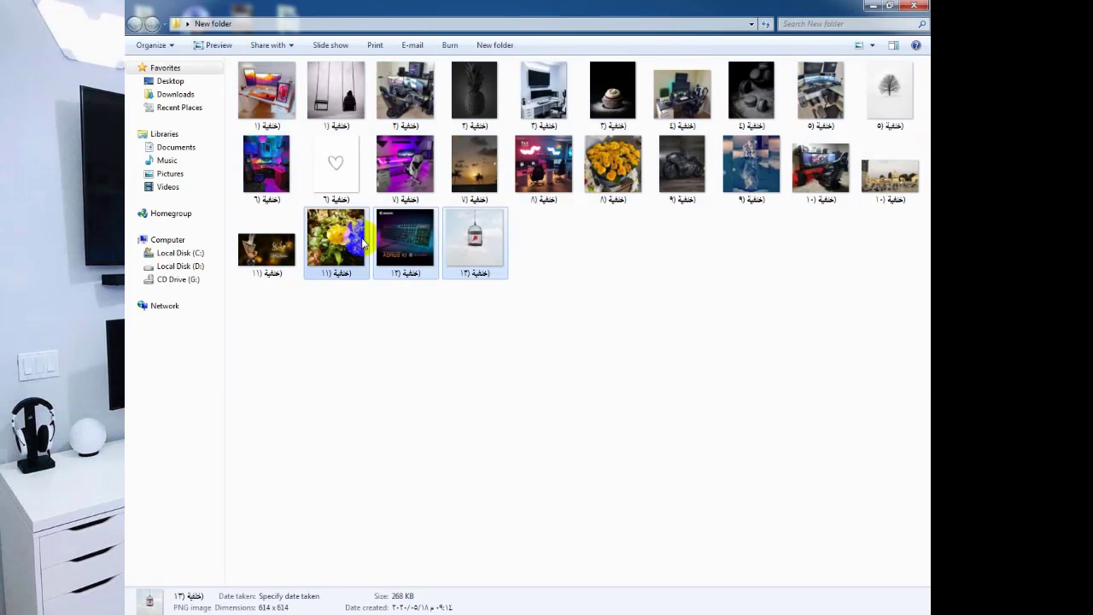
left_click(311, 407)
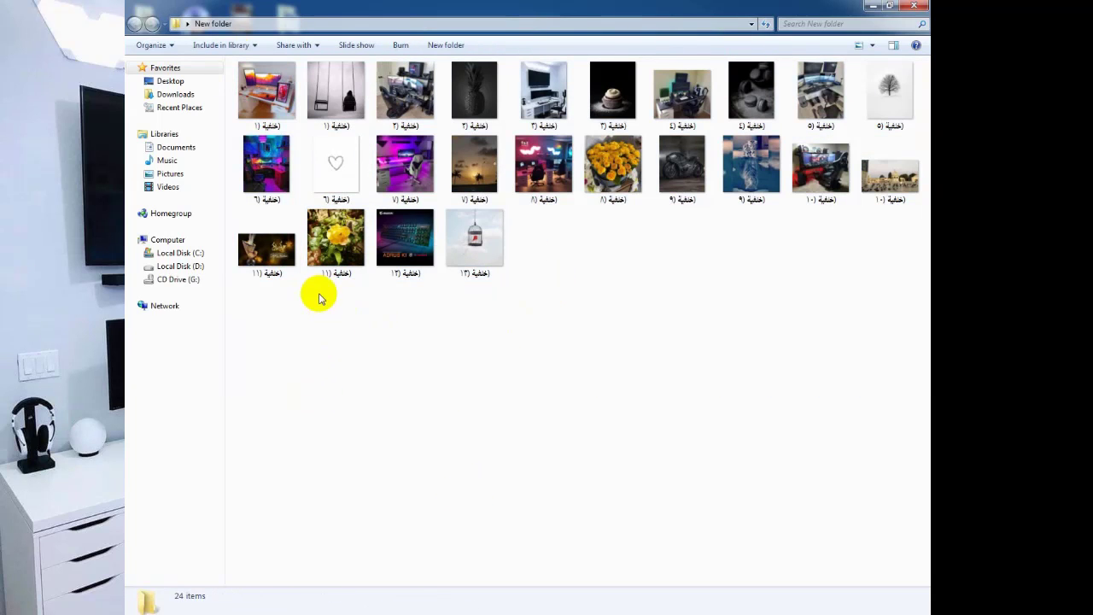
left_click(341, 127)
left_click(409, 104)
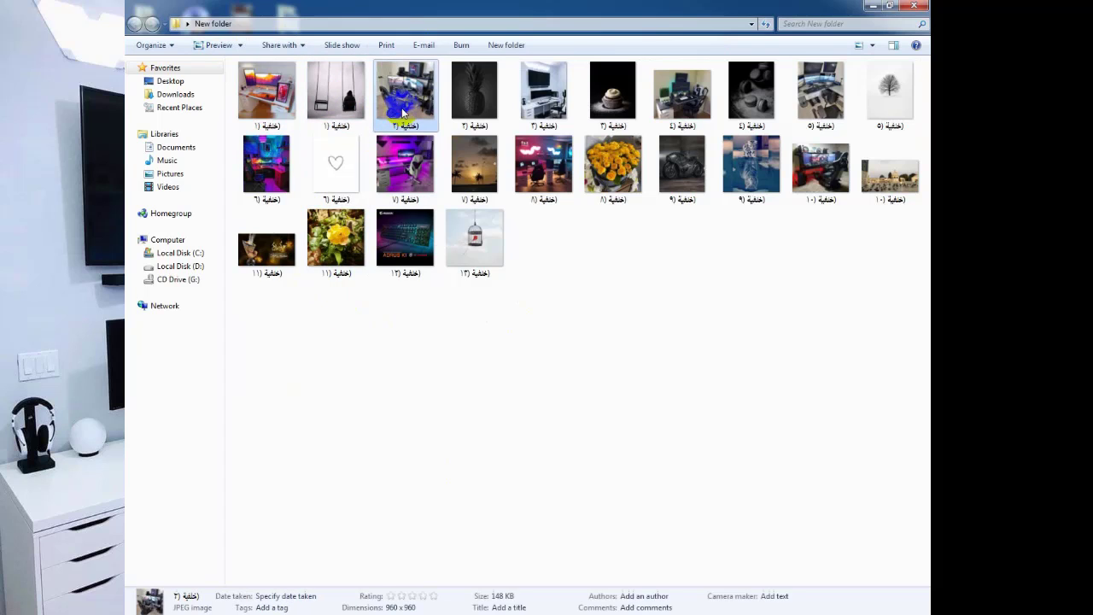
left_click(488, 96)
left_click(554, 100)
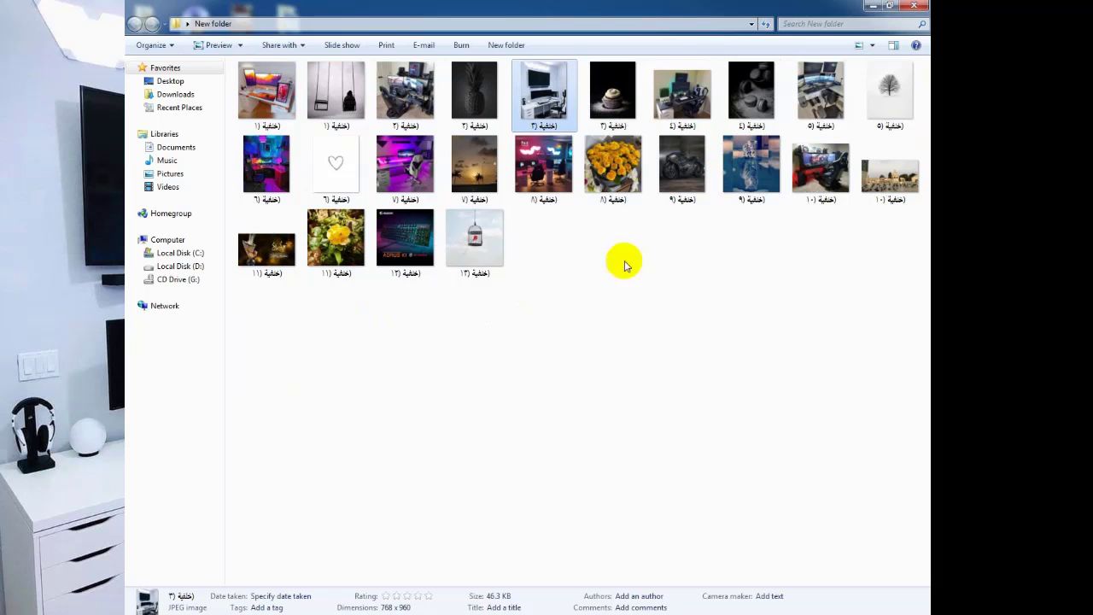
Drag-select several larger groups of pictures, clearing the selection after each.
left_click_drag(822, 342, 362, 25)
left_click(418, 316)
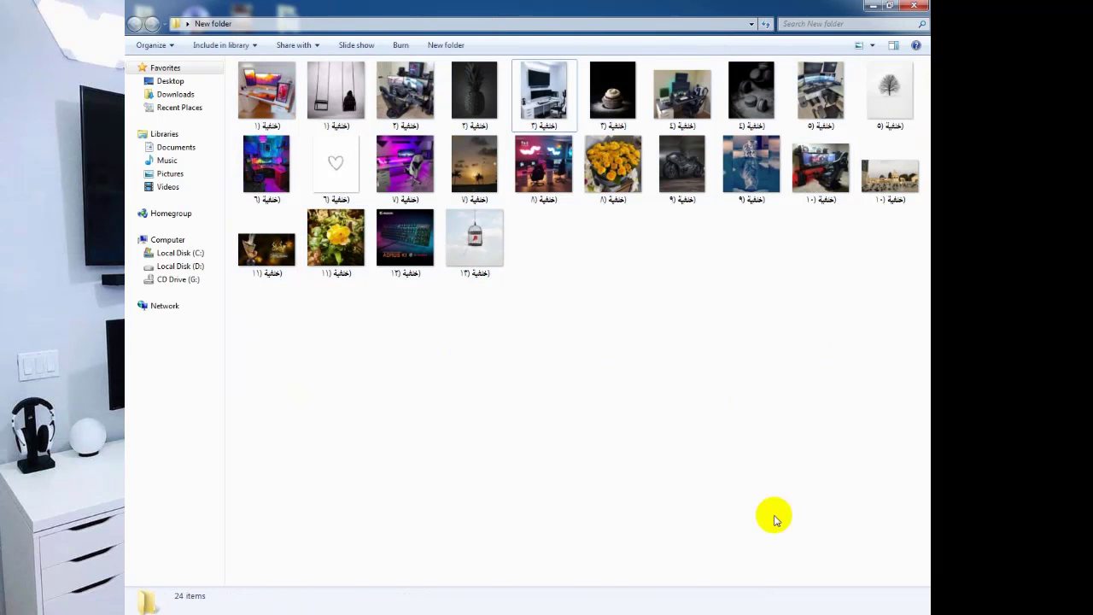
left_click_drag(869, 435, 396, 94)
left_click(700, 512)
left_click_drag(914, 448, 196, 45)
left_click(396, 282)
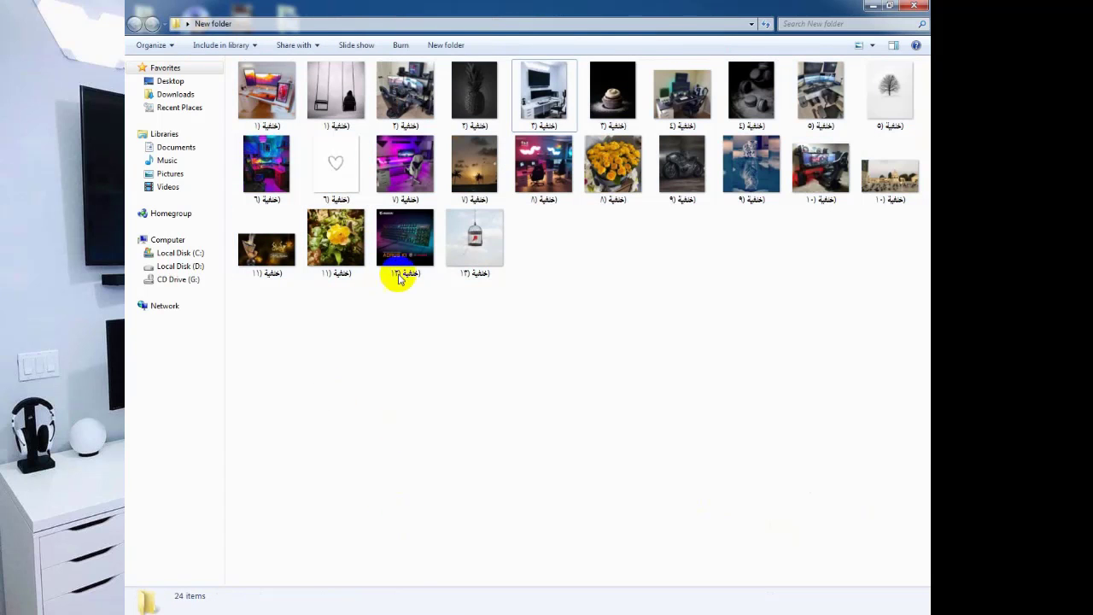
Select all 24 pictures and bring up their context menu, then dismiss it.
key("ctrl+a")
right_click(340, 146)
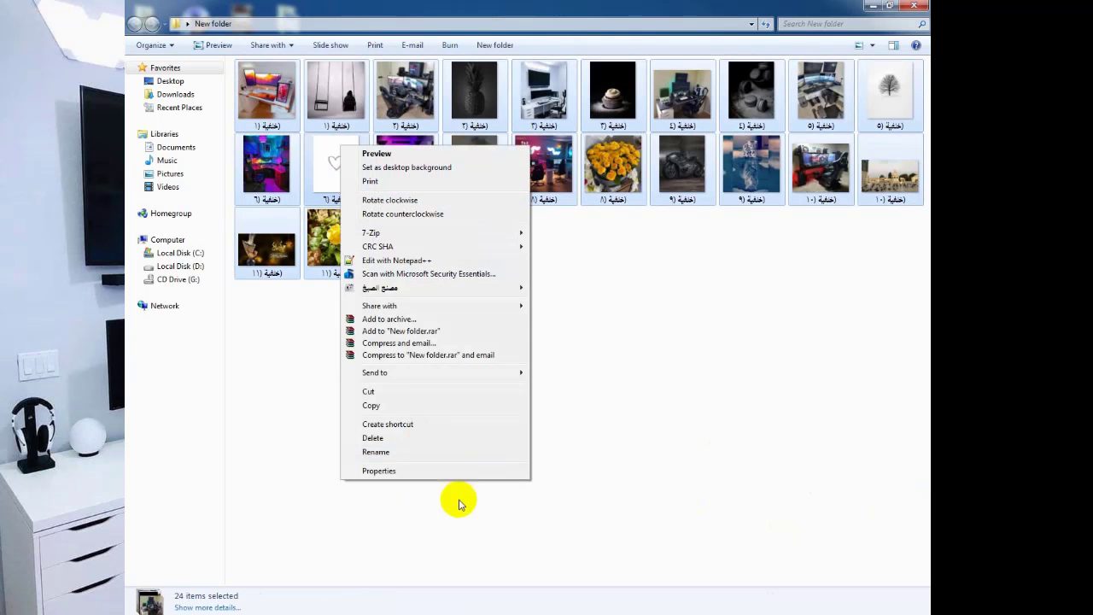
left_click(374, 452)
left_click(351, 419)
Rename all 24 selected pictures to 'photo', producing photo (1), photo (2) and onward.
key("ctrl+a")
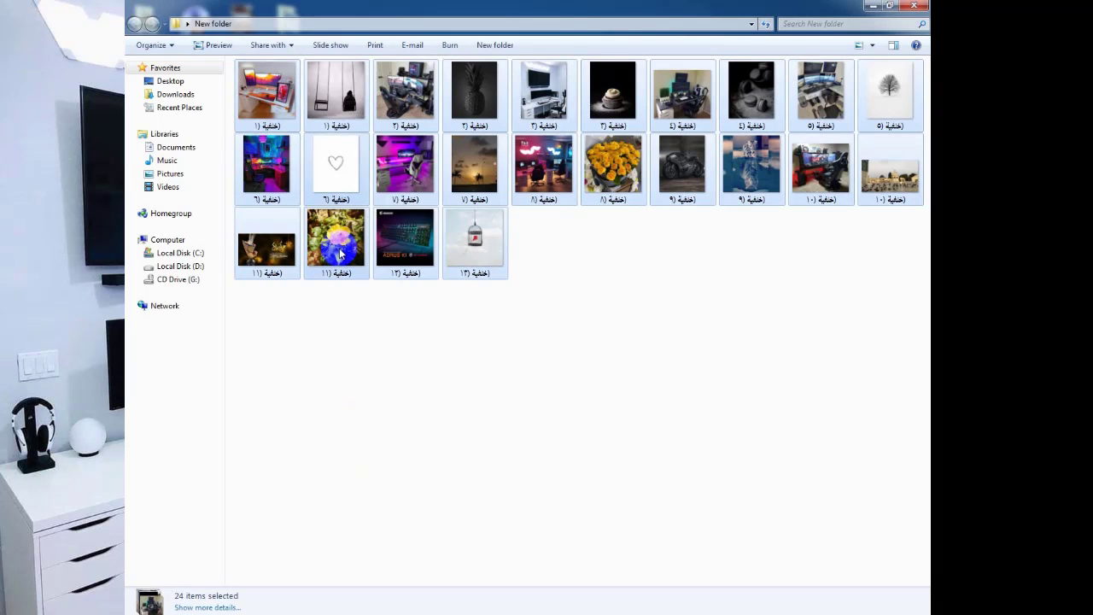
right_click(266, 101)
left_click(333, 408)
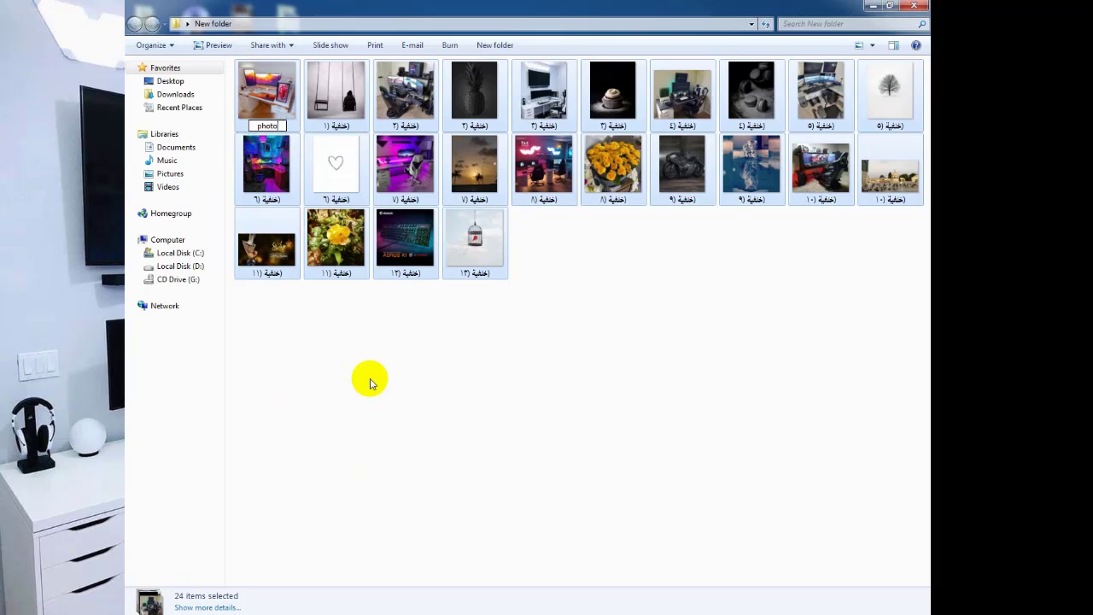
type("photo")
key("Return")
left_click(350, 380)
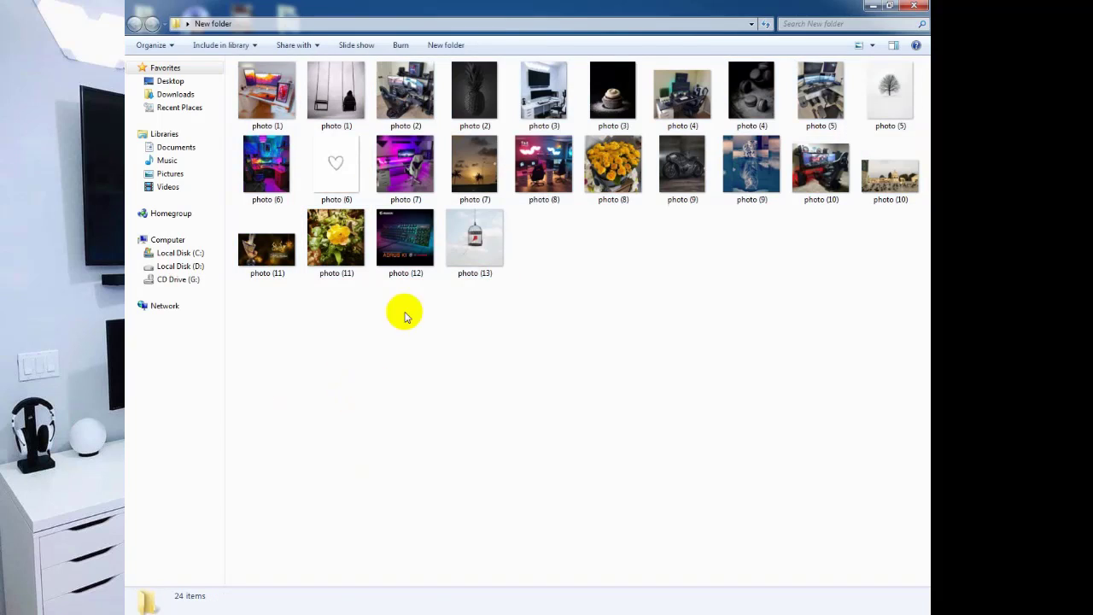
left_click_drag(918, 373, 323, 24)
Refresh the New folder view from its context menu and bring Firefox back to the front.
left_click(384, 330)
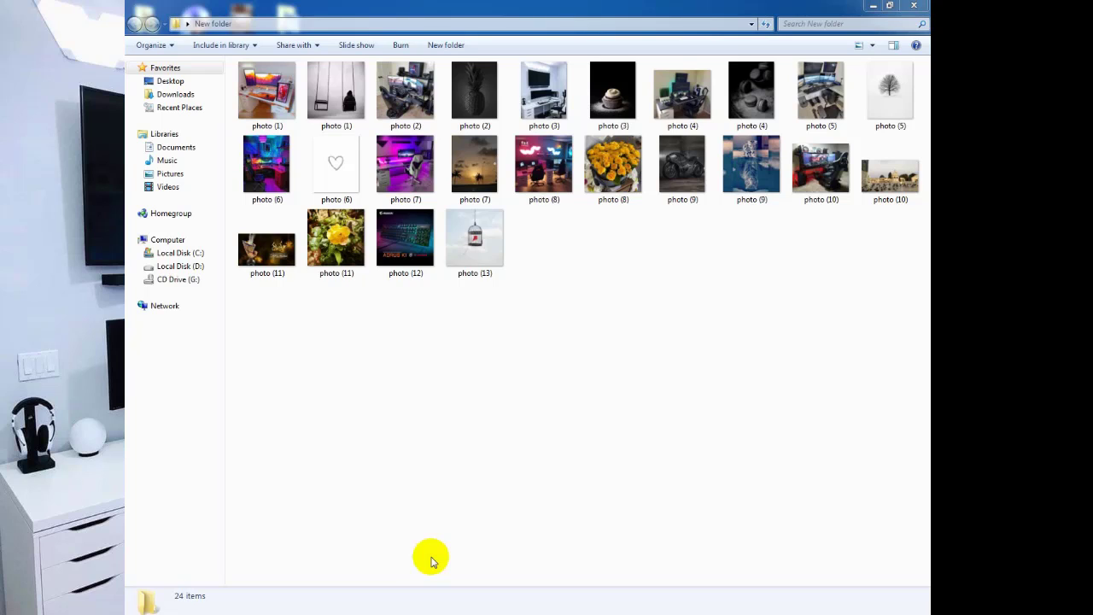
right_click(381, 429)
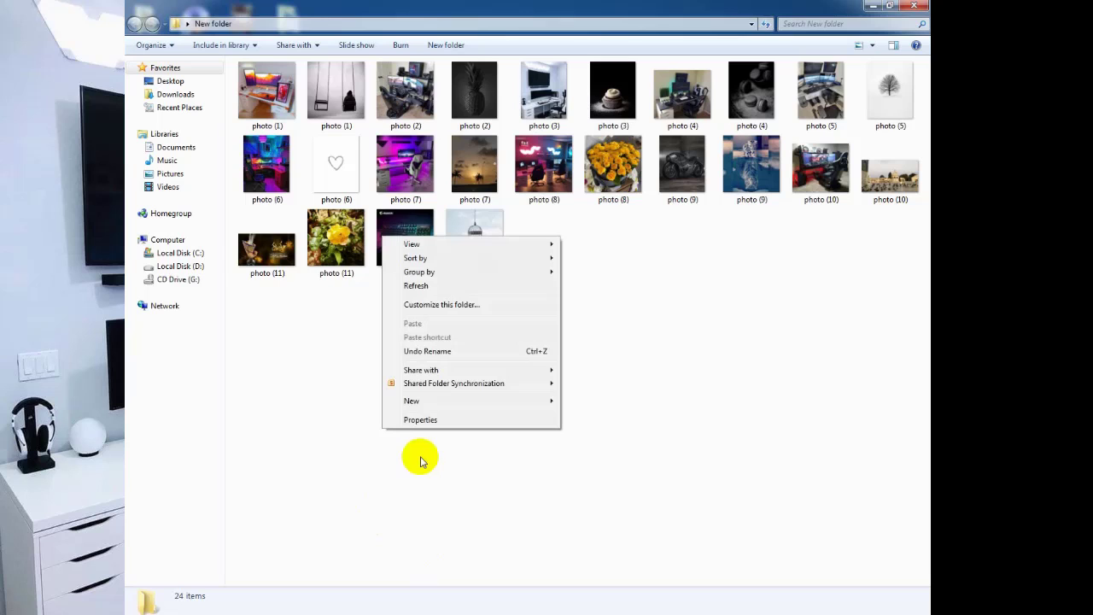
left_click(420, 286)
left_click(188, 611)
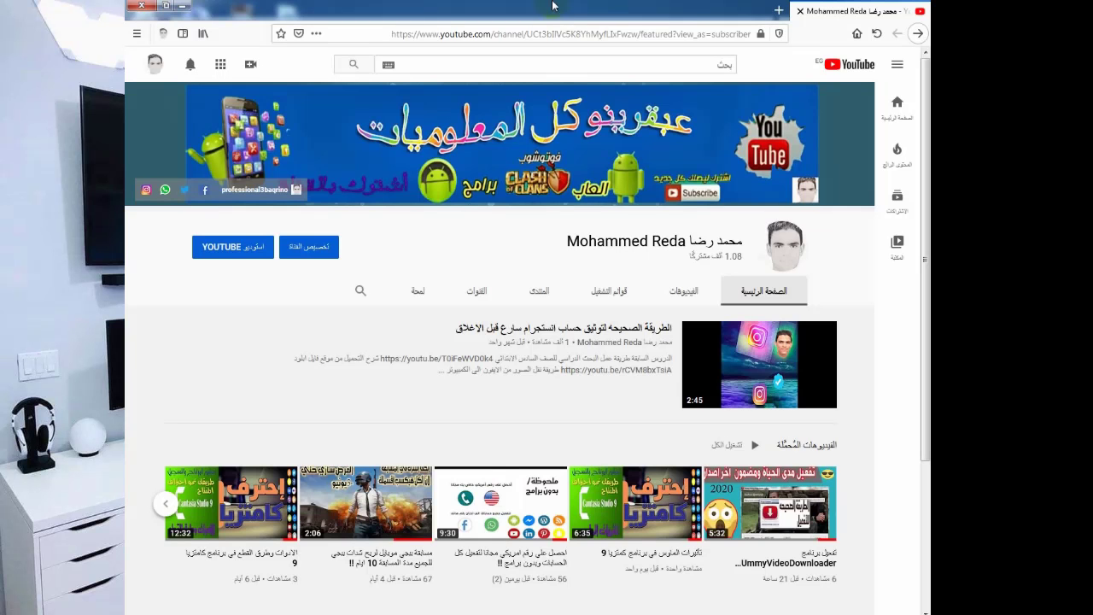
Open a new Firefox tab showing the Google home page.
left_click(776, 11)
left_click(856, 33)
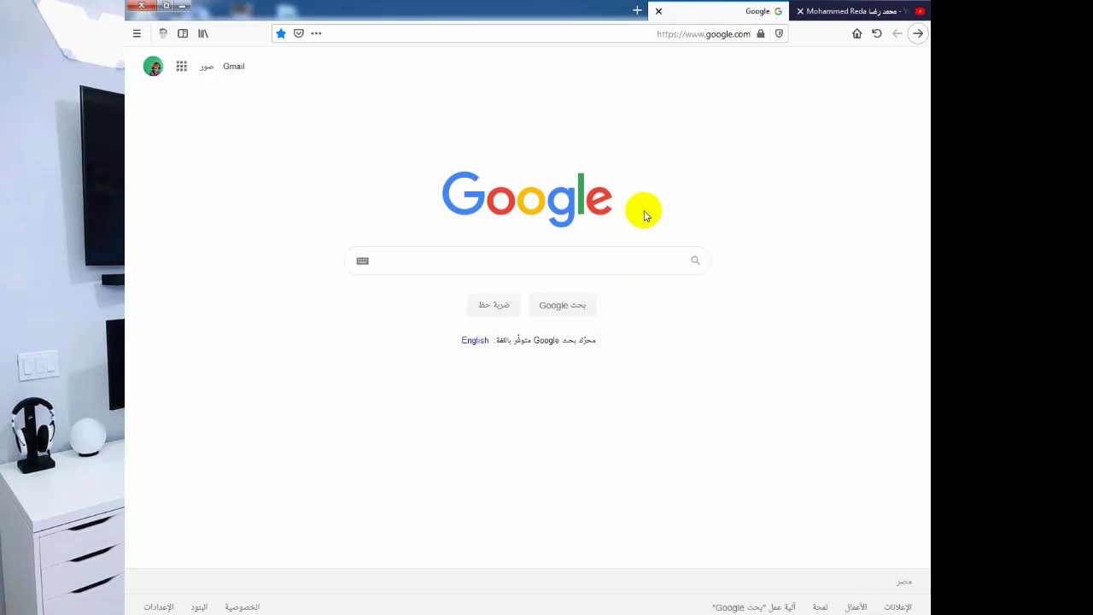
type("+")
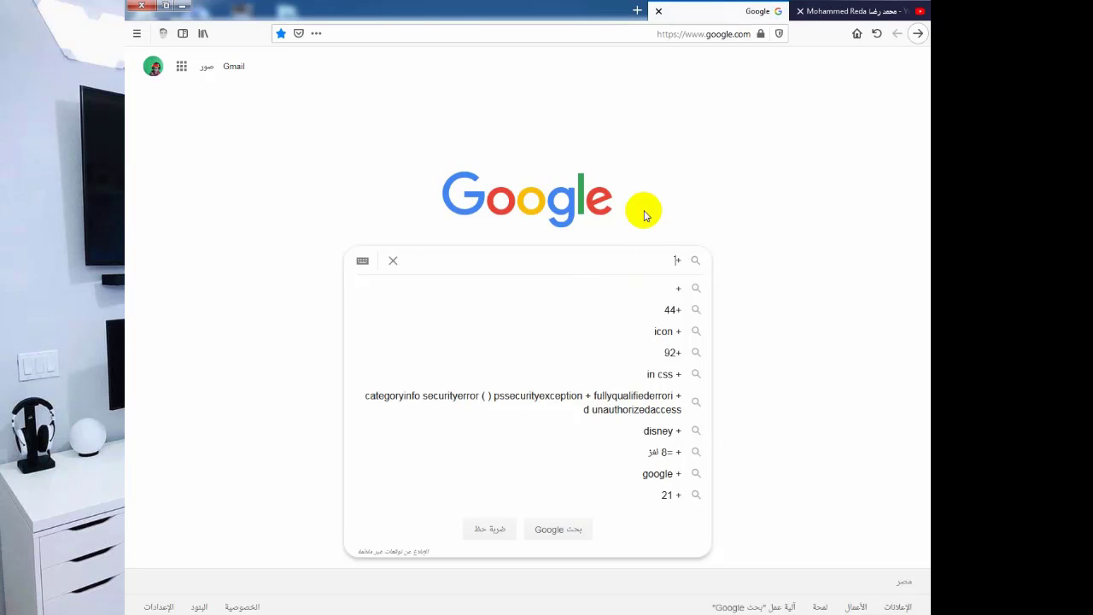
key("BackSpace")
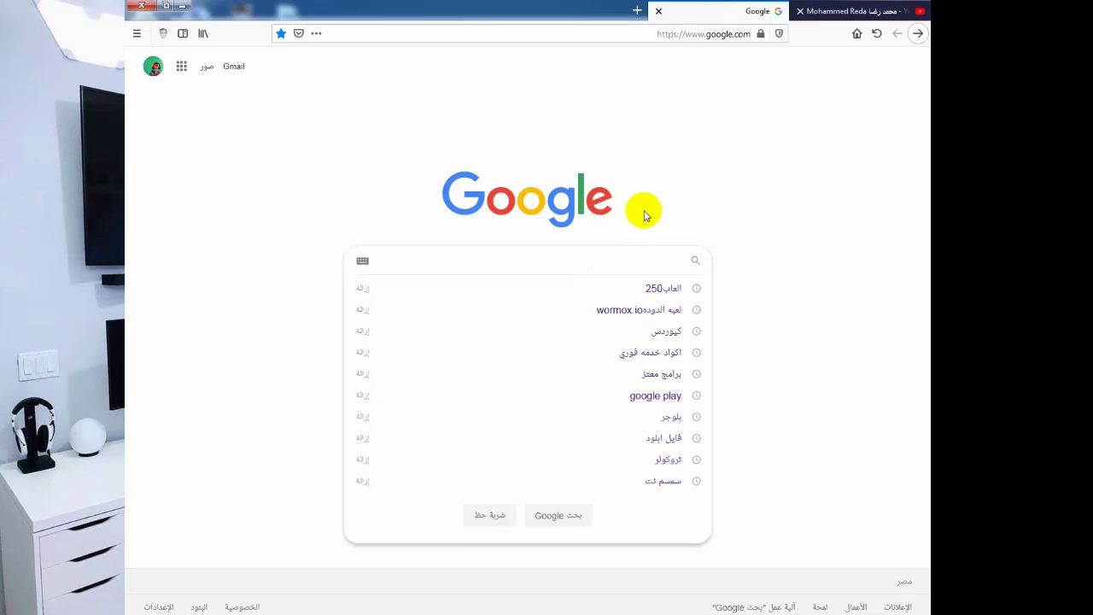
left_click(837, 347)
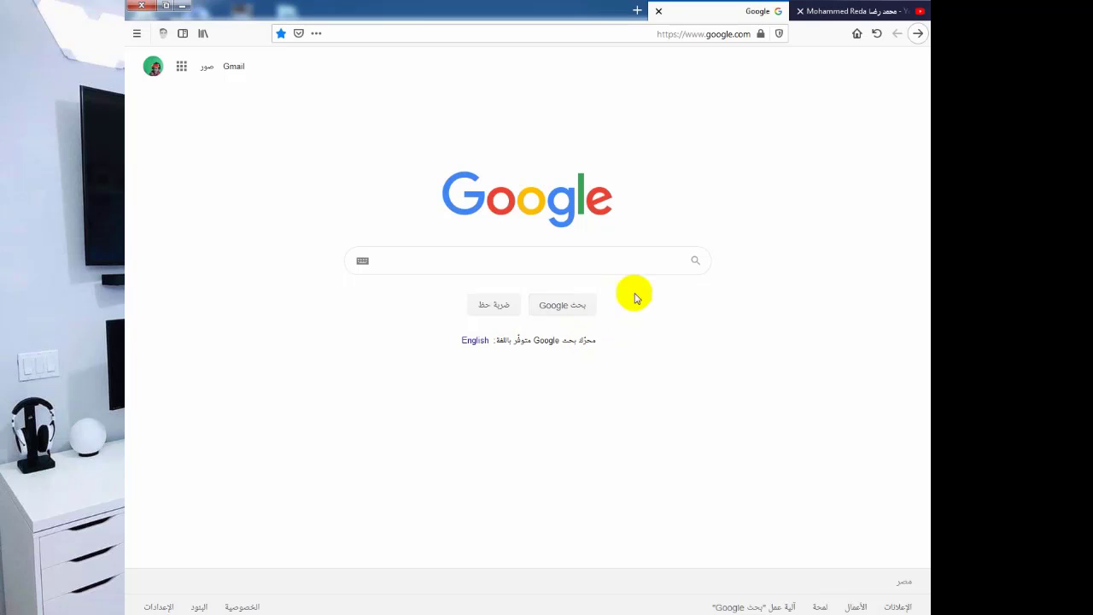
Search Google for 'قاموس+انجليزي'.
left_click(638, 265)
type("قاموس")
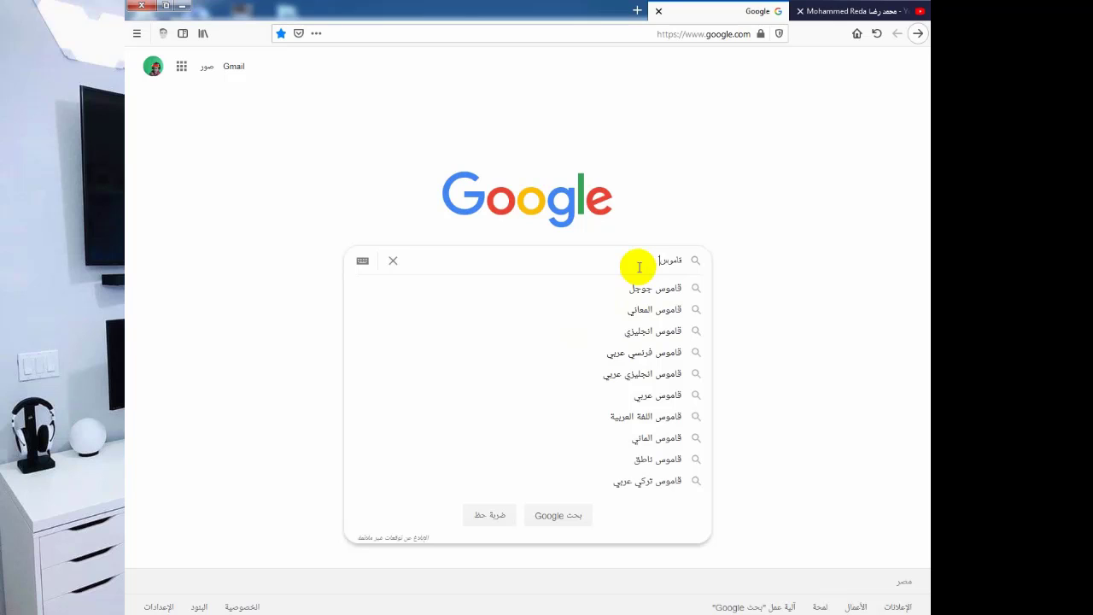
type("+")
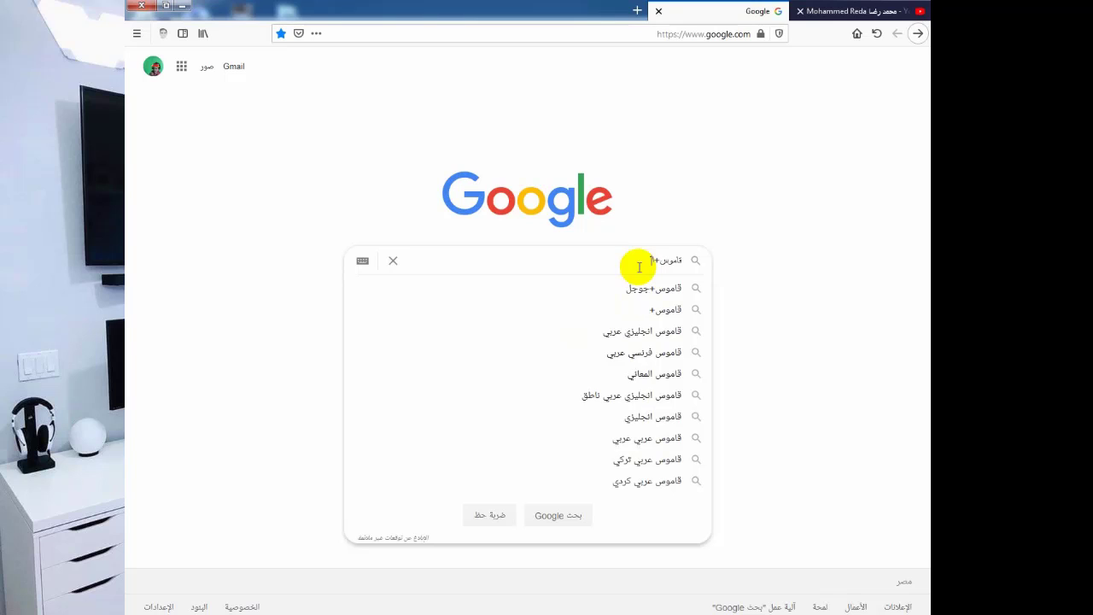
type("انج")
key("BackSpace")
key("BackSpace")
type("لي")
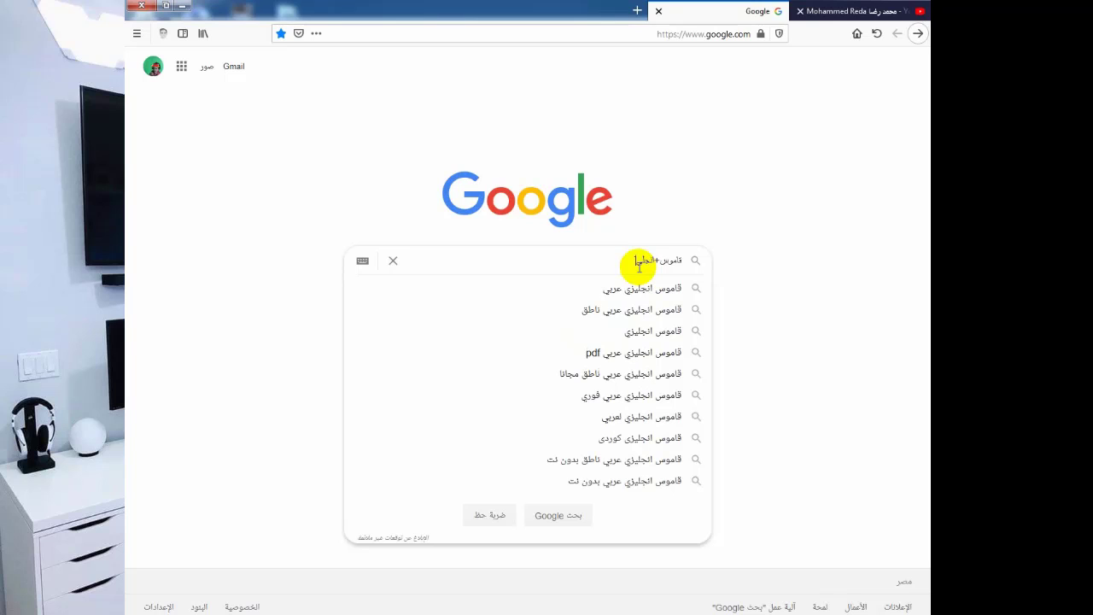
key("Return")
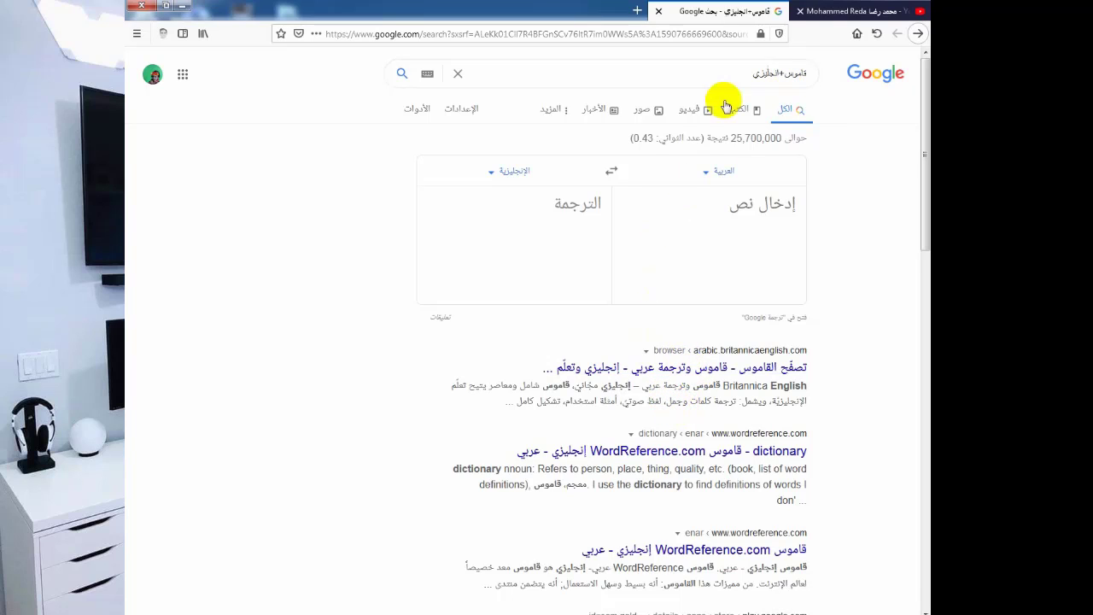
Swap the translate box to English-to-Arabic and replace the test word with an English first name.
left_click(709, 217)
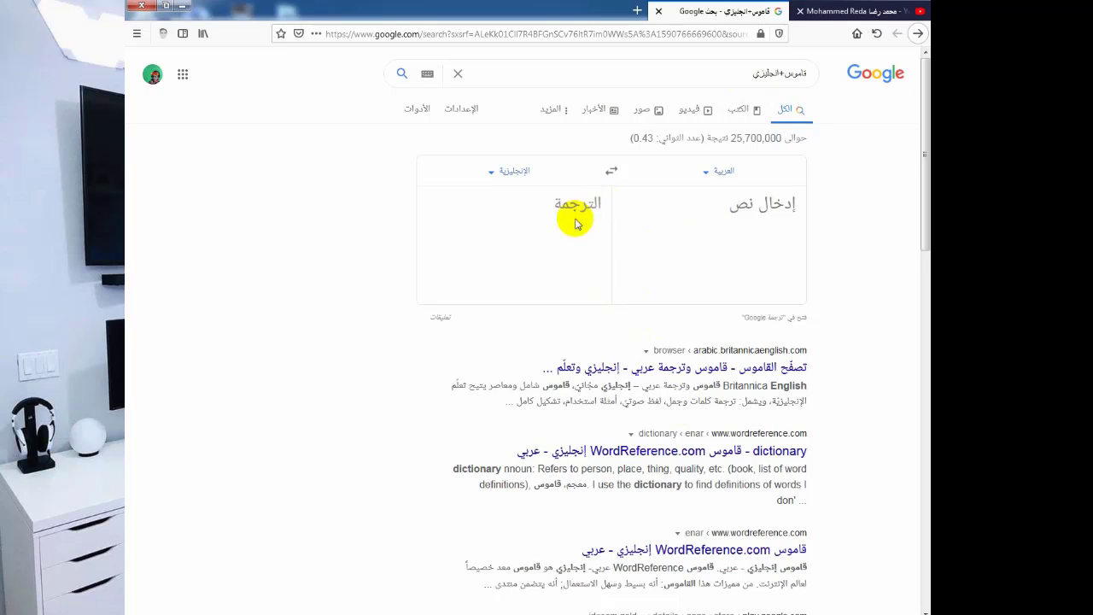
left_click(611, 171)
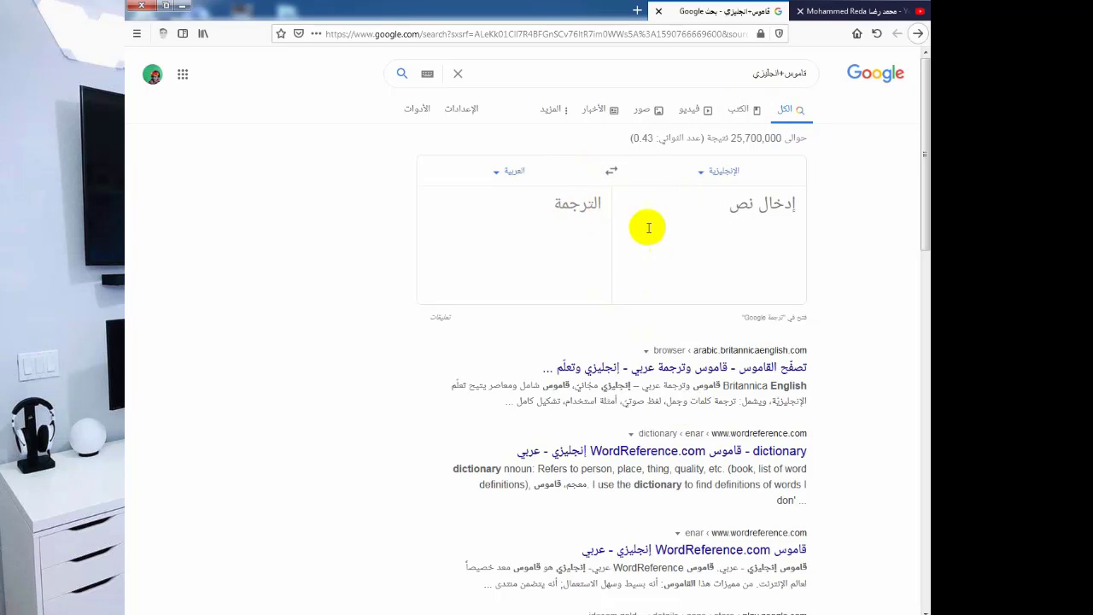
type("ليب")
double_click(718, 214)
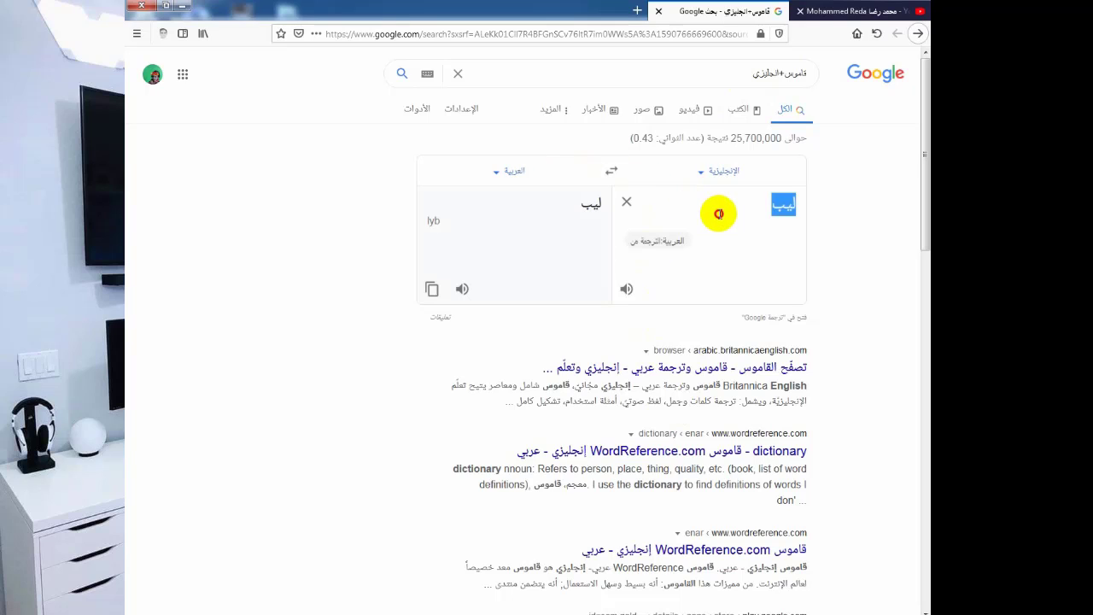
type("moham")
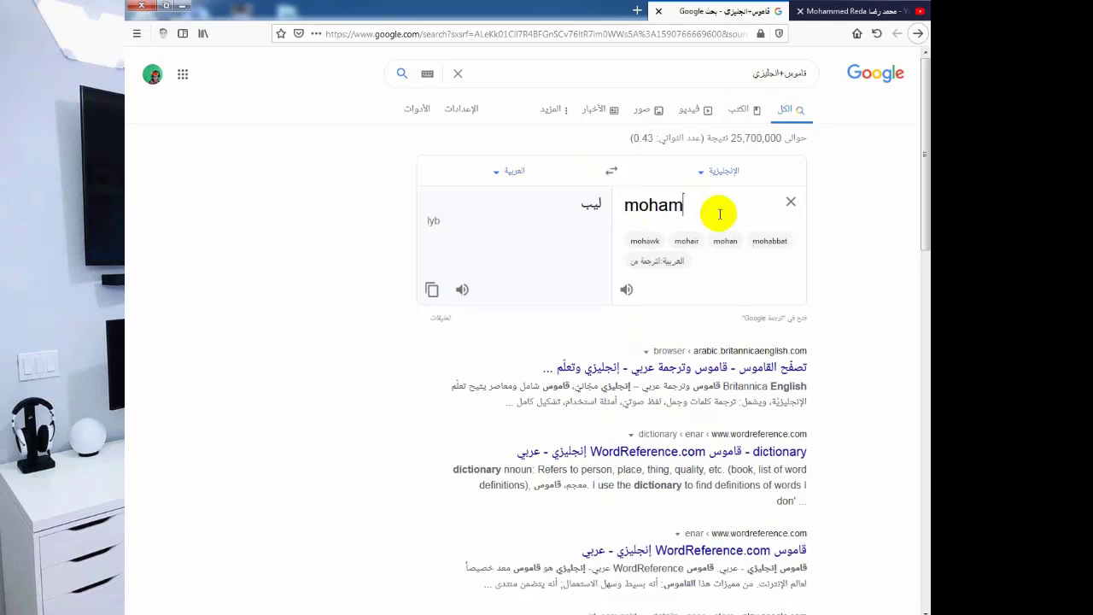
type("med")
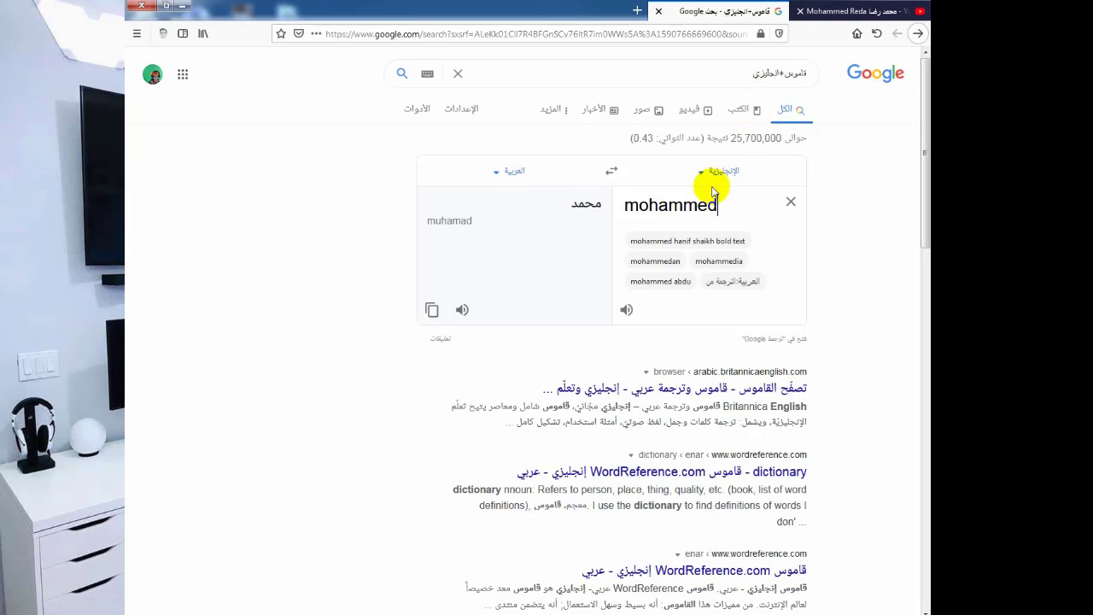
double_click(731, 77)
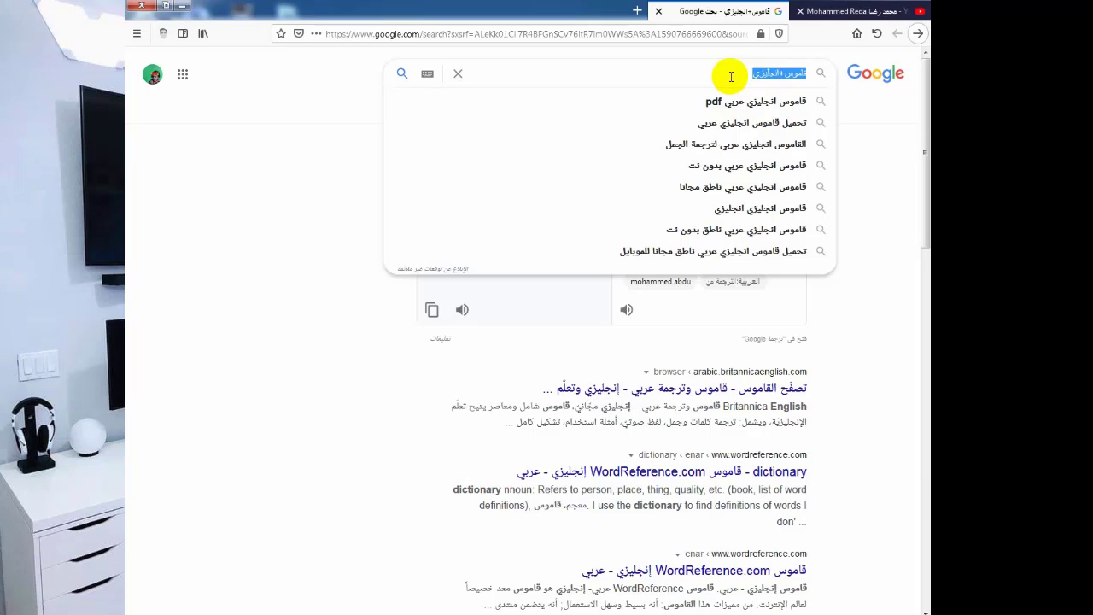
Search Google for 'قاموس-انجليزي'.
type("-")
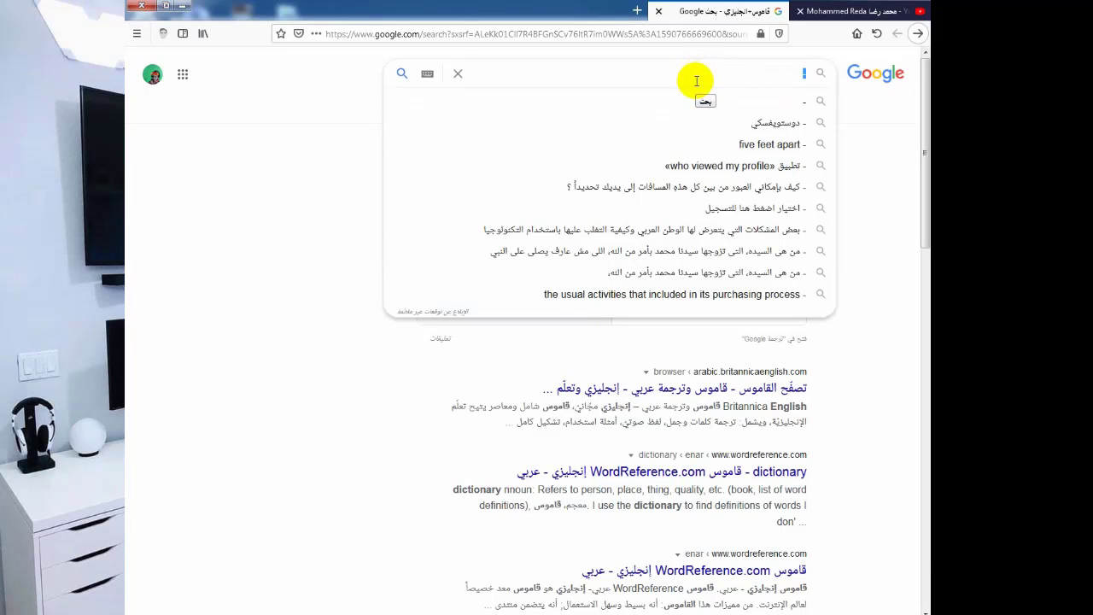
type("قاموس")
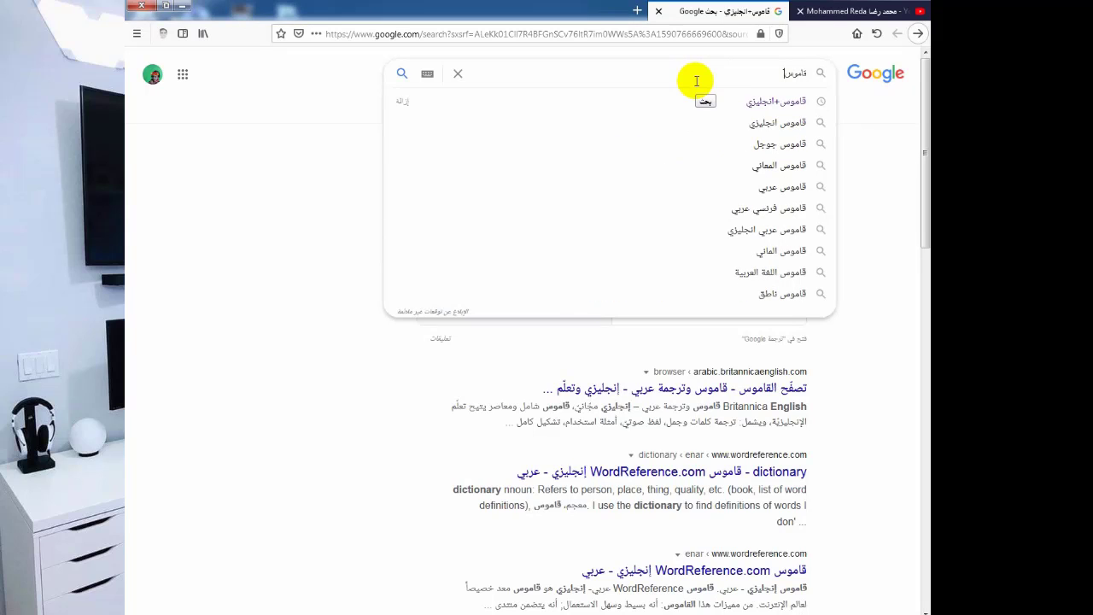
key("BackSpace")
type("ا")
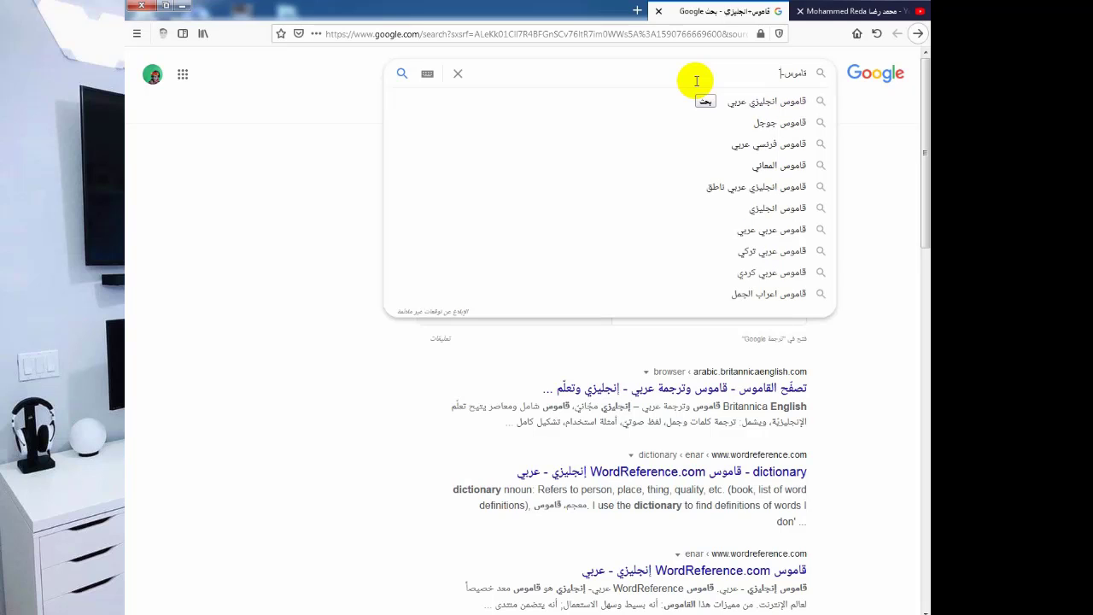
type("ن")
type("جليزي")
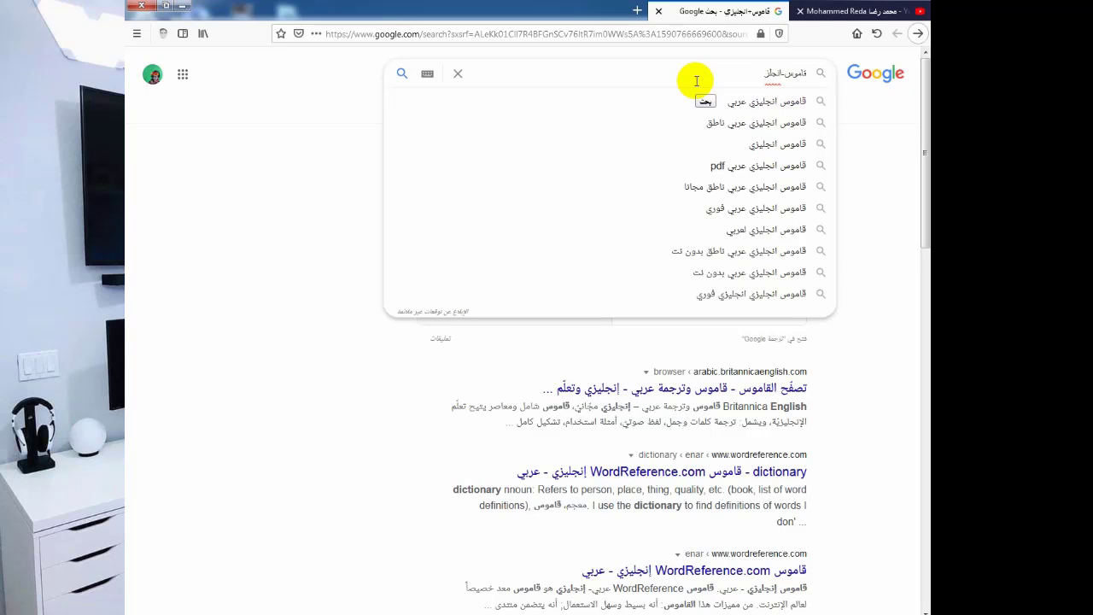
key("Return")
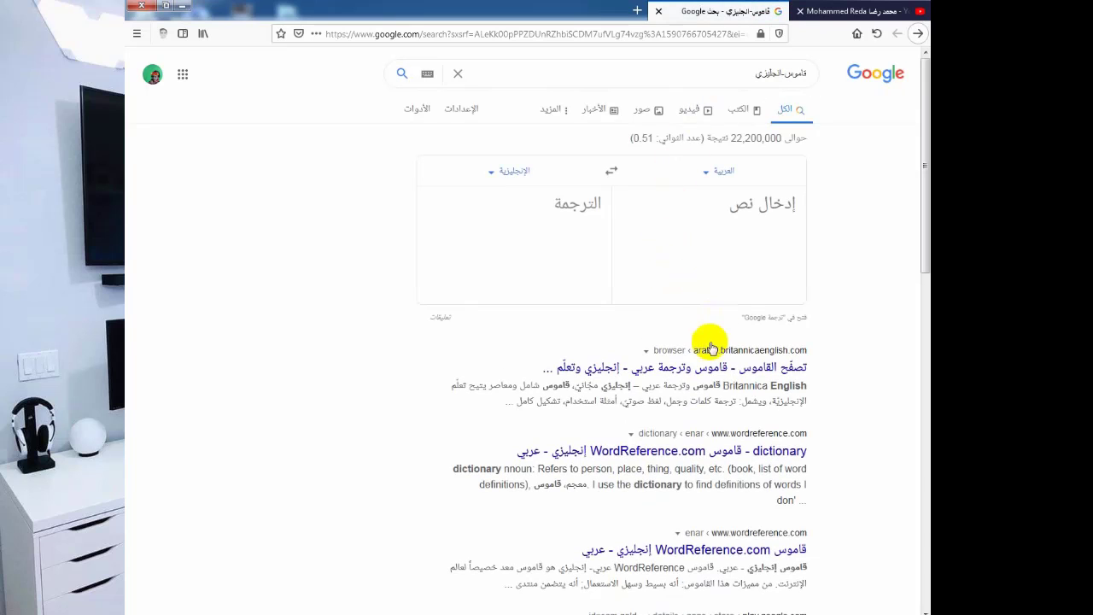
Look over the results and translate box, then delete the whole search query.
scroll(709, 342, "down", 8)
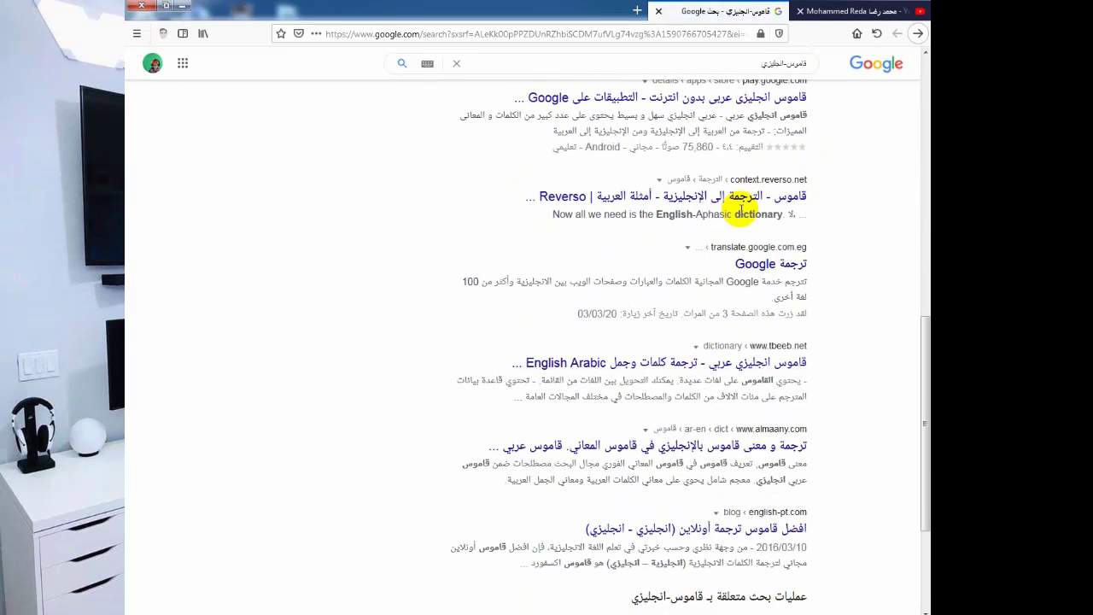
scroll(695, 247, "down", 2)
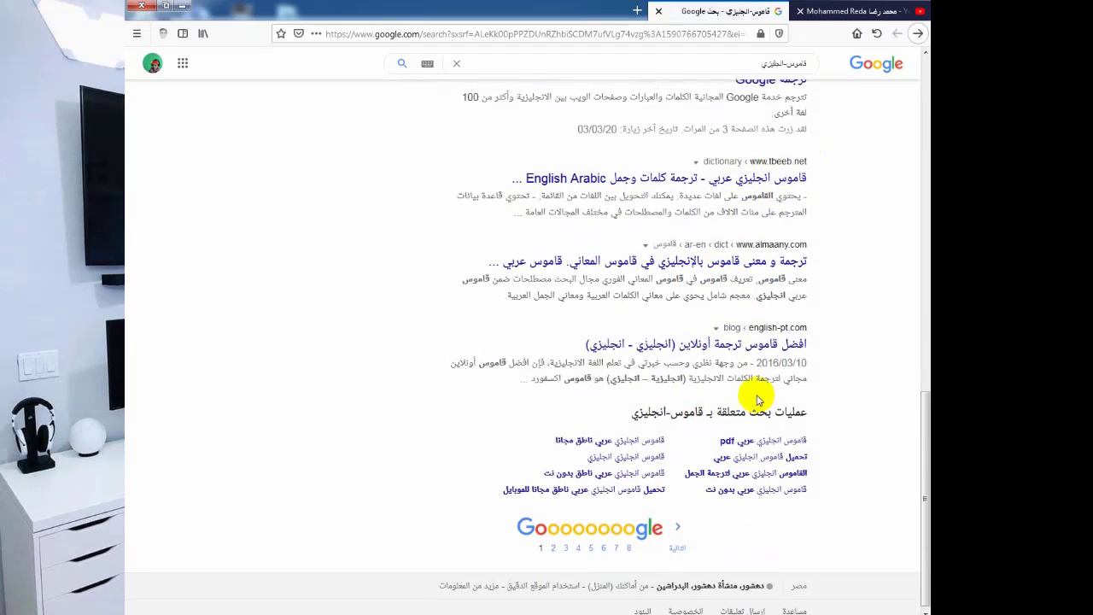
scroll(683, 401, "up", 10)
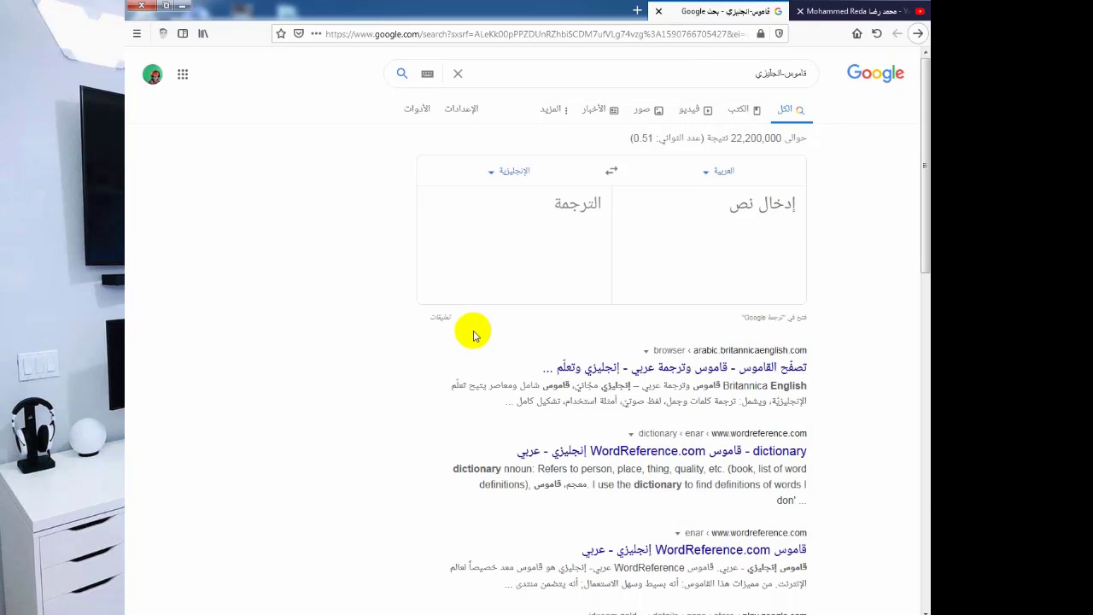
triple_click(694, 67)
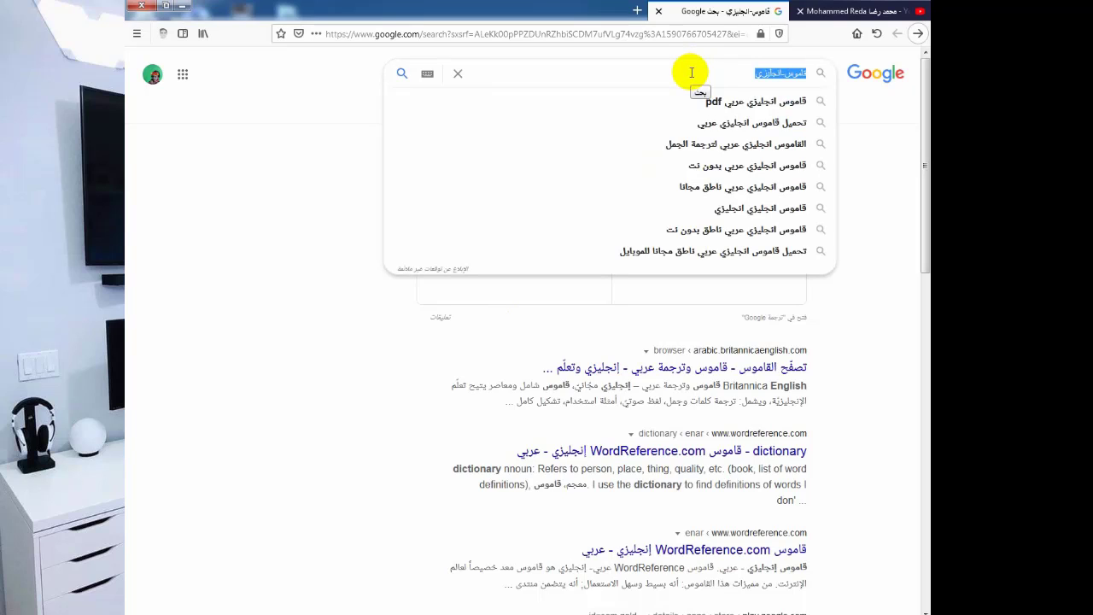
key("BackSpace")
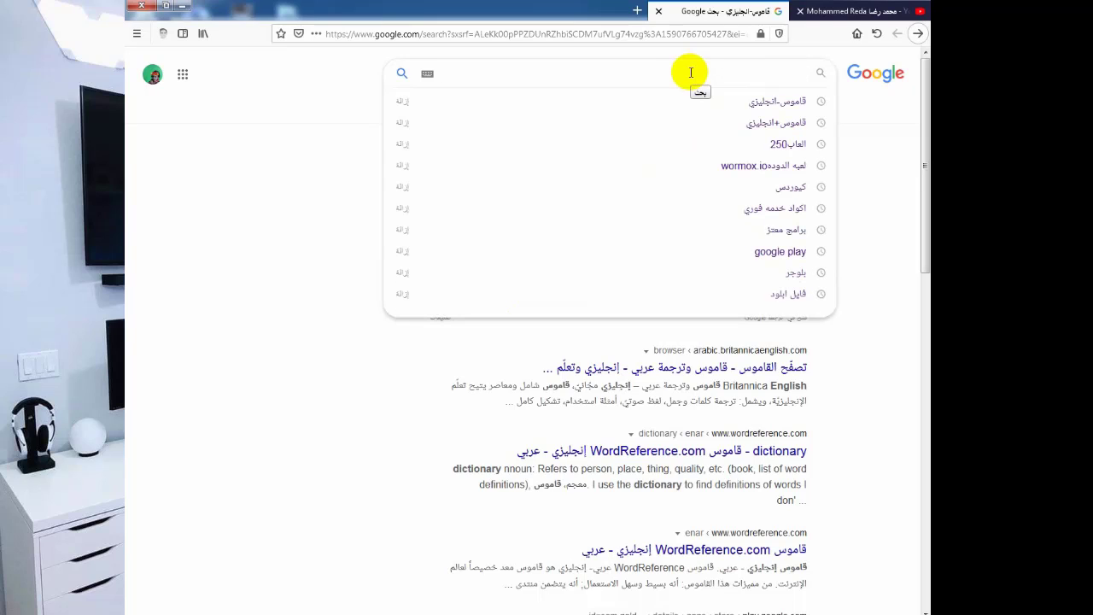
Minimize Firefox and create a new text document on the desktop.
left_click(415, 608)
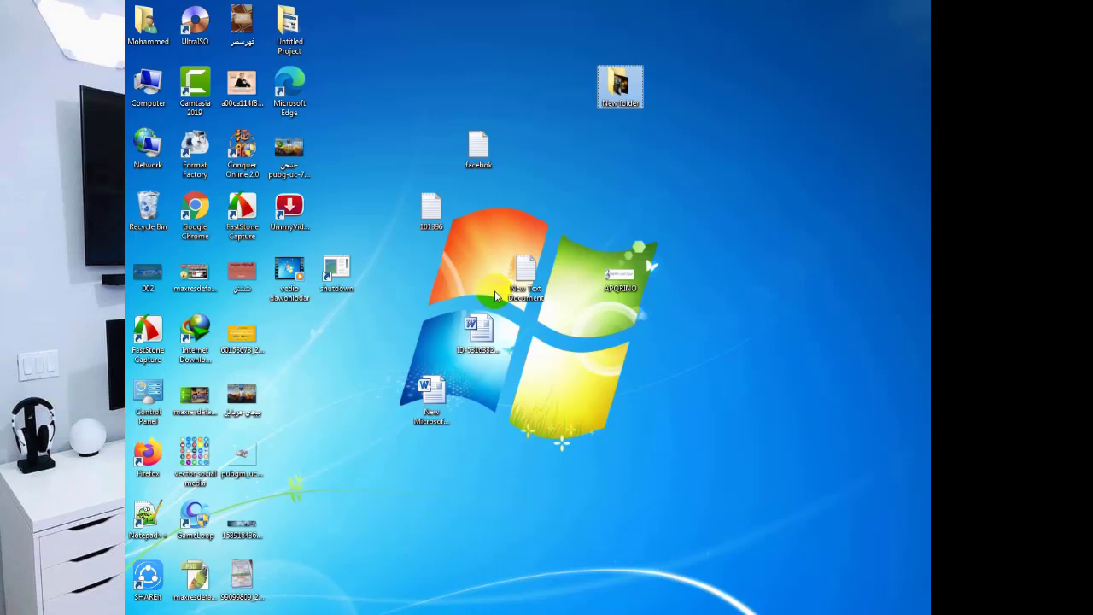
right_click(533, 179)
mouse_move(672, 335)
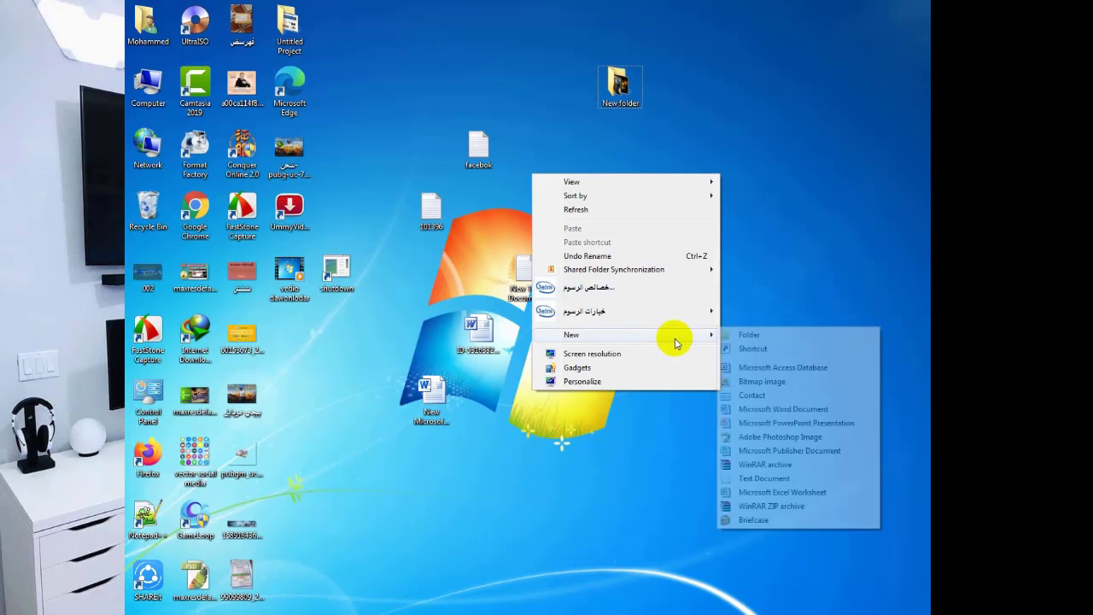
left_click(767, 482)
Open the new document in Notepad, maximize it, and look over the File and Format menus.
double_click(524, 198)
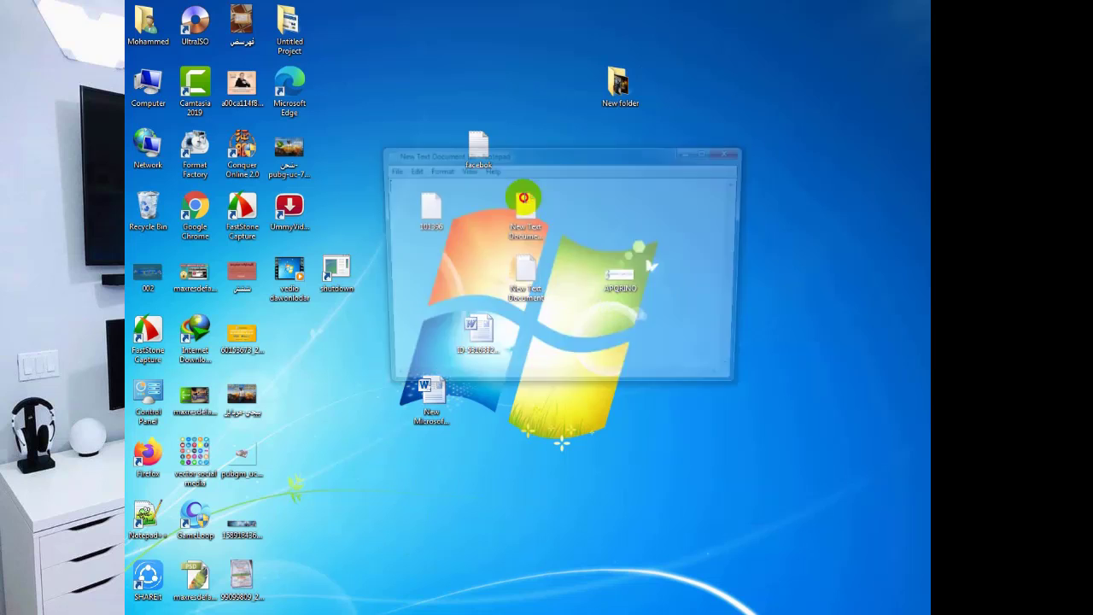
left_click(709, 155)
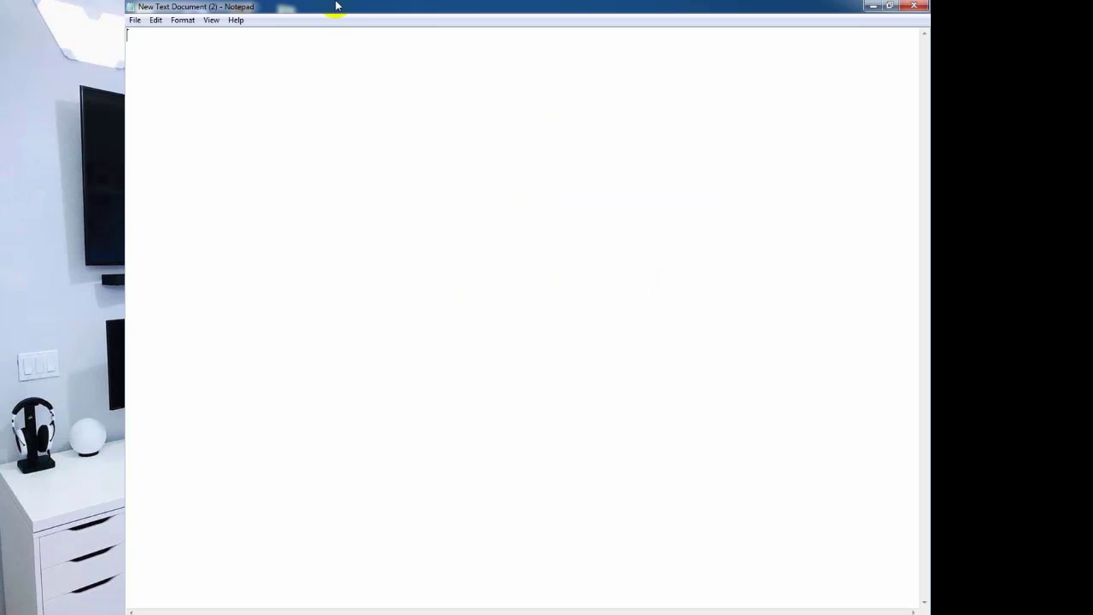
left_click(136, 20)
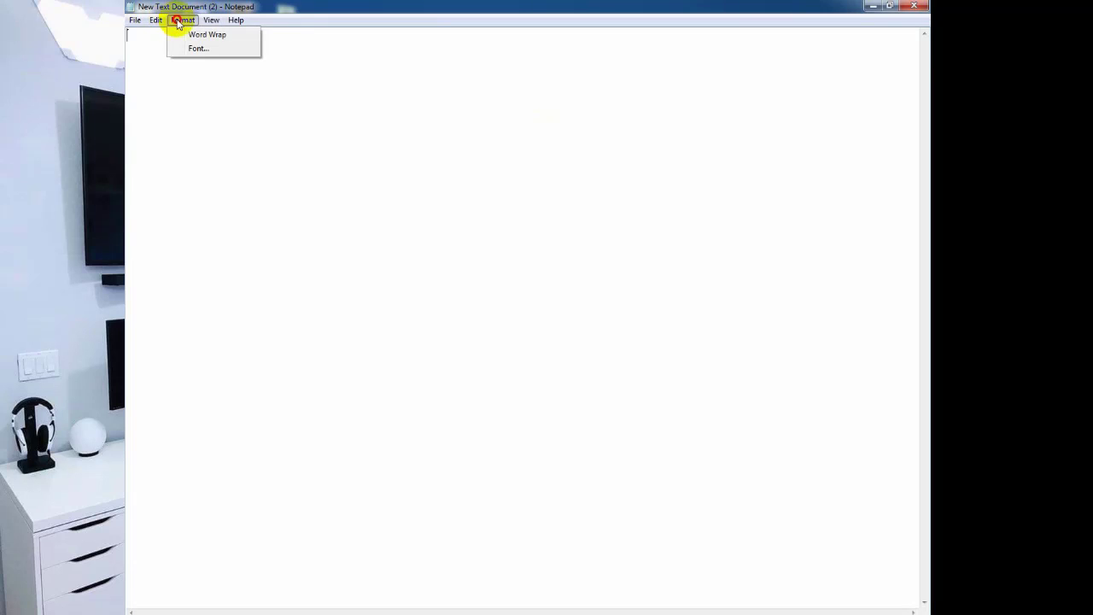
left_click(195, 35)
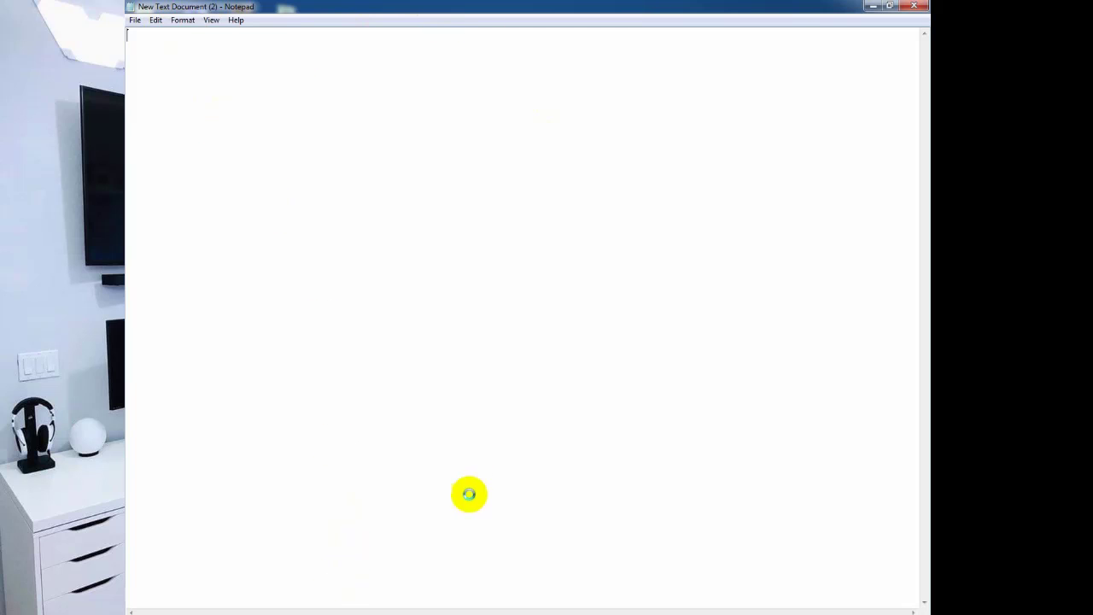
Choose Lucida Console, Bold, size 72 in the Font dialog and apply it.
key("alt+o")
key("f")
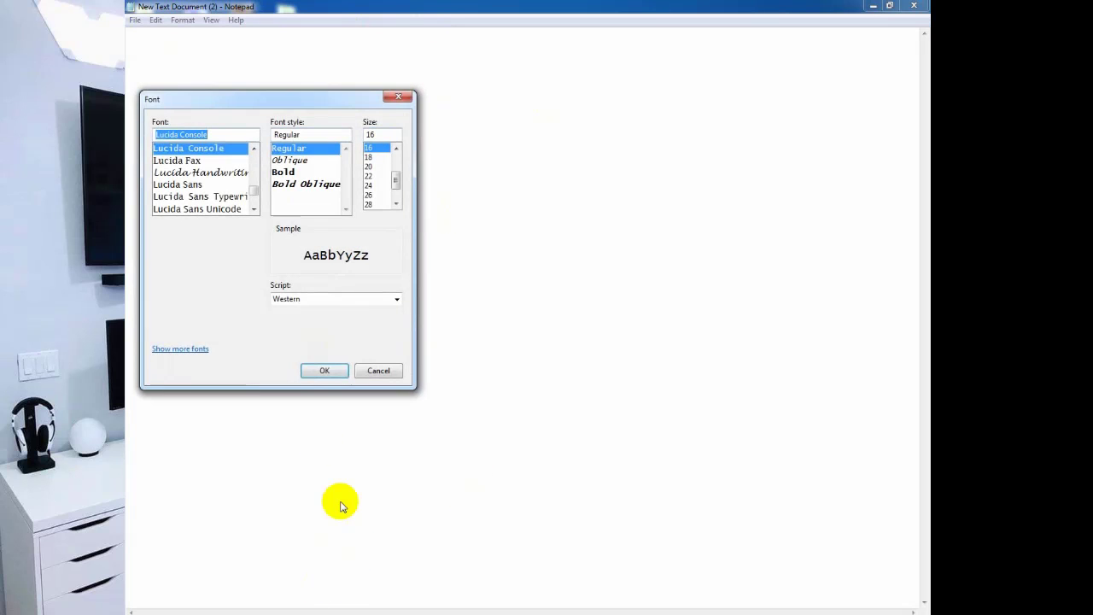
scroll(376, 175, "down", 1)
left_click(370, 204)
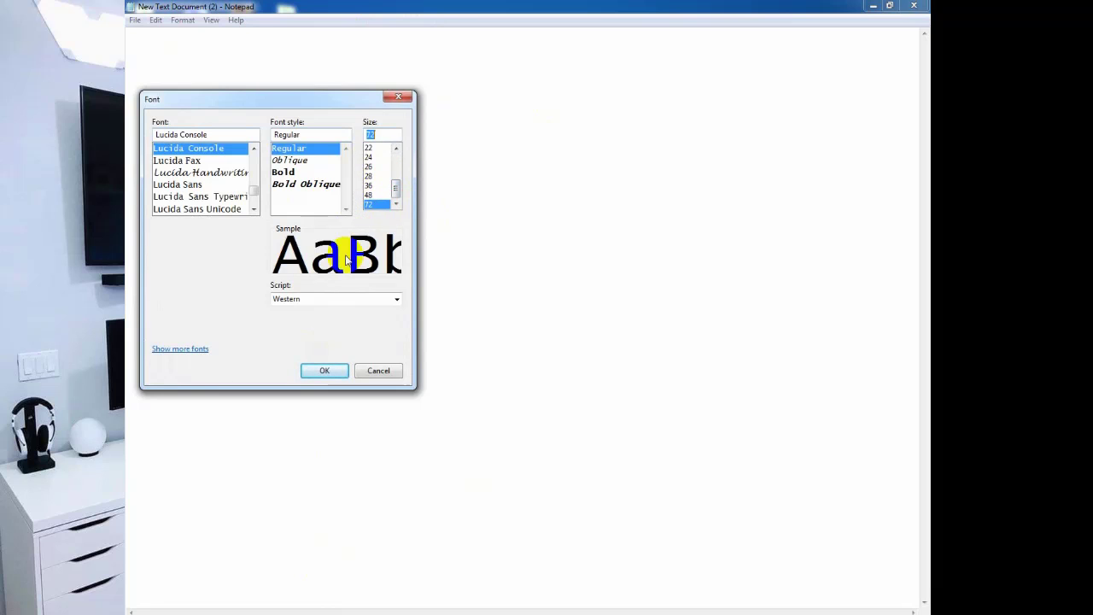
left_click(208, 173)
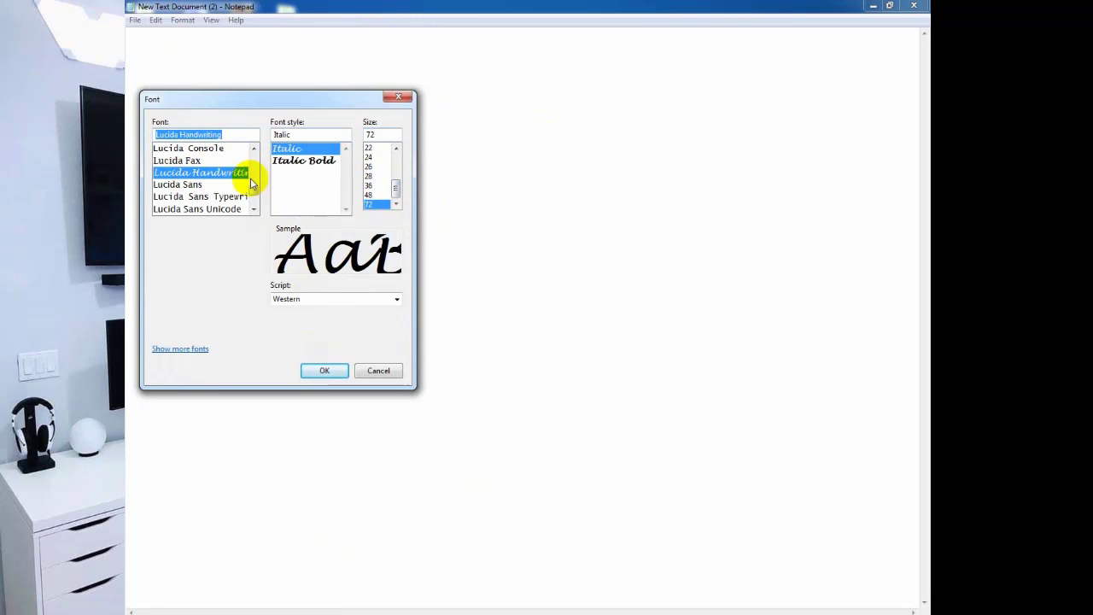
left_click(193, 150)
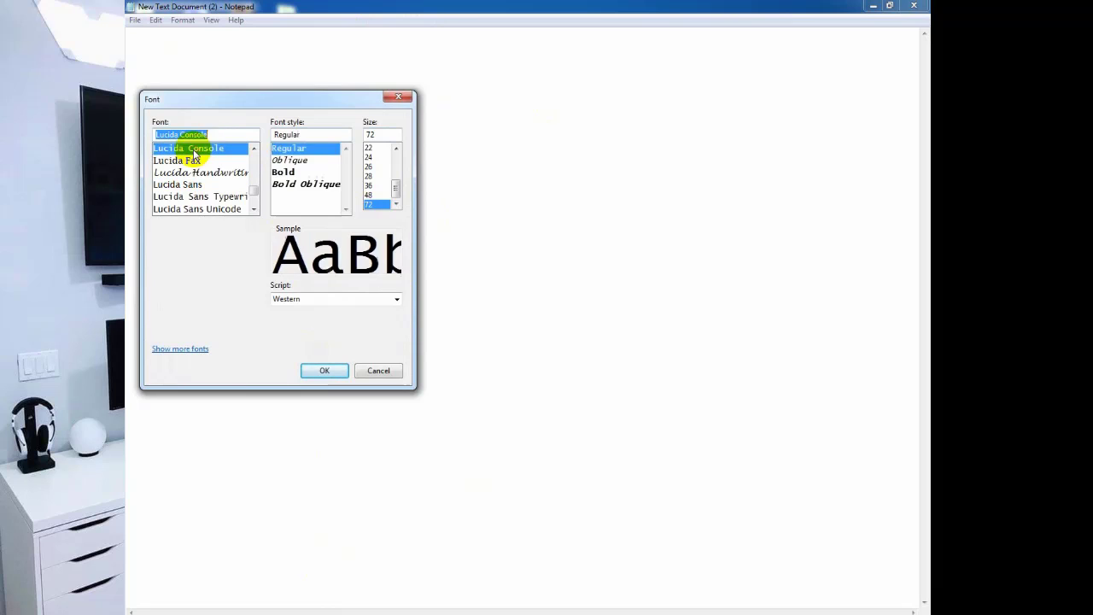
left_click(309, 172)
left_click(325, 370)
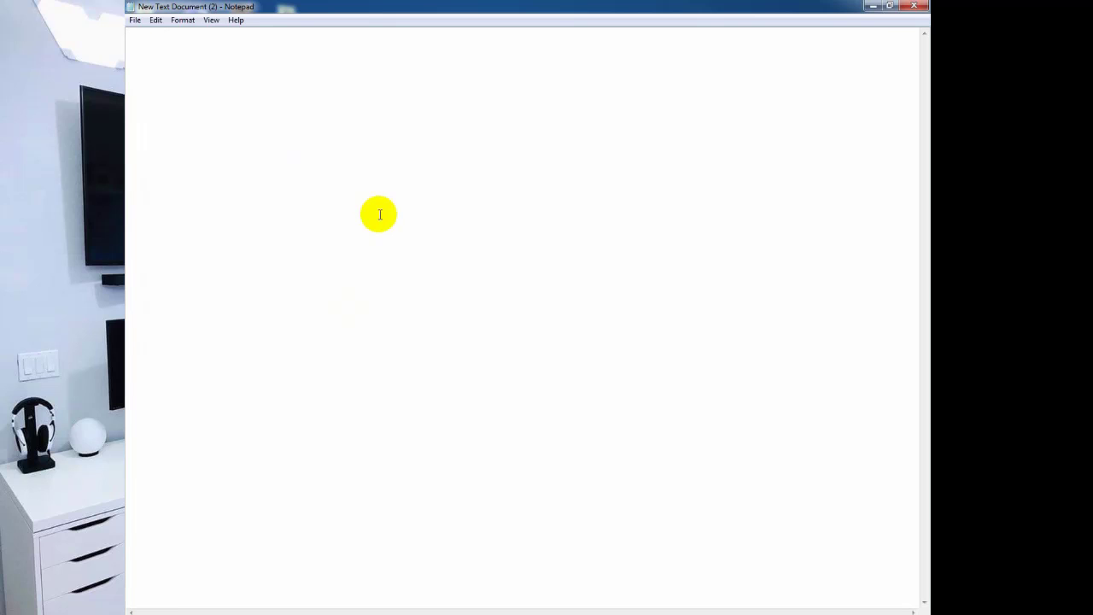
Type INTERNET and paste a second copy of it on a new line.
type("IN")
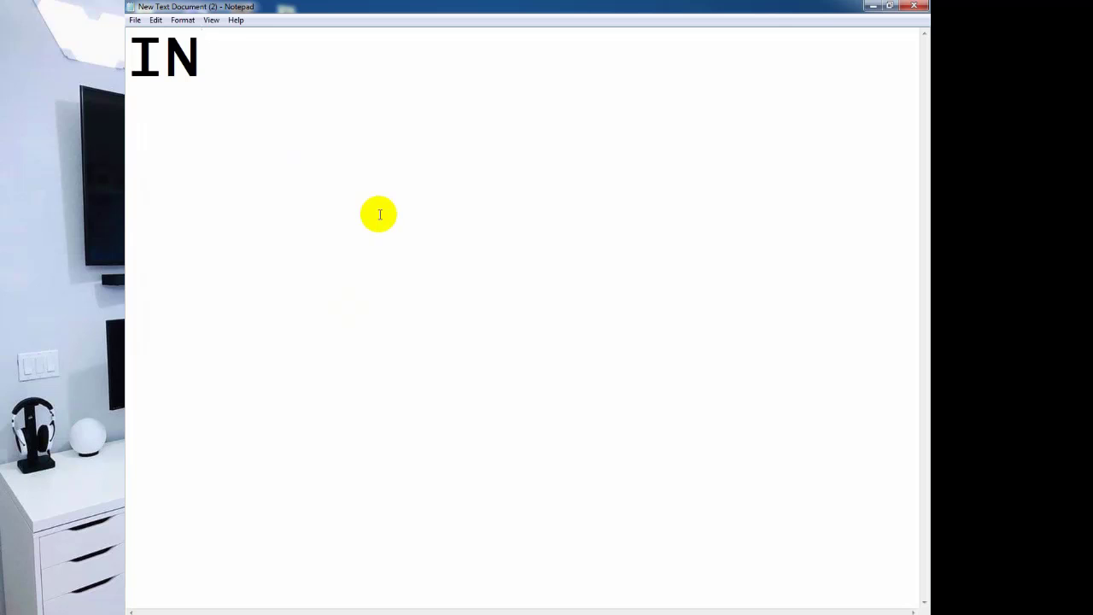
type("TER")
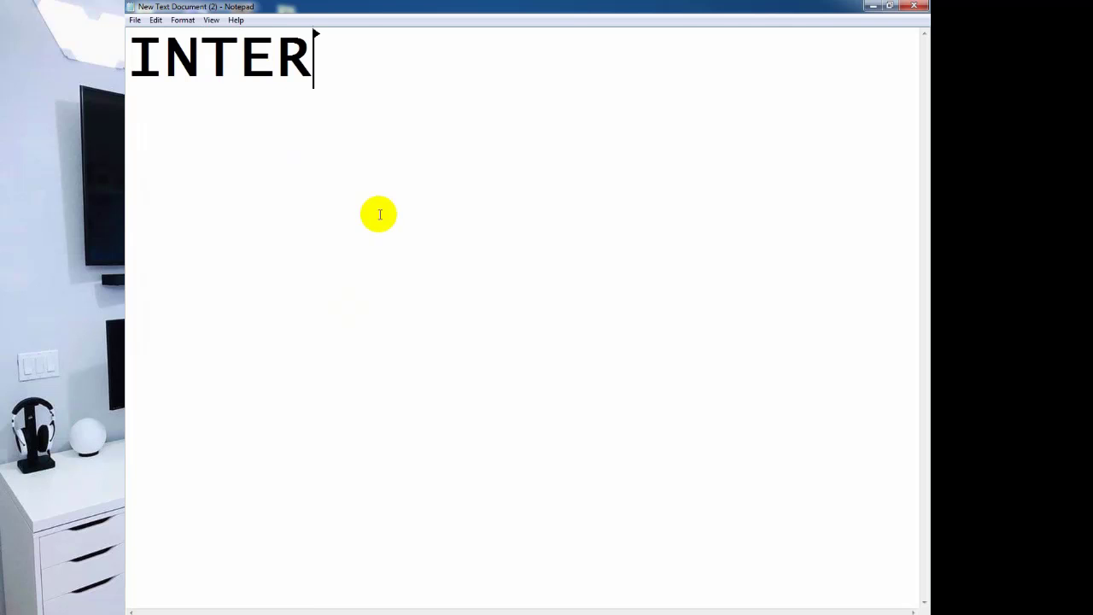
type("NET")
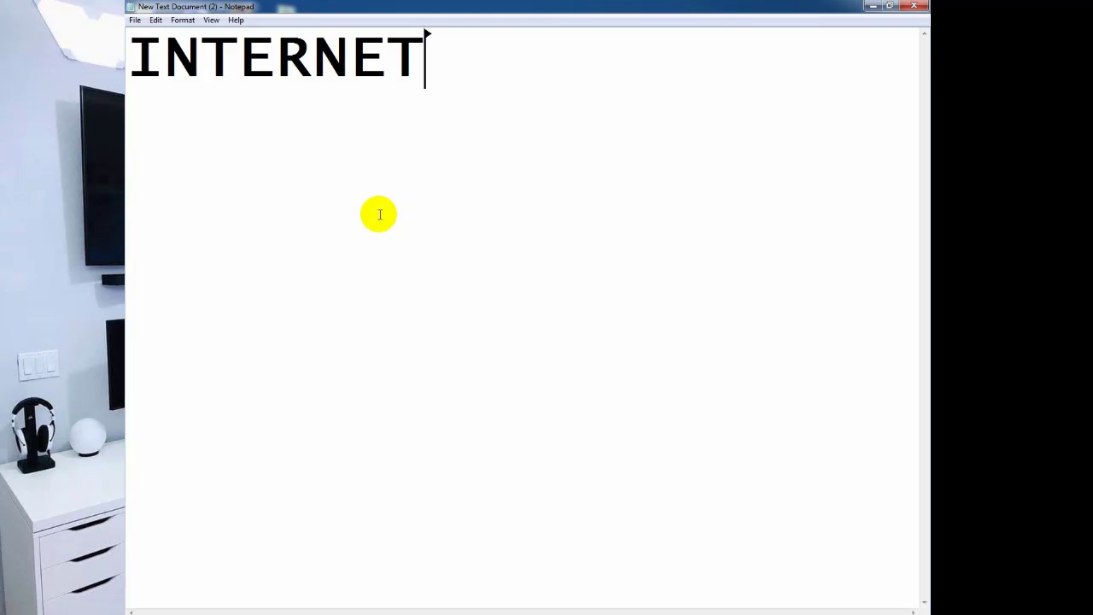
key("ctrl+a")
key("ctrl+c")
left_click(391, 147)
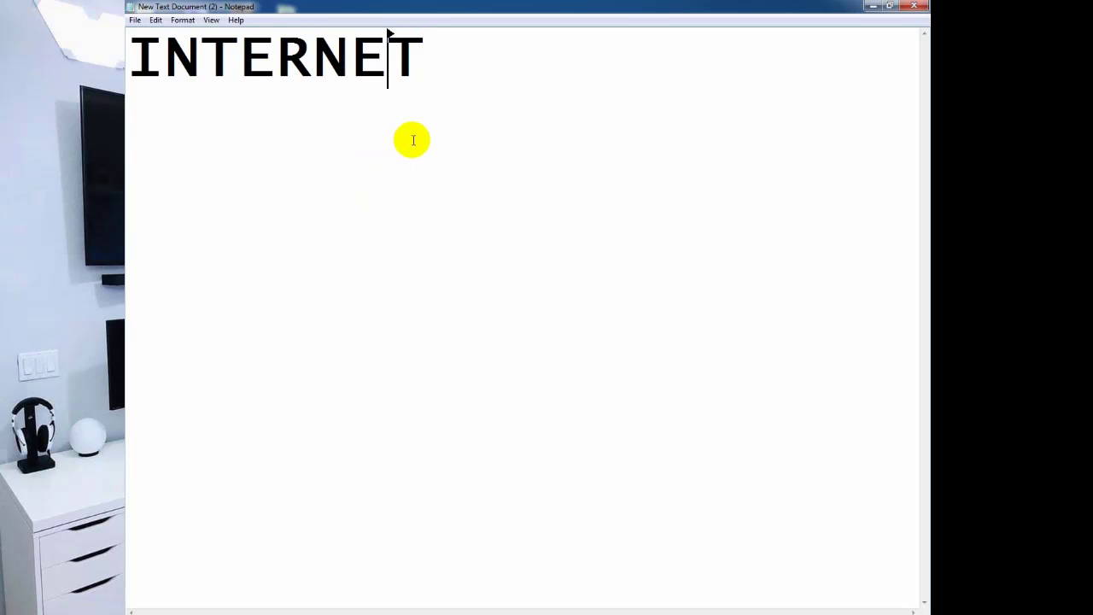
left_click(433, 122)
key("Return")
key("ctrl+v")
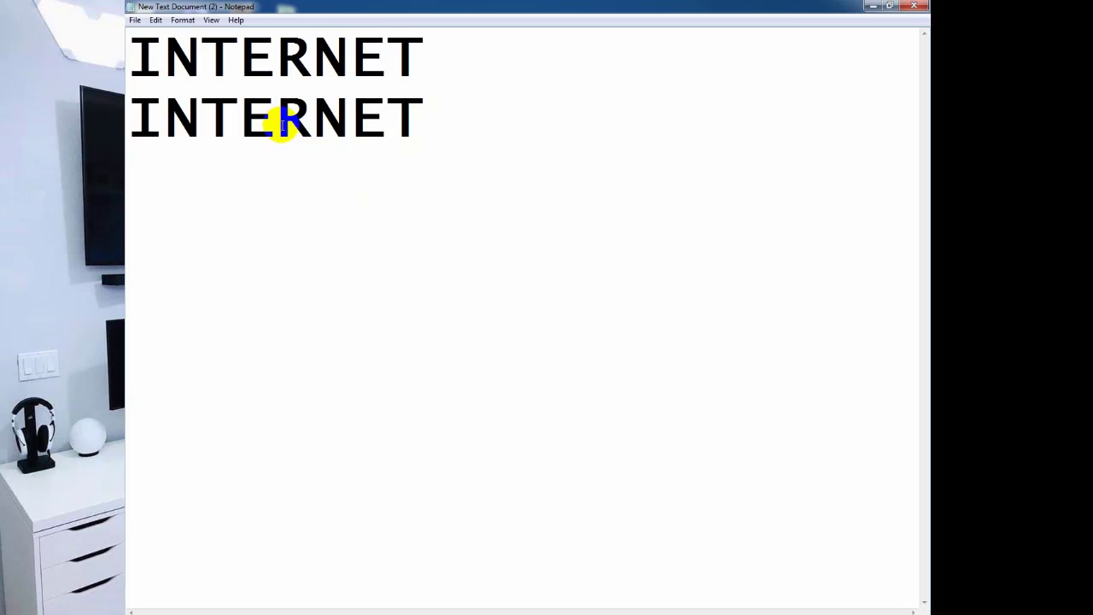
Insert an A between R and N on the second line, making INTERANET.
left_click(310, 125)
type("A")
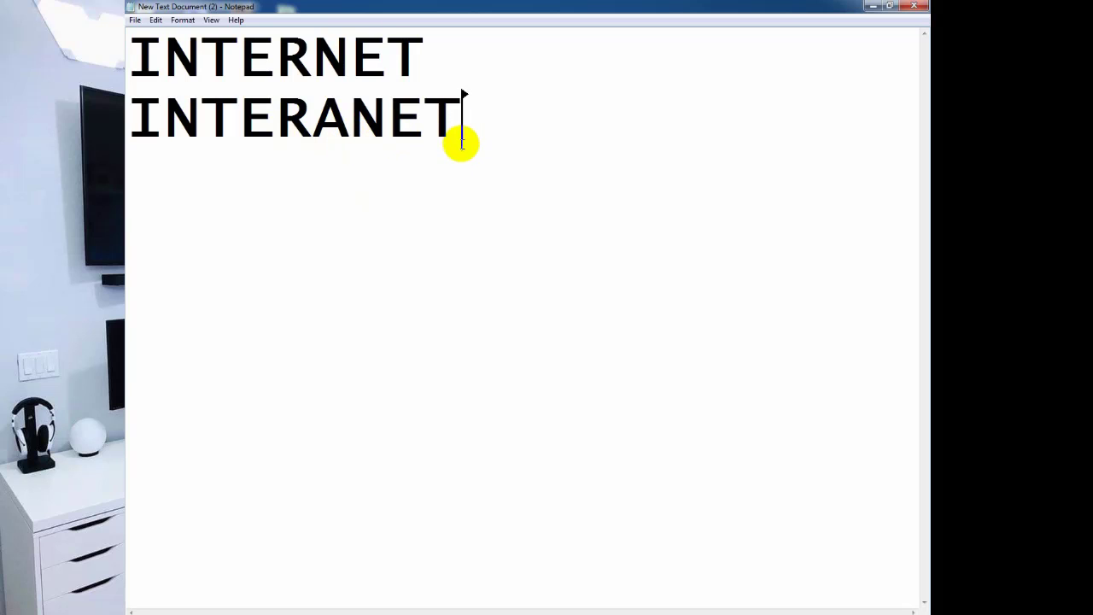
left_click_drag(345, 119, 315, 120)
left_click(313, 35)
left_click(350, 119)
left_click(314, 38)
left_click(350, 124)
left_click(315, 47)
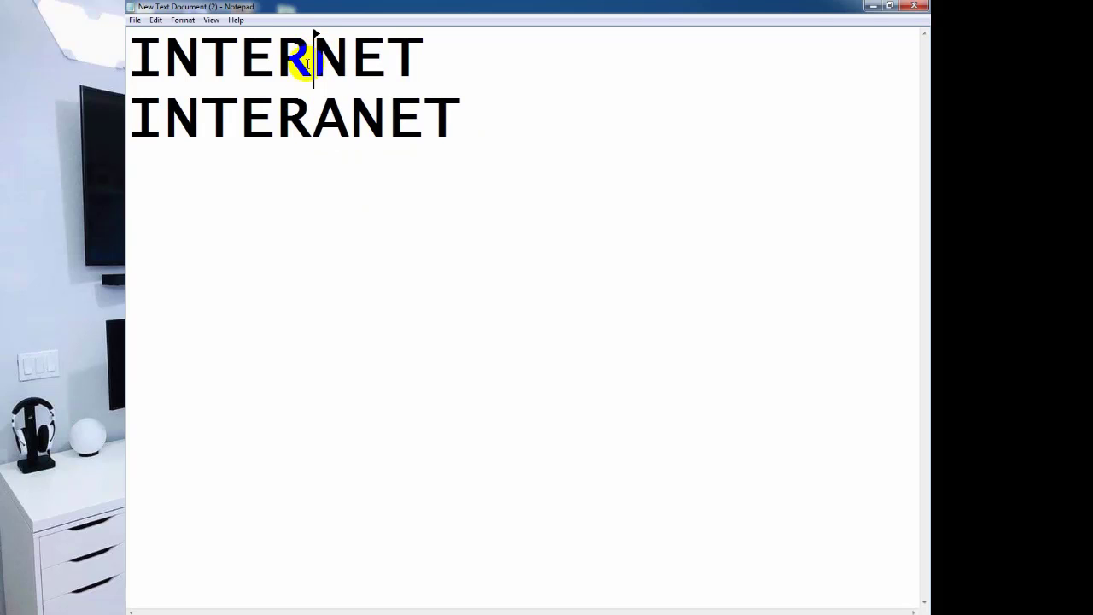
Start a third line below INTERANET with 'HTML-'.
left_click_drag(422, 51, 130, 54)
left_click(460, 117)
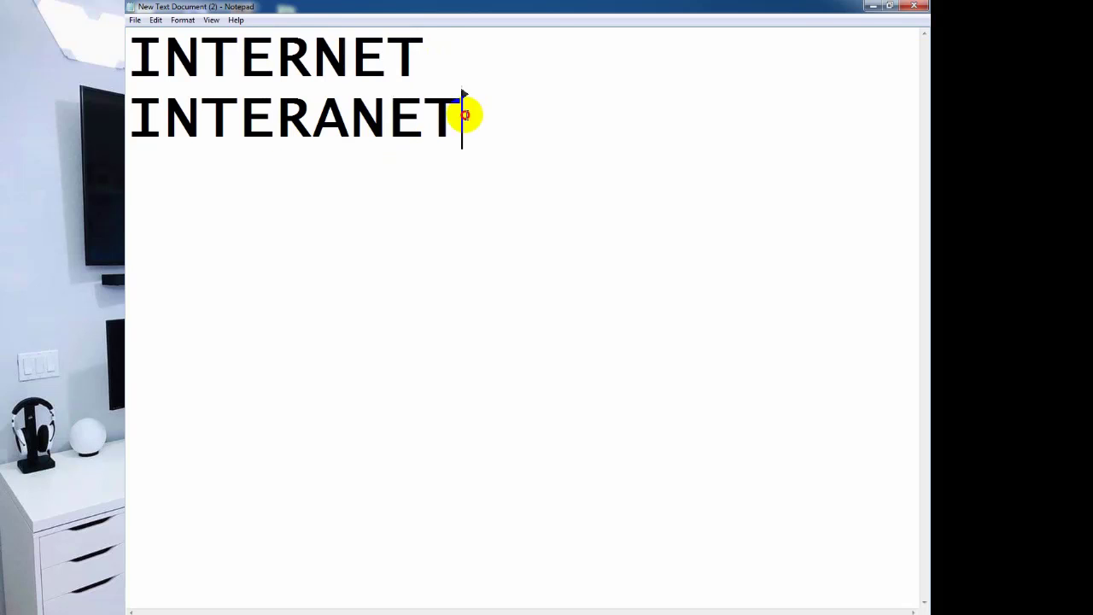
left_click_drag(460, 118, 130, 122)
left_click(484, 129)
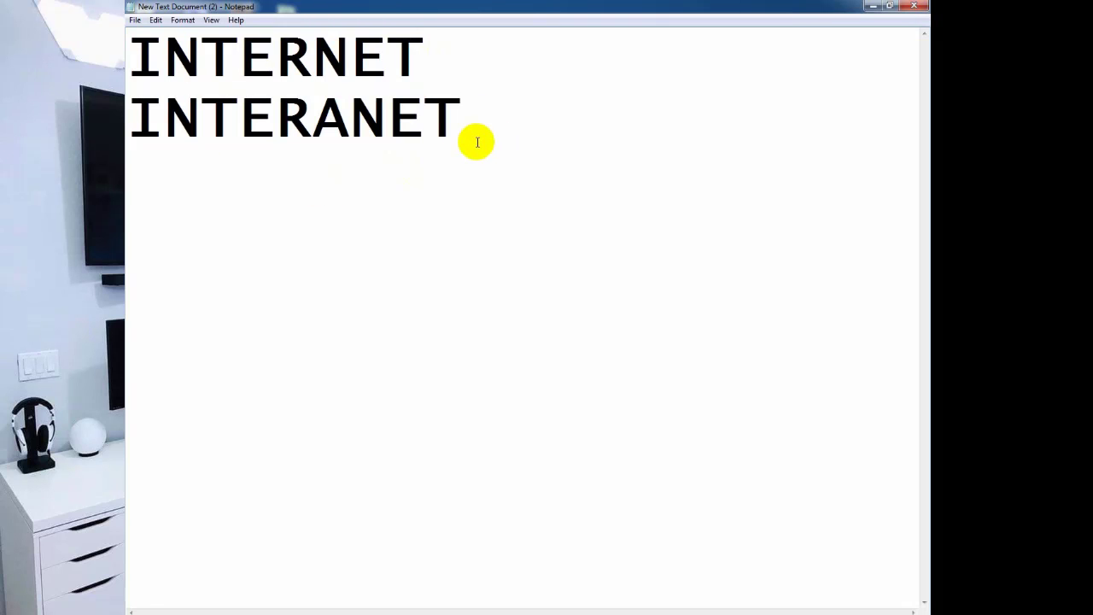
key("Return")
type("HT")
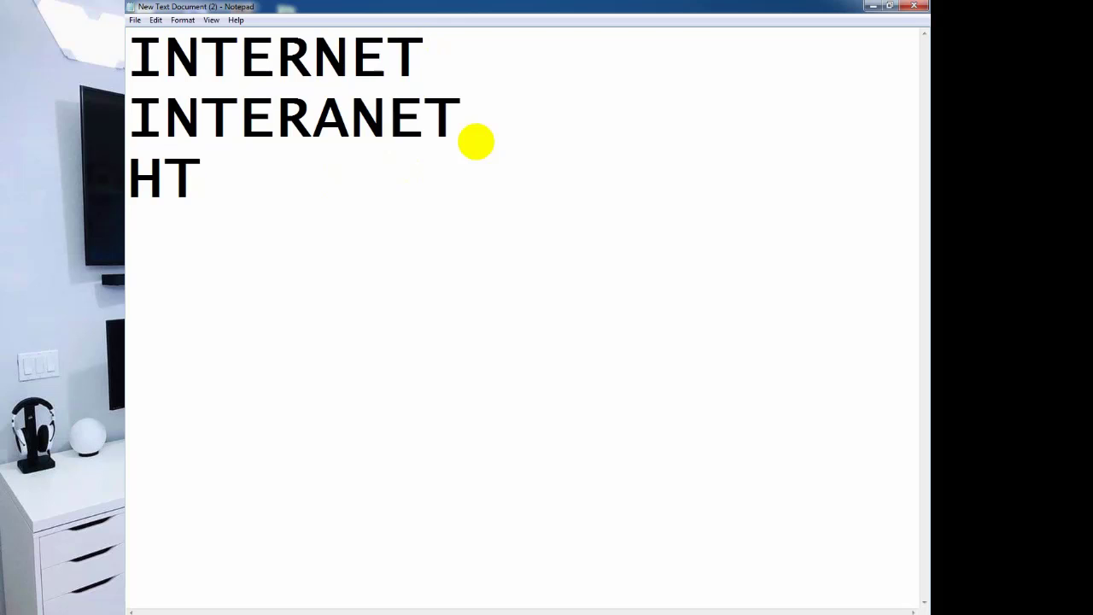
type("ML-")
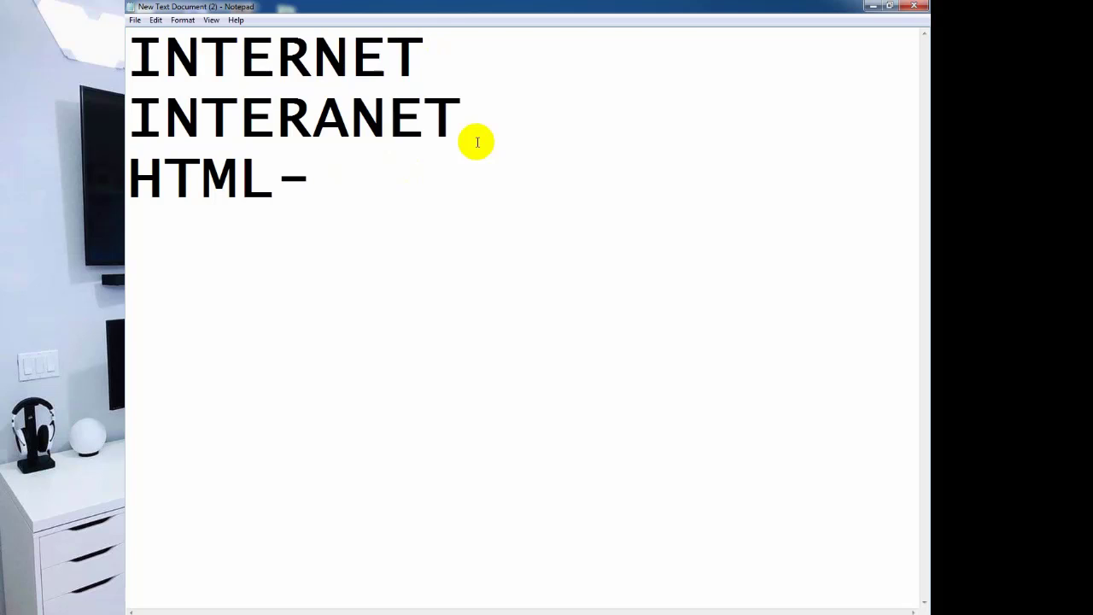
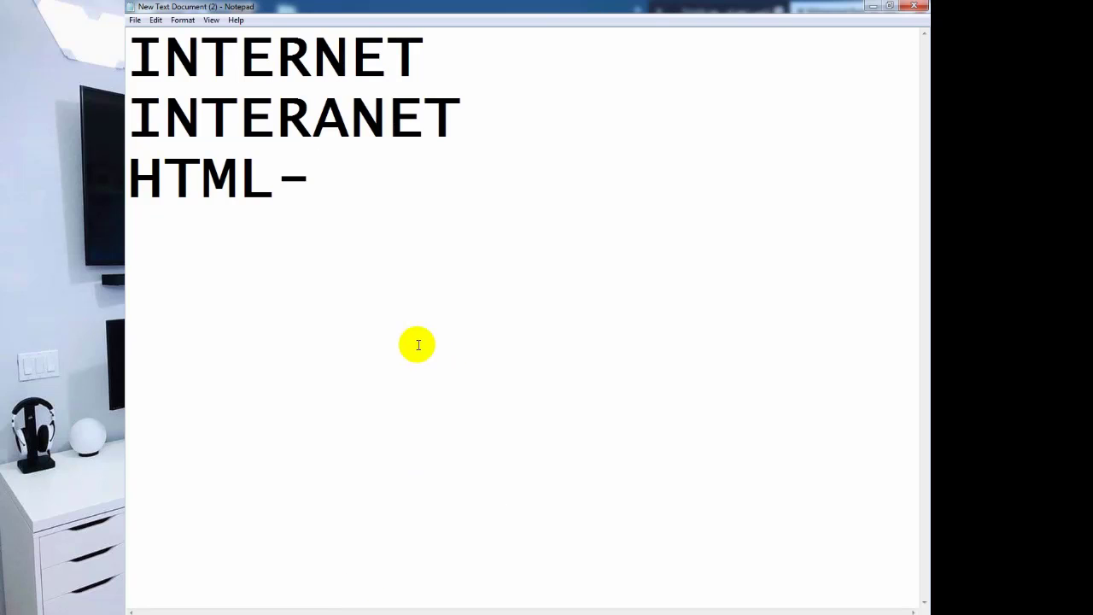
Add an ISP- line and a URL- line below HTML-.
key("Return")
type("ISP")
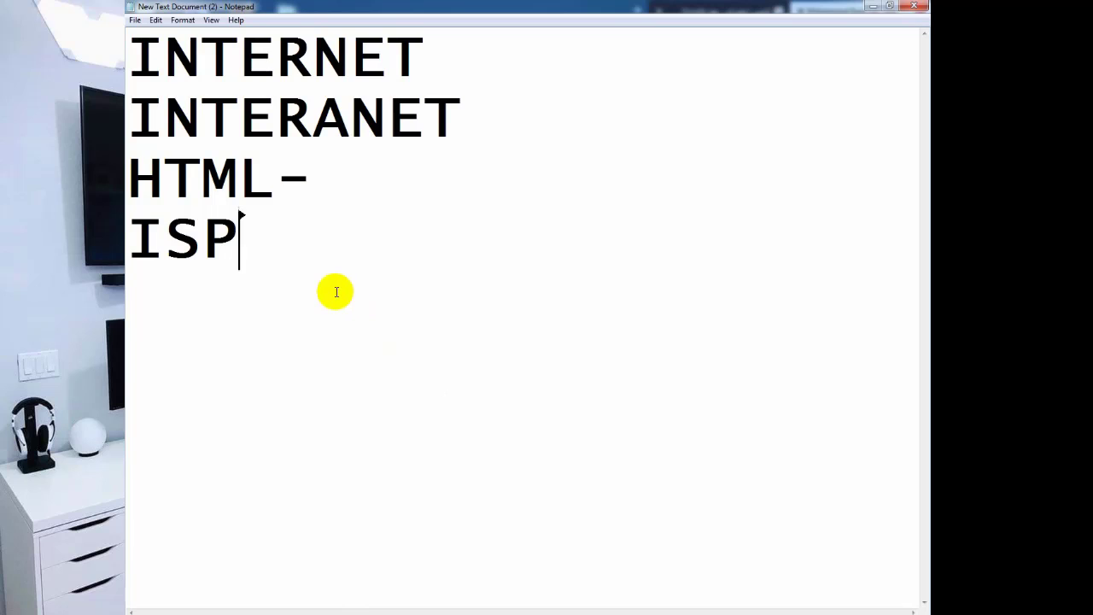
type("-")
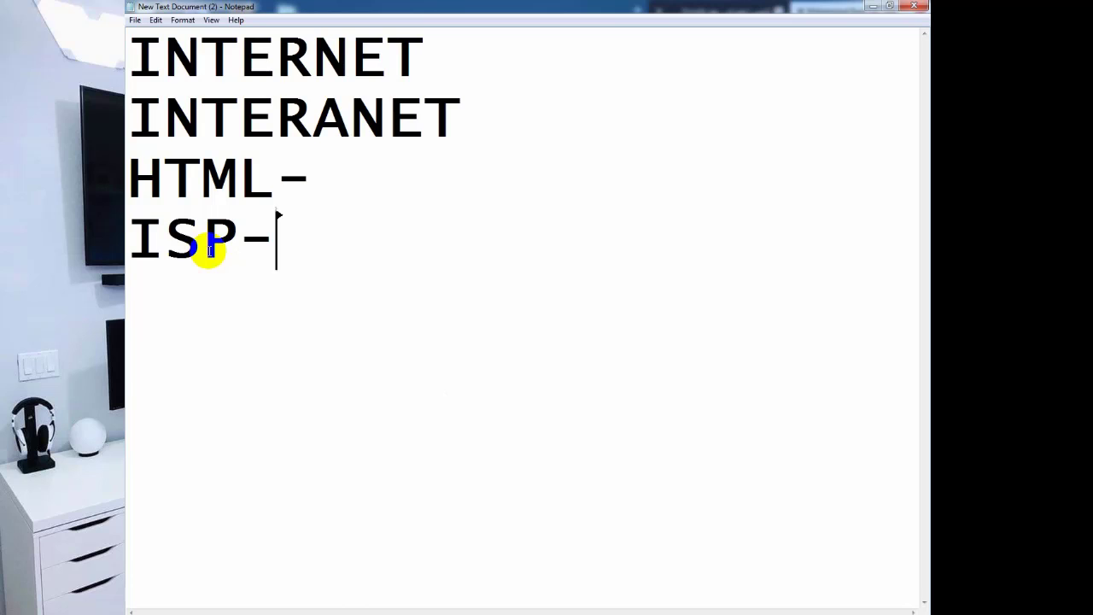
key("Return")
type("U")
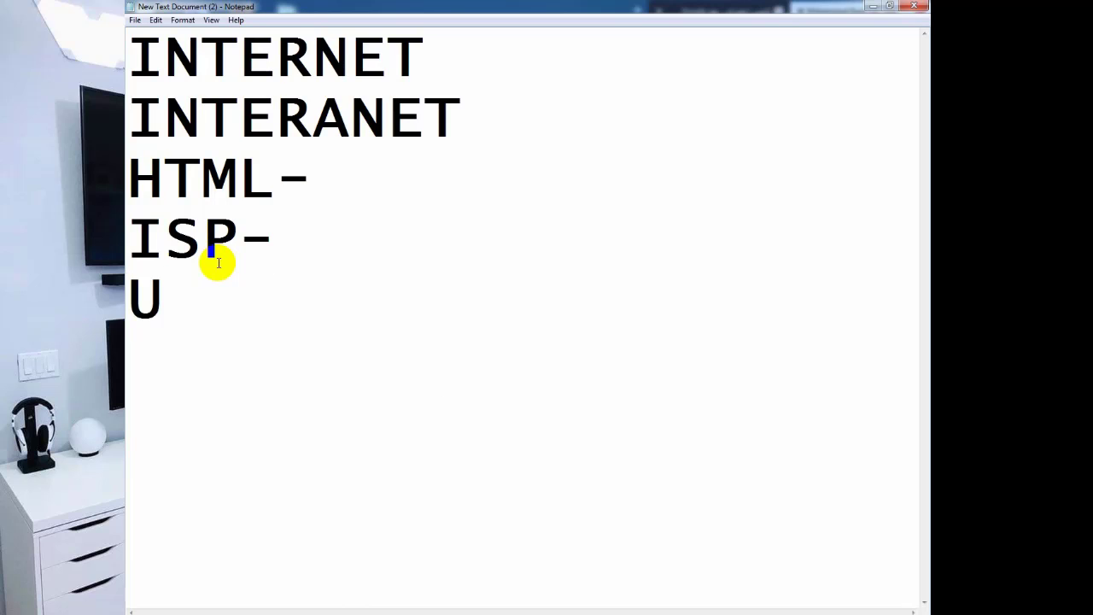
type("RL")
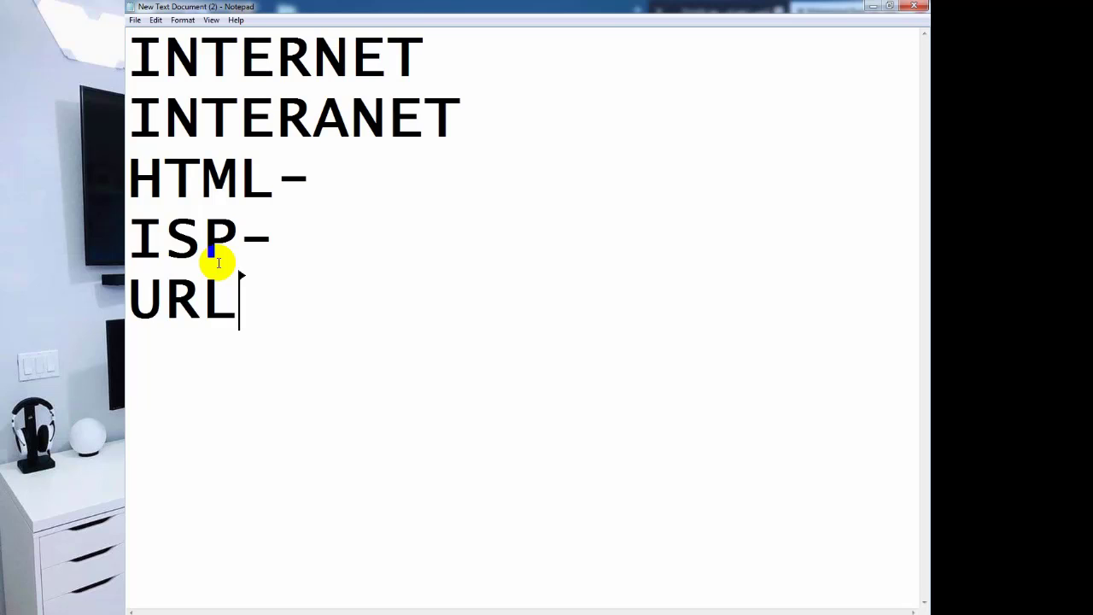
type("-")
Append the Arabic gloss 'اللينك او الرابط او الموقع' to the URL- line and start a new line.
left_click(293, 302)
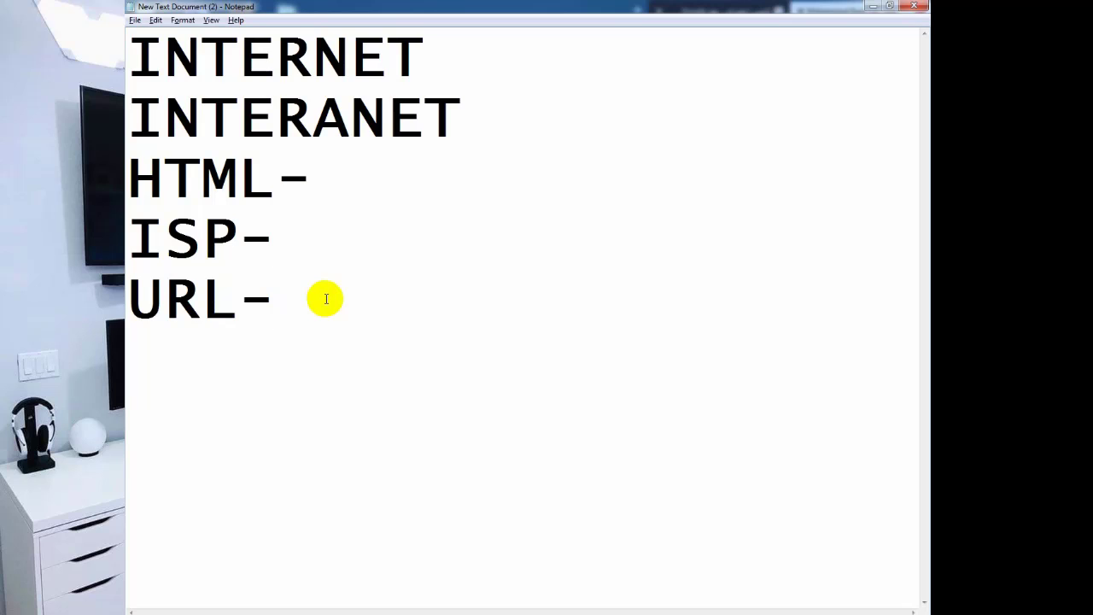
type("اللي")
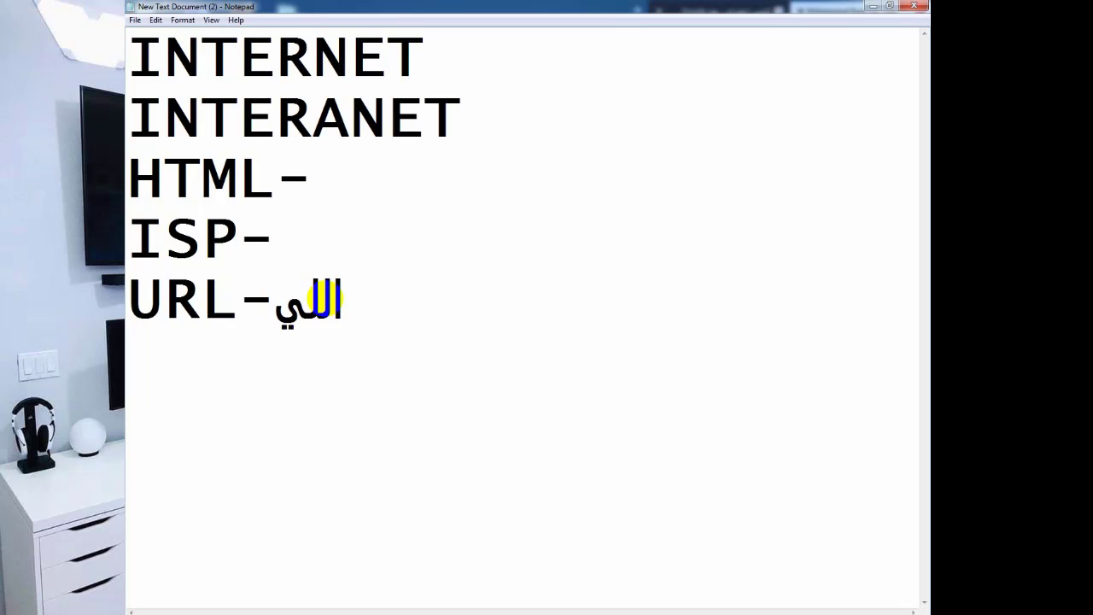
type("نك ا")
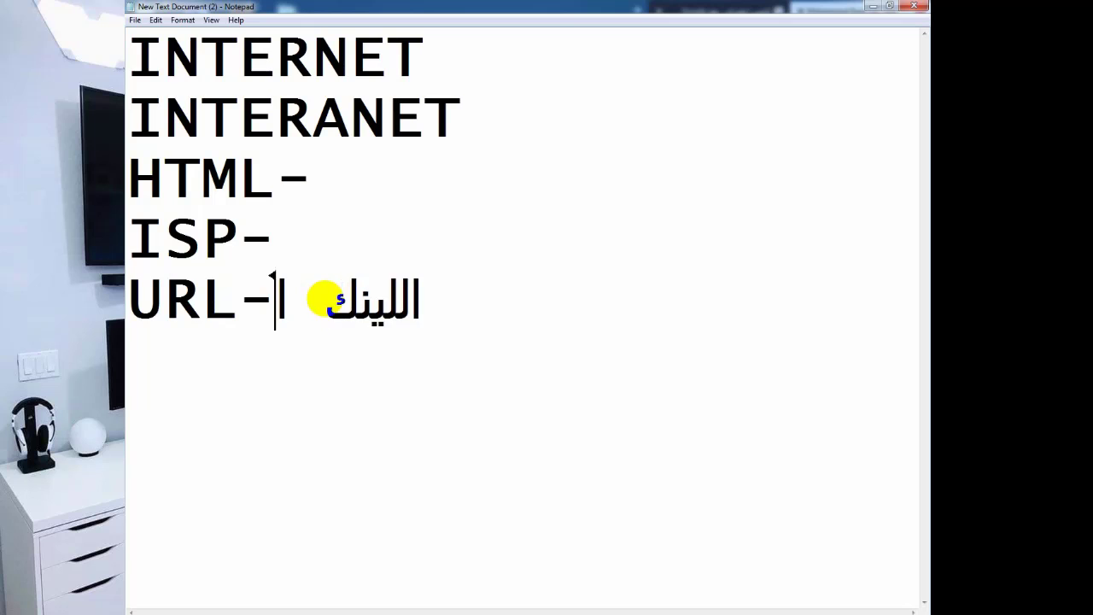
type("و الراب")
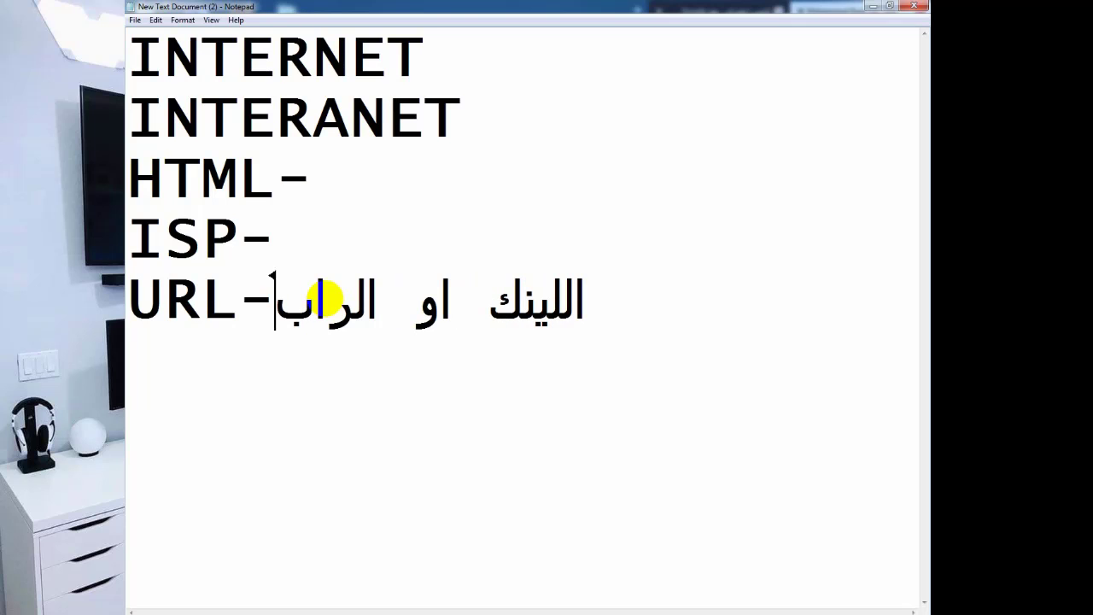
type("ط او ا")
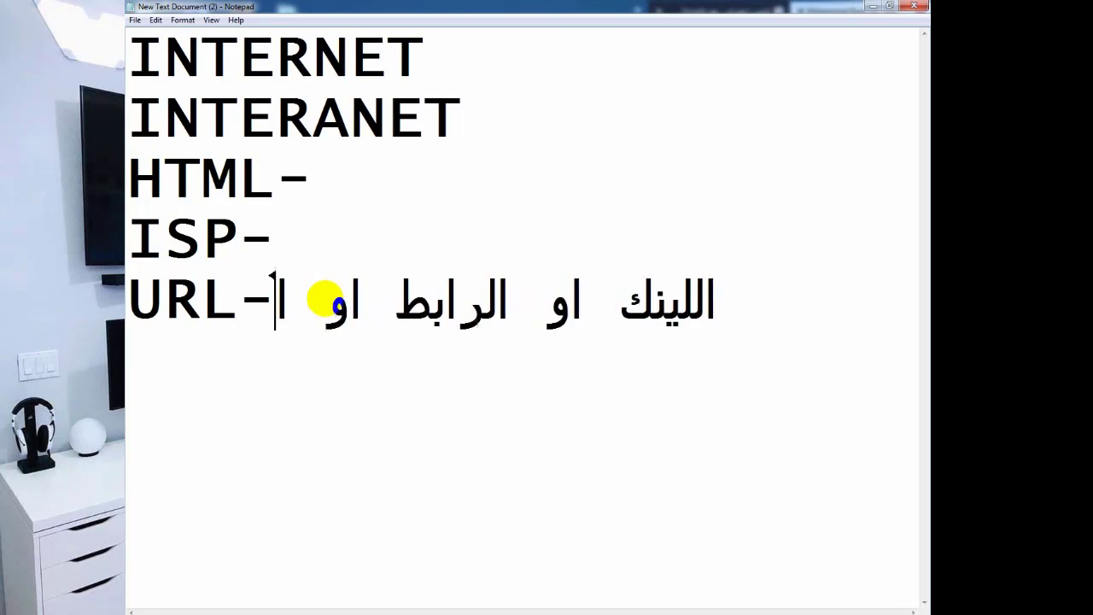
type("لموقغ")
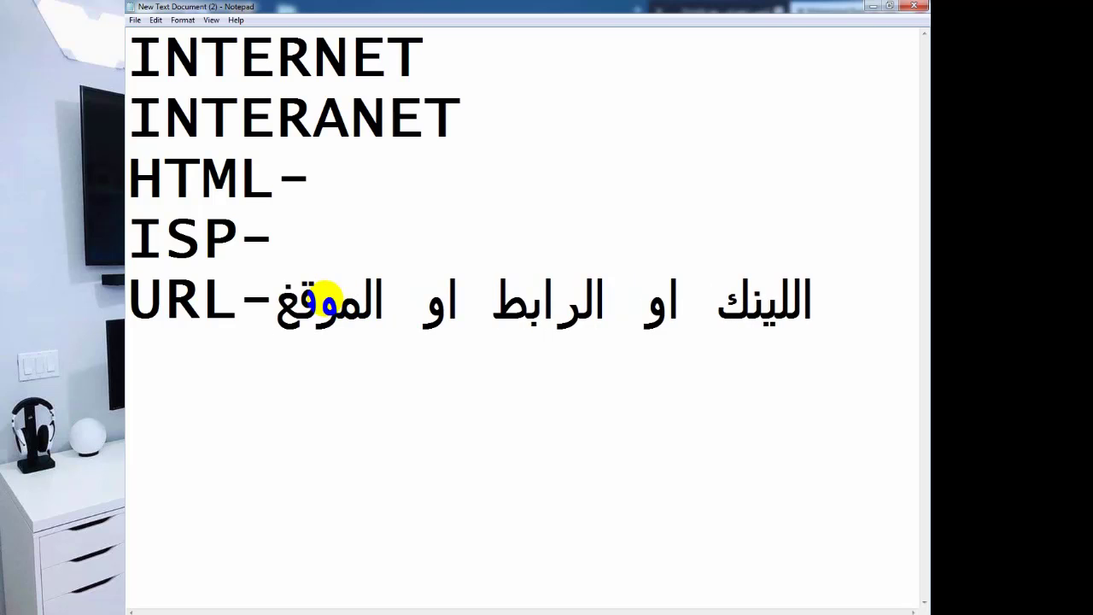
key("BackSpace")
type("ع")
key("Return")
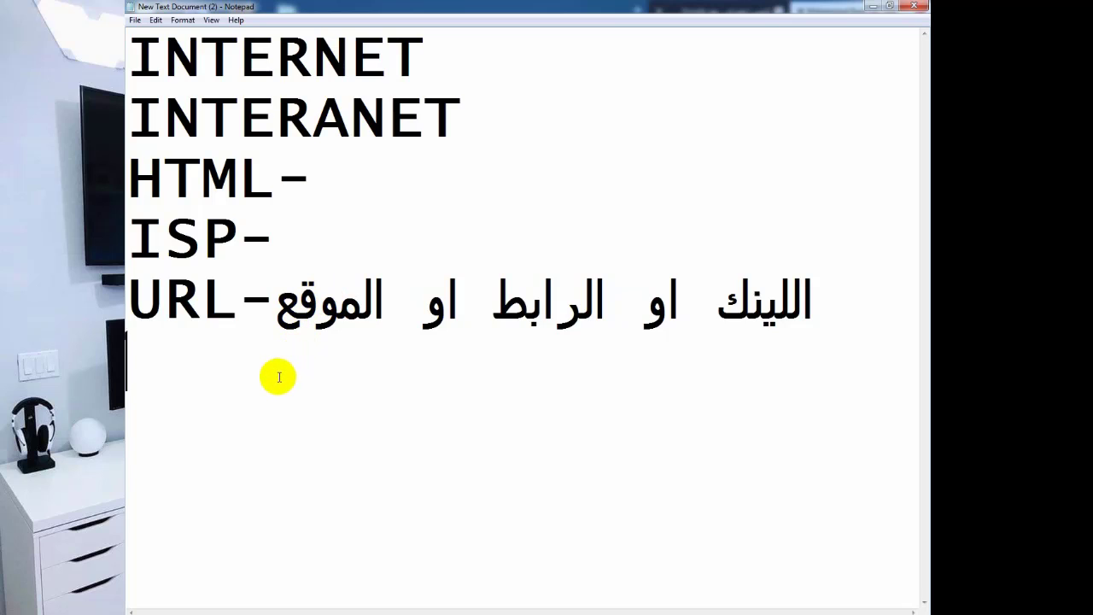
Add the E-MAIL- and FTP entries on lines below the URL line.
type("E")
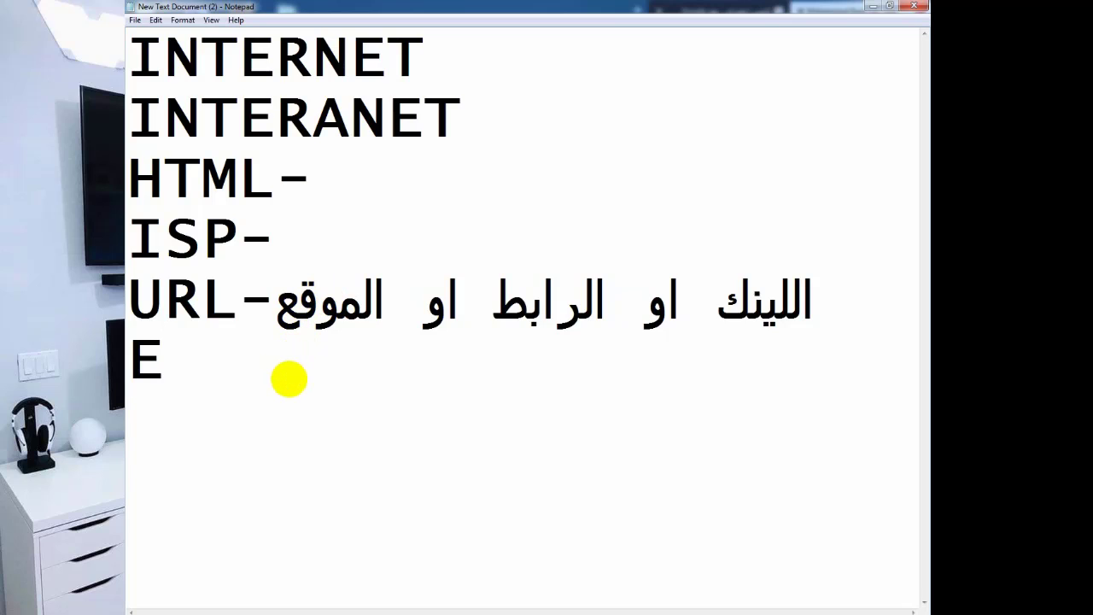
type("-MAI")
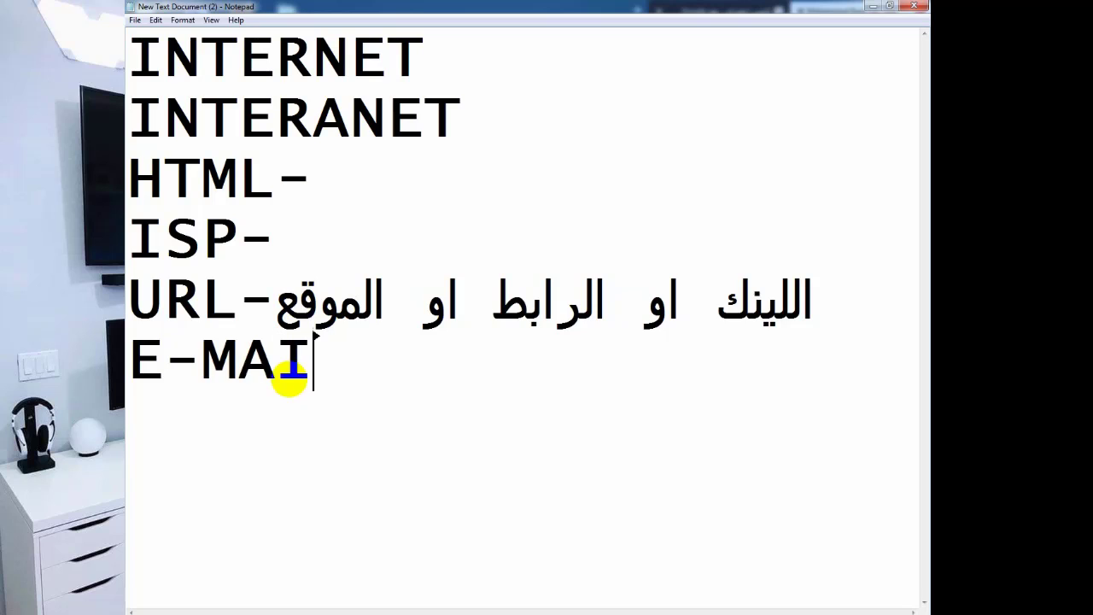
type("L-")
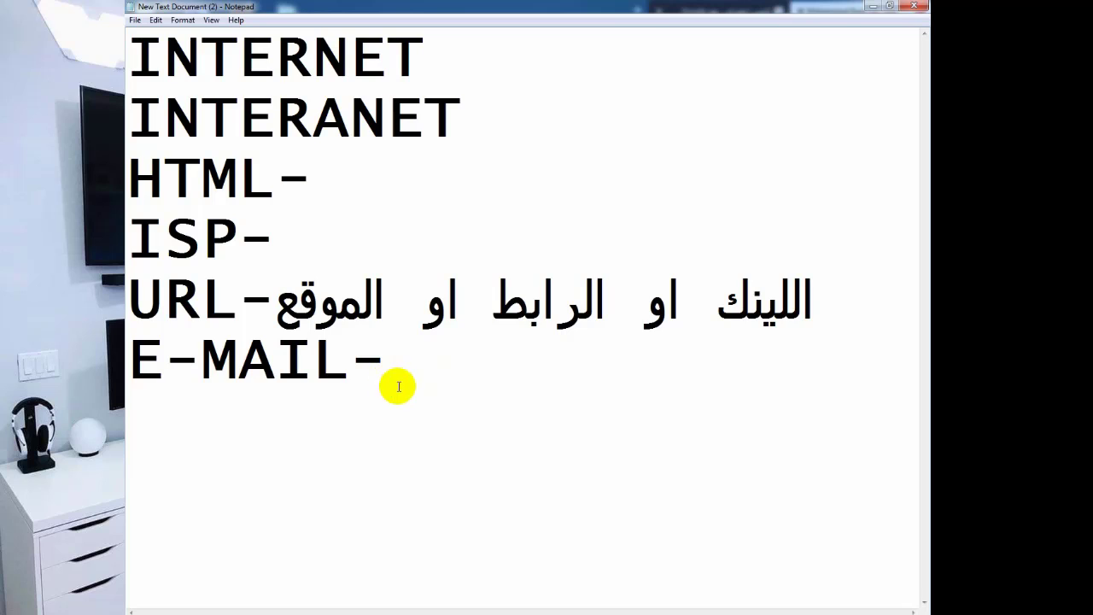
left_click_drag(342, 372, 137, 357)
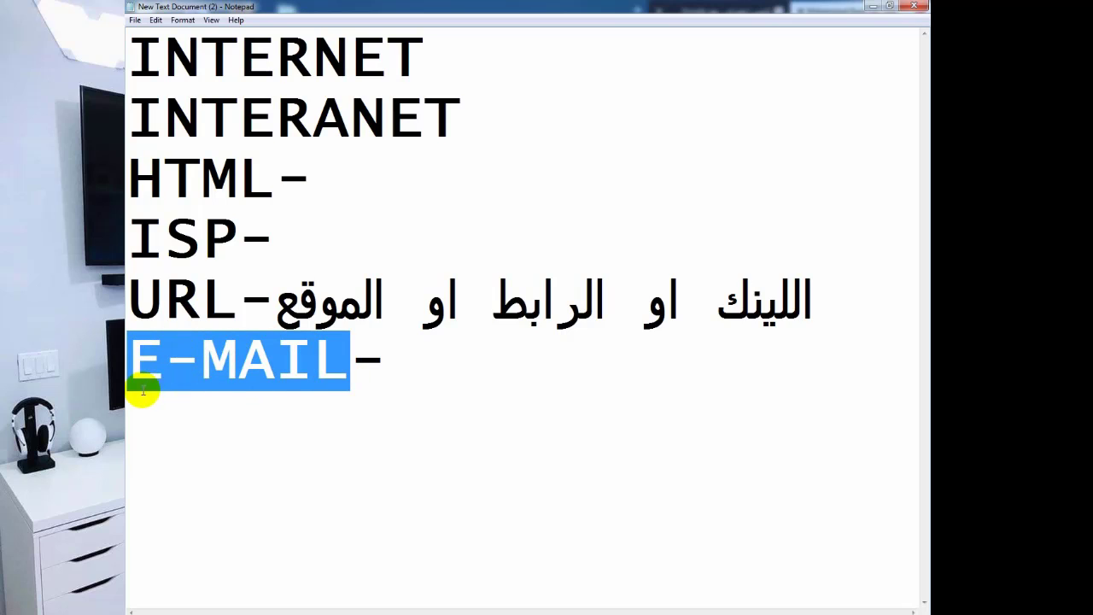
left_click(450, 357)
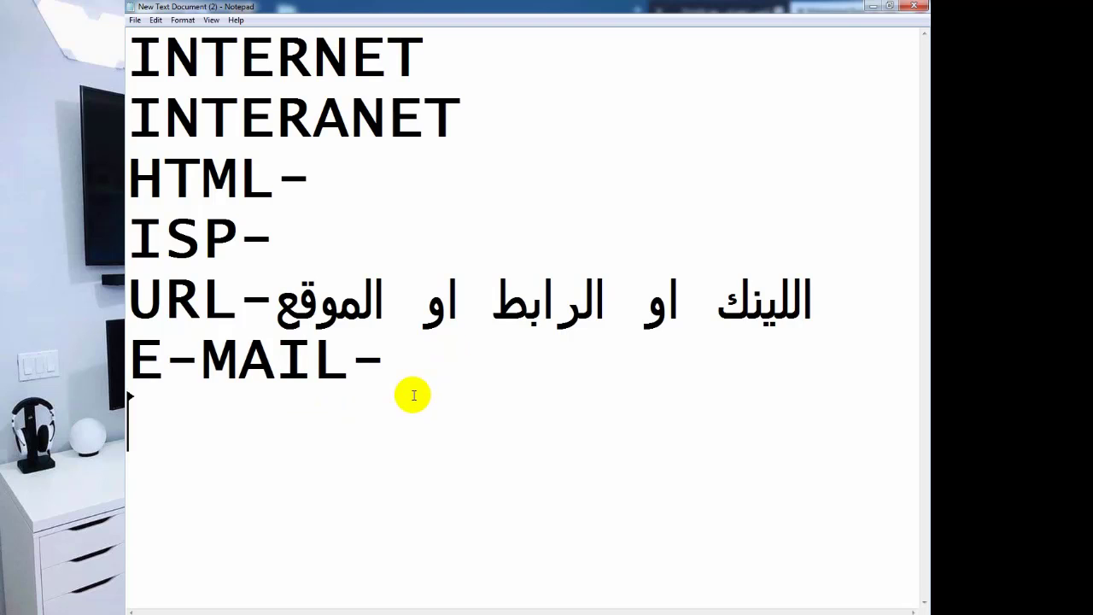
type("FTP")
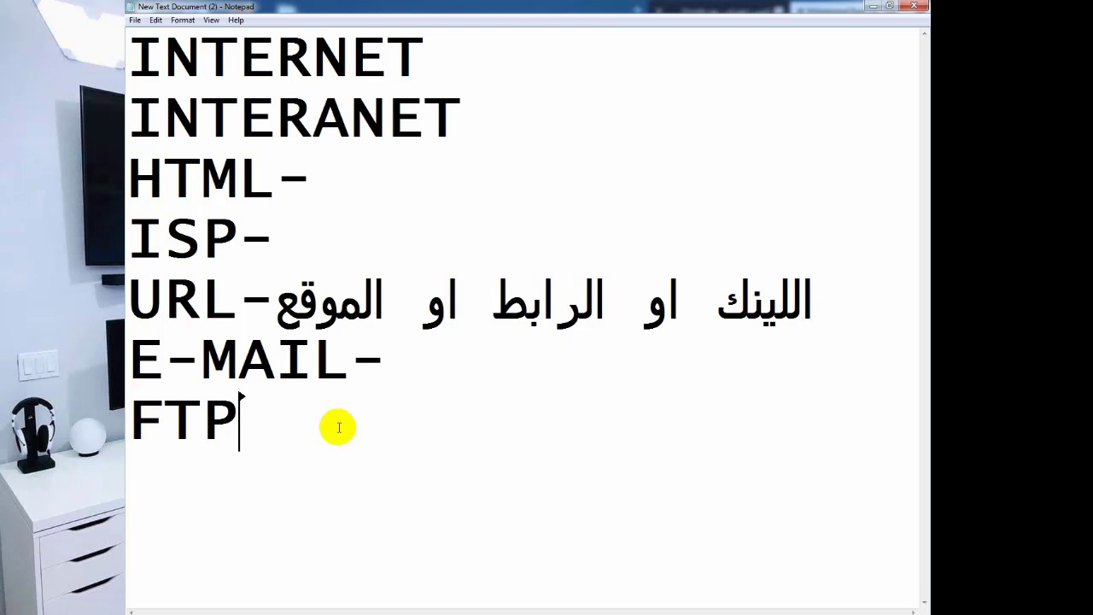
Add a FIRWALL line below FTP, dismissing a popup along the way.
key("Return")
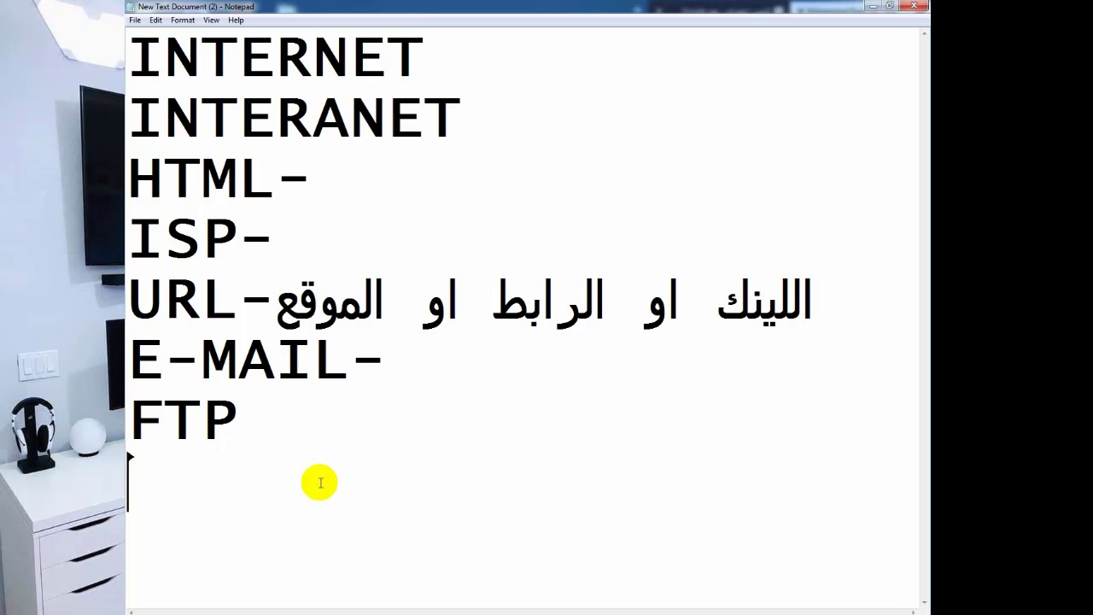
type("FIRW")
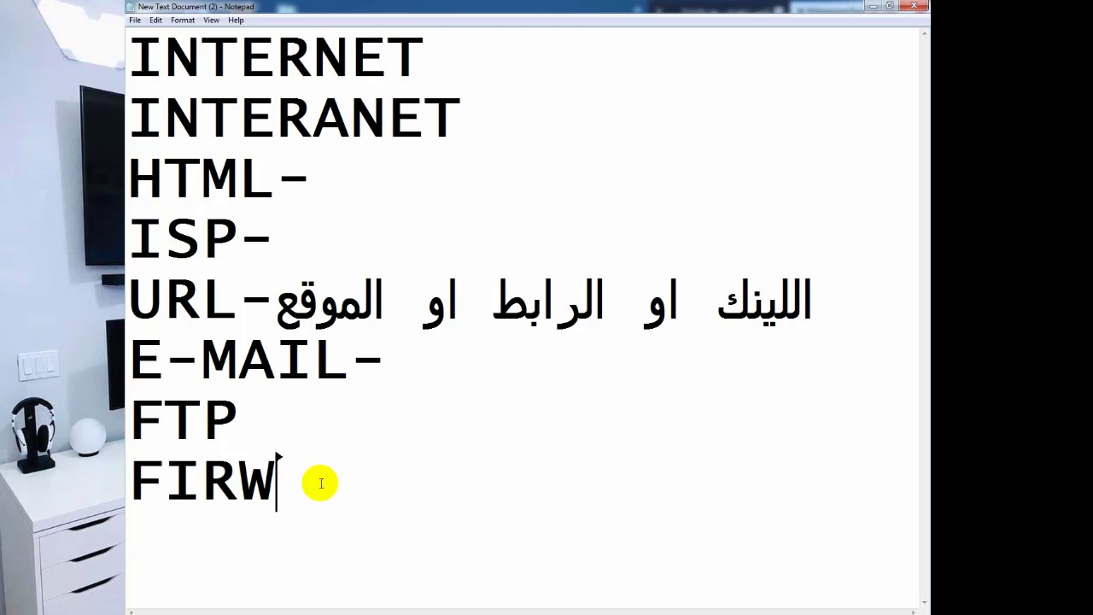
type("ALL")
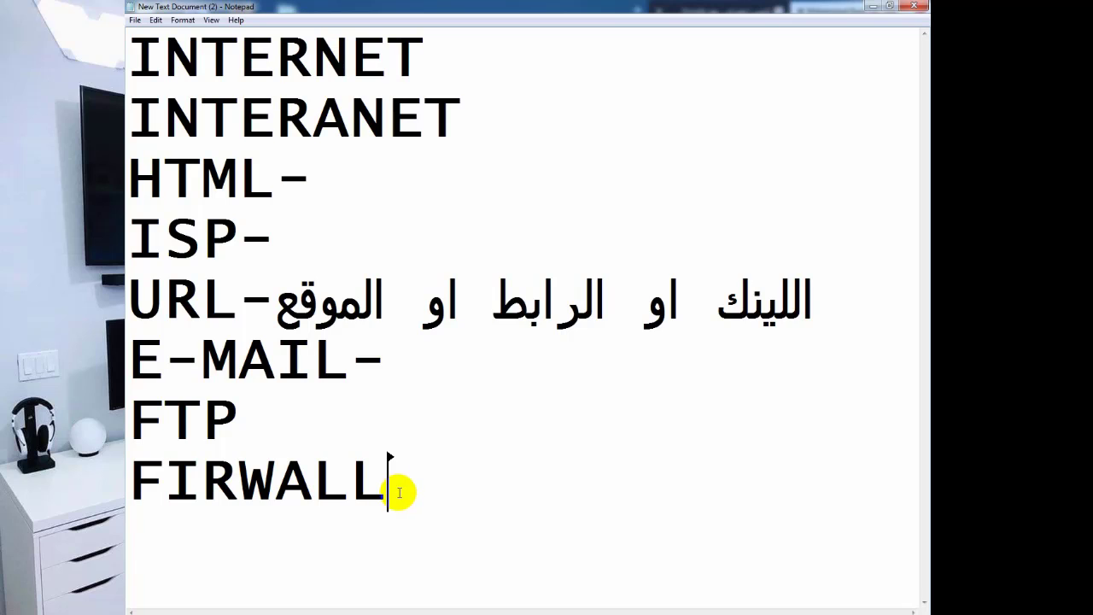
left_click_drag(386, 490, 141, 487)
left_click(414, 523)
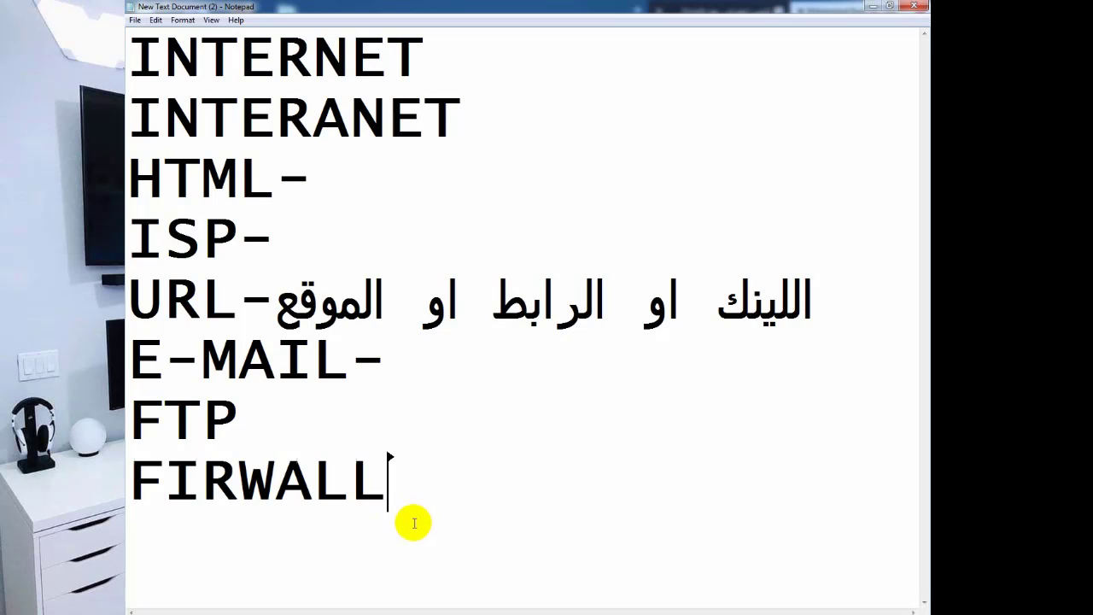
left_click(816, 613)
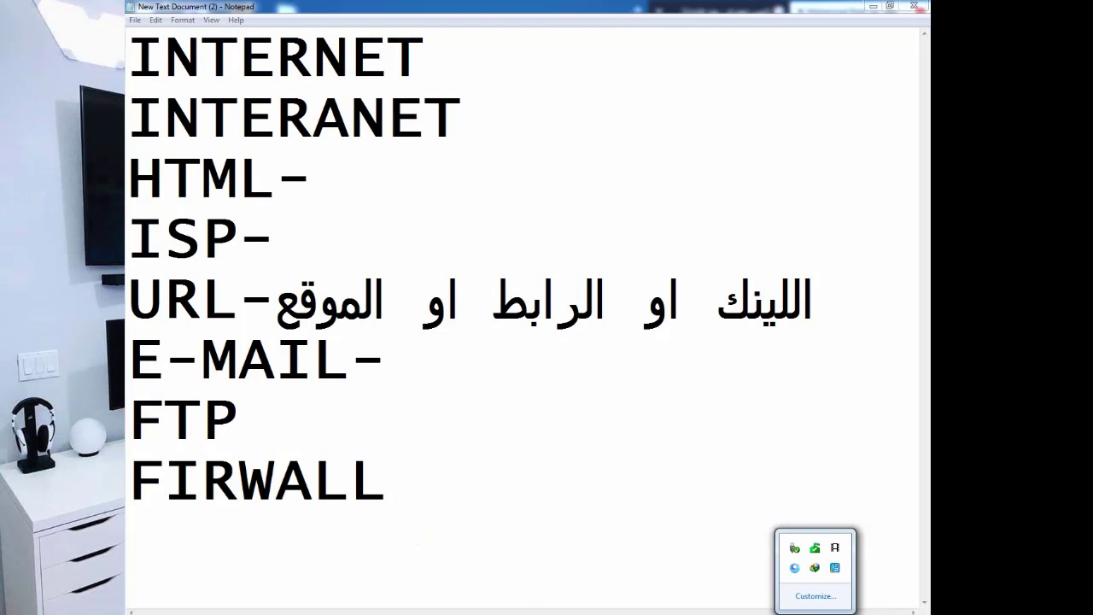
left_click(640, 518)
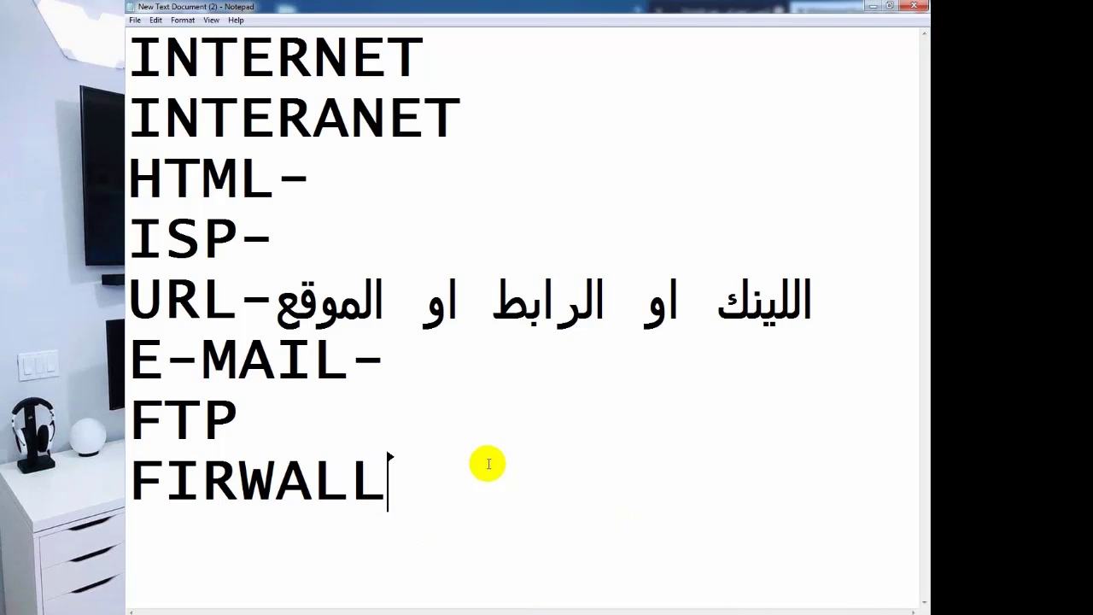
left_click_drag(394, 466, 130, 481)
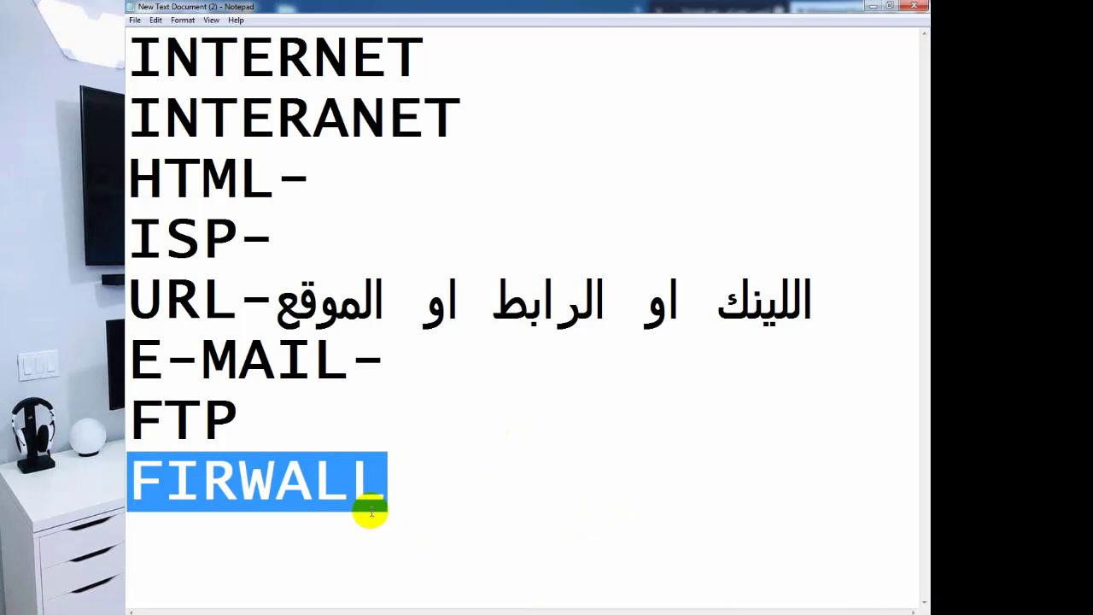
left_click(376, 508)
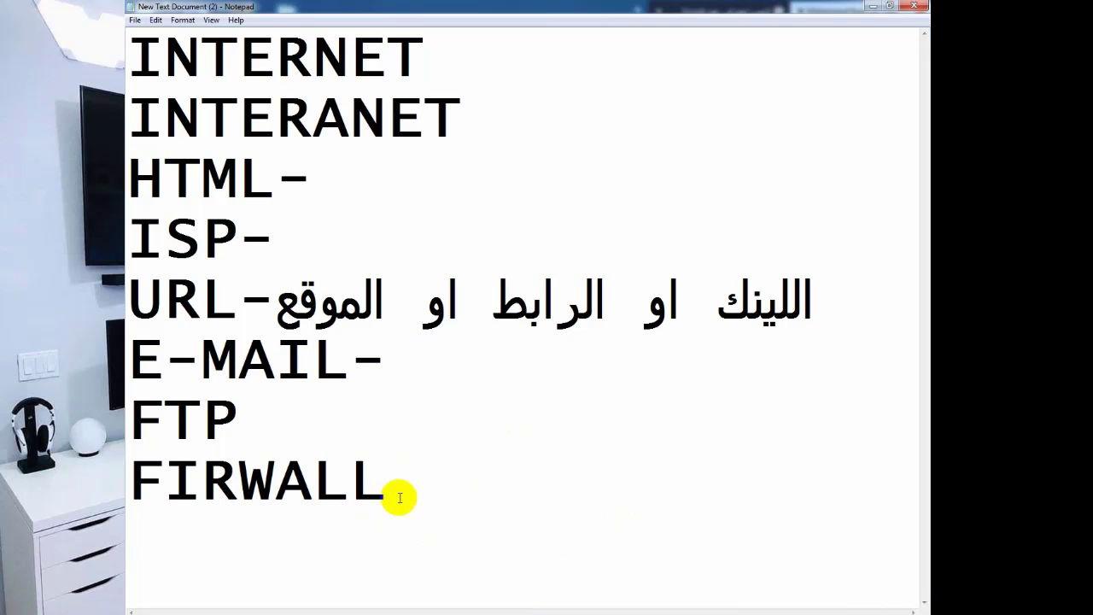
Reselect the FIRWALL word a few times, then open the Control Panel from Start.
left_click_drag(400, 498, 127, 487)
left_click(357, 501)
left_click_drag(405, 501, 150, 482)
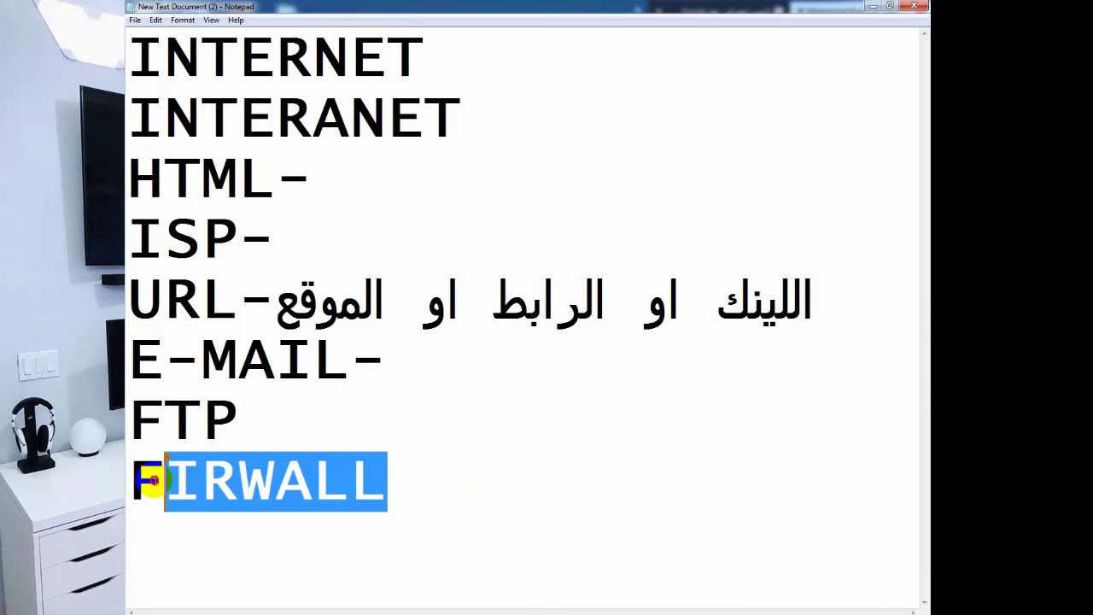
left_click(213, 478)
double_click(279, 480)
left_click(275, 483)
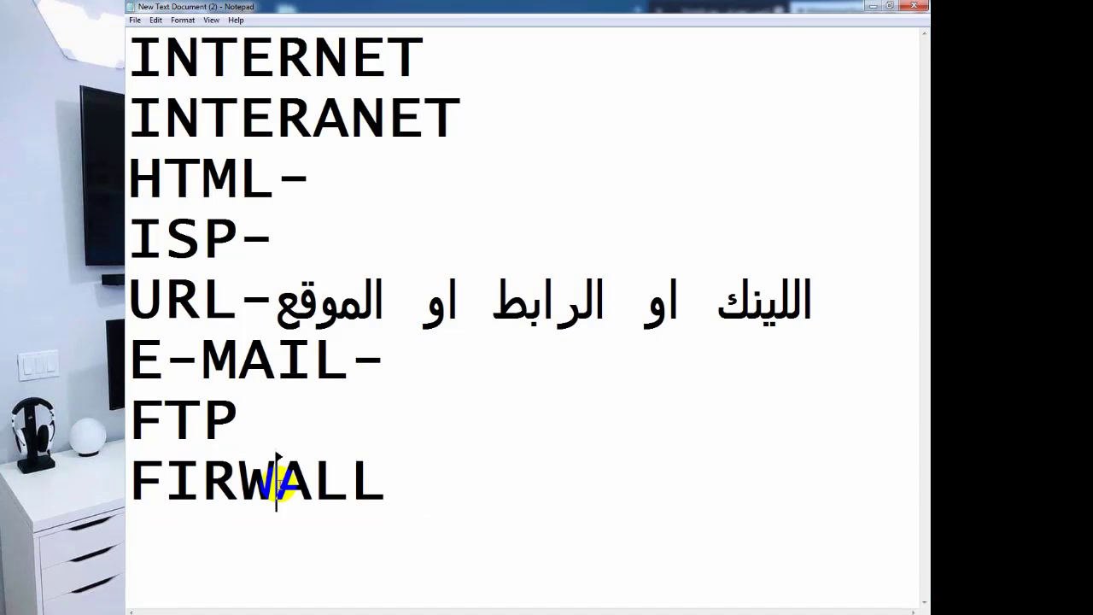
left_click(372, 482)
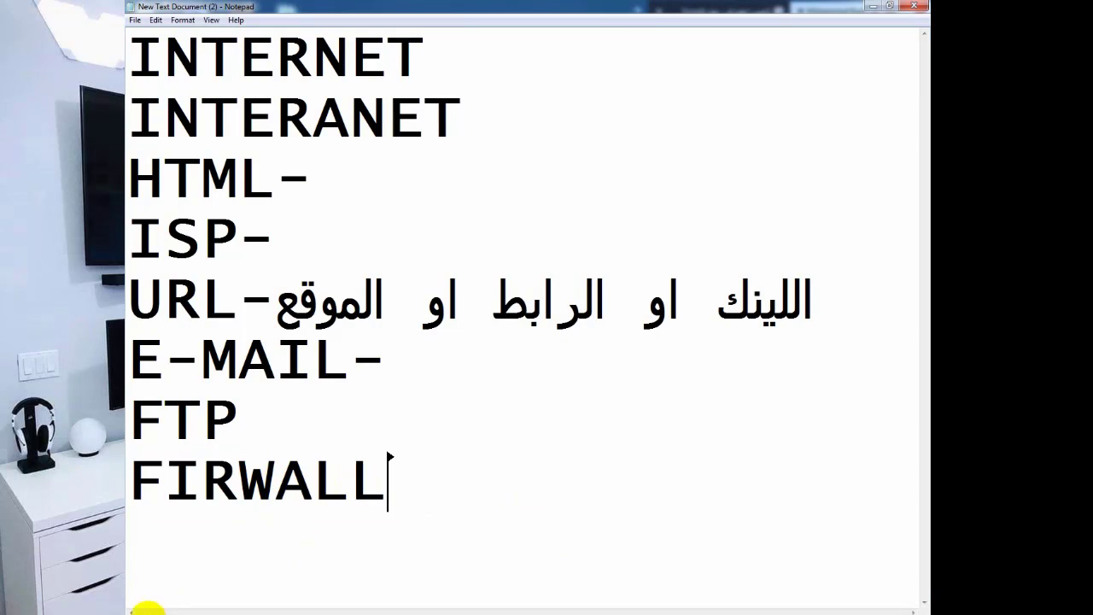
double_click(289, 480)
left_click(283, 482)
left_click(157, 591)
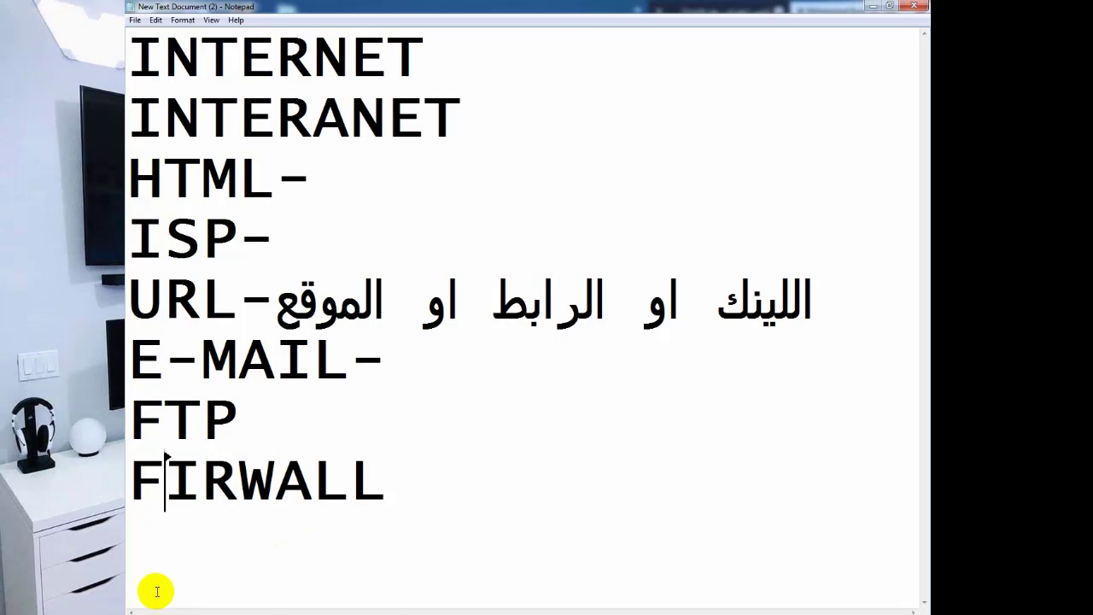
left_click(156, 610)
left_click(291, 491)
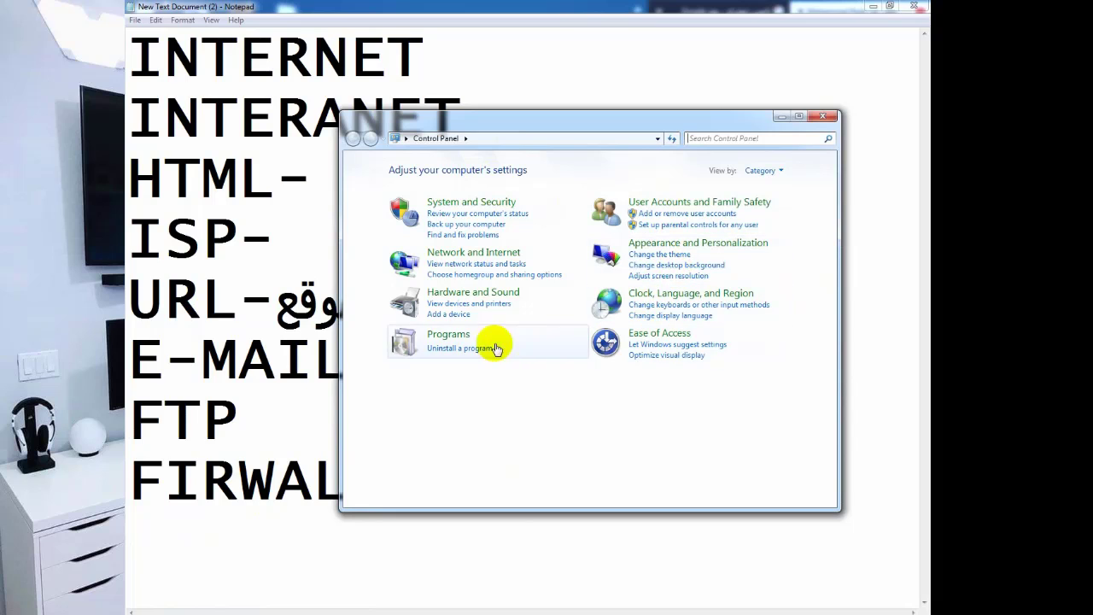
Turn off Windows Firewall for both home/work and public networks and apply the change.
left_click(489, 208)
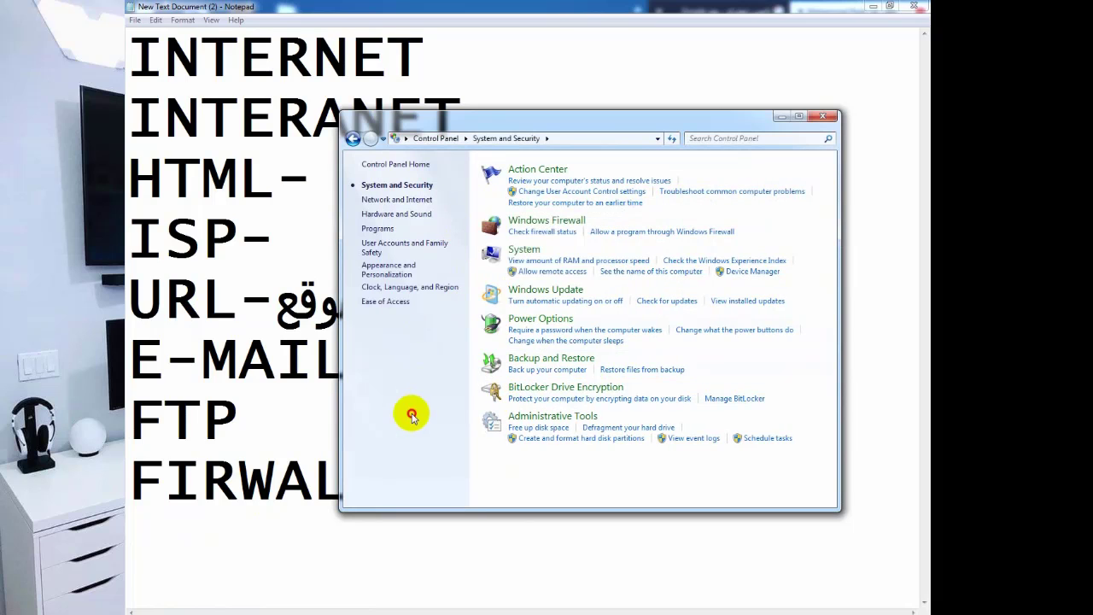
left_click(541, 232)
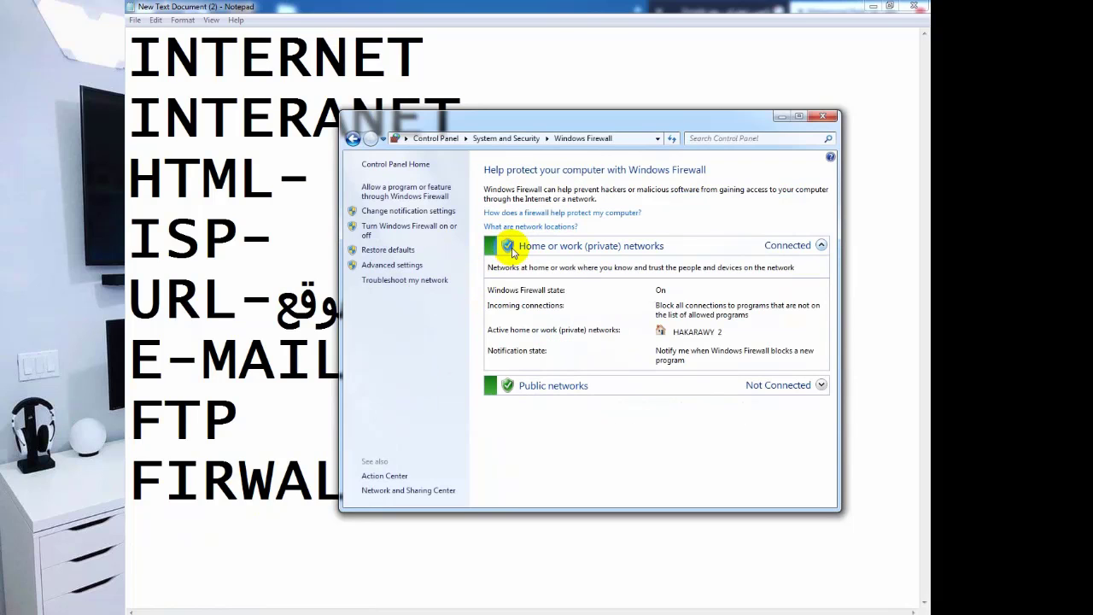
left_click(405, 228)
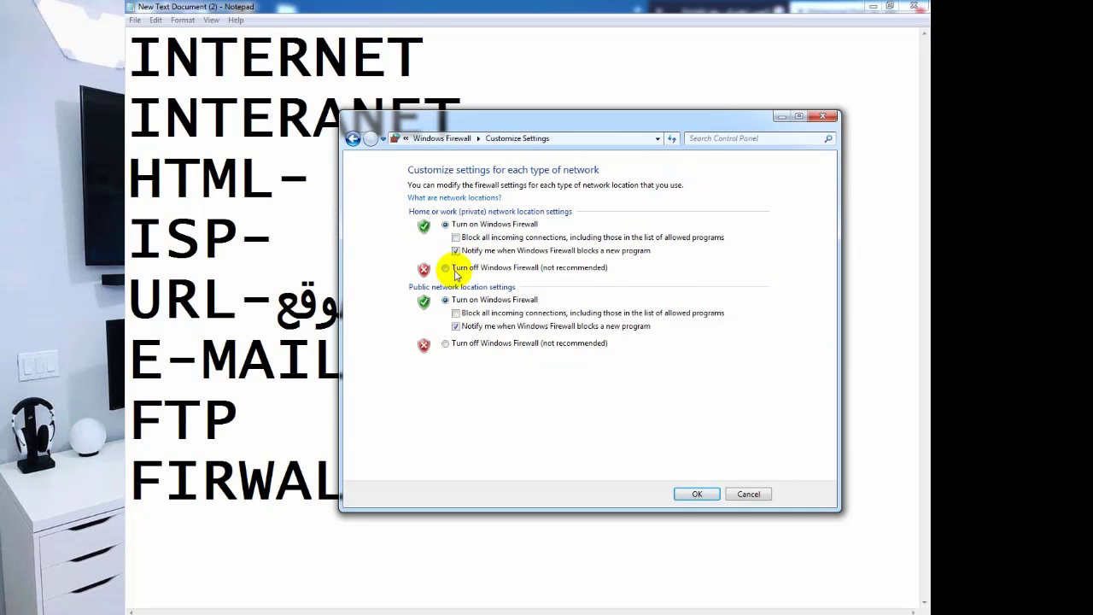
left_click(445, 268)
left_click(445, 342)
left_click(696, 493)
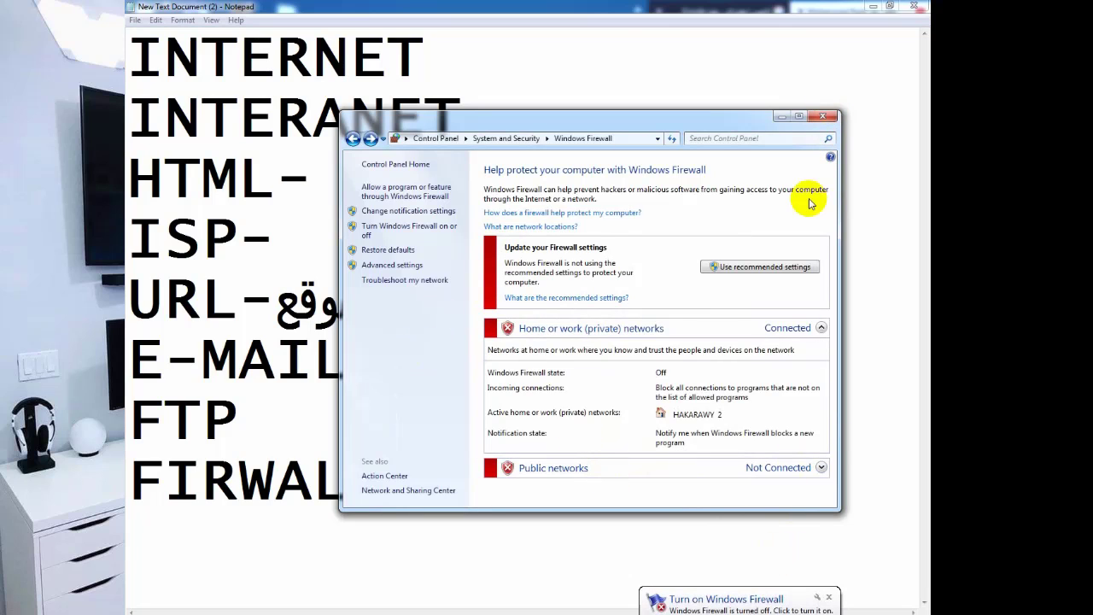
left_click(428, 327)
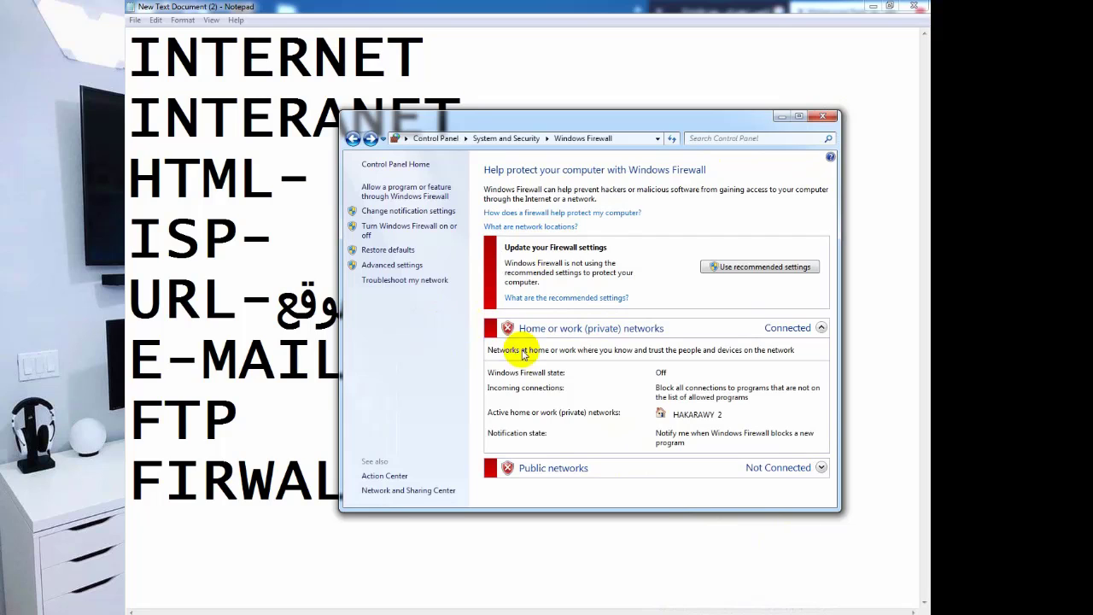
Close the firewall window and add an UPLOAD- line after FIRWALL.
left_click(818, 120)
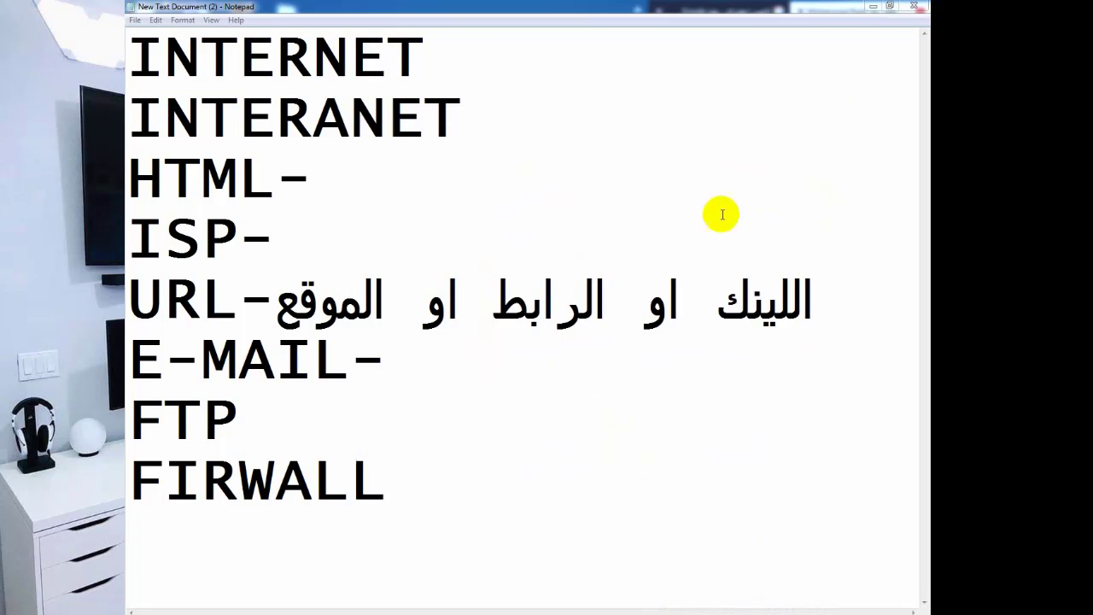
left_click_drag(606, 295, 588, 309)
left_click(481, 515)
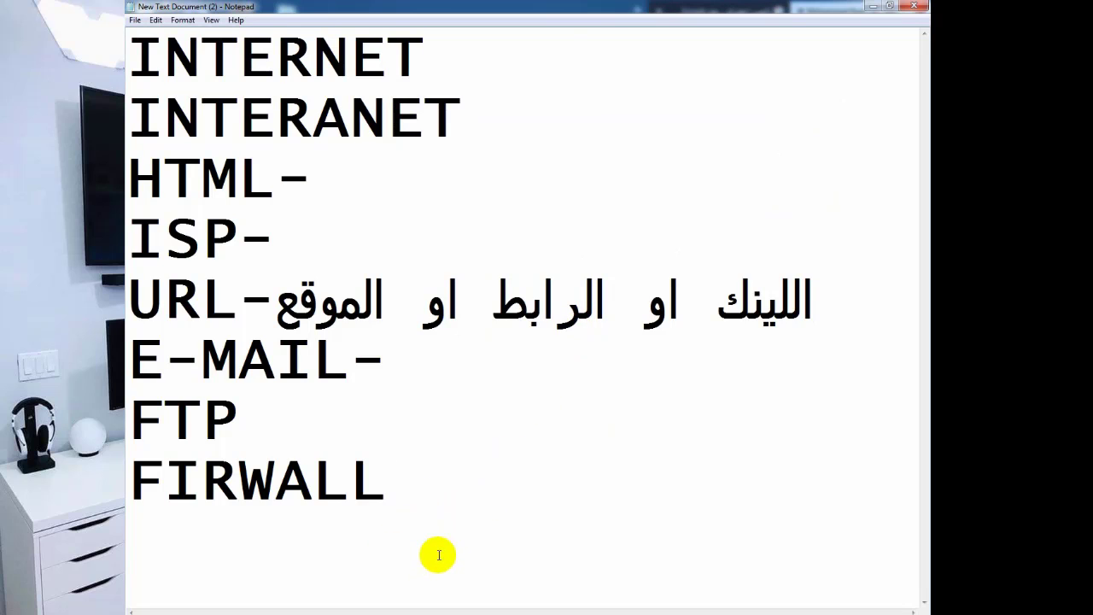
type("UP")
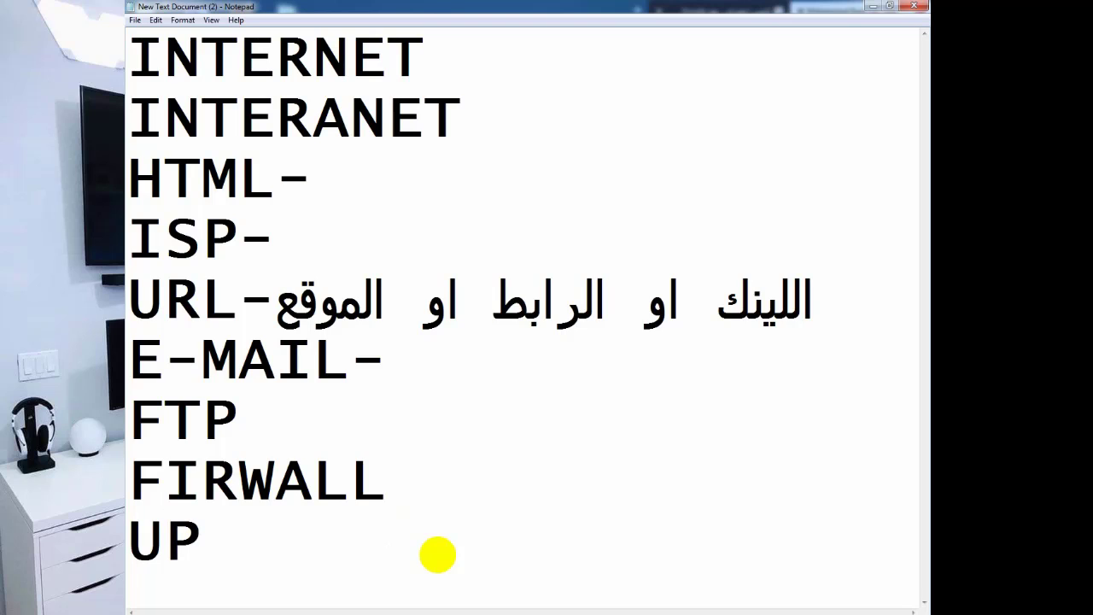
type("LOAD")
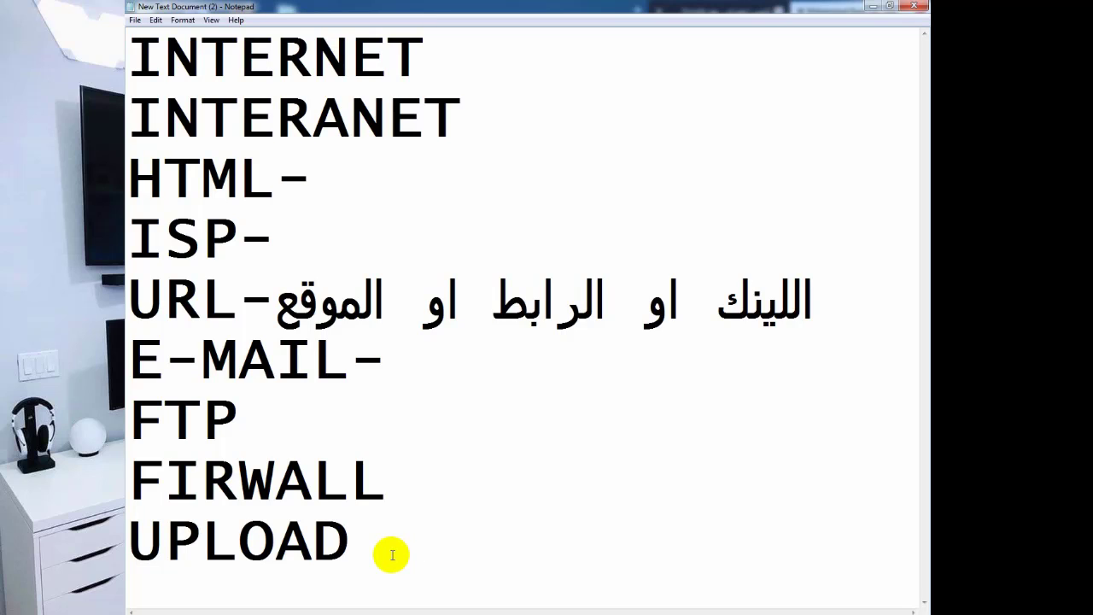
type("-")
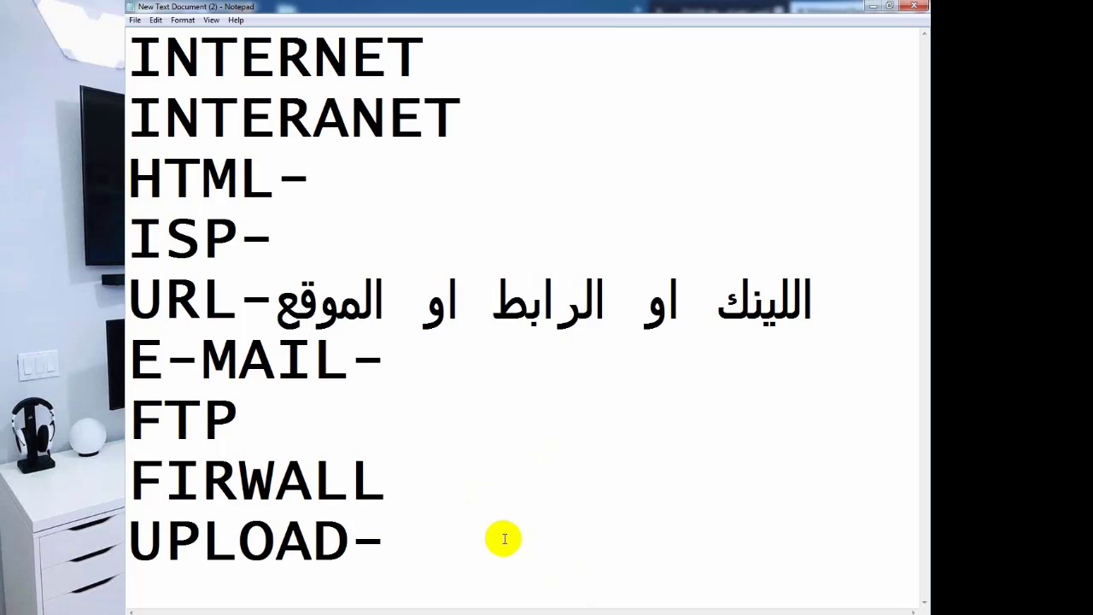
key("Return")
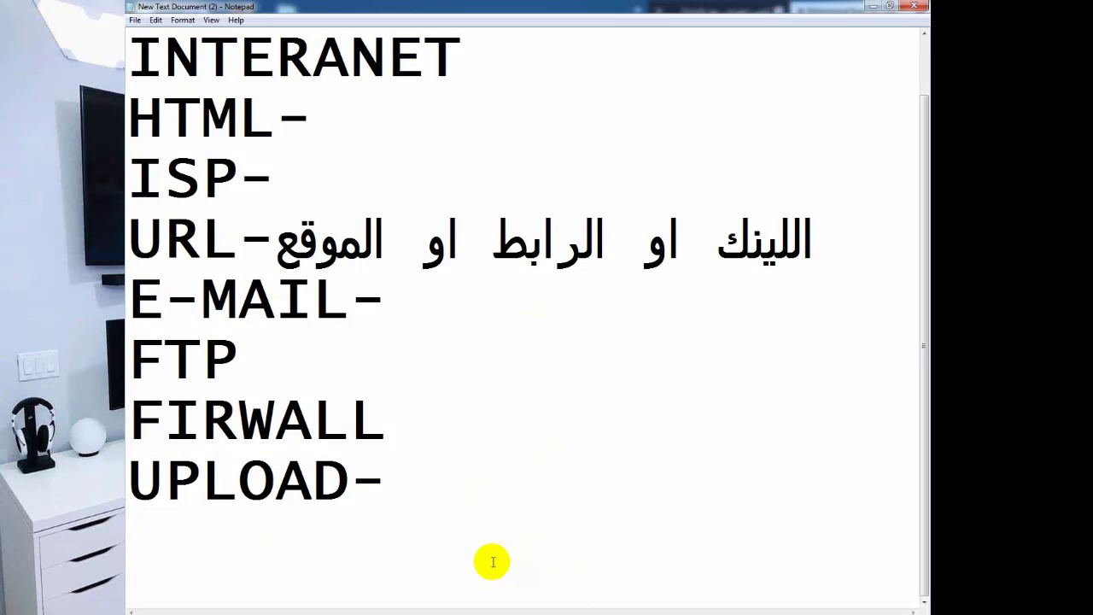
Add a DOWNLOAD line below UPLOAD-, correcting a typo.
type("DW")
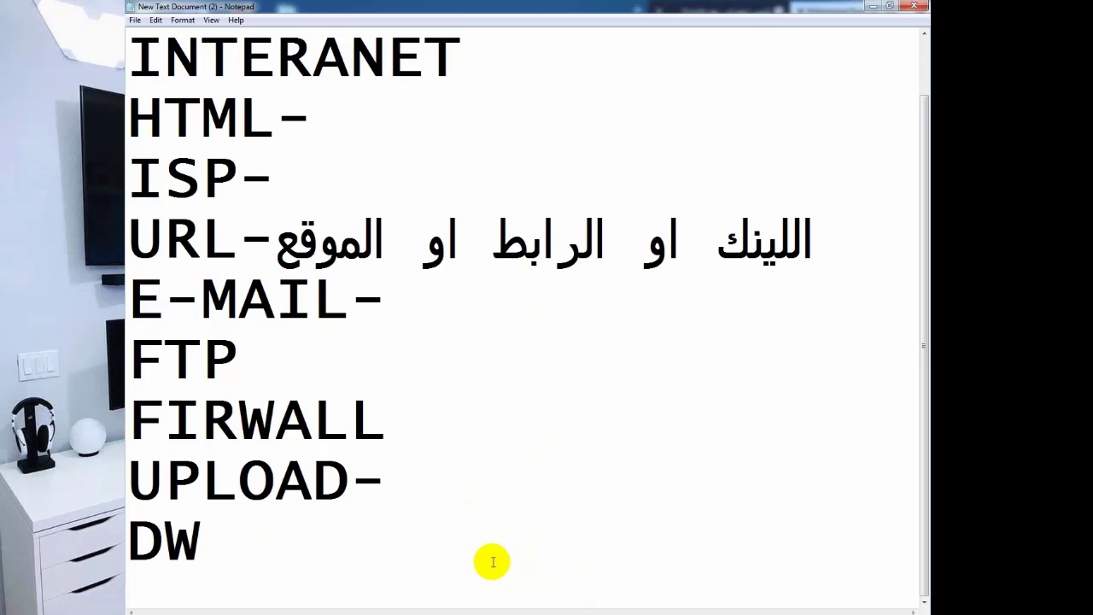
key("BackSpace")
type("O")
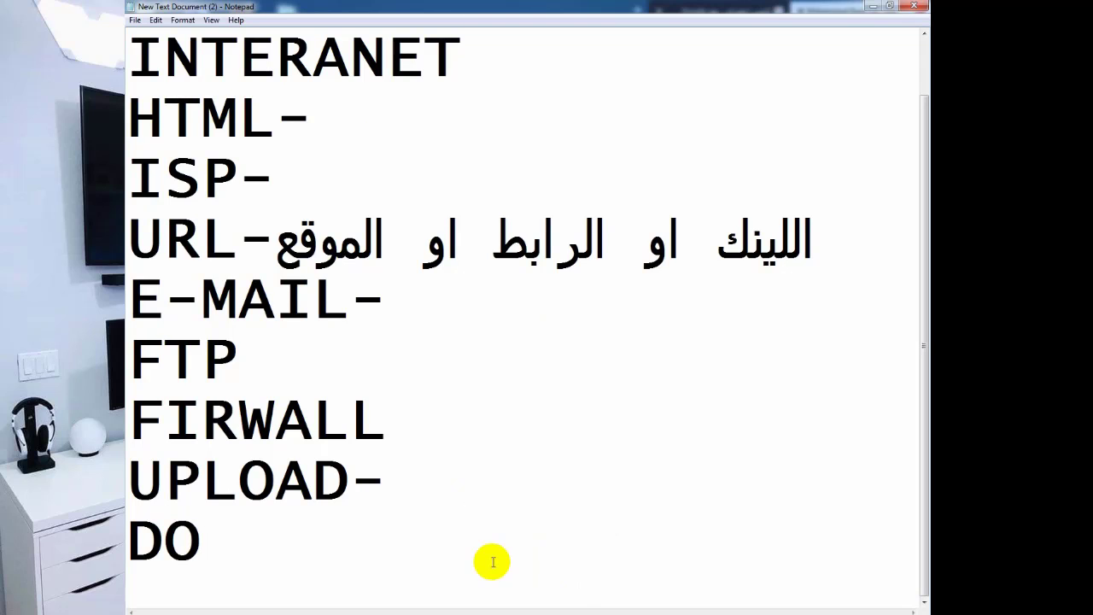
type("W")
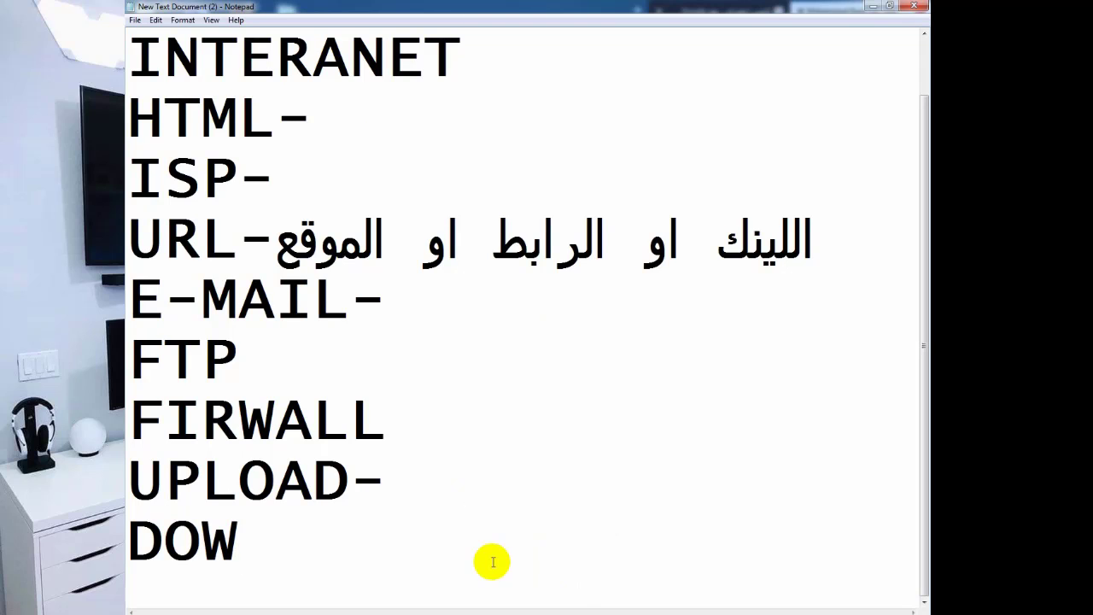
type("NLOAD")
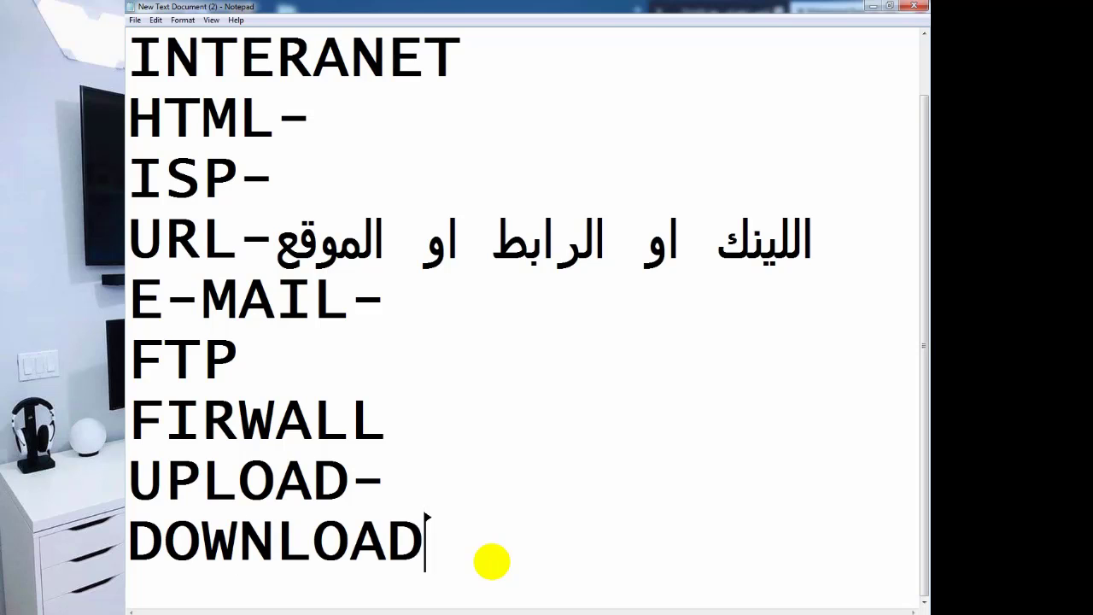
key("Return")
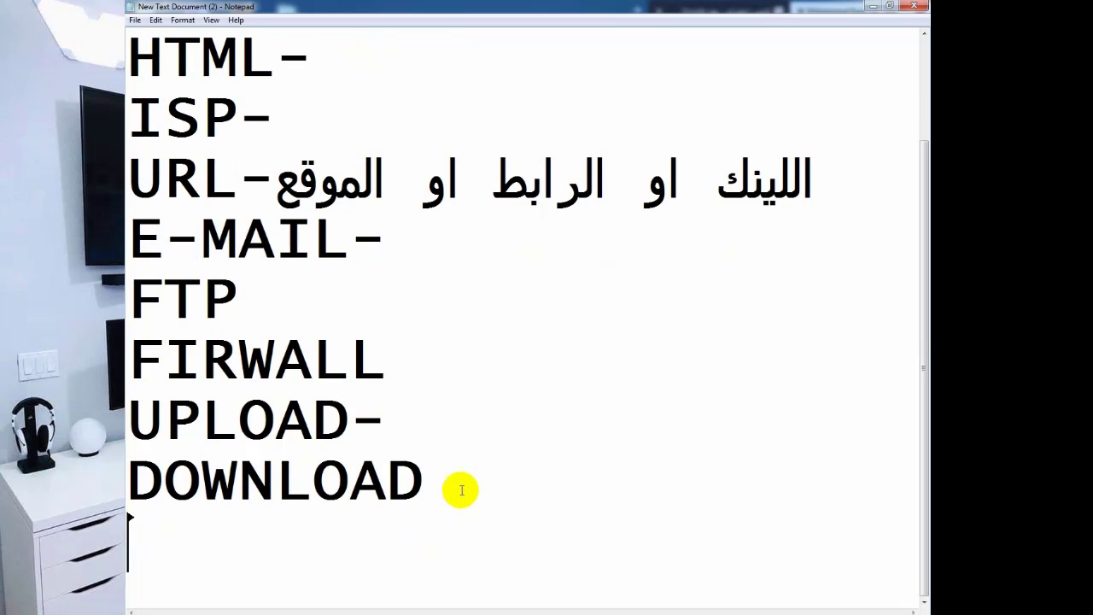
left_click_drag(458, 489, 145, 481)
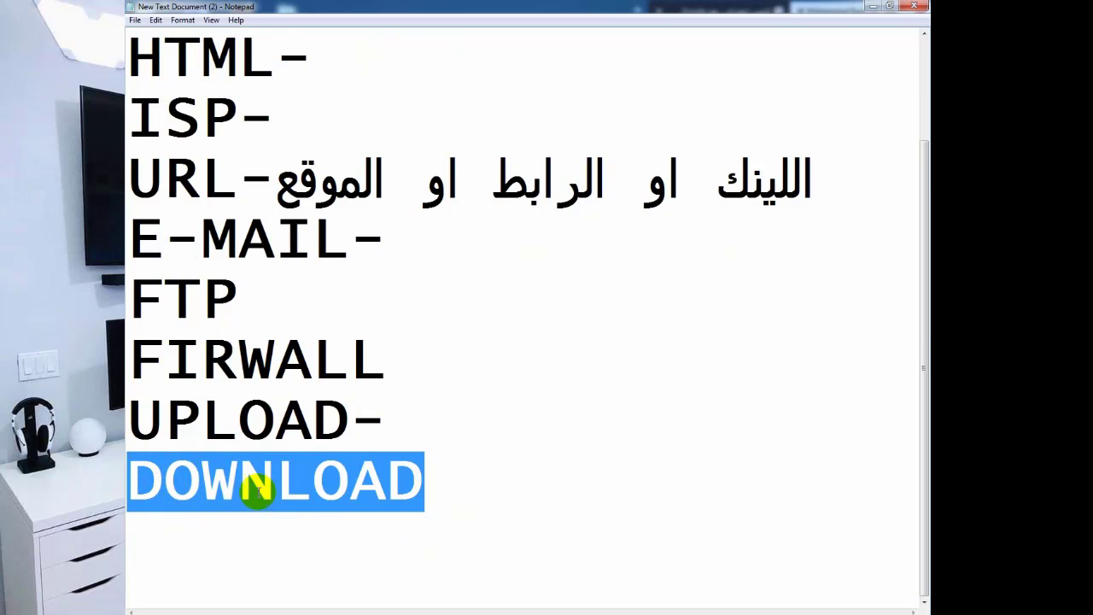
left_click(425, 485)
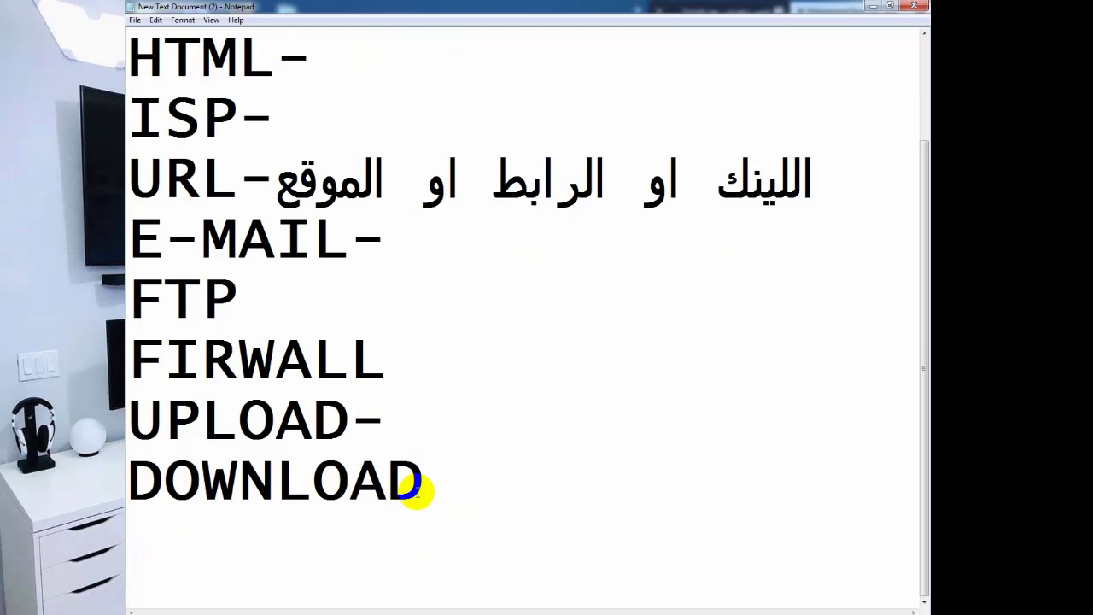
Reset the Google tab to its homepage, view the YouTube channel tab, then return to Notepad.
left_click(194, 605)
scroll(705, 253, "down", 2)
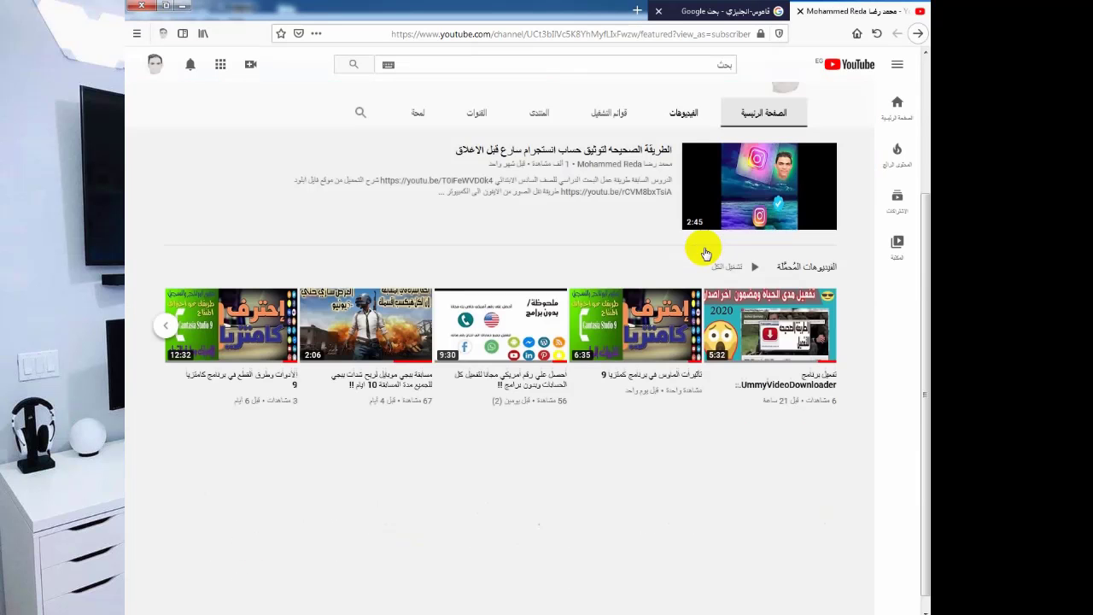
scroll(468, 324, "up", 3)
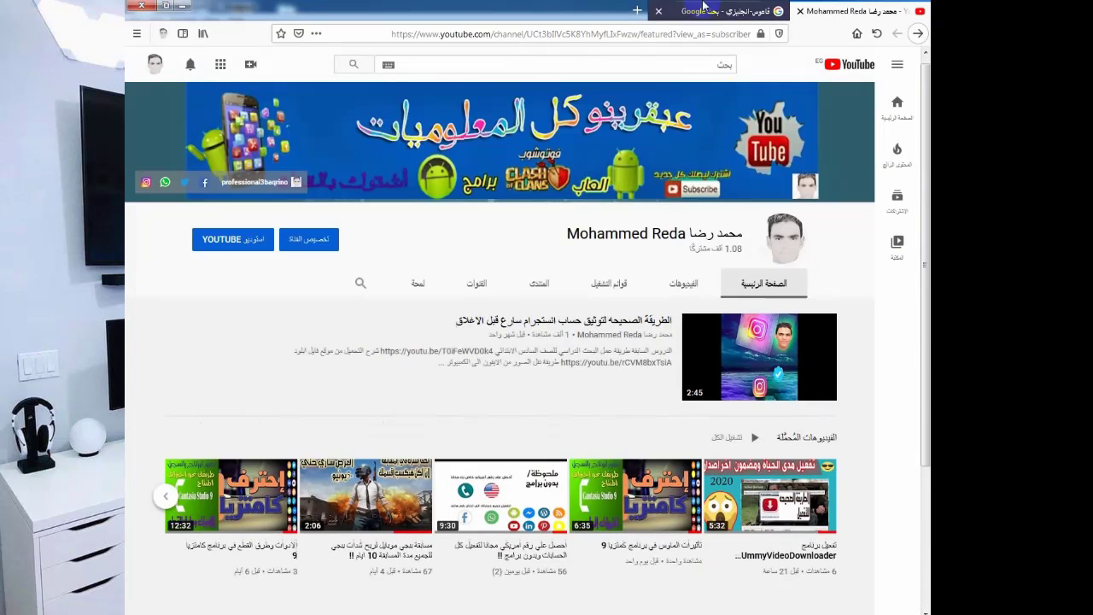
left_click(703, 6)
scroll(557, 361, "down", 6)
scroll(849, 122, "up", 3)
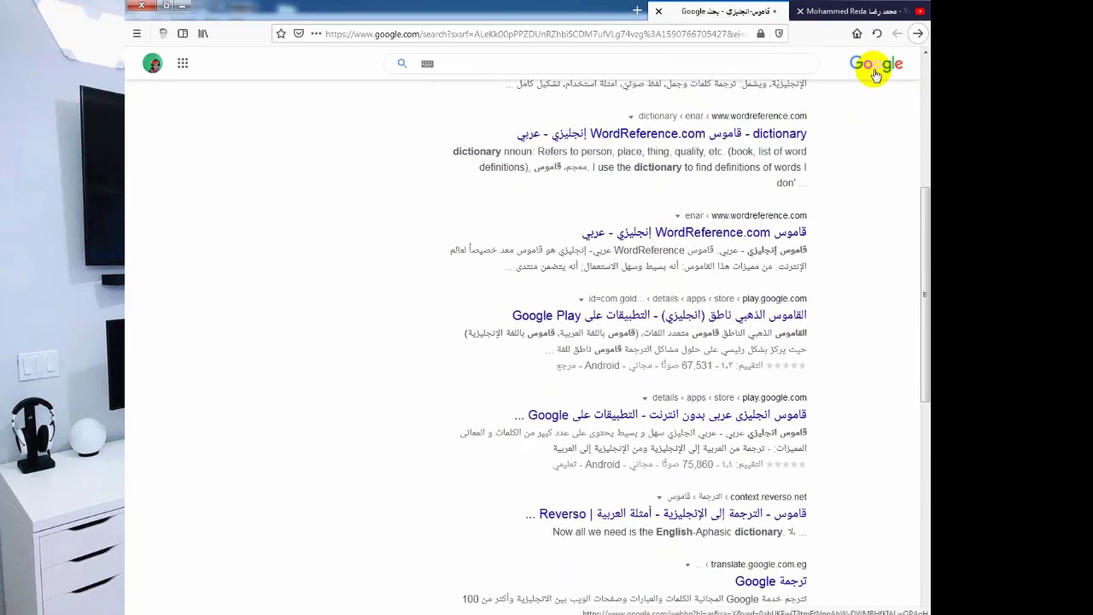
left_click(875, 74)
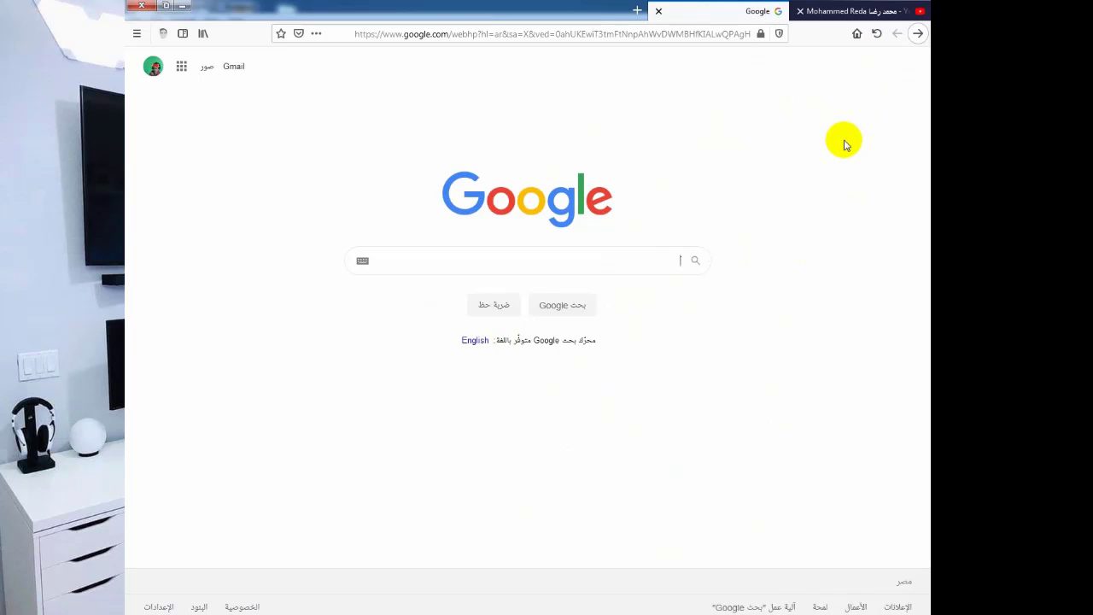
left_click(835, 9)
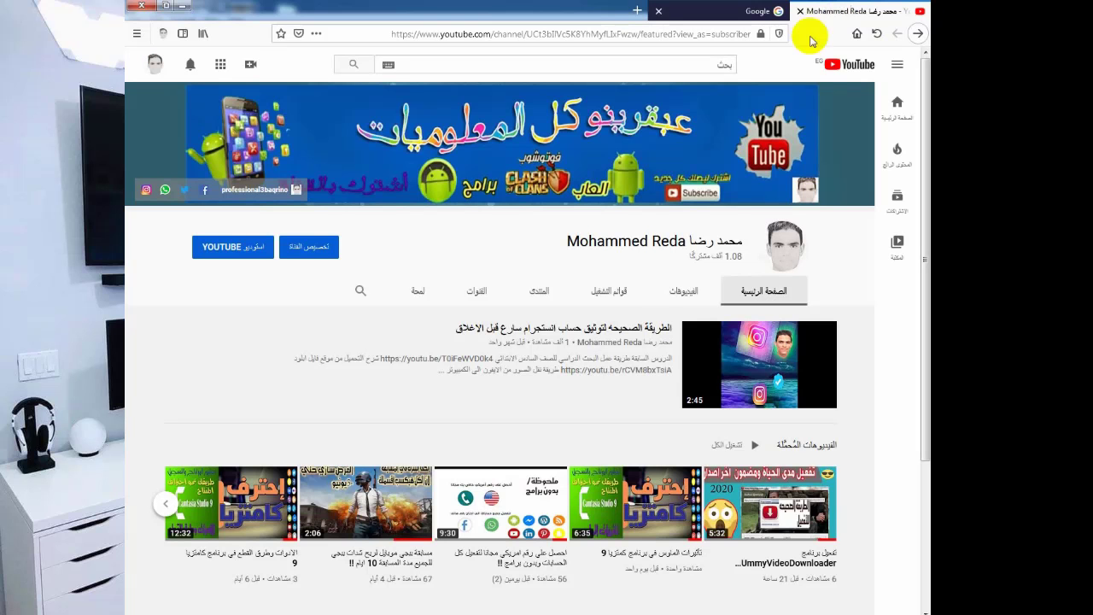
scroll(530, 347, "down", 3)
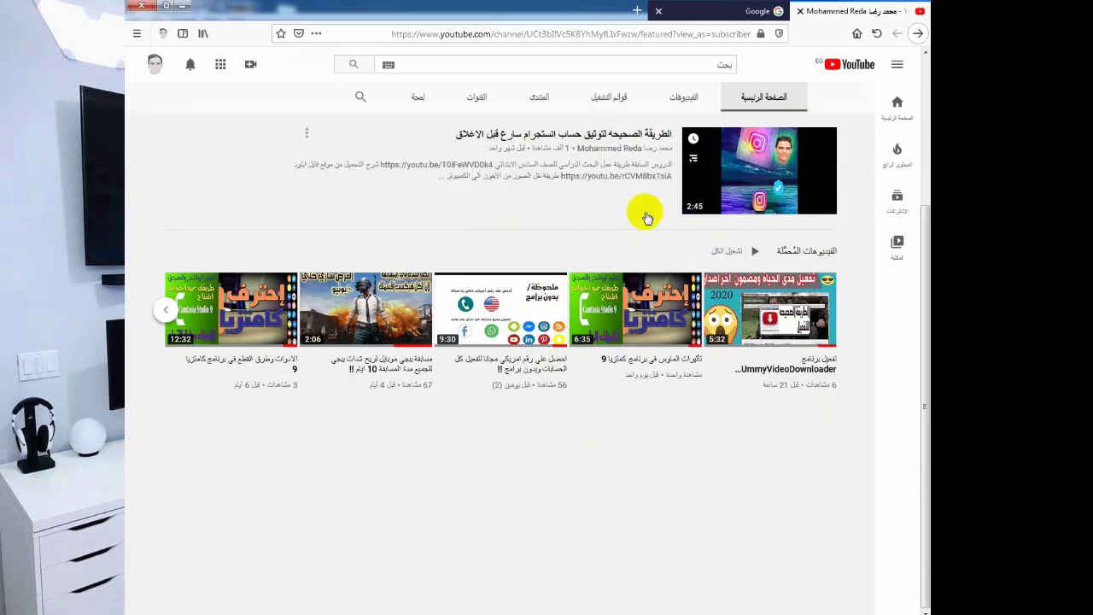
scroll(637, 220, "up", 3)
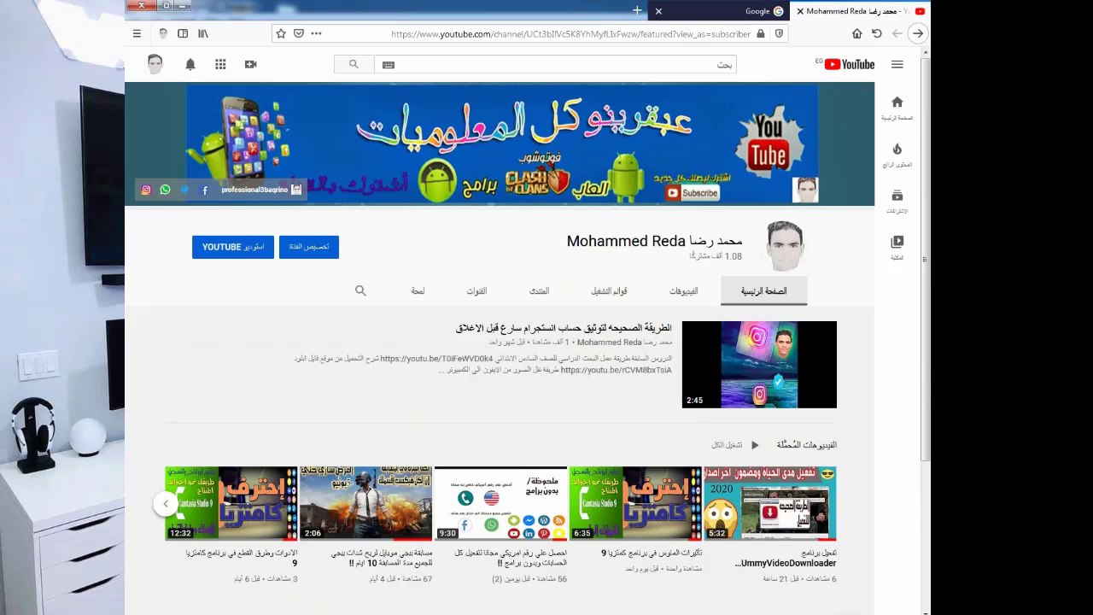
key("alt+Tab")
Add CHAT and DOMIN lines below DOWNLOAD, leaving a fresh empty line.
key("Return")
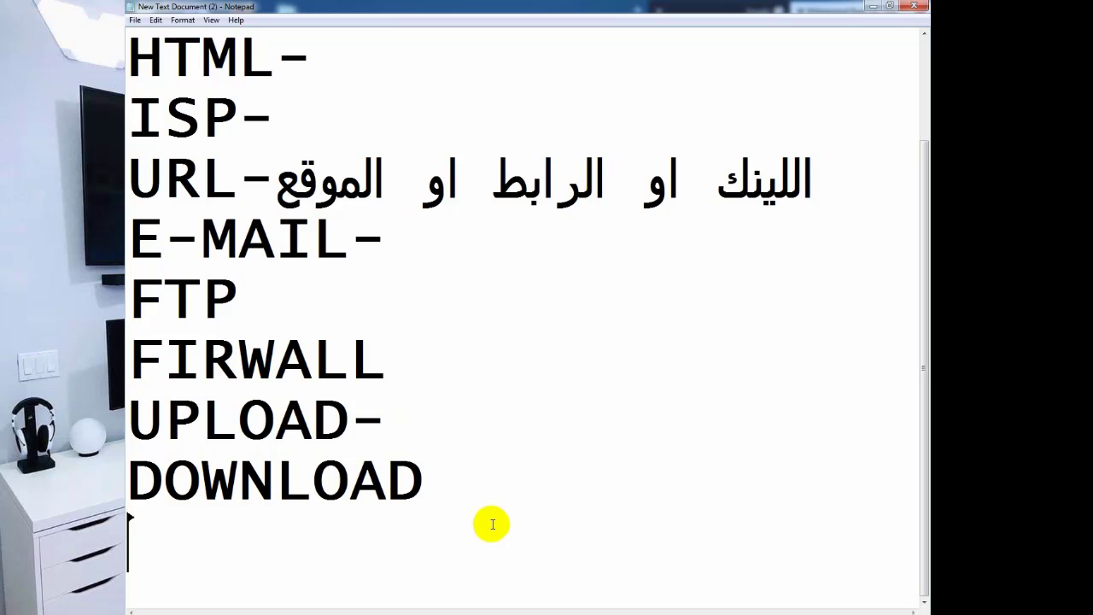
type("C")
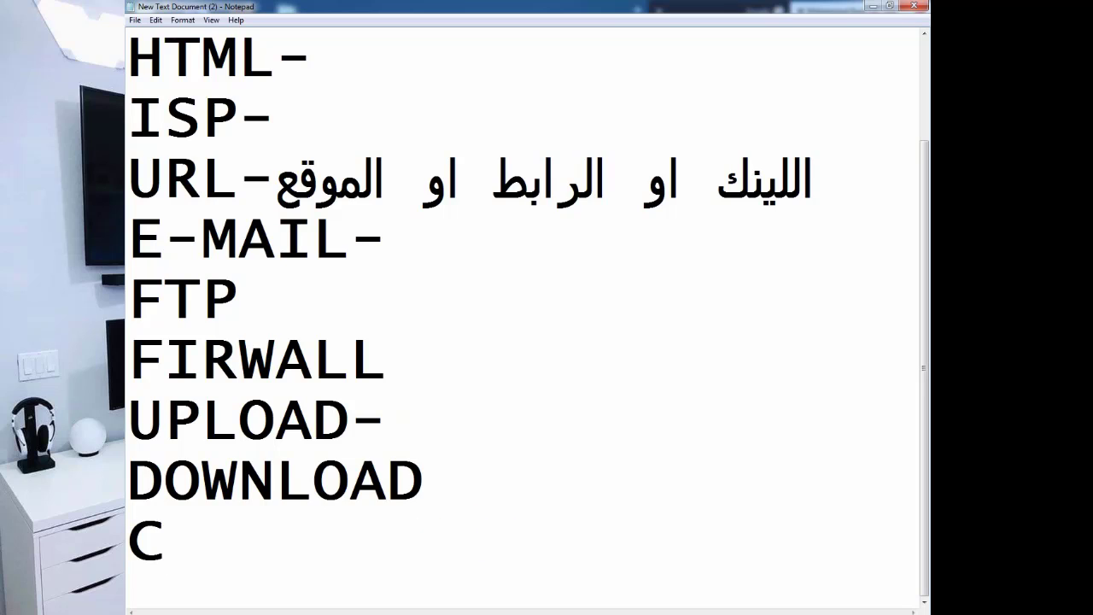
type("HAT")
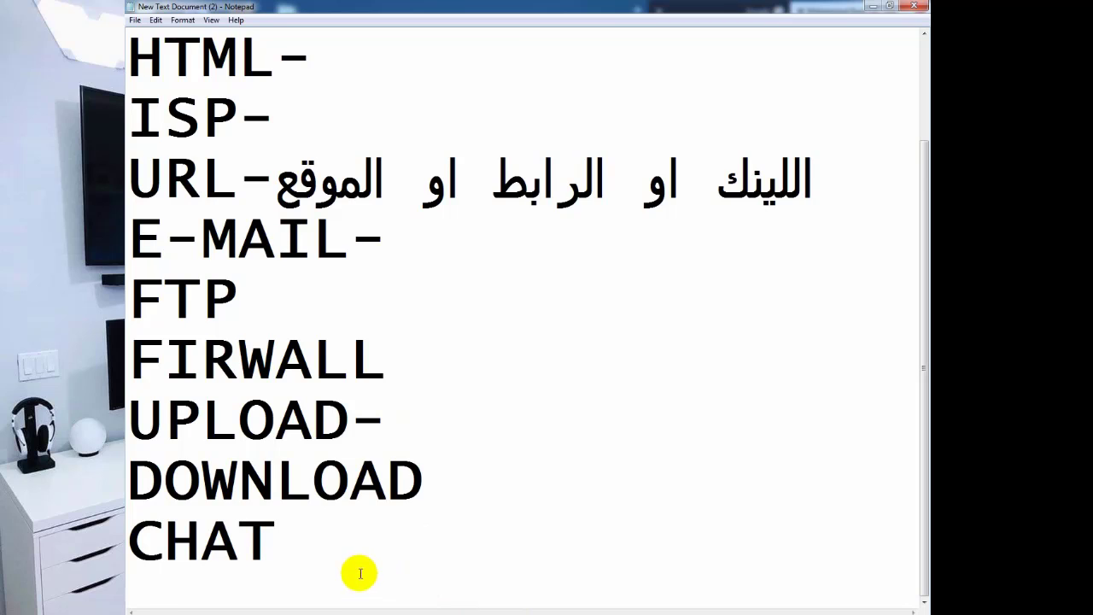
key("Return")
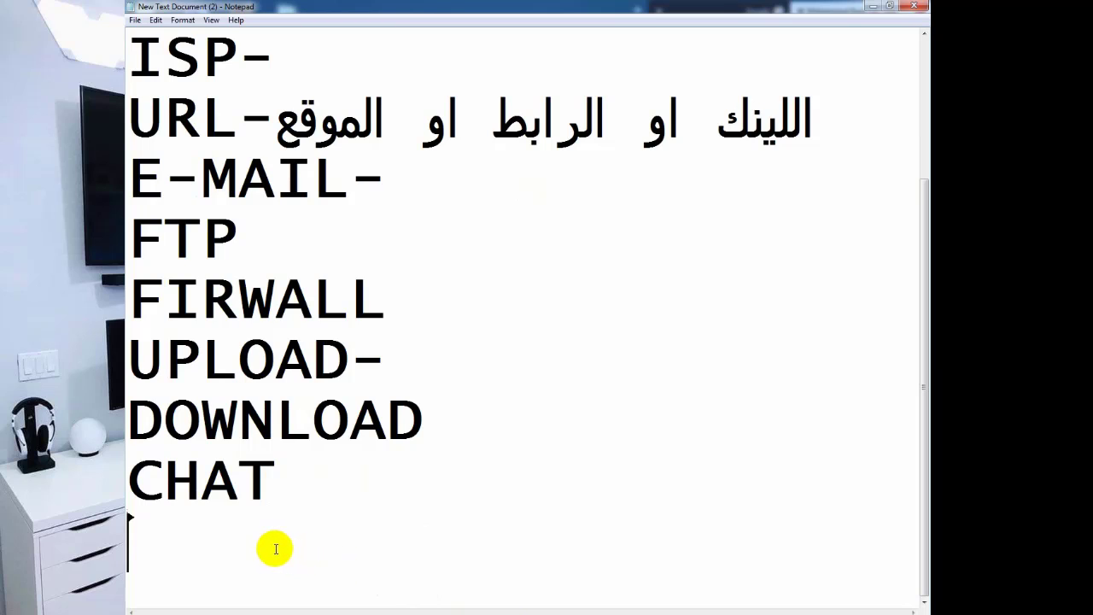
type("D")
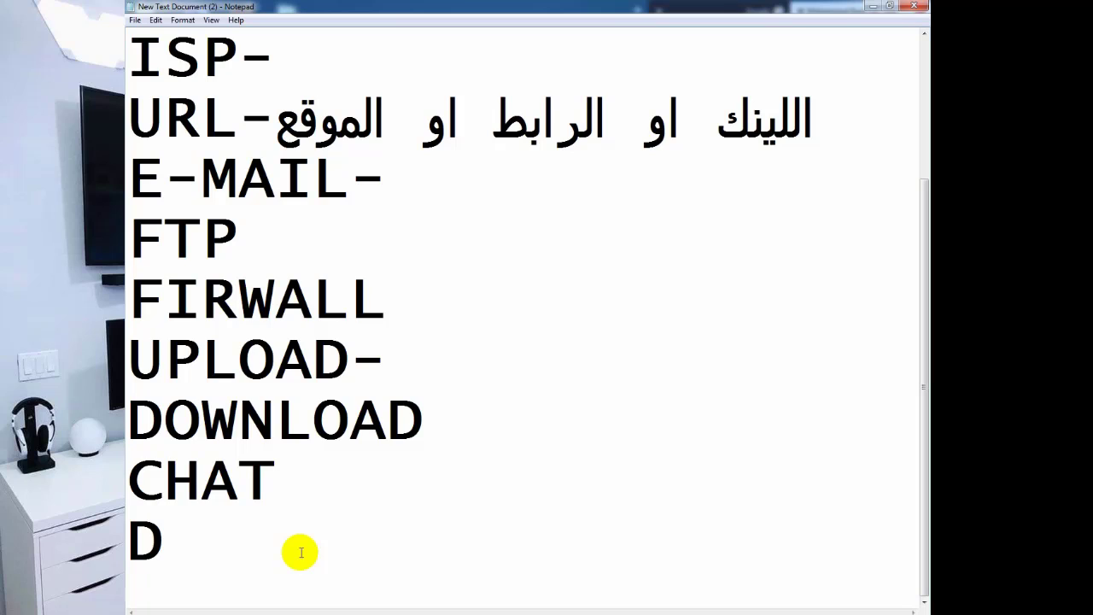
type("OMIN")
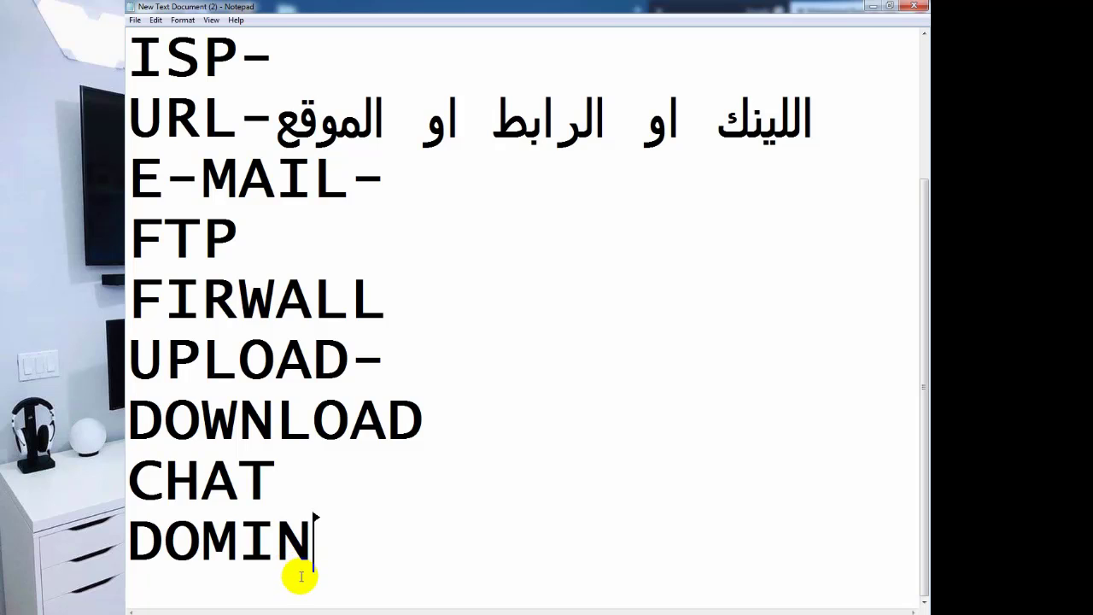
key("Return")
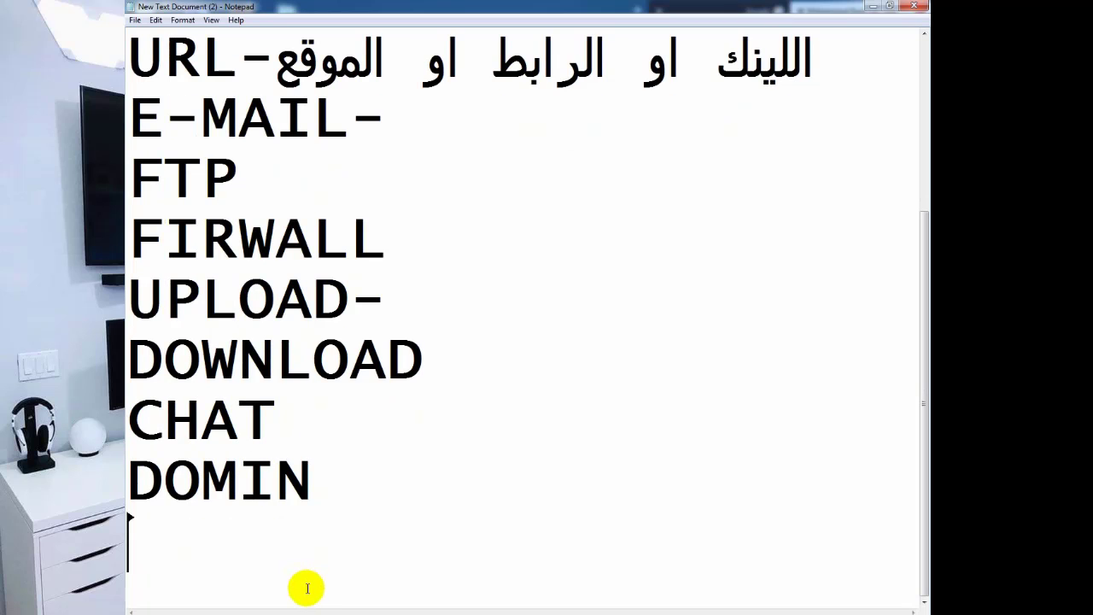
Add JAVA and PROTOCOL lines below DOMIN, returning the cursor to the end of PROTOCOL.
type("J")
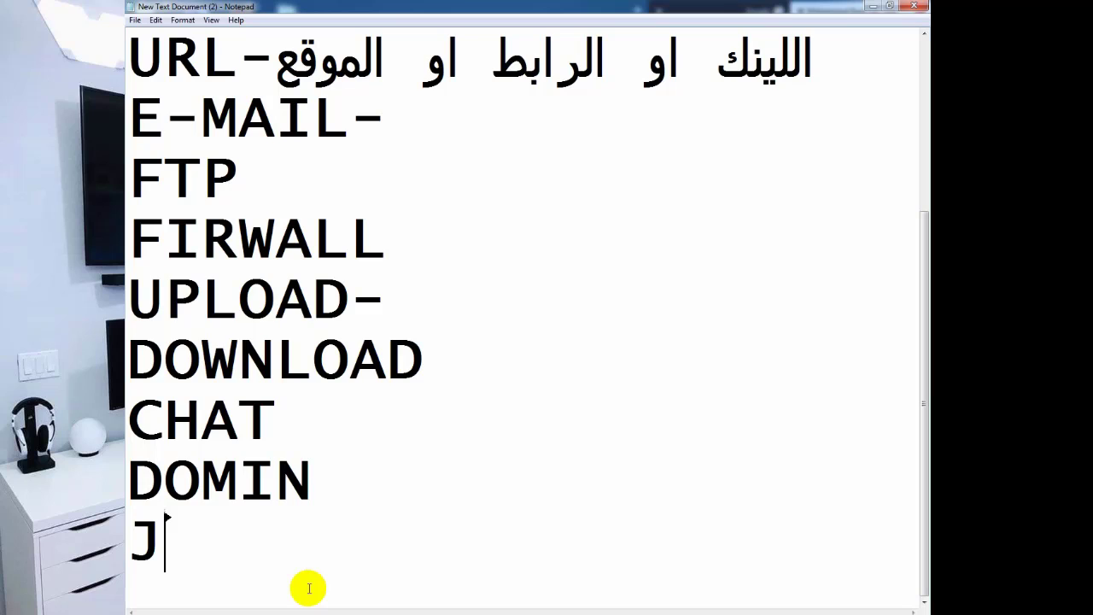
type("AVA")
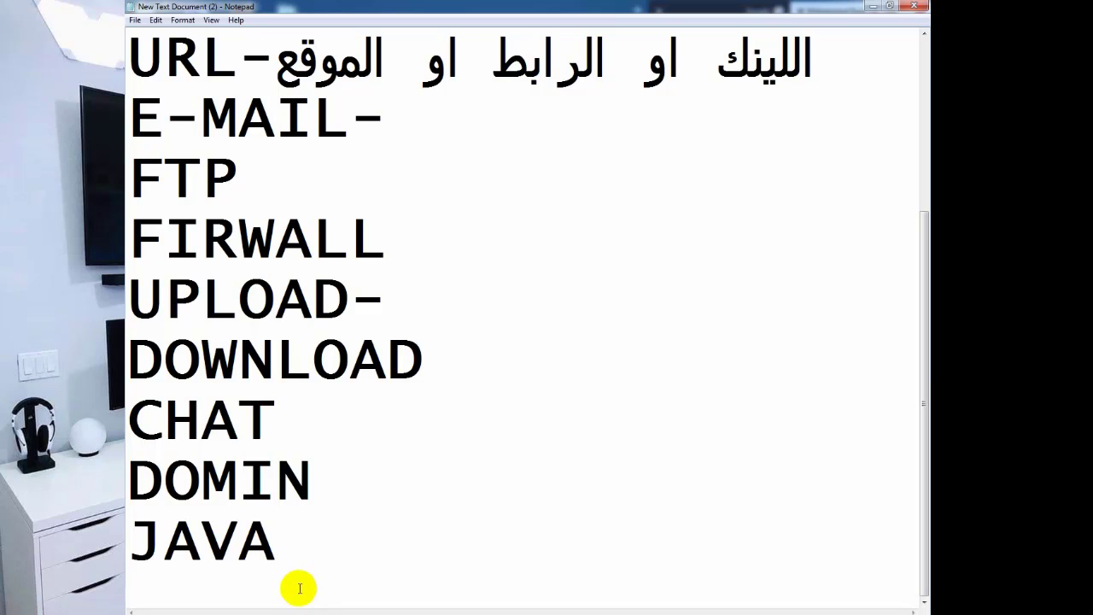
key("Return")
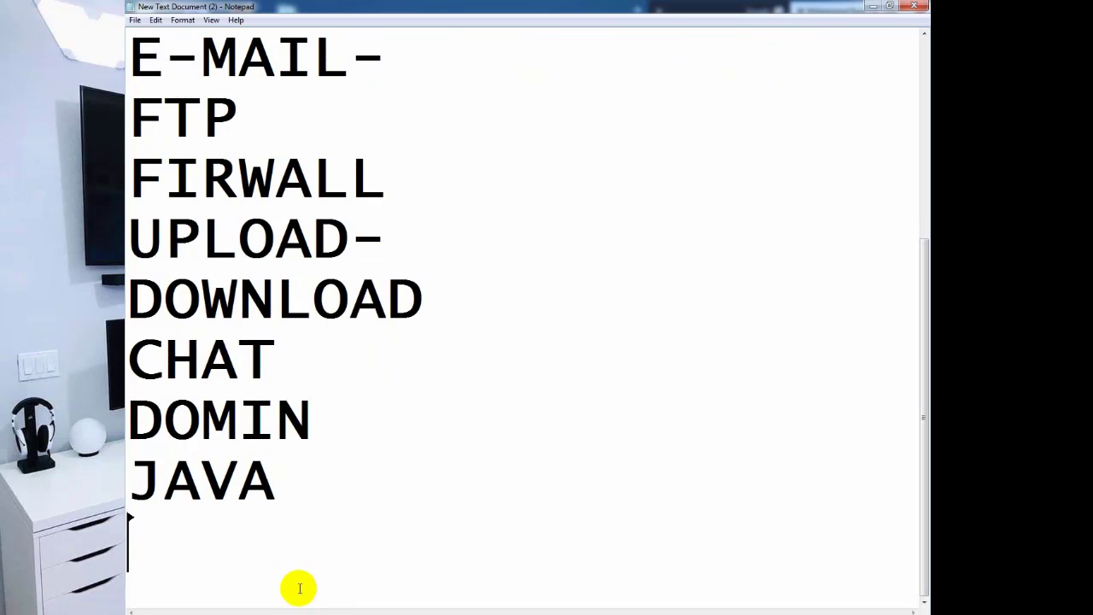
type("PRO")
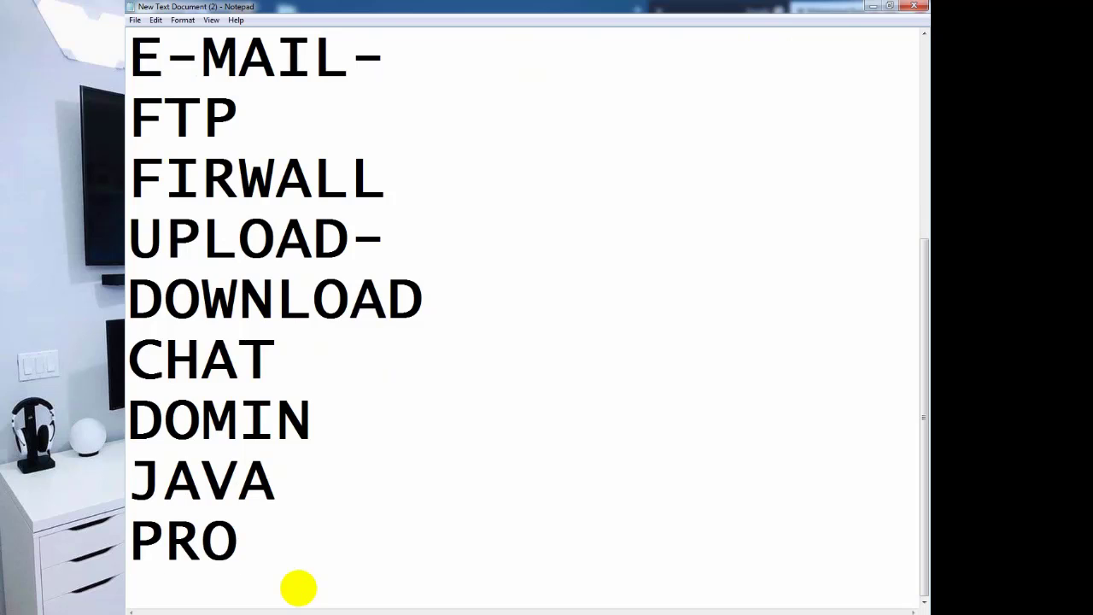
type("TOC")
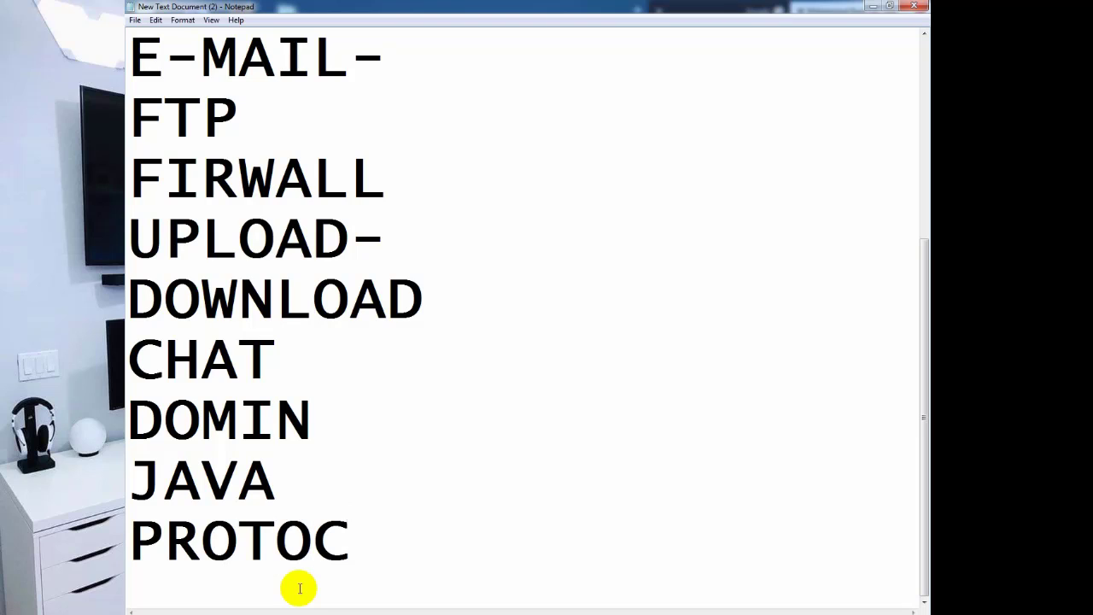
type("OL")
key("Return")
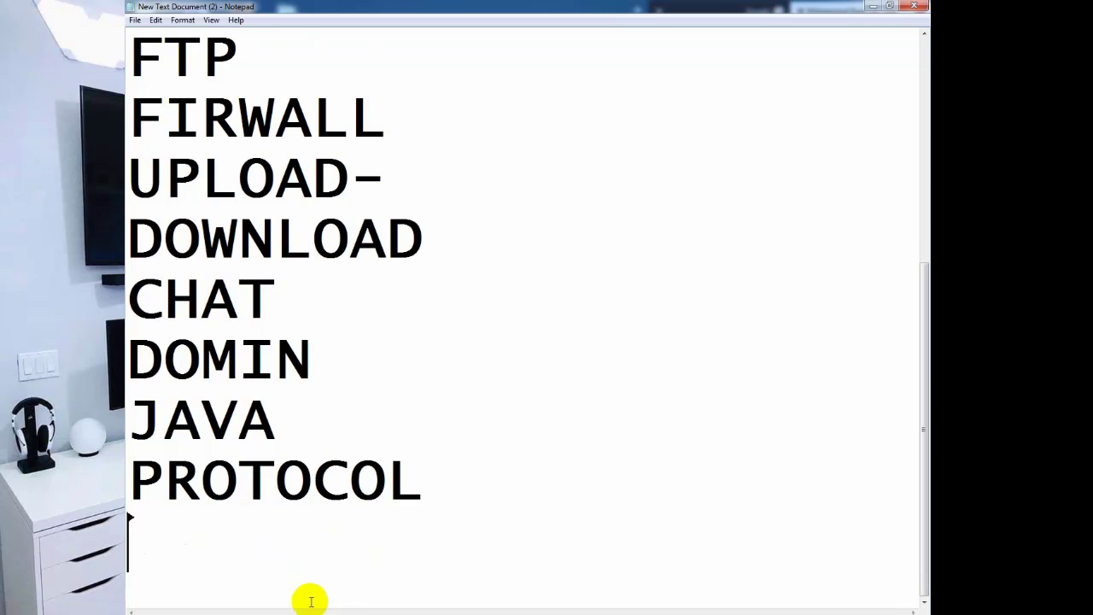
left_click(334, 498)
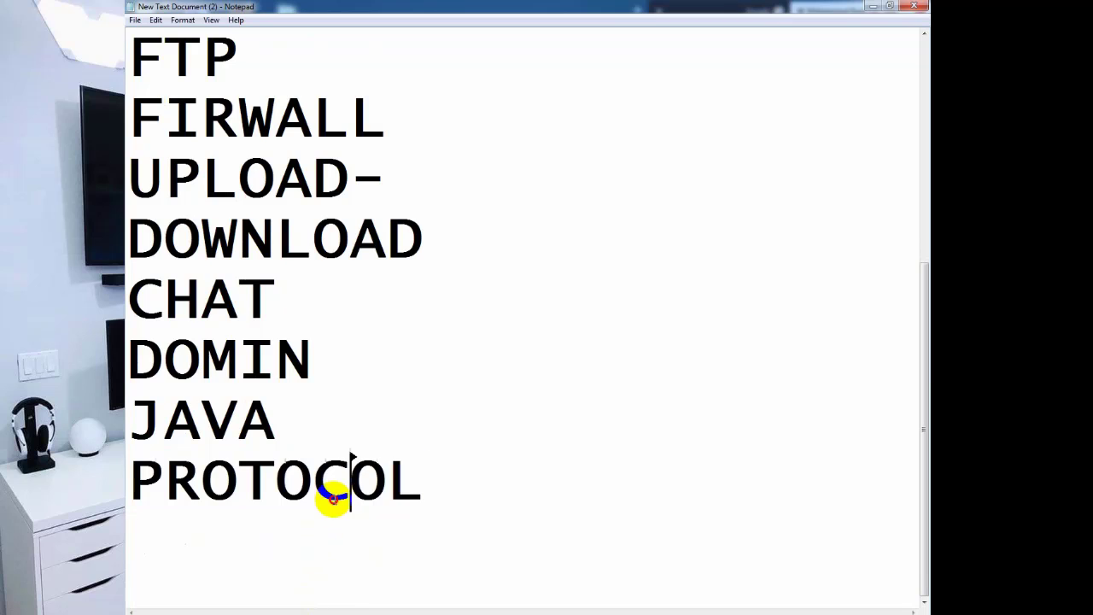
left_click(388, 498)
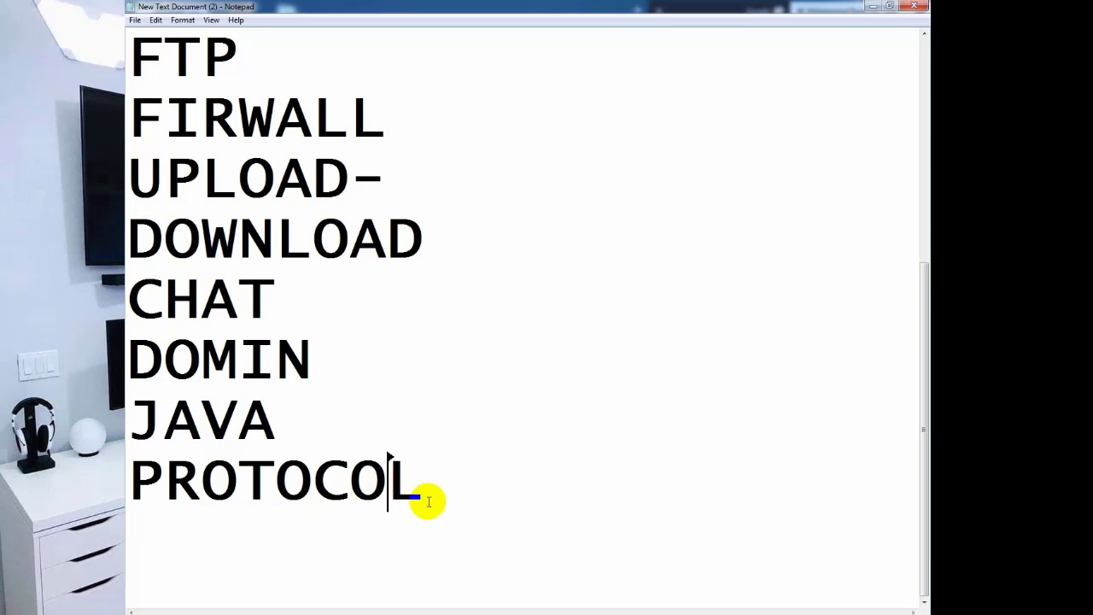
left_click(448, 506)
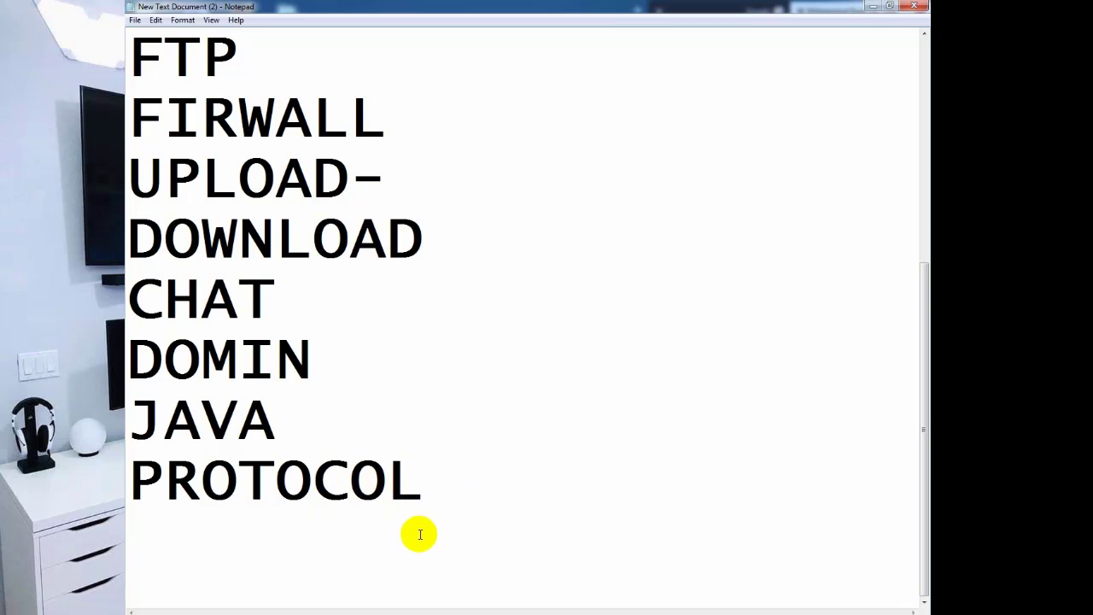
Add a USAR ACCOUNT line below PROTOCOL and type SSL on the next line.
key("Return")
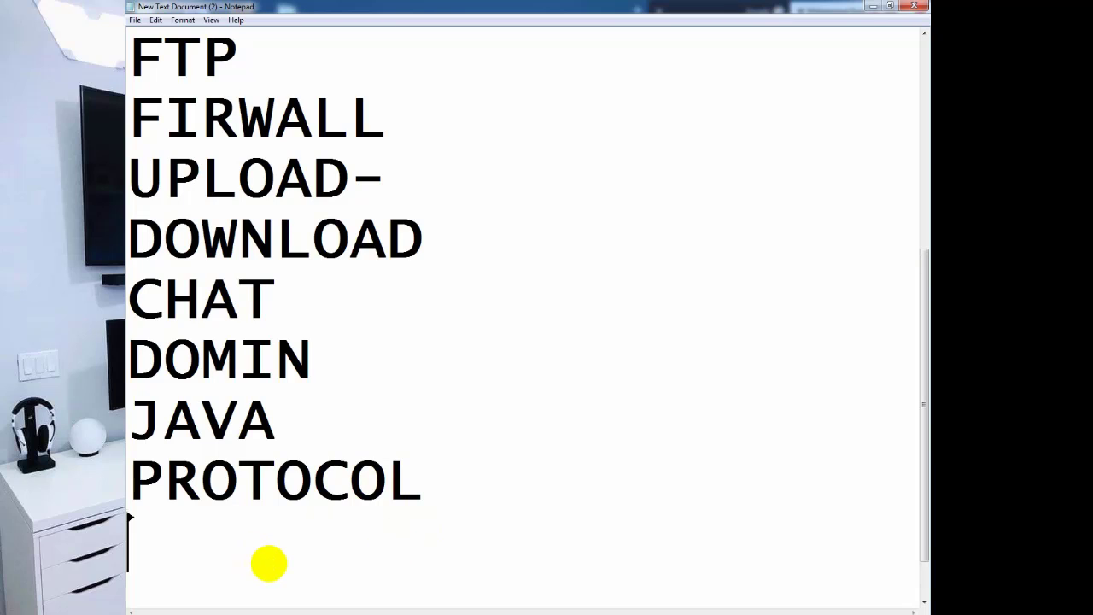
type("USAR ")
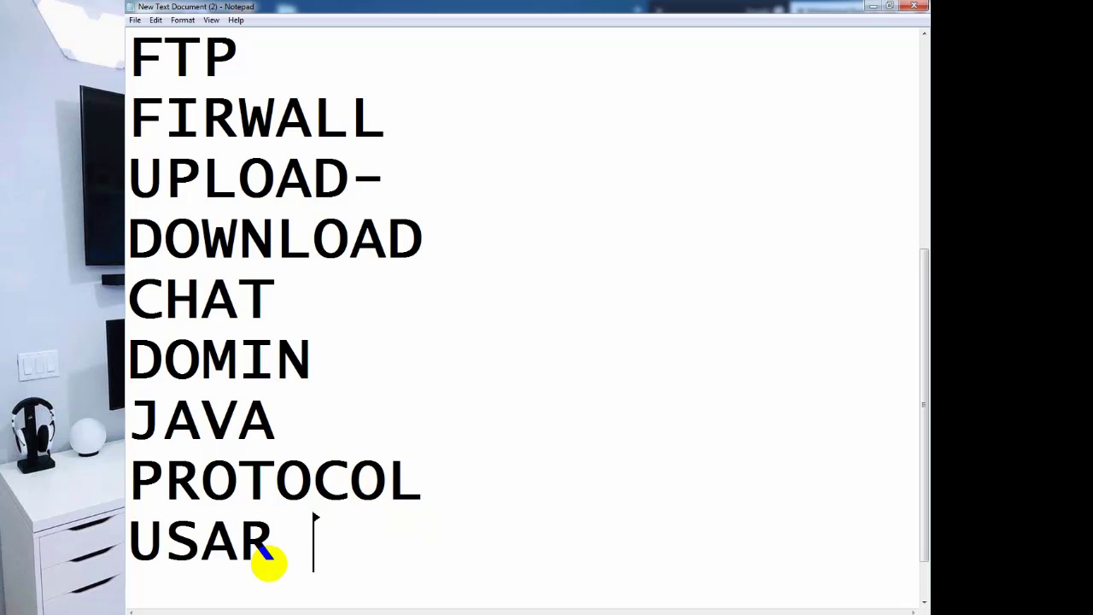
type("ACC")
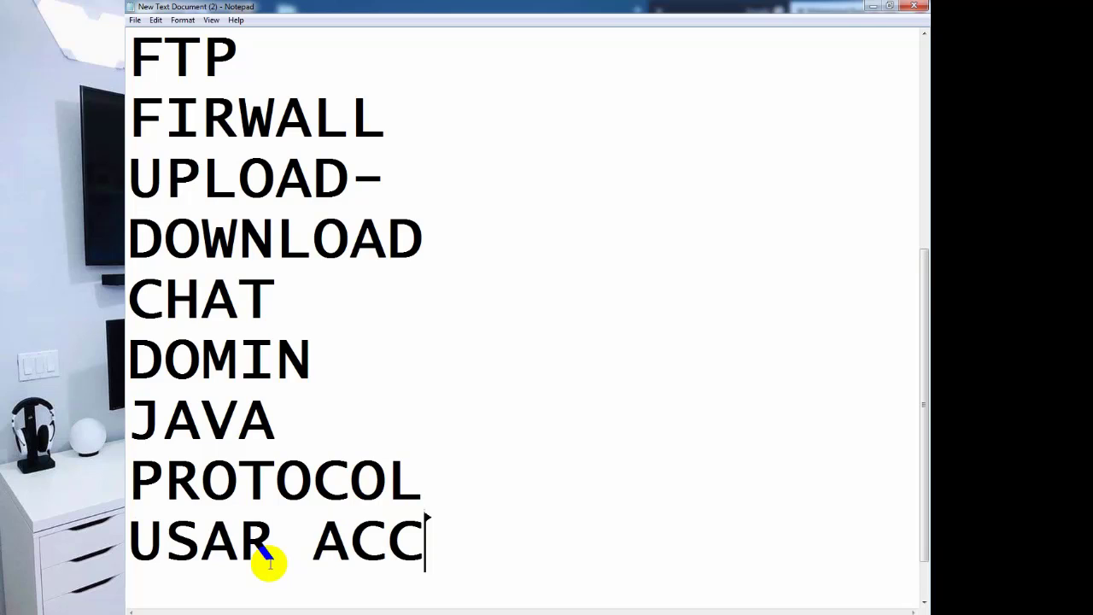
type("OUNT")
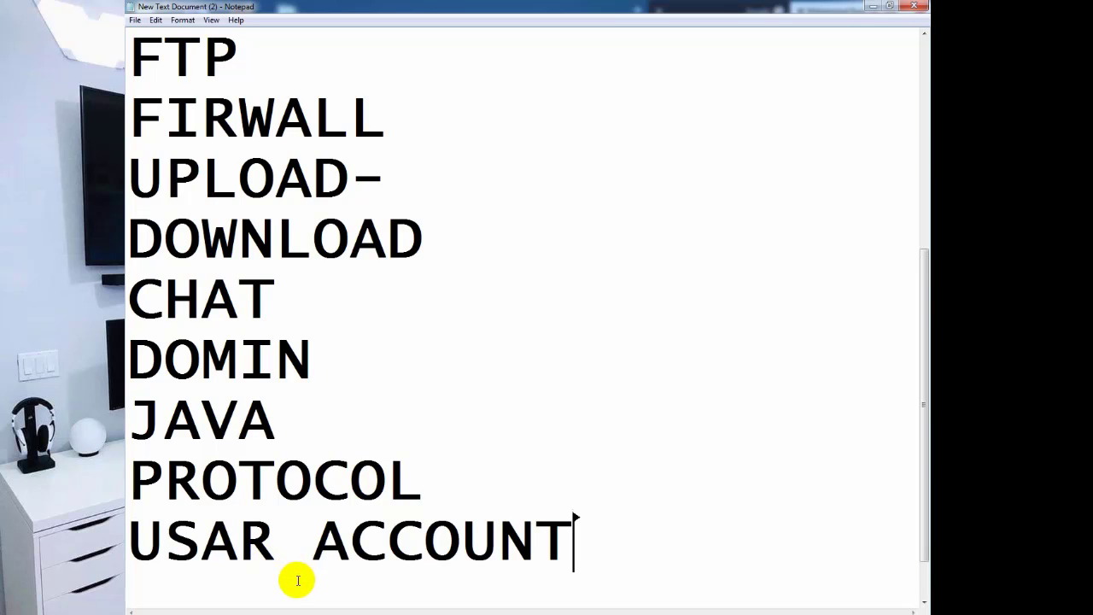
key("Return")
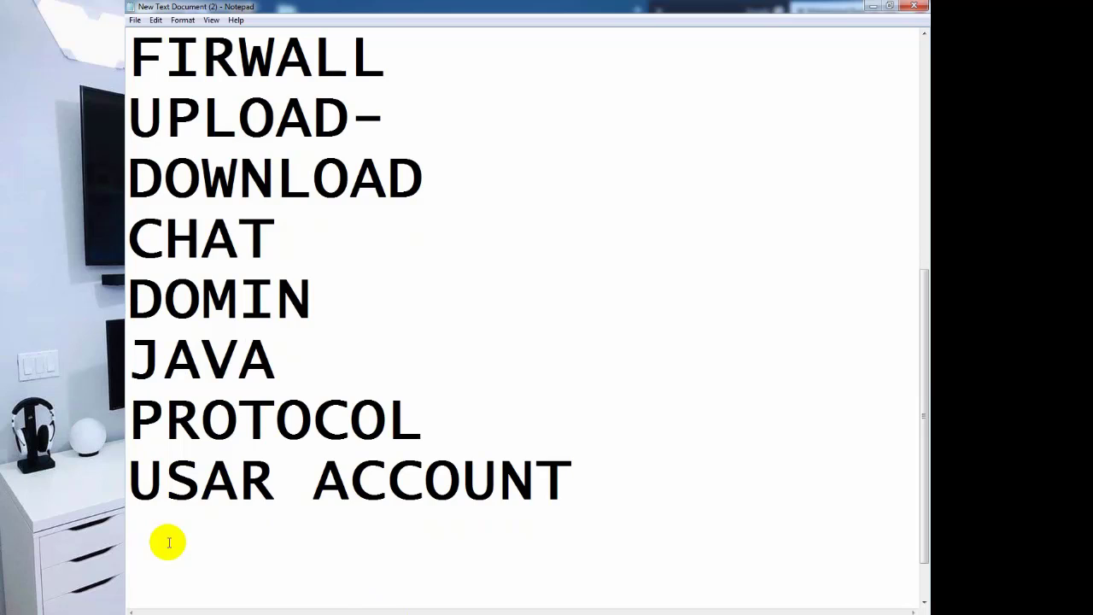
mouse_move(574, 478)
left_mouse_down()
mouse_move(580, 470)
mouse_move(130, 481)
mouse_move(566, 484)
left_mouse_up()
left_click(130, 481)
left_click(485, 510)
left_click(559, 501)
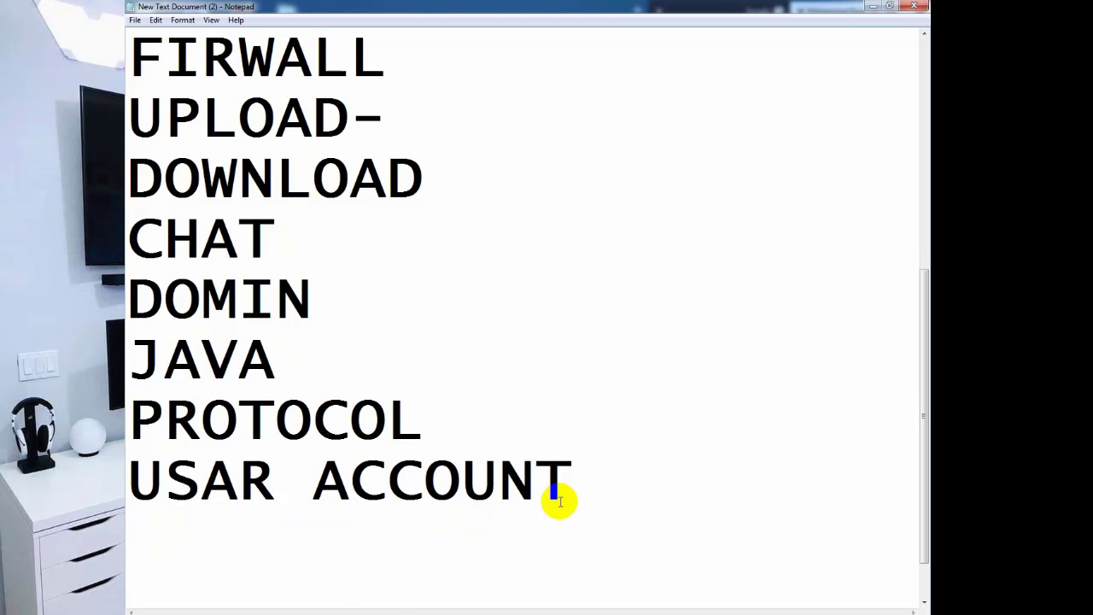
key("Return")
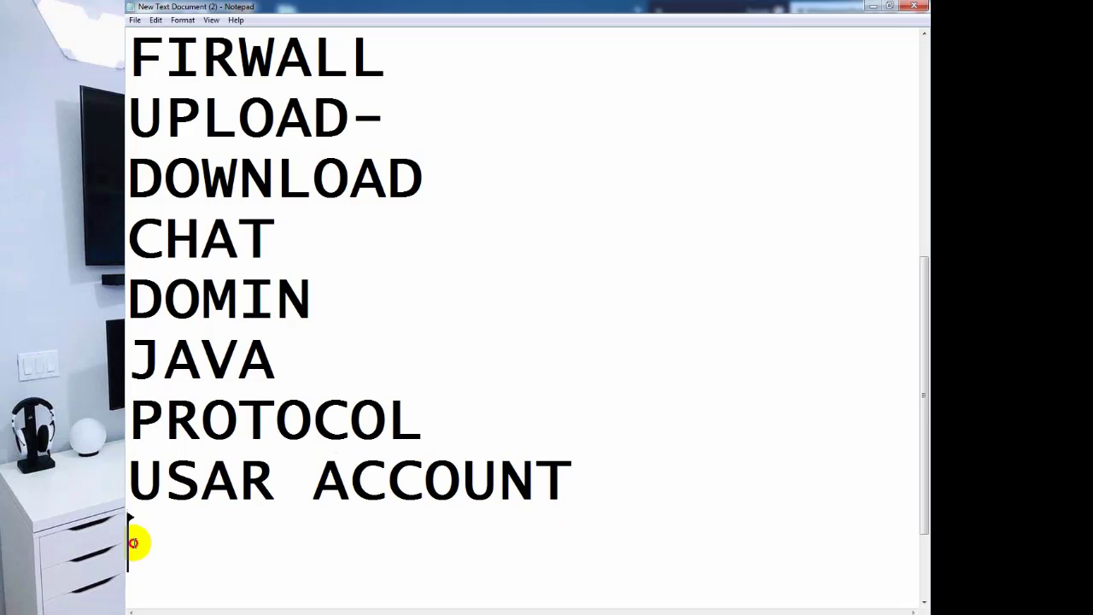
type("SSL")
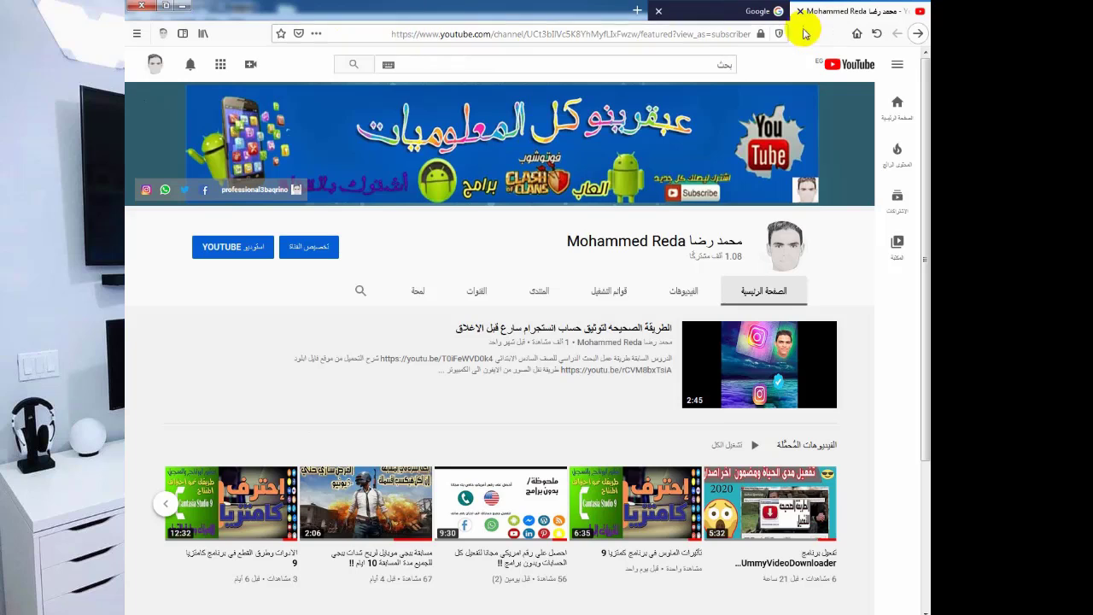
left_click(761, 34)
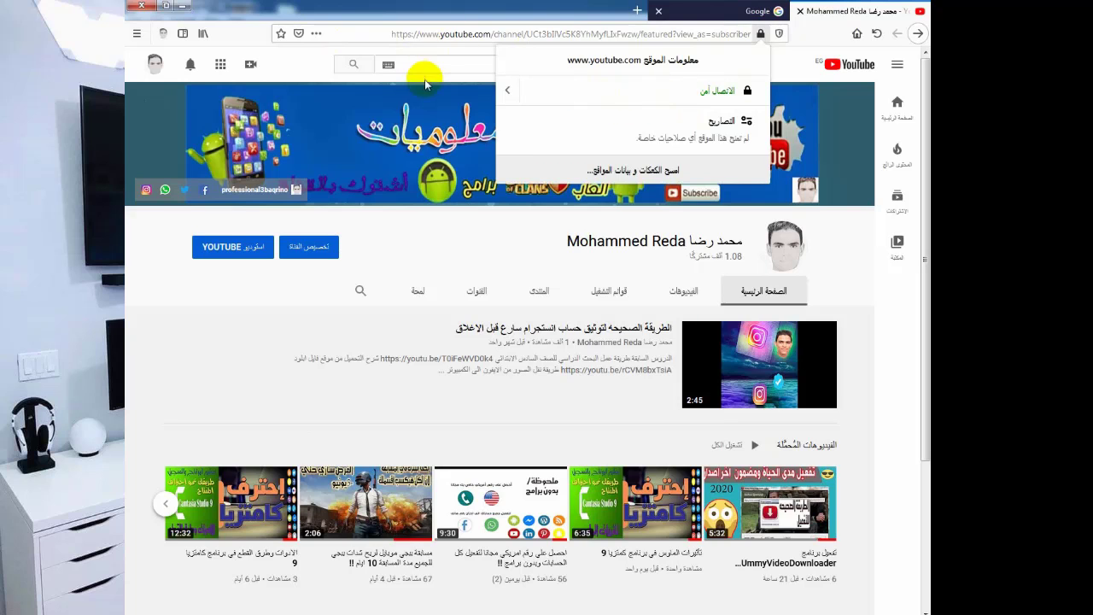
left_click(439, 55)
left_click(760, 33)
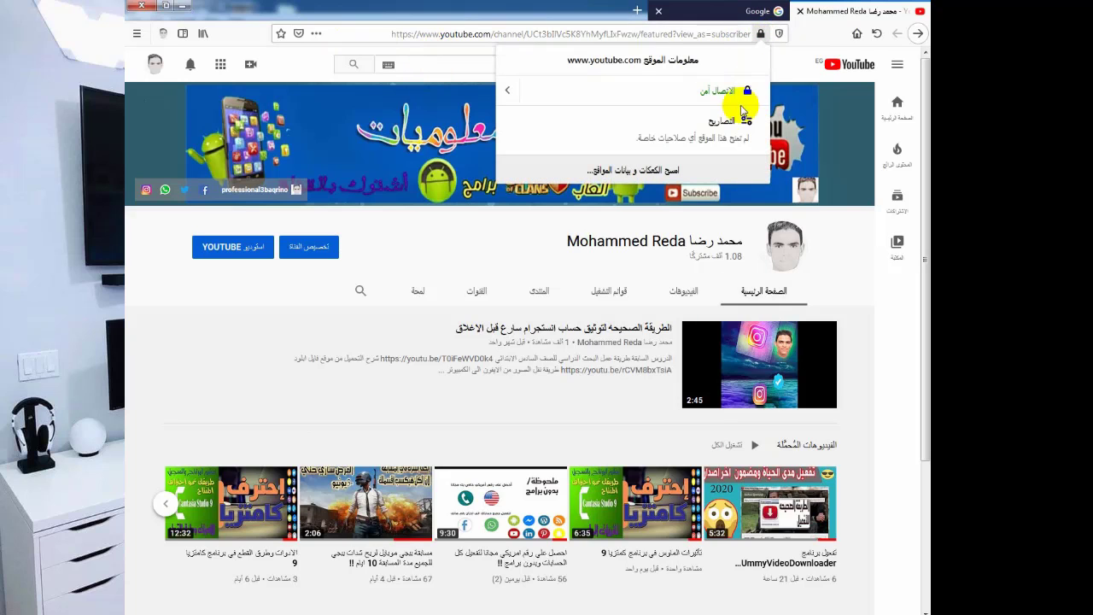
left_click(375, 52)
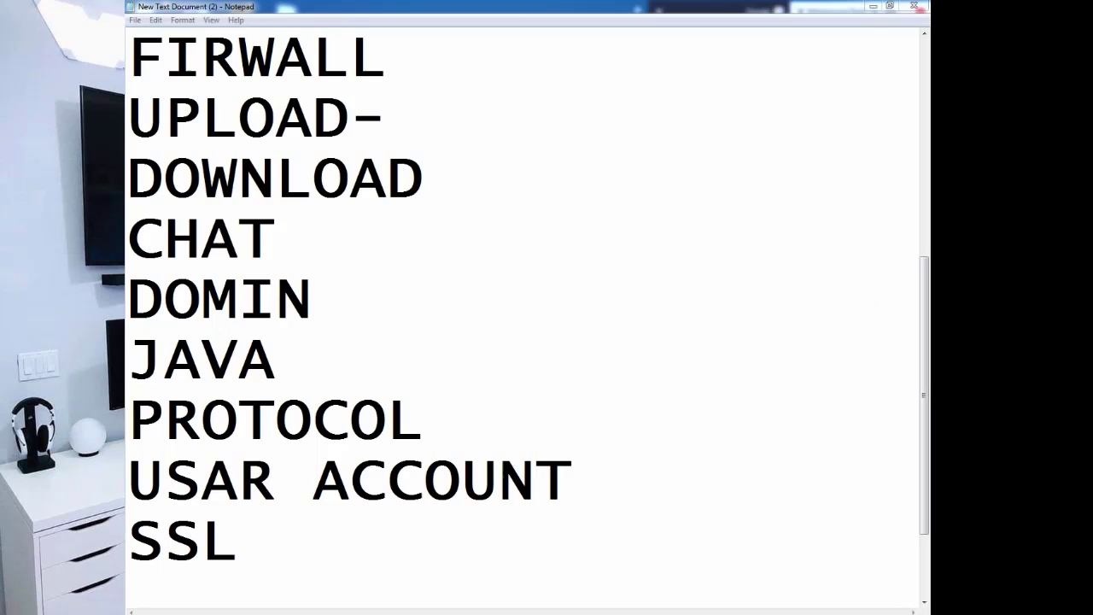
Type the Arabic term سيرفر-كلينت on a new line below SSL, fixing mistyped letters.
left_click(359, 551)
key("Return")
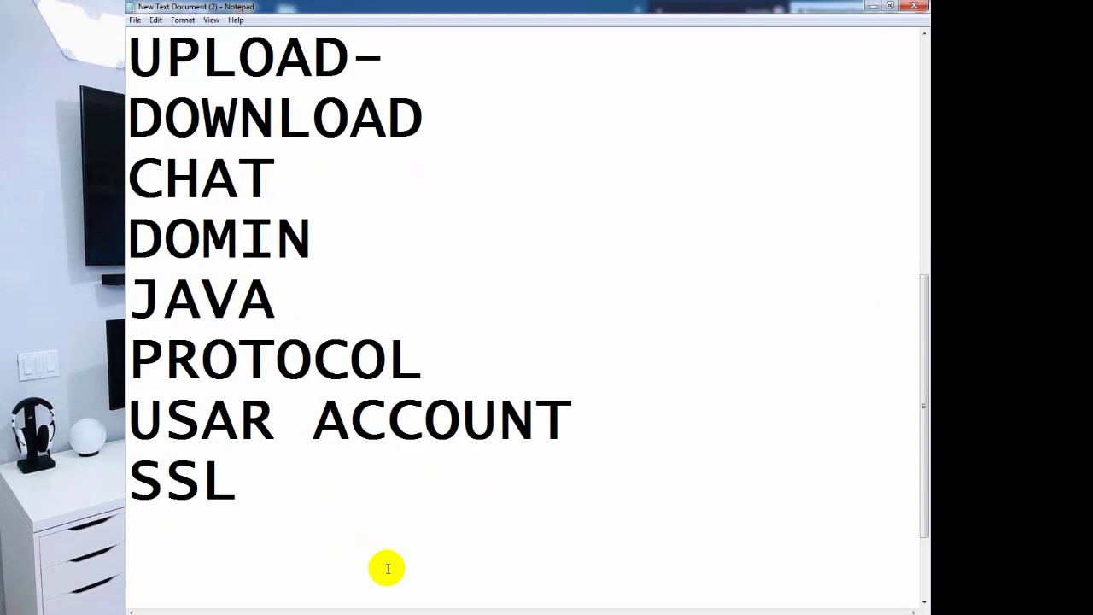
type("SE")
key("BackSpace")
key("BackSpace")
type("سيؤ")
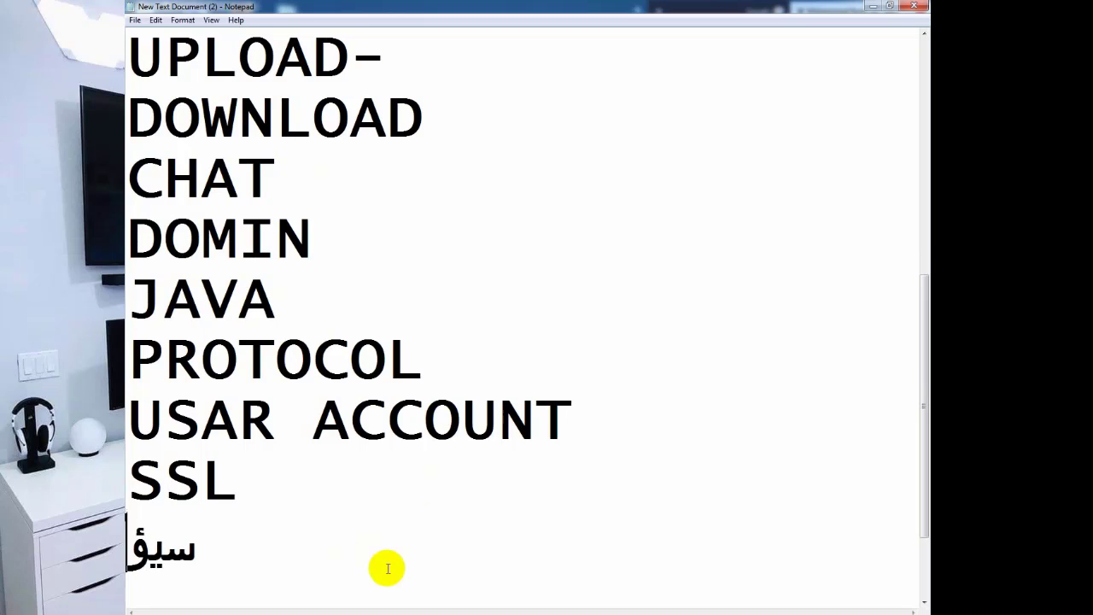
key("BackSpace")
type("رفق")
key("BackSpace")
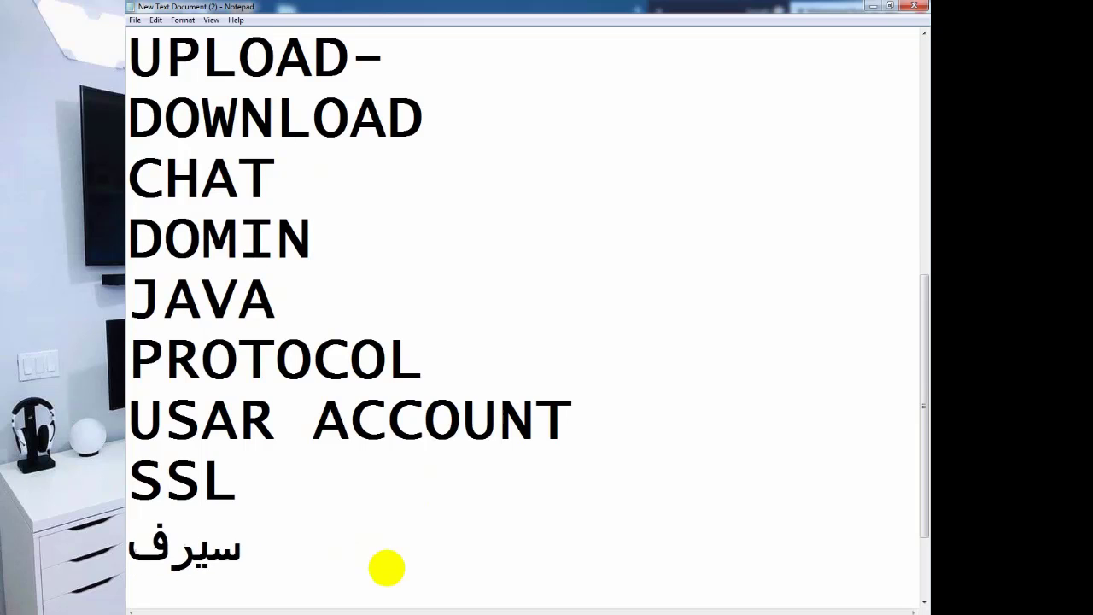
type("ر-كب")
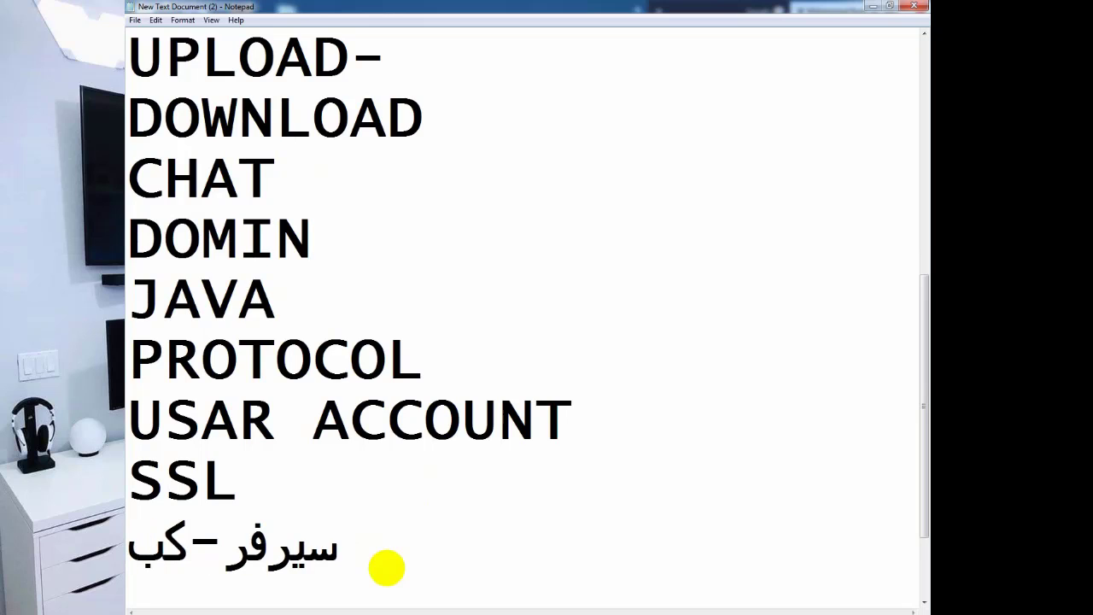
key("BackSpace")
type("لينت")
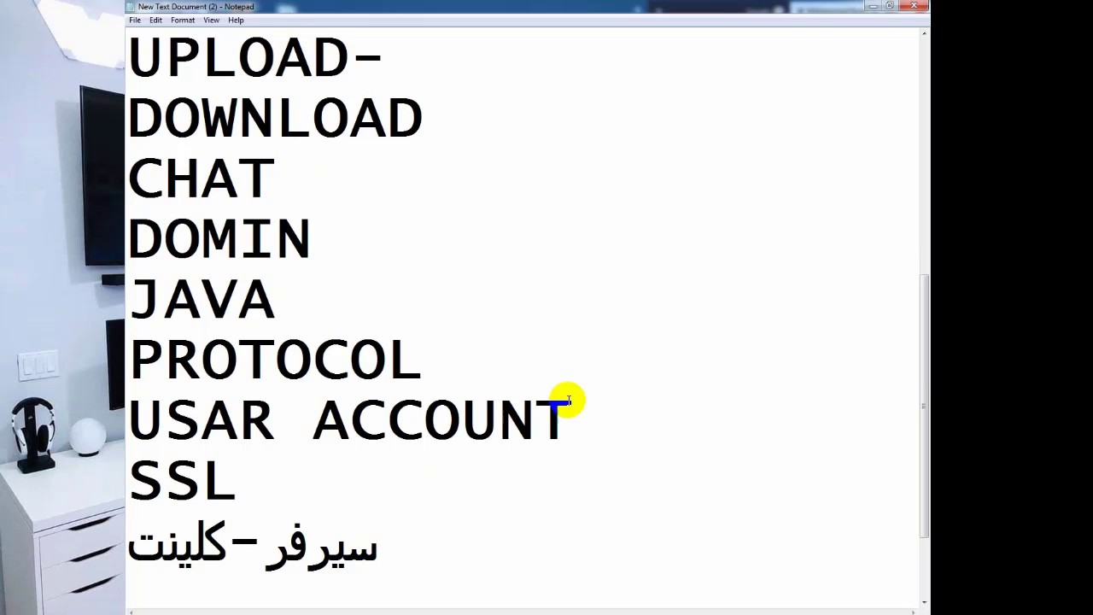
mouse_move(378, 545)
left_mouse_down()
mouse_move(128, 547)
mouse_move(374, 553)
left_mouse_up()
left_click(383, 549)
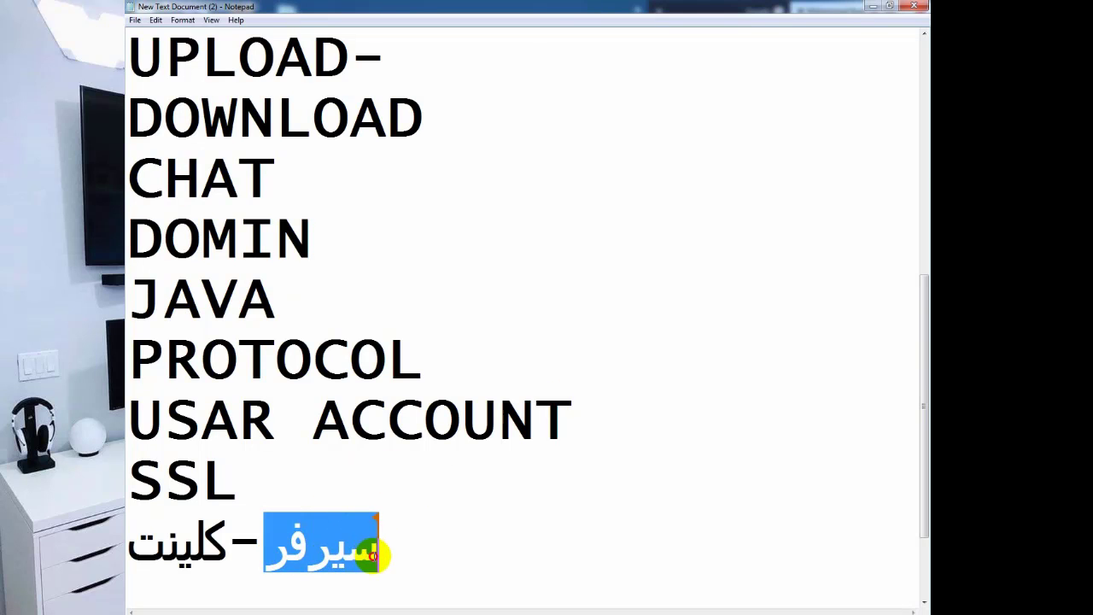
left_click(313, 551)
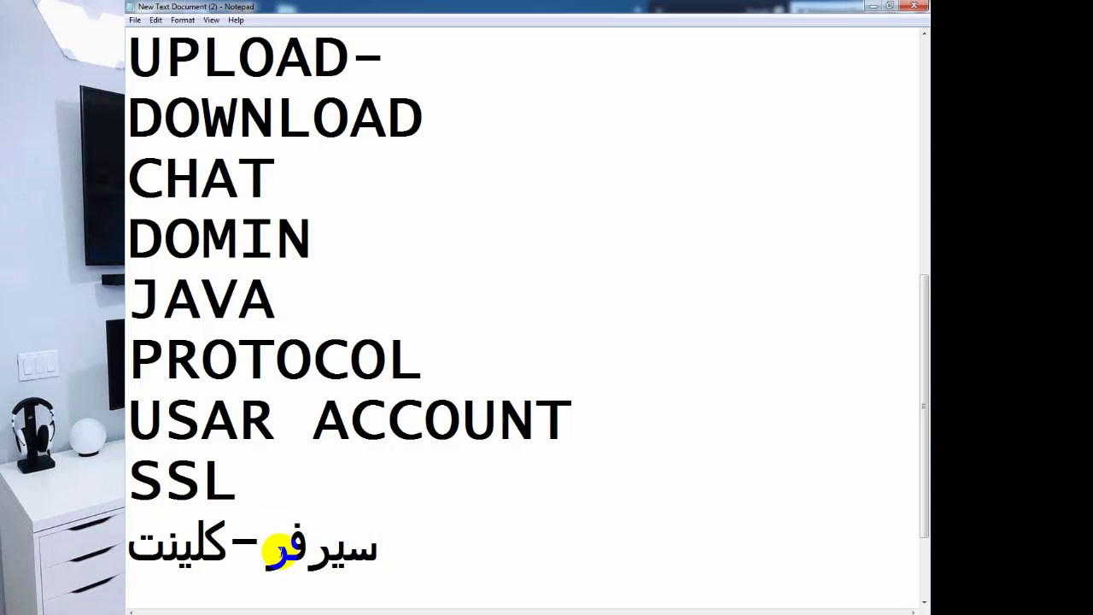
left_click(267, 555)
left_click_drag(270, 555, 383, 555)
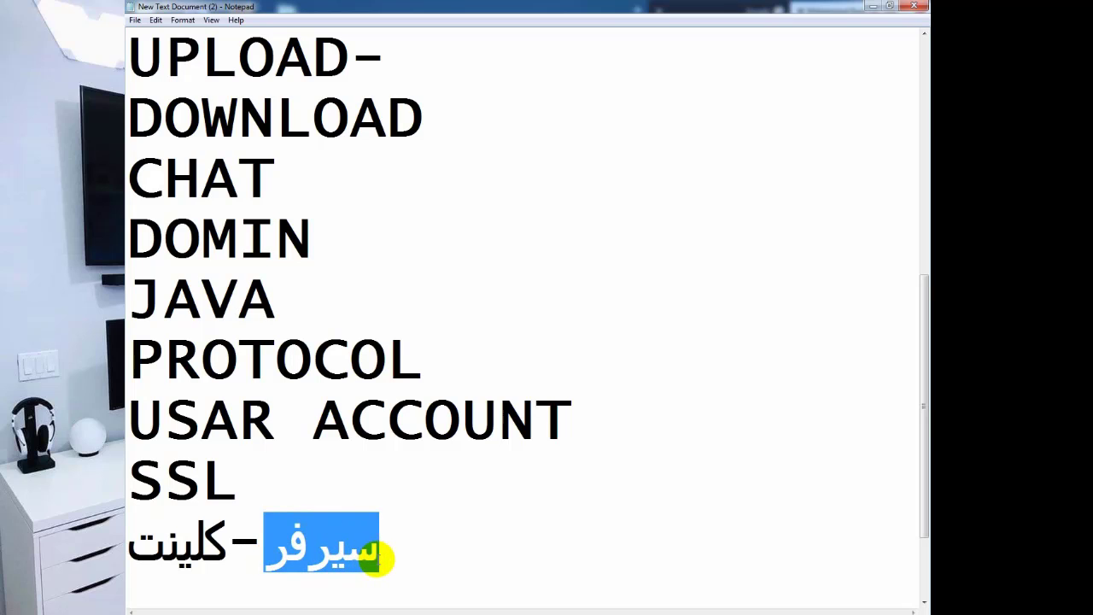
left_click(284, 555)
mouse_move(273, 559)
left_mouse_down()
mouse_move(355, 571)
mouse_move(290, 560)
left_mouse_up()
left_click(225, 558)
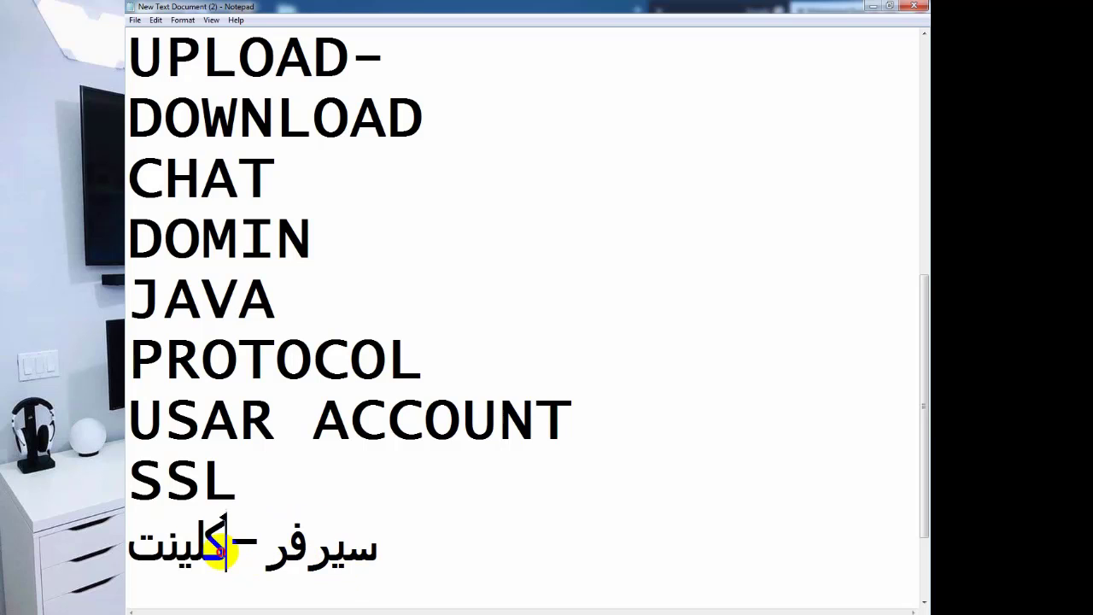
left_click_drag(227, 551, 363, 545)
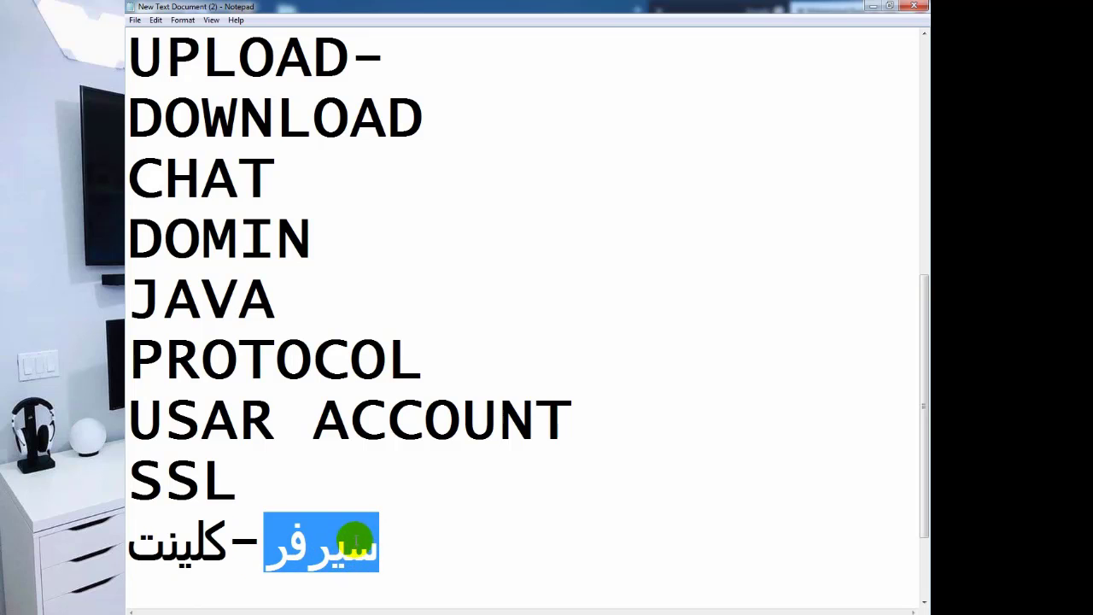
left_click(205, 546)
left_click(265, 548)
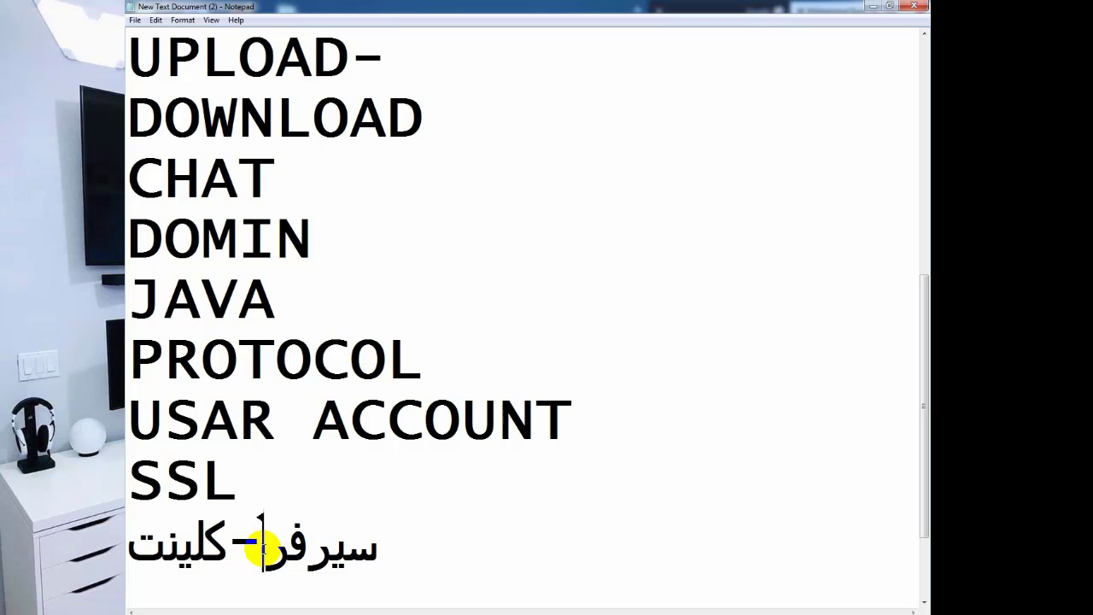
mouse_move(265, 546)
left_mouse_down()
mouse_move(284, 536)
mouse_move(268, 542)
left_mouse_up()
left_click(261, 556)
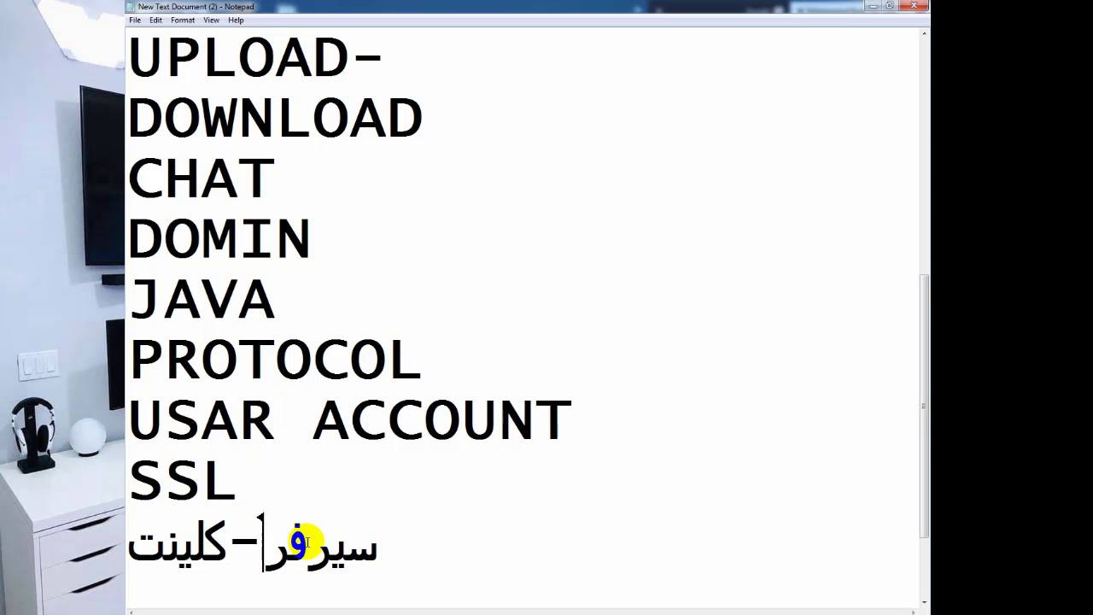
left_click_drag(229, 543, 171, 560)
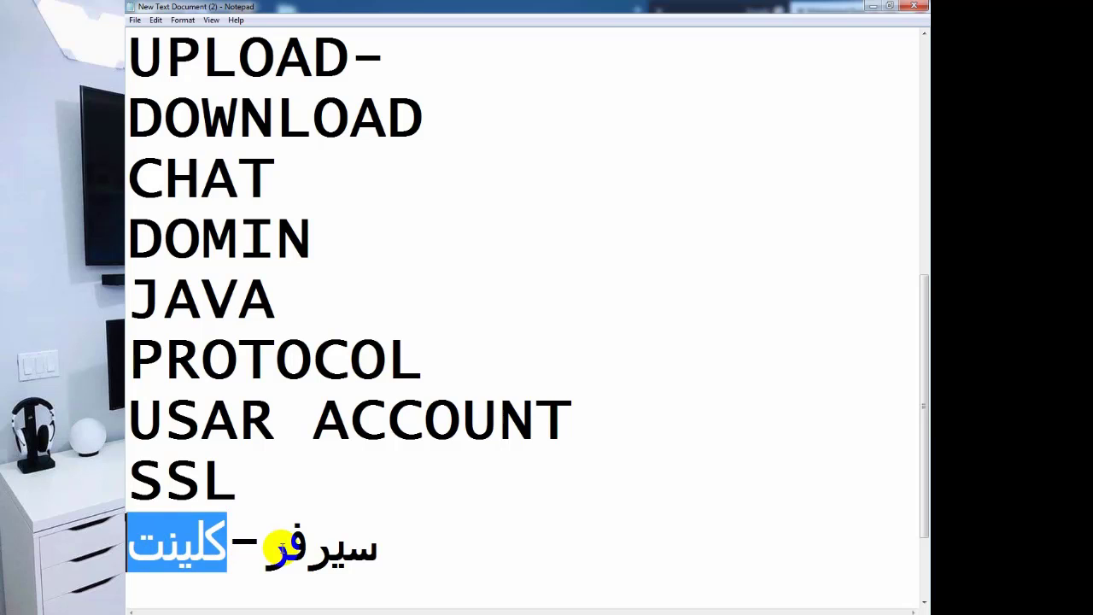
left_click(289, 543)
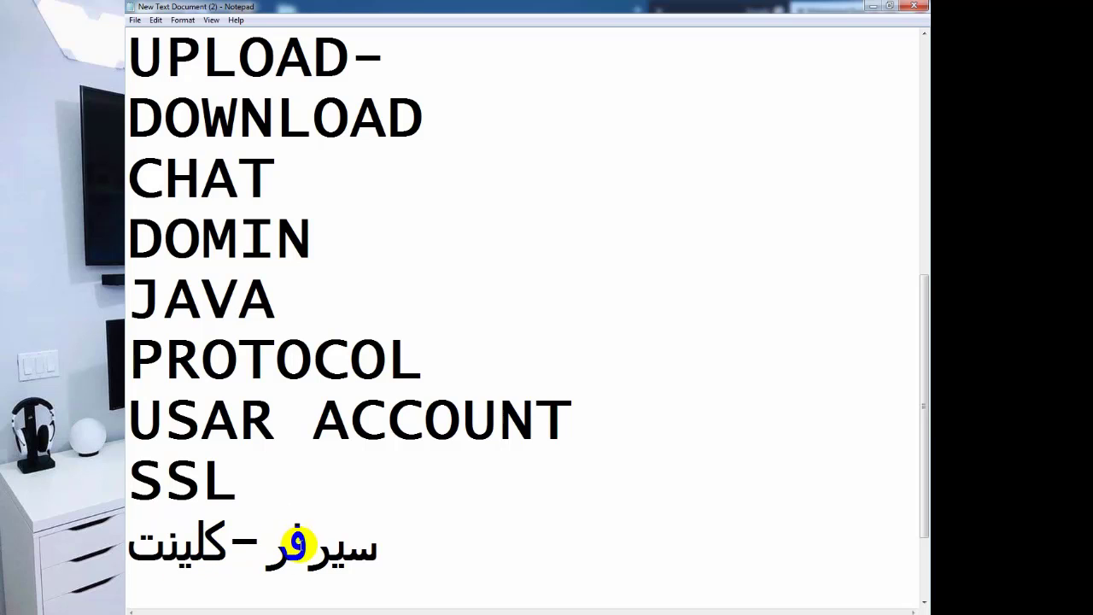
left_click_drag(256, 553, 287, 547)
left_click(299, 542)
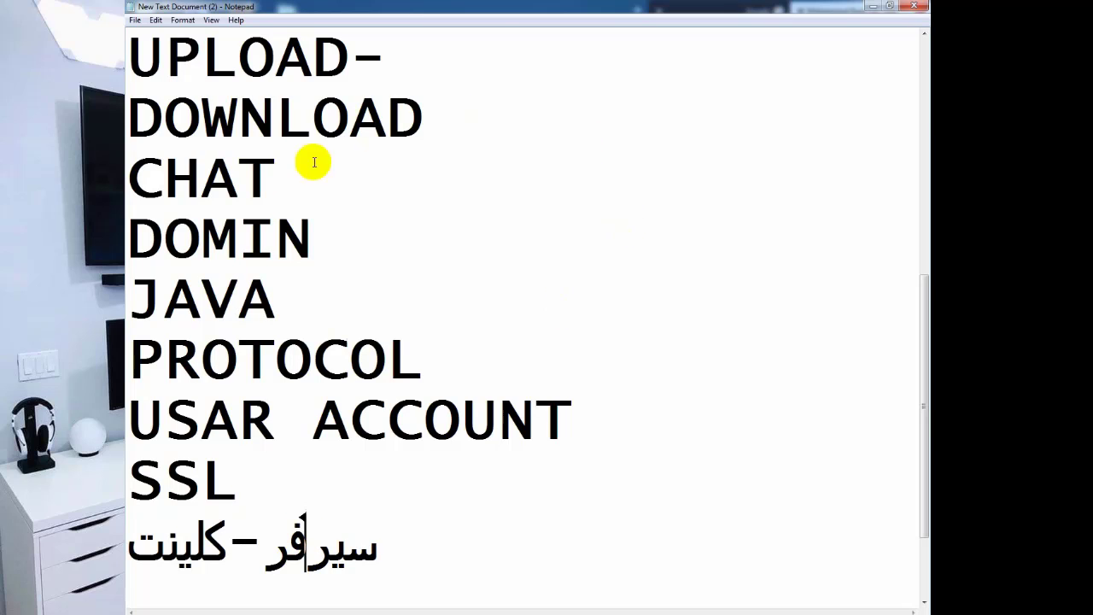
left_click(421, 141)
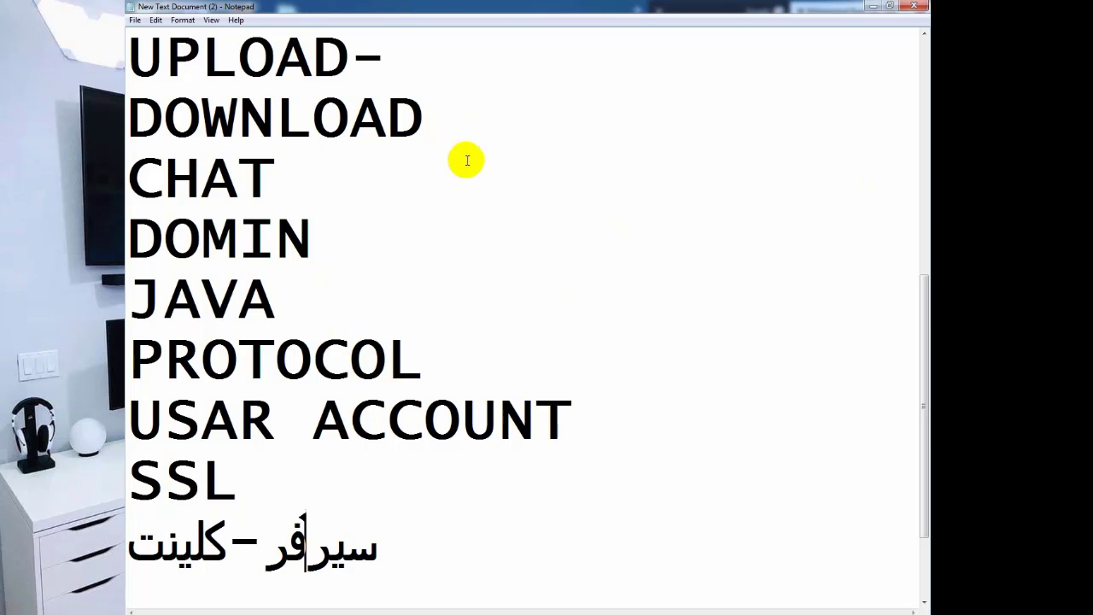
left_click_drag(225, 545, 132, 547)
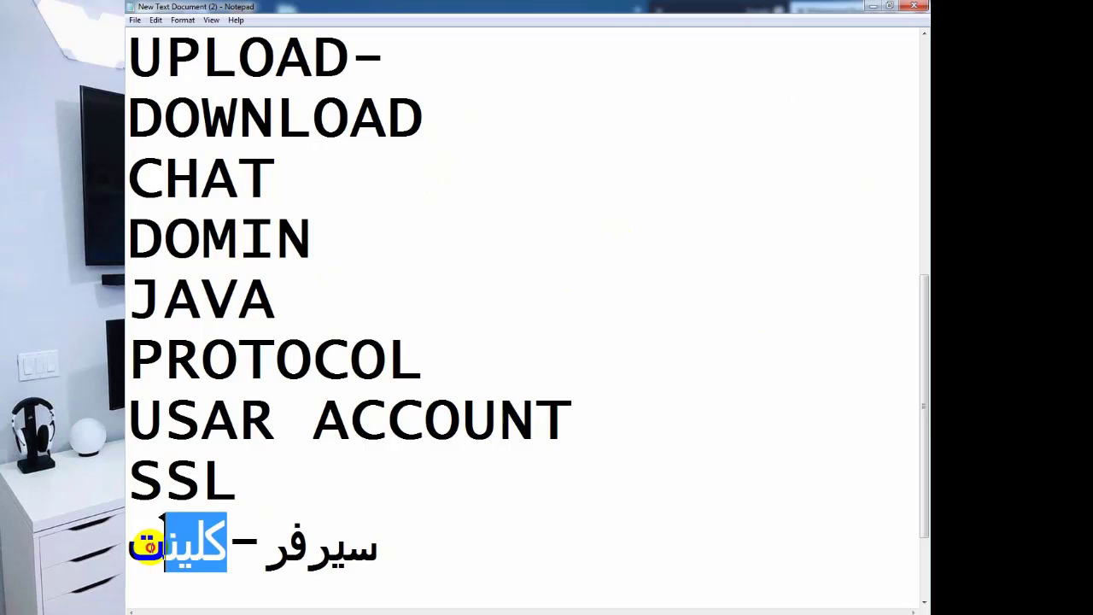
left_click(272, 547)
left_click_drag(271, 547, 376, 546)
left_click(413, 550)
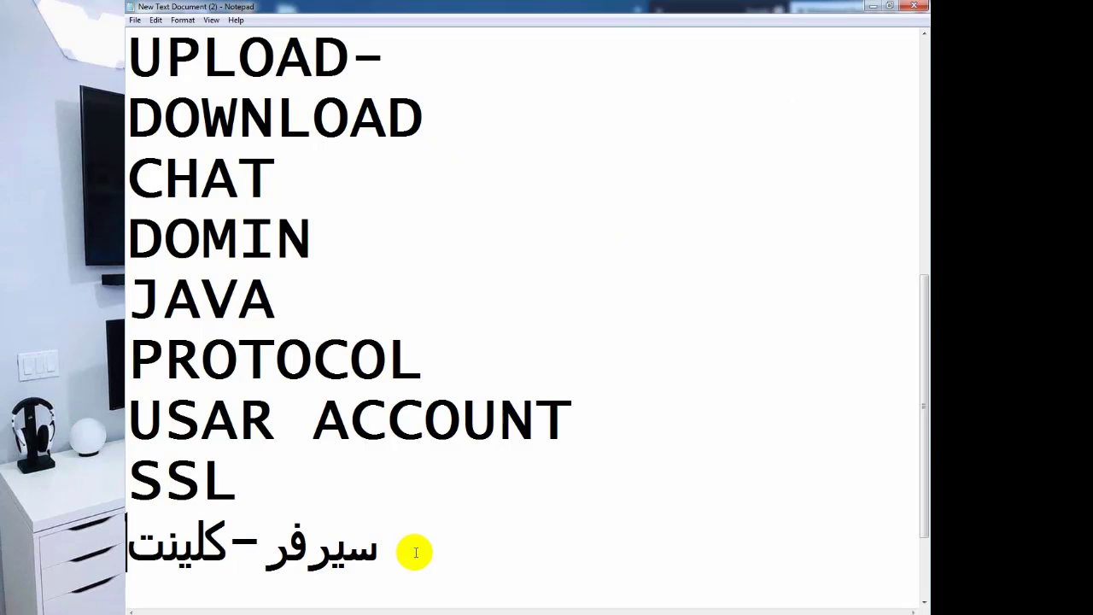
Add a blank line, then select the entire internet-terms glossary in Notepad and delete it.
key("Return")
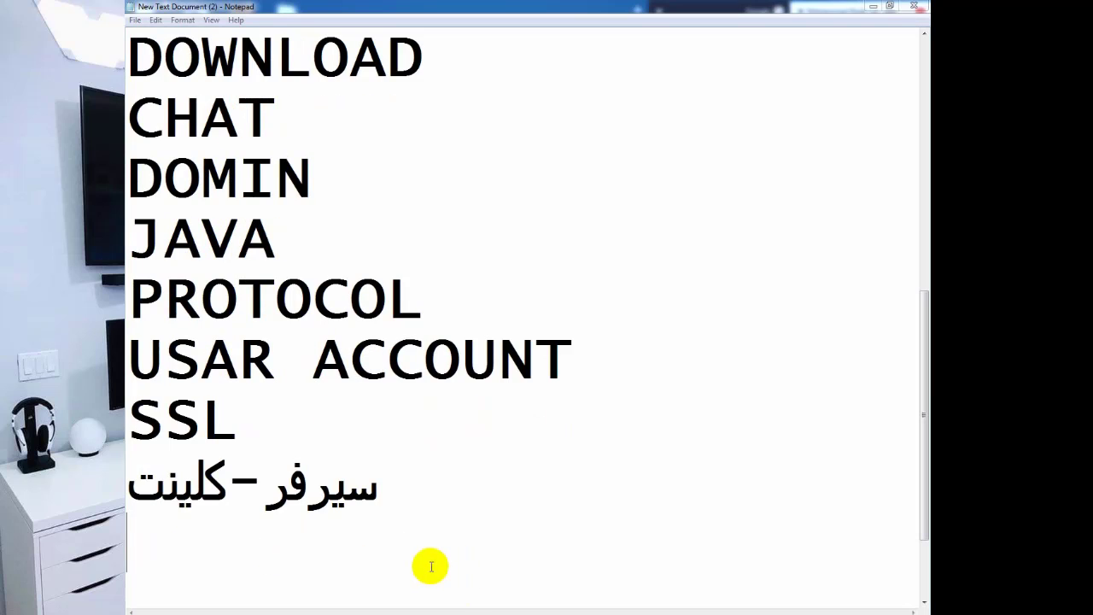
scroll(470, 376, "up", 3)
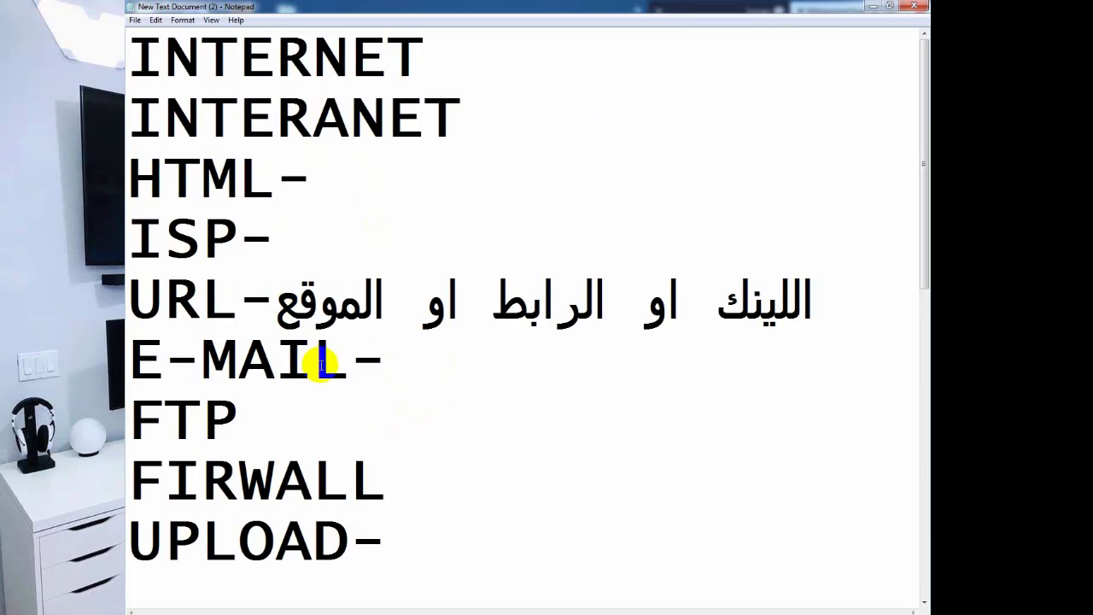
left_click_drag(323, 366, 311, 361)
left_click(303, 413)
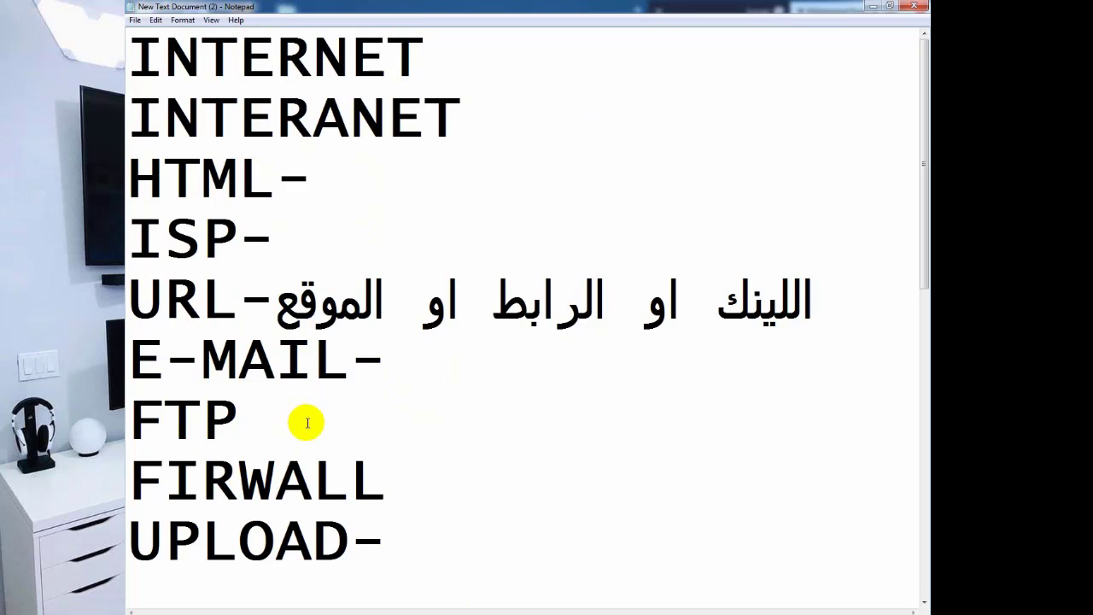
key("ctrl+a")
key("Delete")
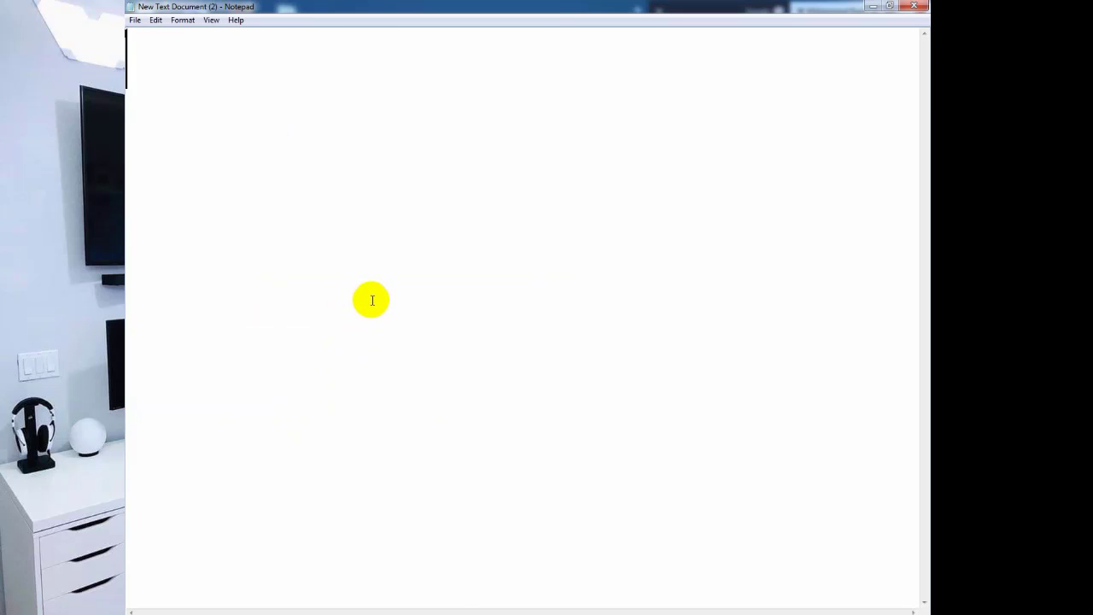
Launch the On-Screen Keyboard from Start search and move it higher on screen.
left_click(171, 611)
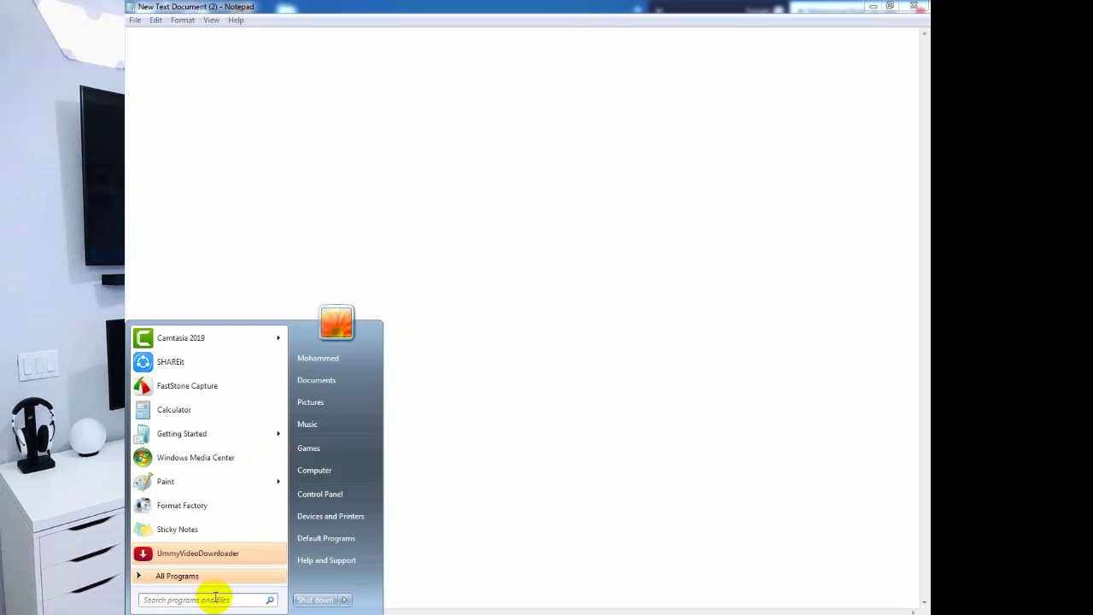
type("K")
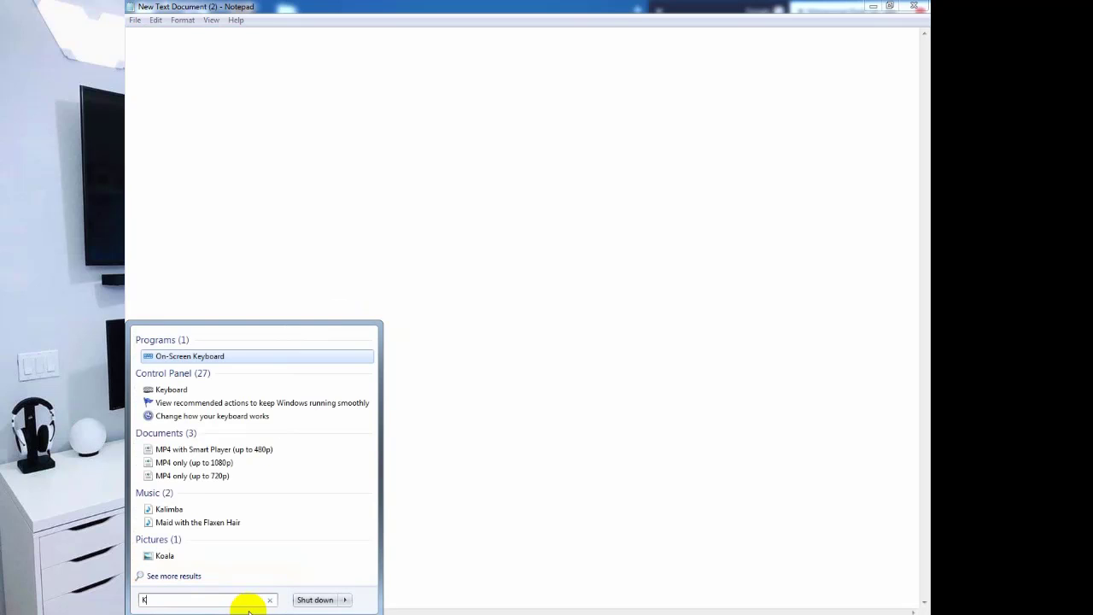
left_click(189, 355)
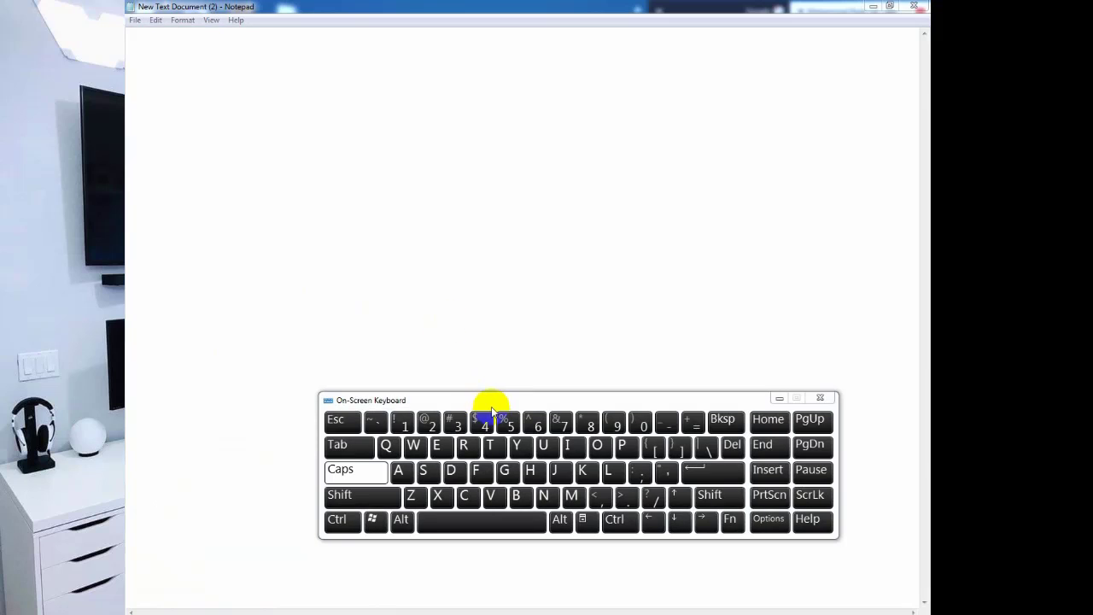
left_click_drag(490, 402, 443, 291)
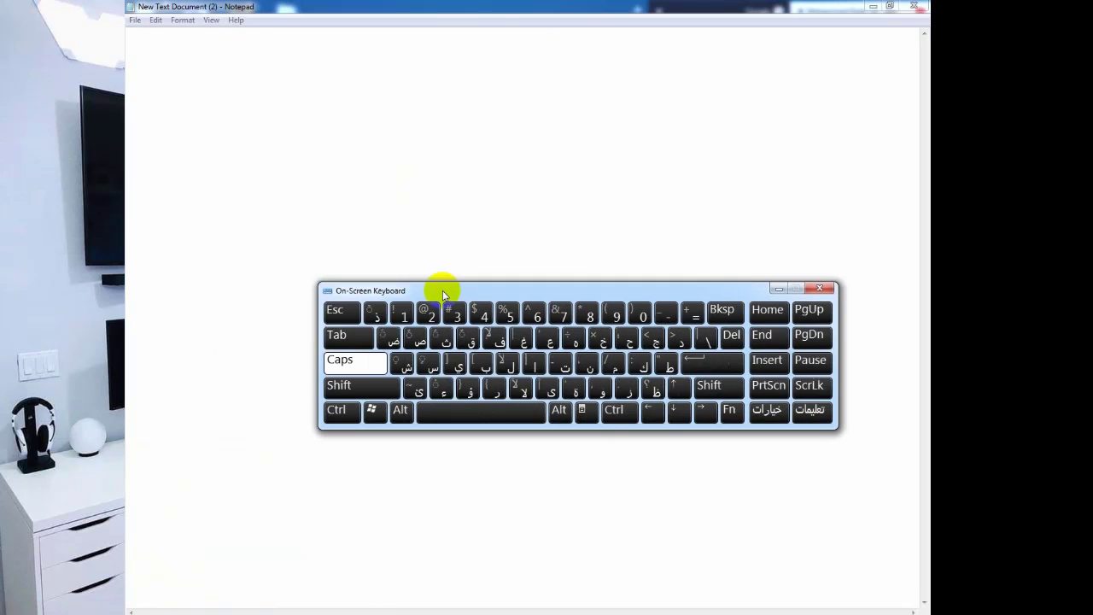
Switch typing to English and set the Notepad text direction to left-to-right.
left_click(299, 103)
key("shift")
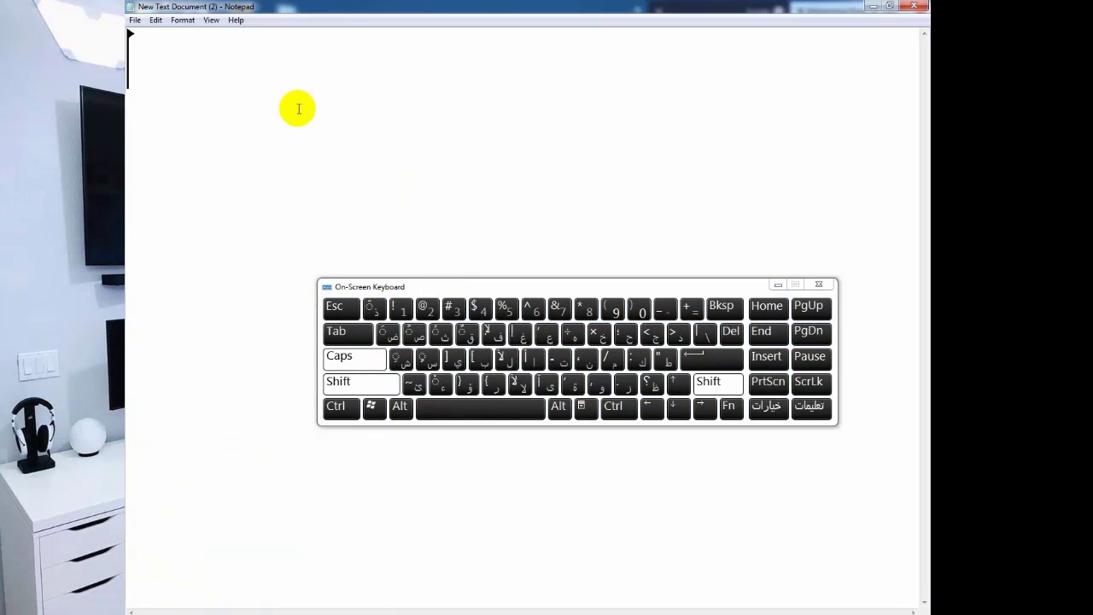
key("ctrl")
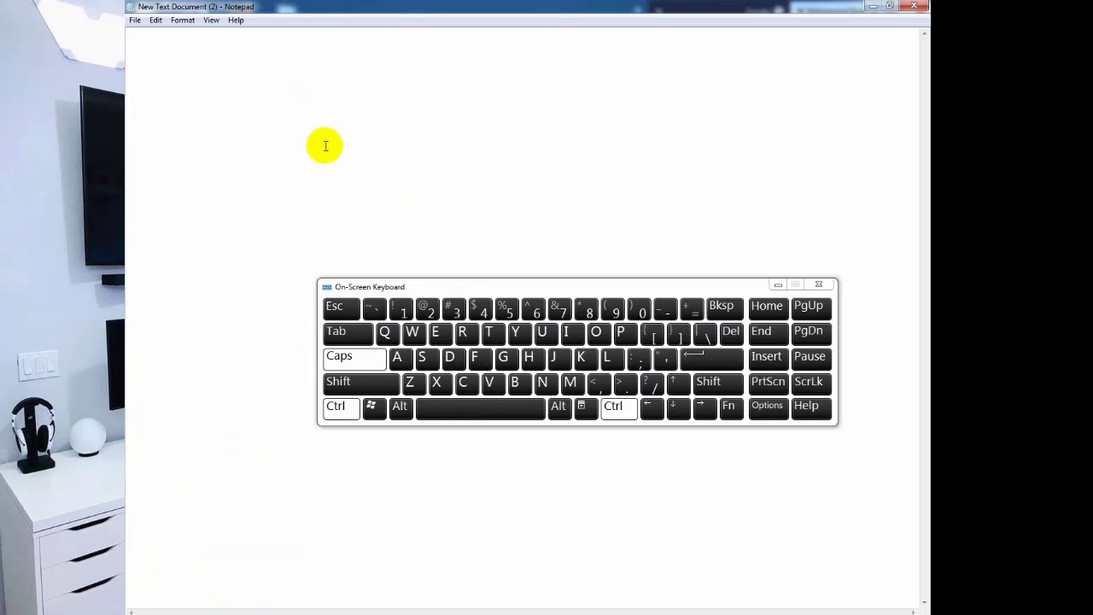
key("ctrl+shift")
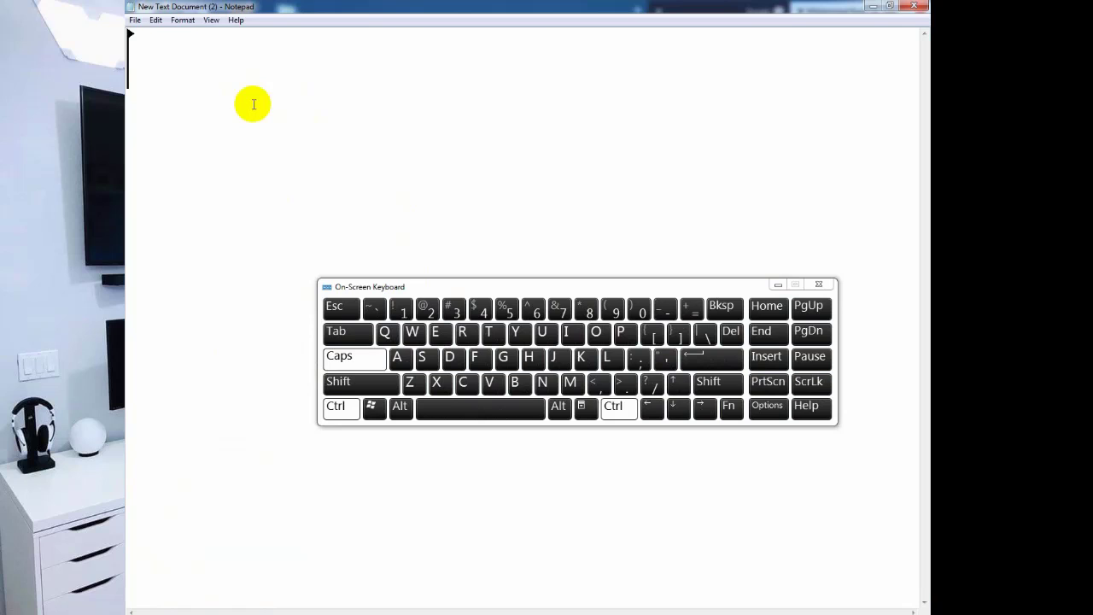
key("ctrl")
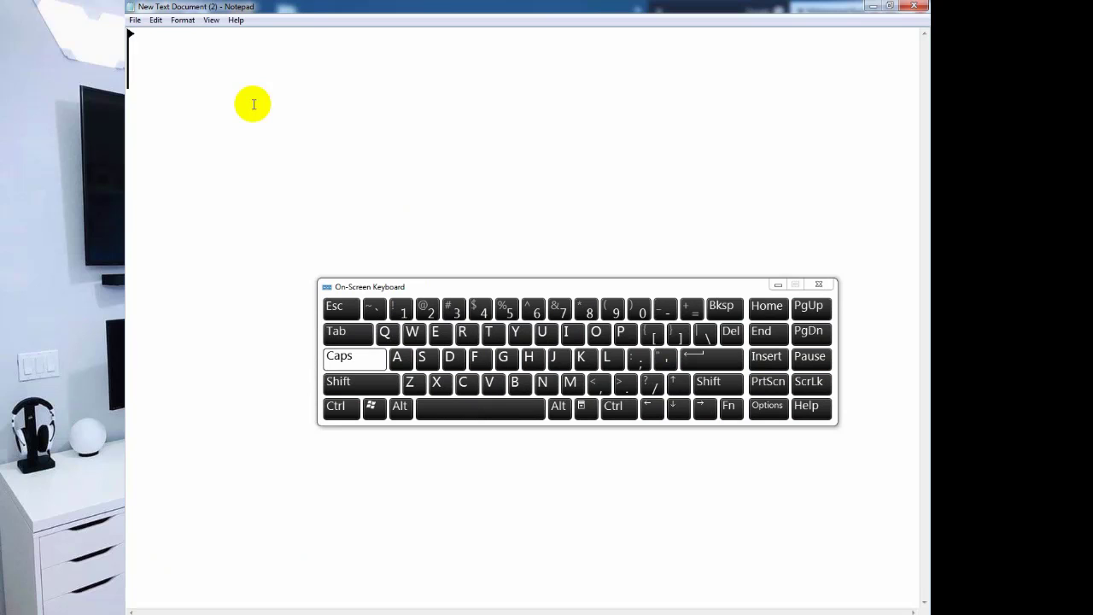
Toggle the keyboard's Ctrl key on and off, then close the On-Screen Keyboard.
left_click(339, 407)
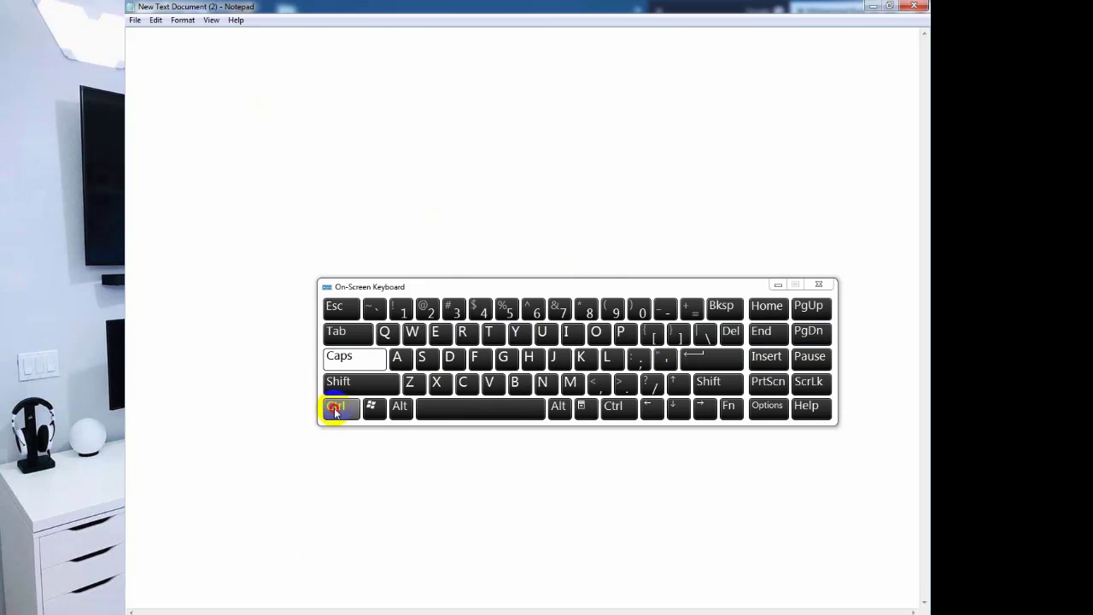
left_click(583, 259, "ctrl")
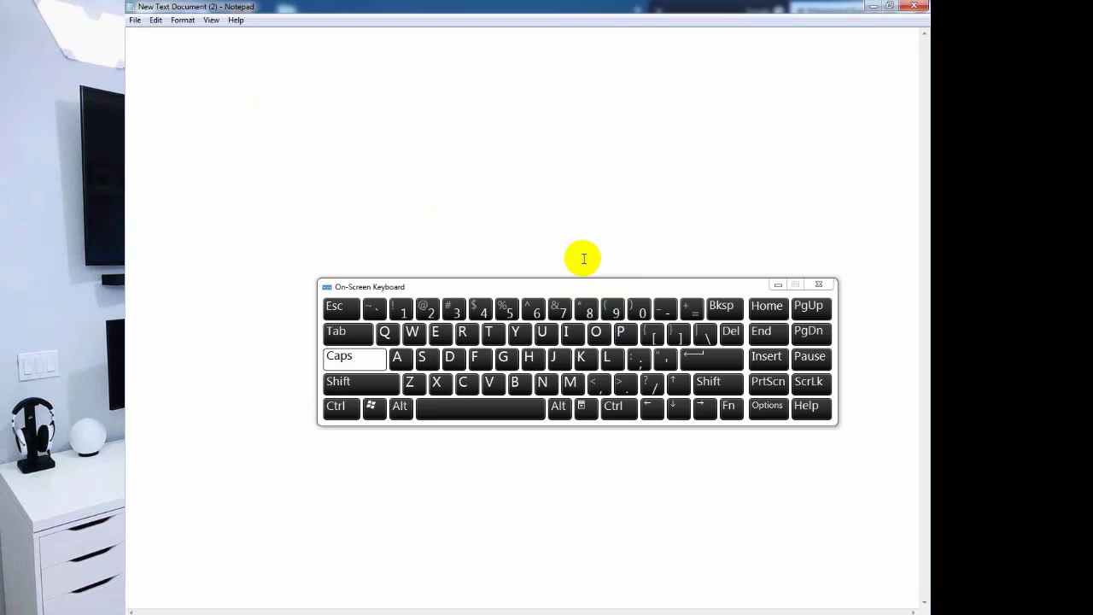
key("ctrl")
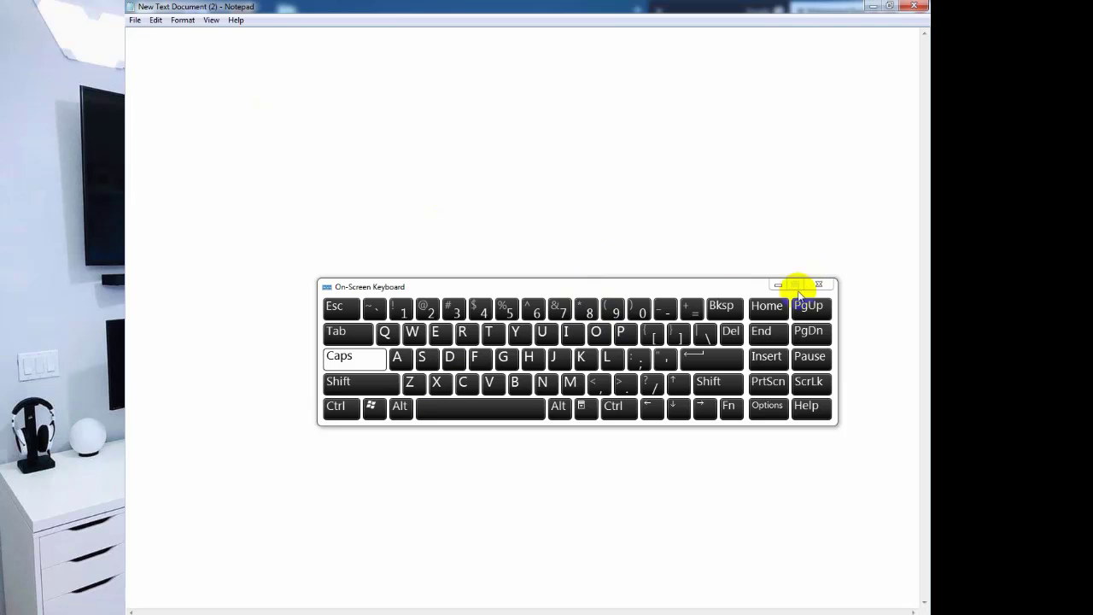
left_click(818, 284)
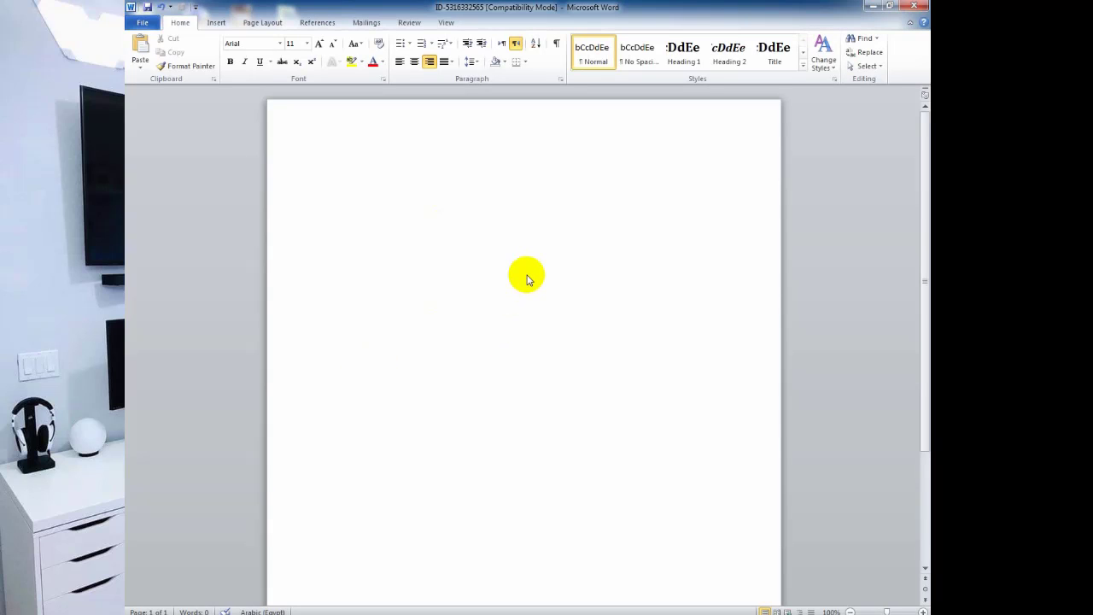
Place the caret at the bracket field and relaunch the On-Screen Keyboard.
left_click_drag(688, 166, 721, 168)
left_click(692, 169)
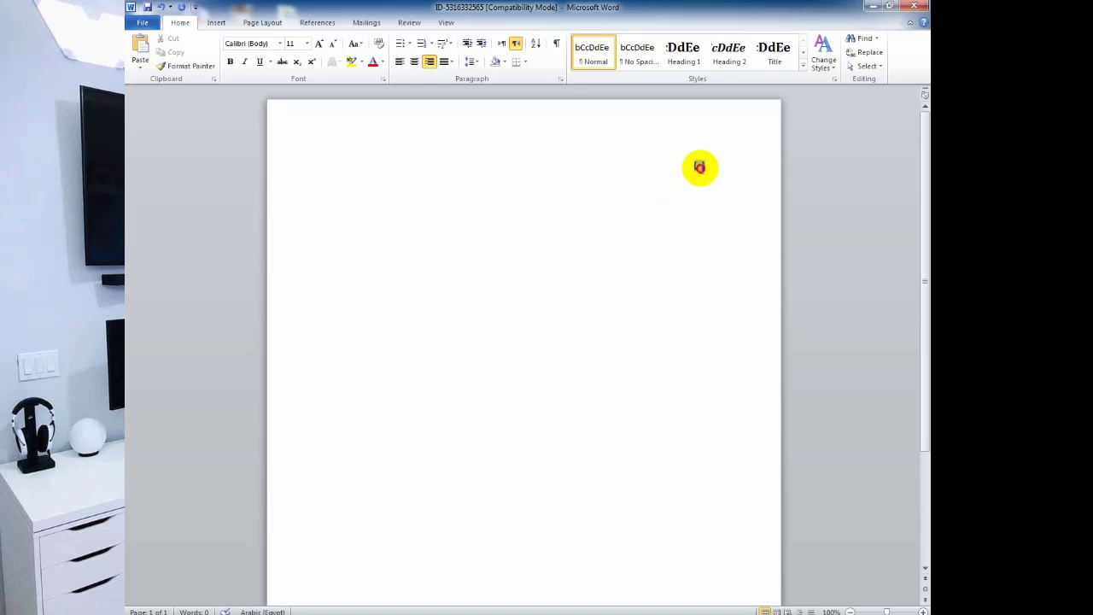
left_click(156, 610)
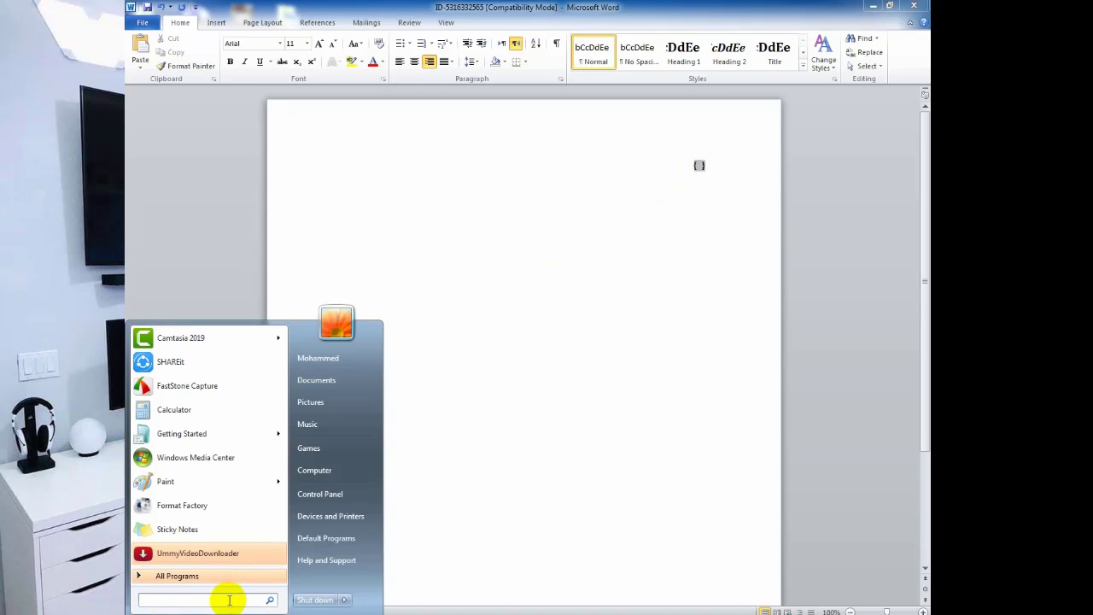
type("k")
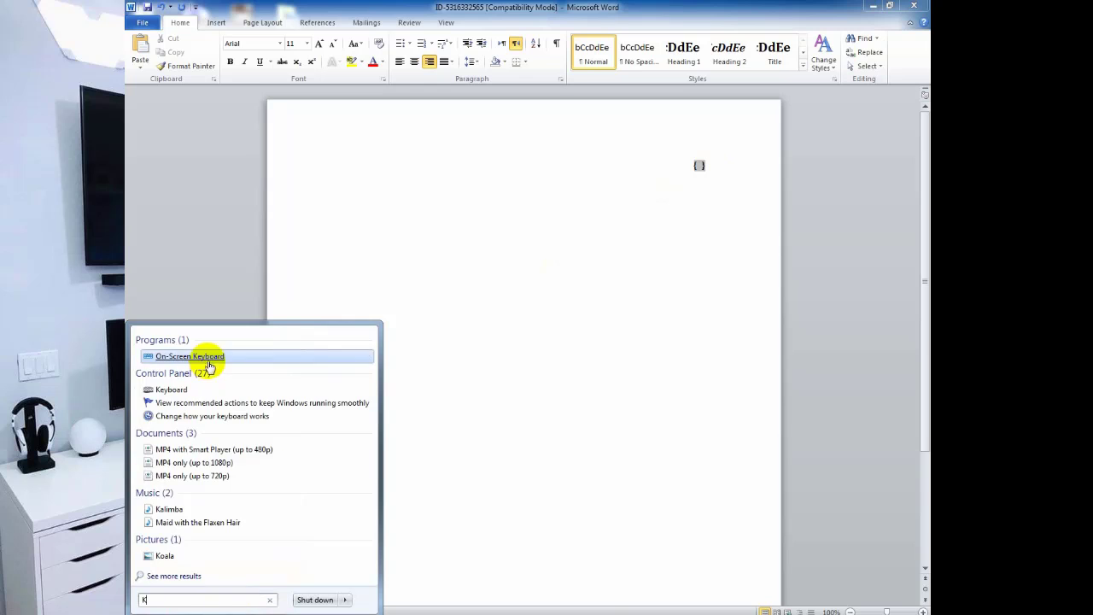
left_click(210, 356)
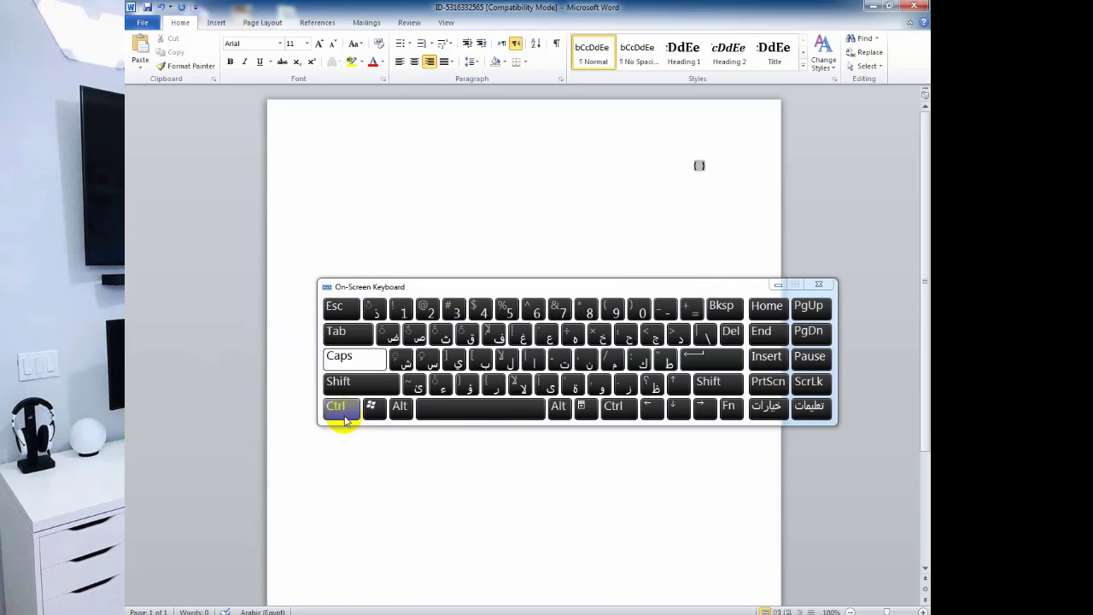
Insert two pairs of field braces with Ctrl+F9 at the insertion point.
left_click(342, 406)
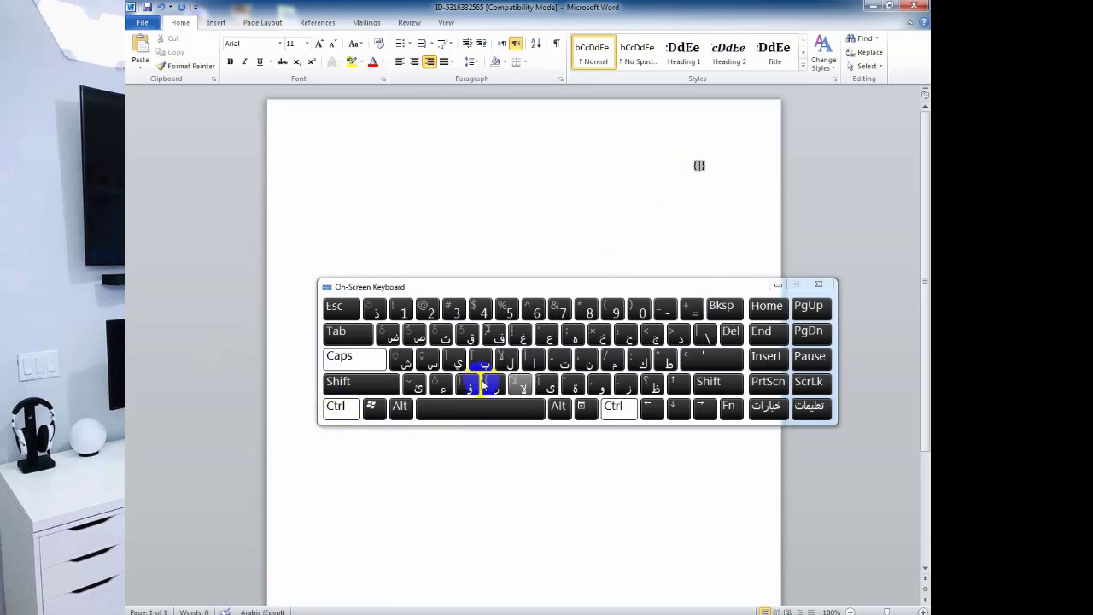
left_click(616, 316)
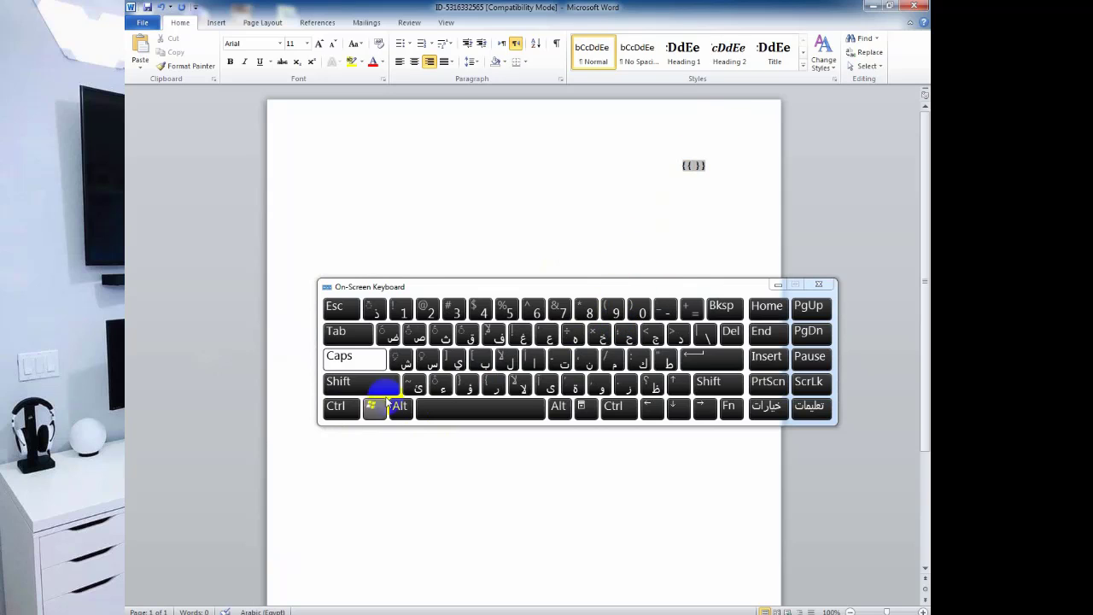
left_click(346, 406)
key("ctrl+F9")
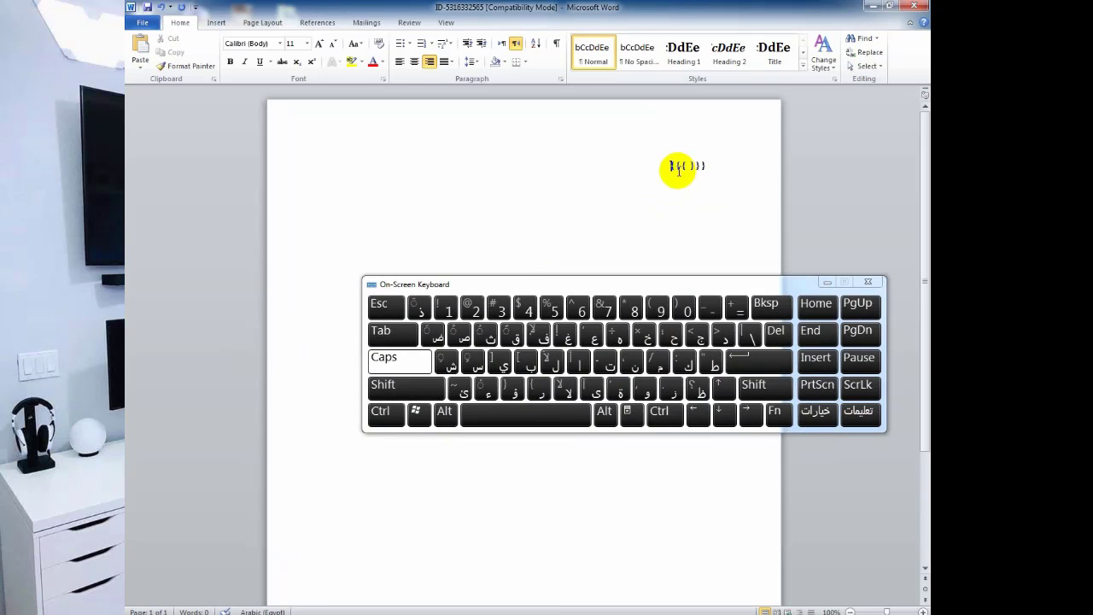
Replace the nested field braces with the Arabic letters إ and يي.
left_click(681, 168)
type("إ")
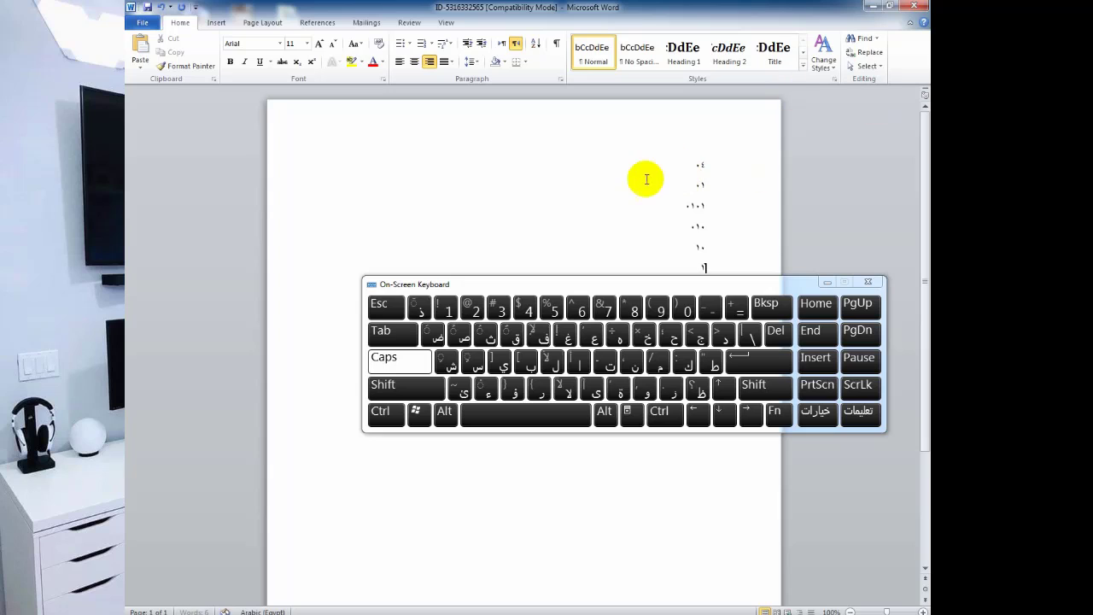
type("ييي")
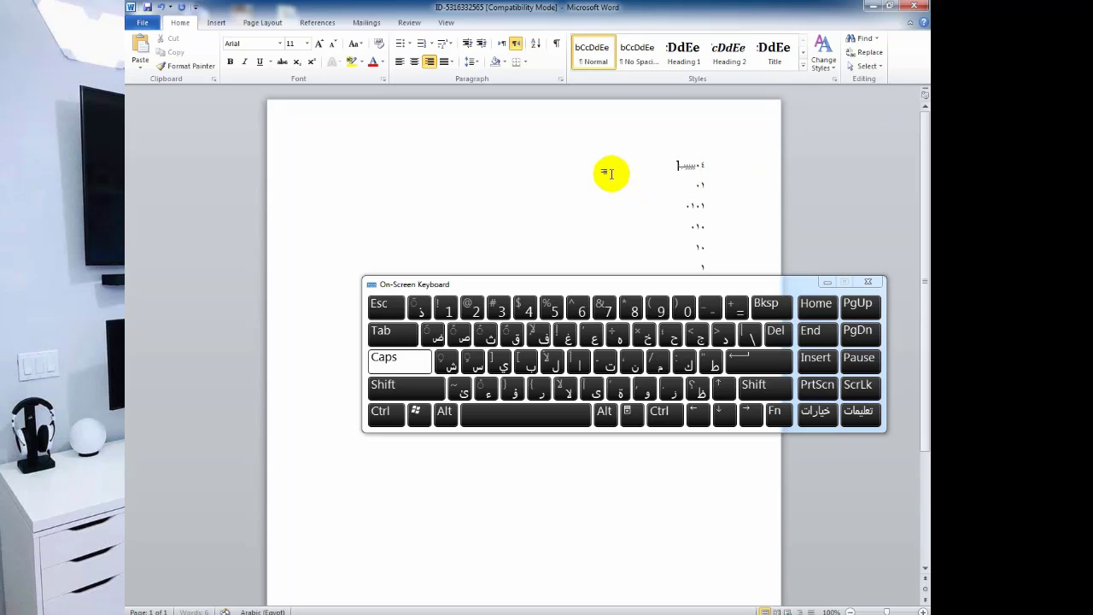
Paste at the start of the first line and open the Navigation search pane.
left_click(651, 192)
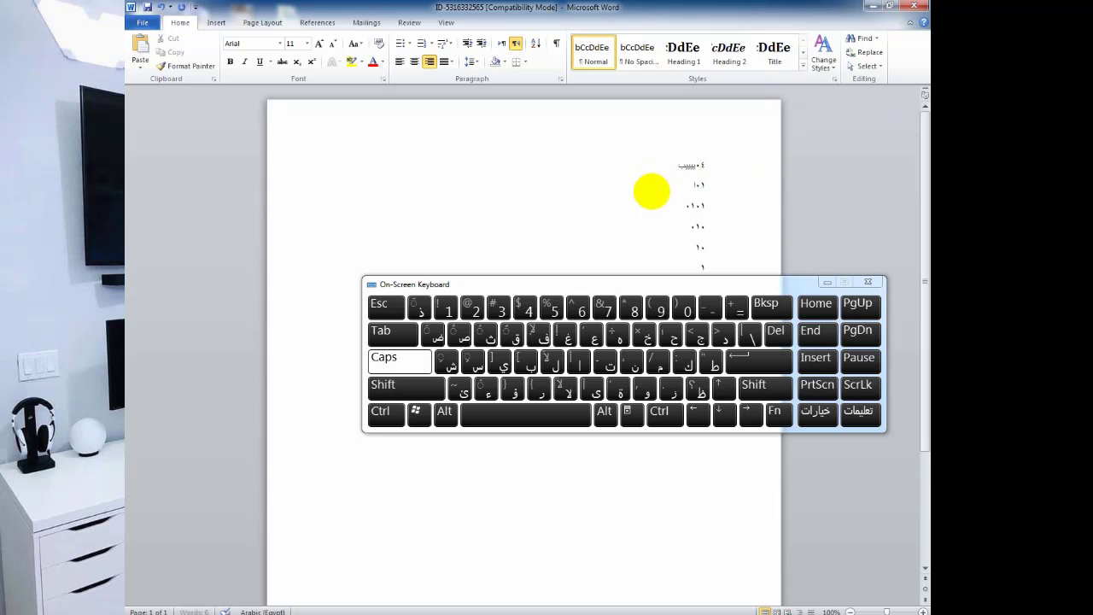
left_click(699, 185)
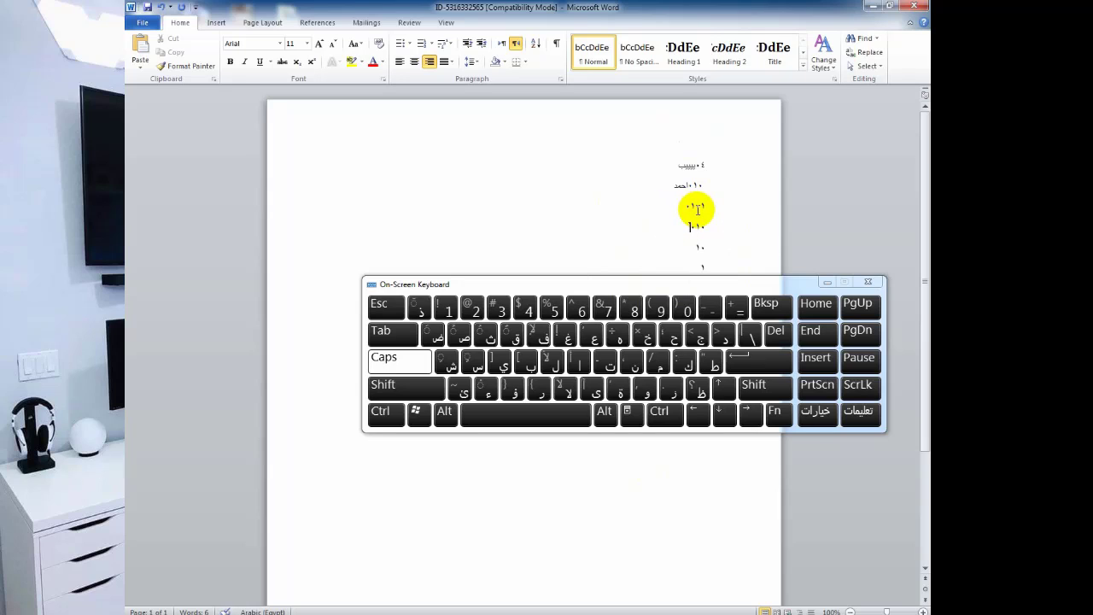
left_click(666, 162)
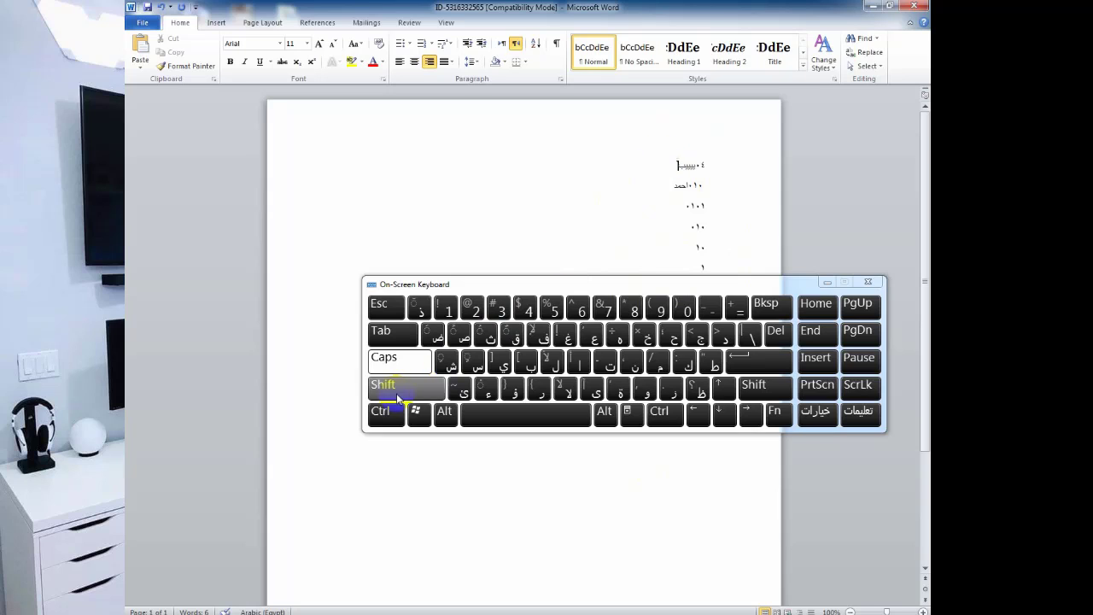
left_click(541, 388)
left_click(526, 363)
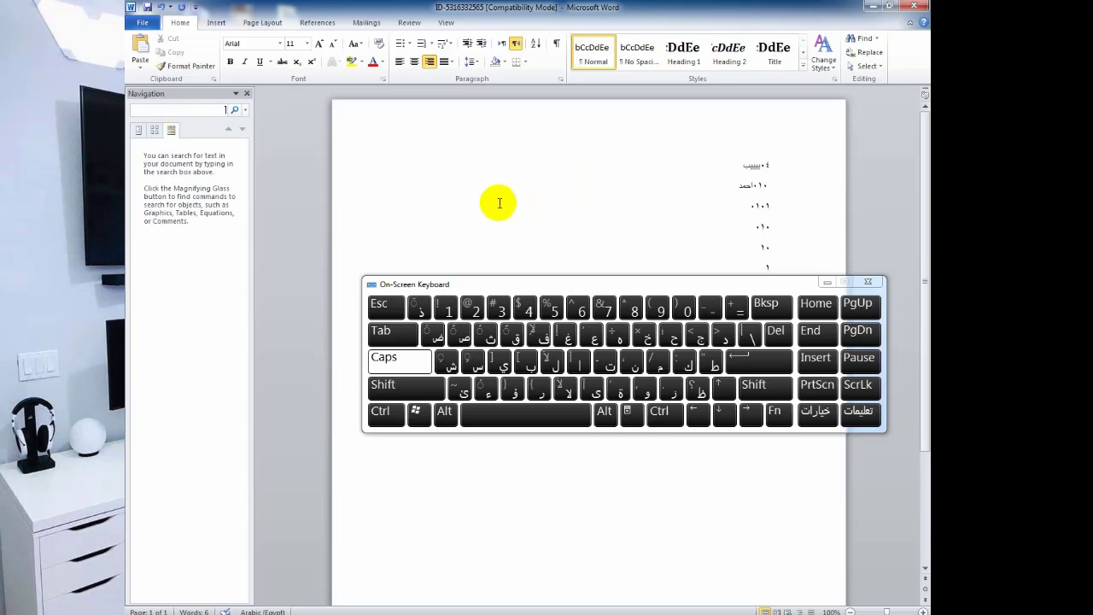
Search احم in the Navigation pane, select the match احمد, then switch to Firefox.
left_click(218, 109)
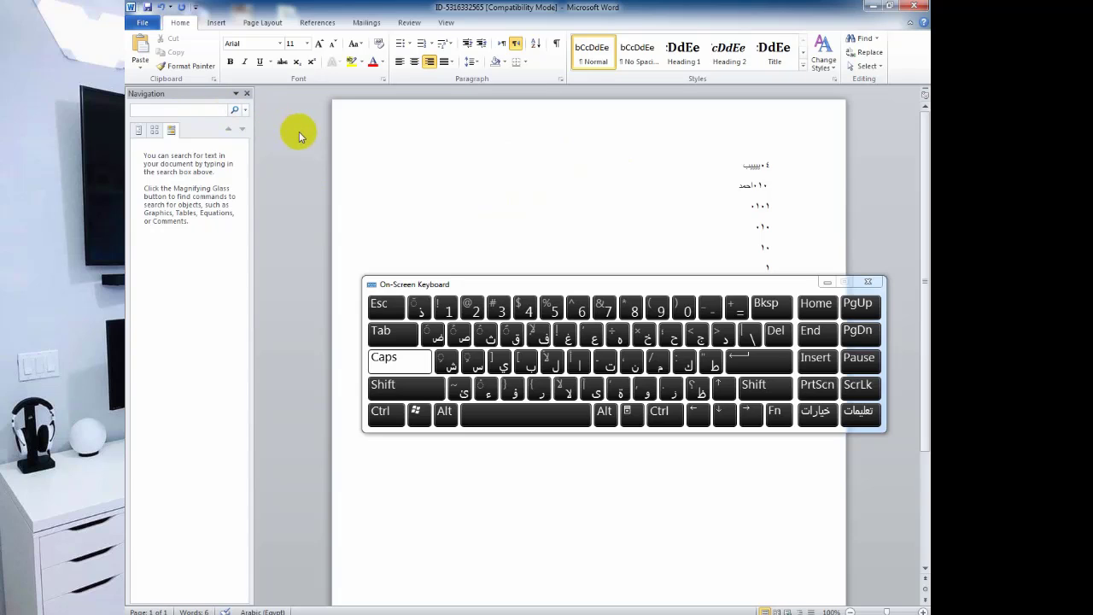
type("احمد")
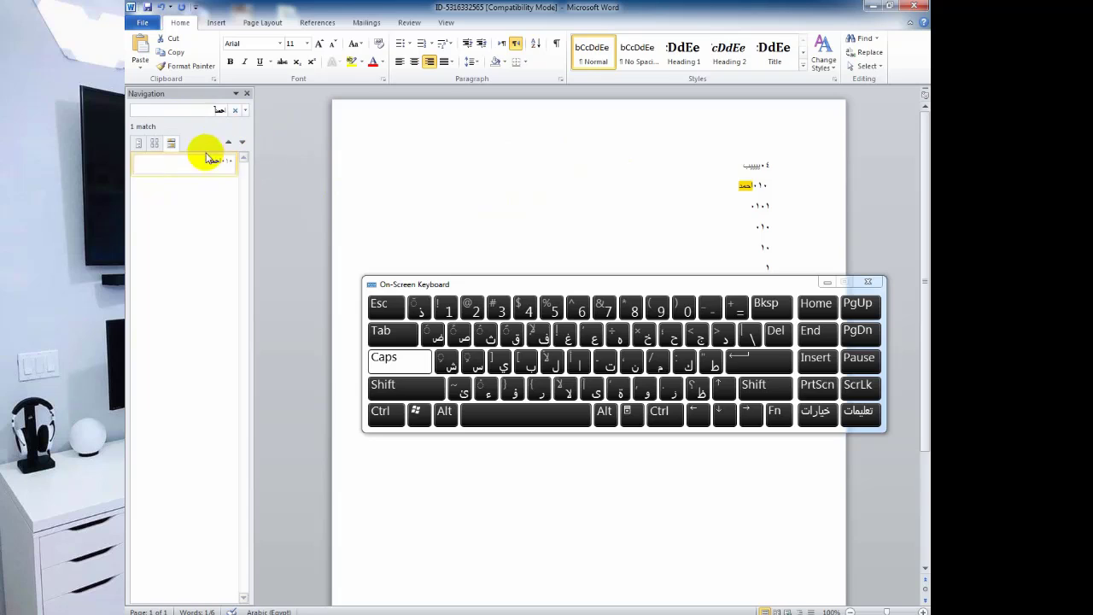
key("Return")
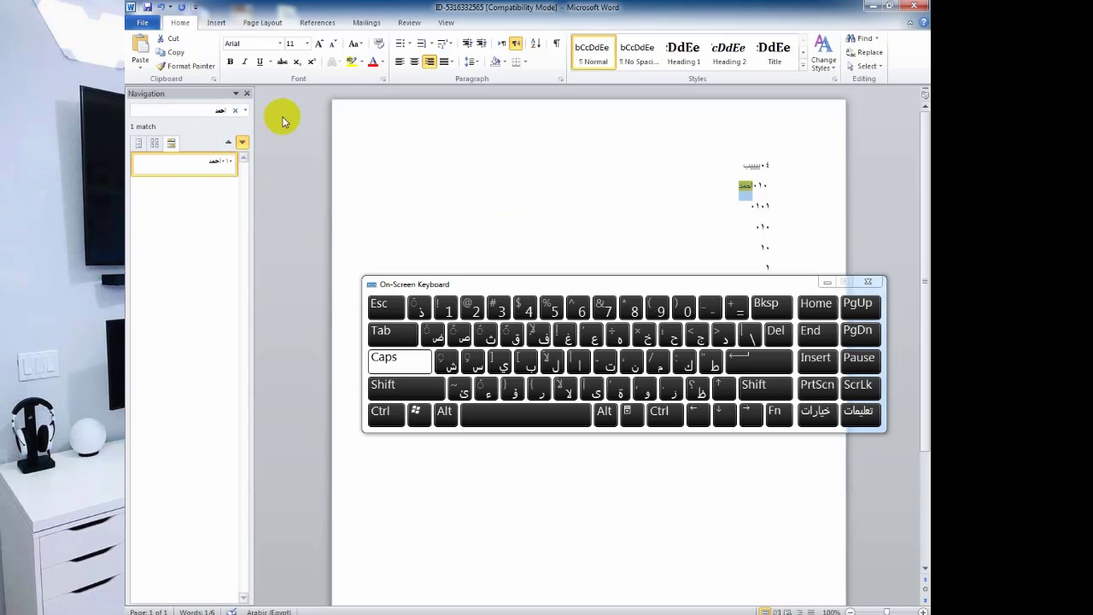
double_click(743, 186)
left_click(751, 186)
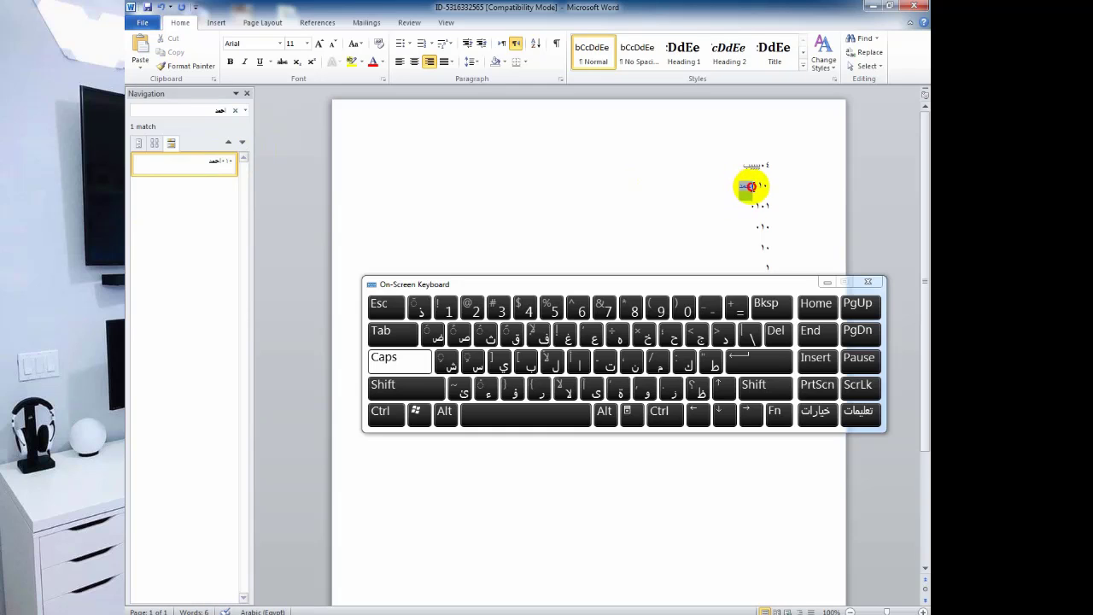
left_click_drag(753, 187, 729, 184)
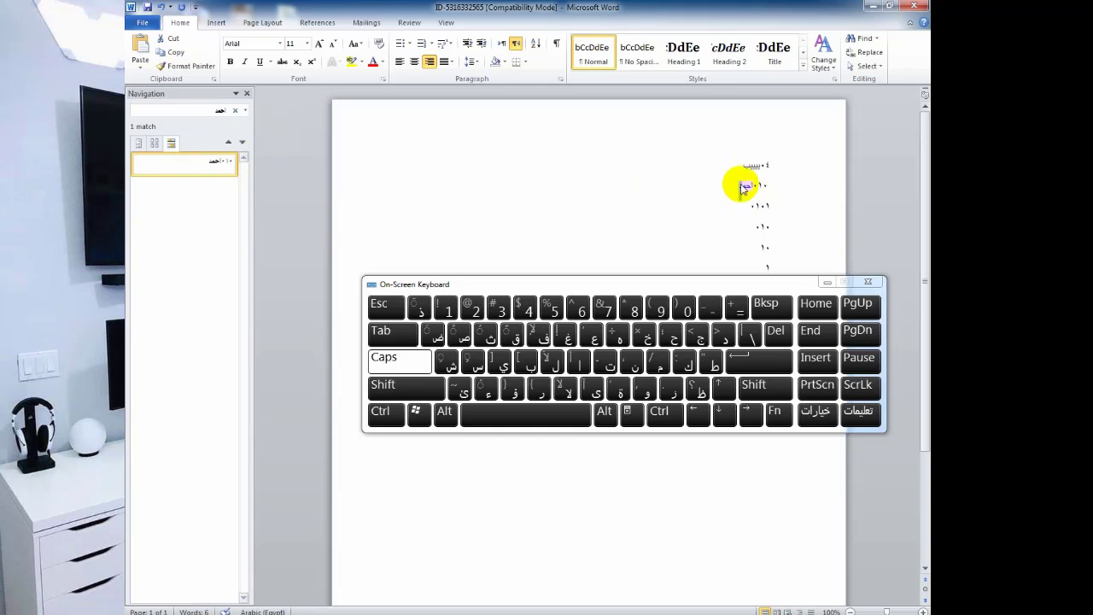
left_click(228, 142)
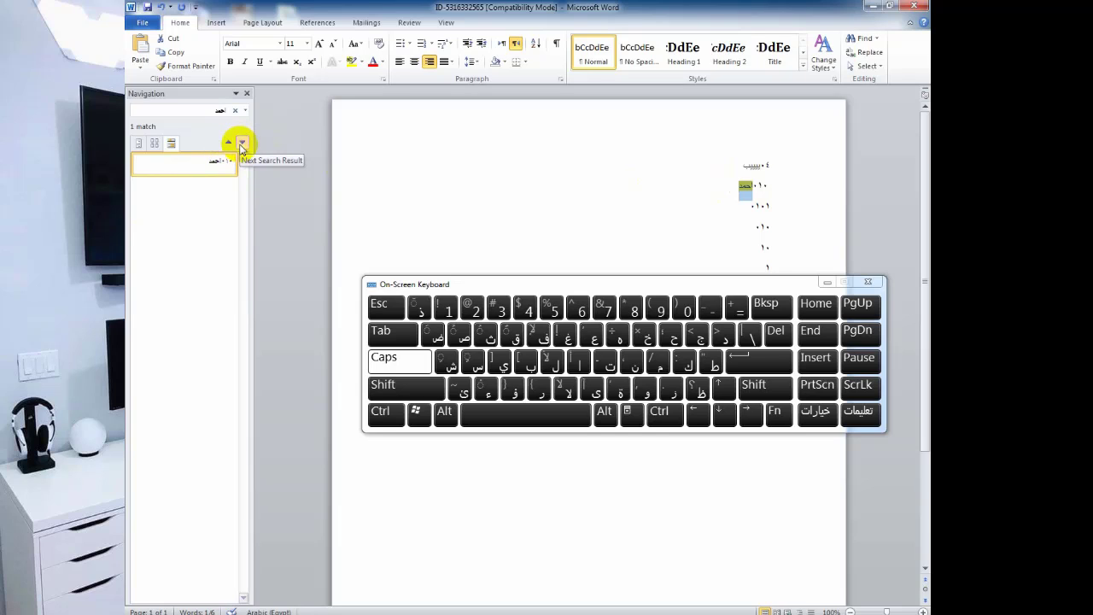
left_click(207, 598)
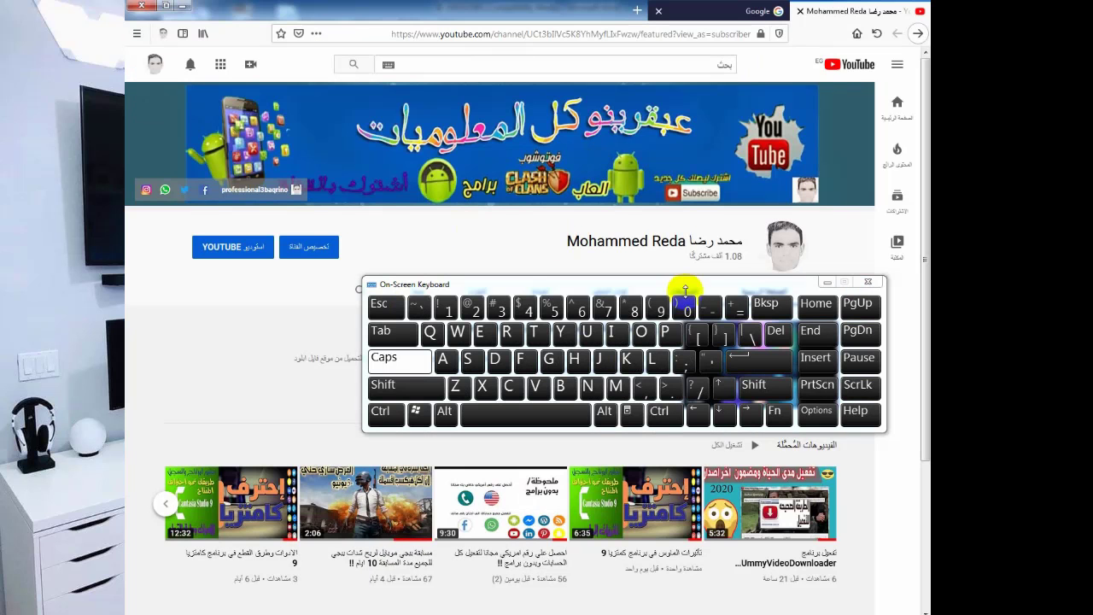
Close the on-screen keyboard and search the page for the channel owner's Arabic name.
left_click(875, 285)
left_click(876, 285)
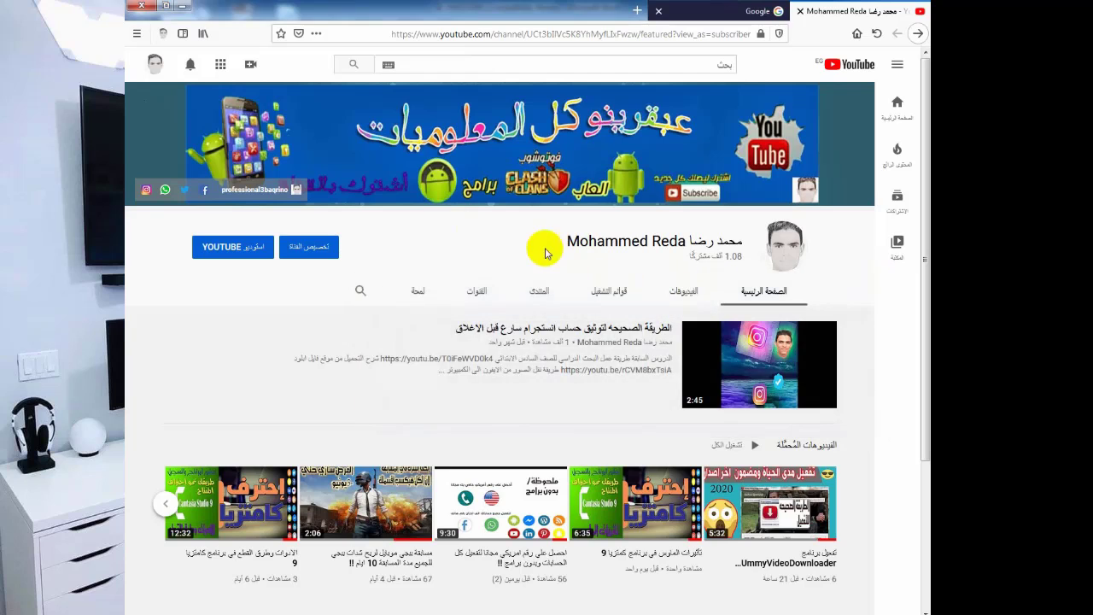
key("ctrl+f")
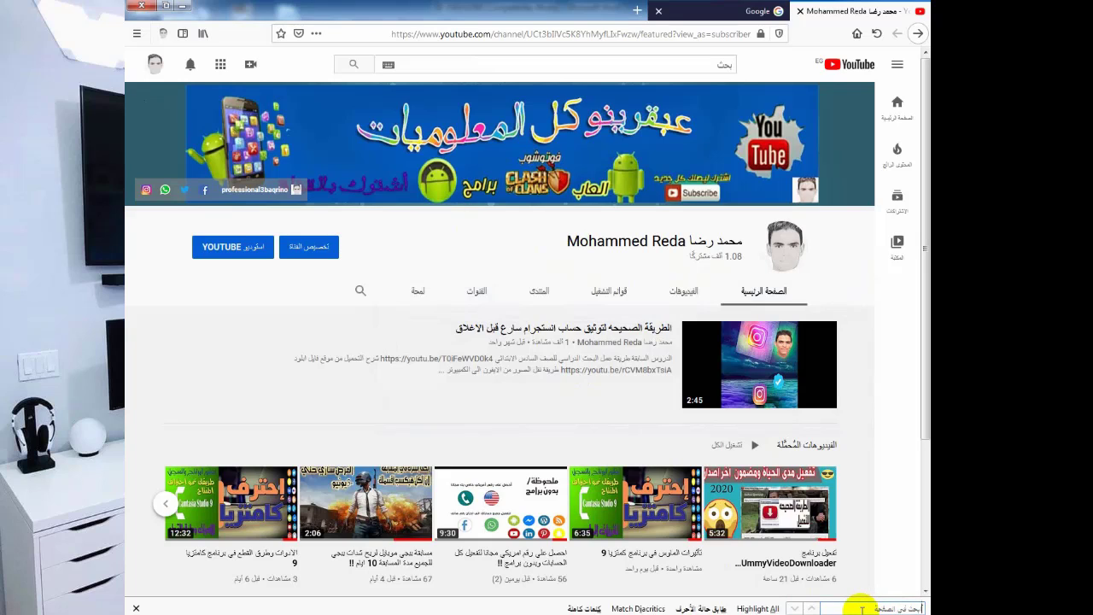
type("LPL")
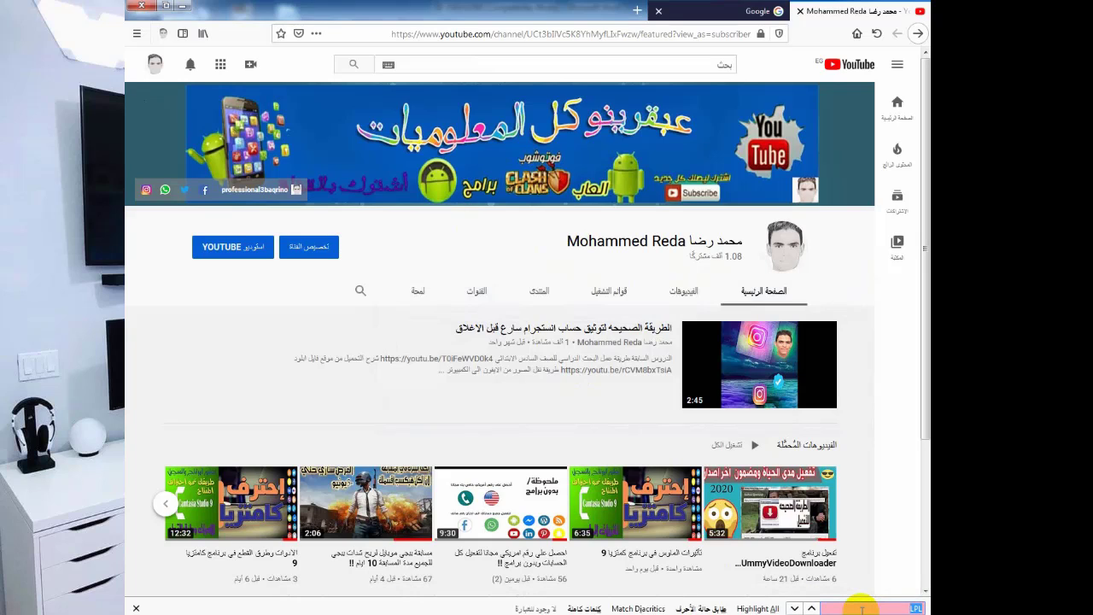
type("محمد")
key("BackSpace")
key("BackSpace")
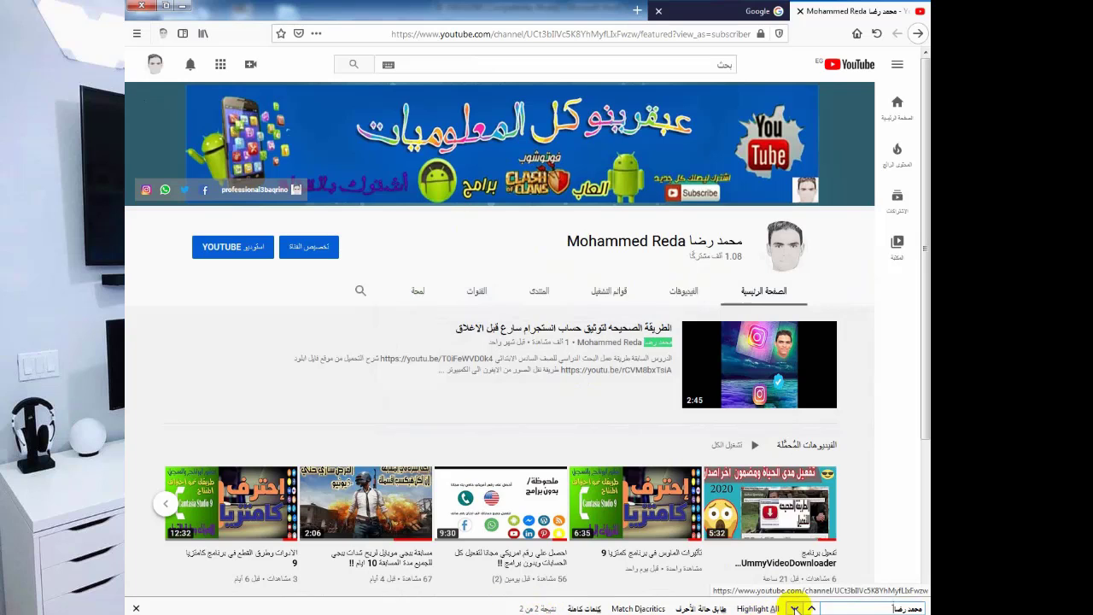
Cycle back and forth between the two matches of the channel name.
left_click(812, 608)
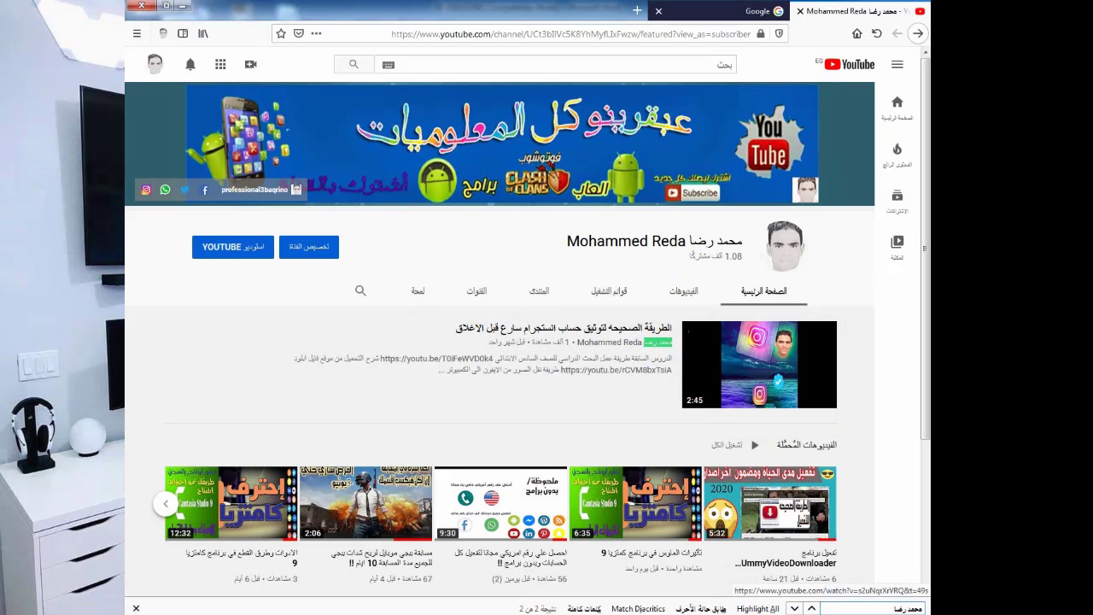
left_click(811, 609)
left_click(811, 608)
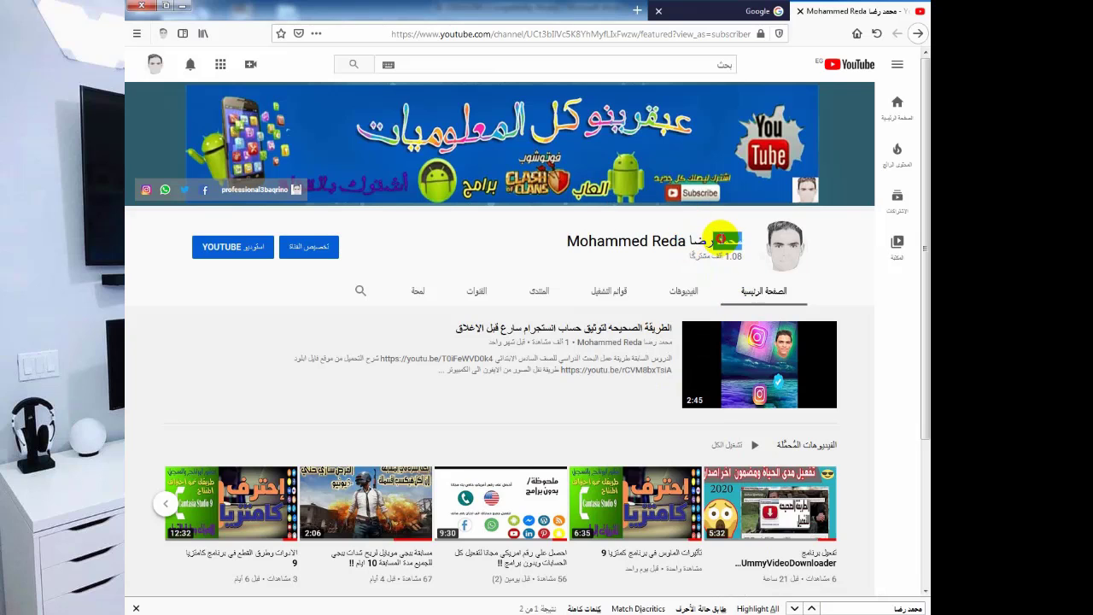
left_click_drag(741, 242, 733, 242)
left_click(811, 608)
left_click(811, 609)
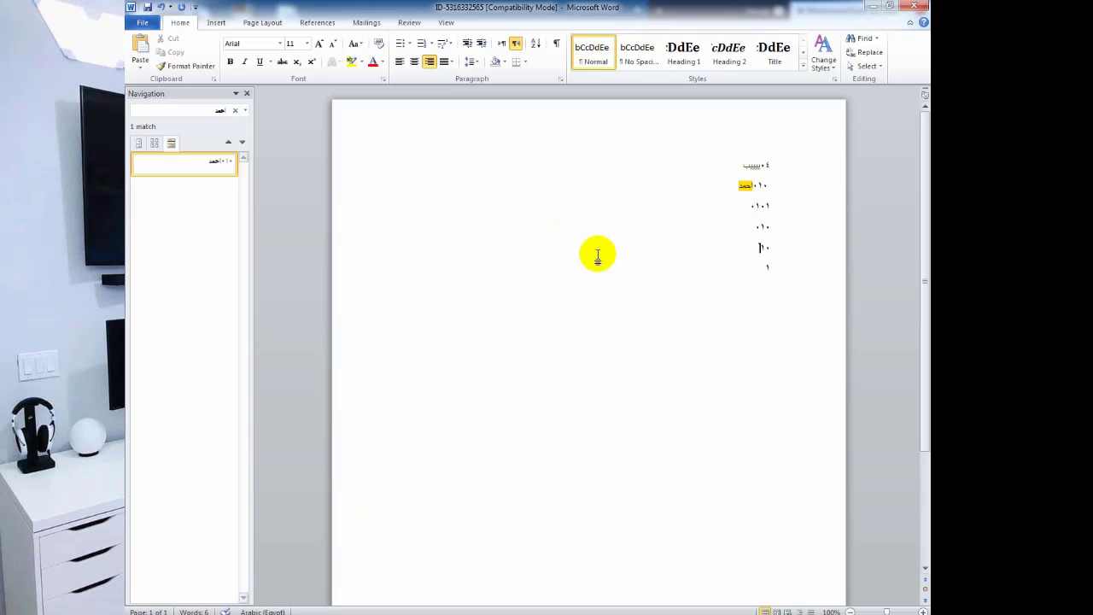
Delete all six Arabic lines, type a new line of Arabic letters, and close the search pane.
left_click(669, 165)
key("ctrl+a")
key("Delete")
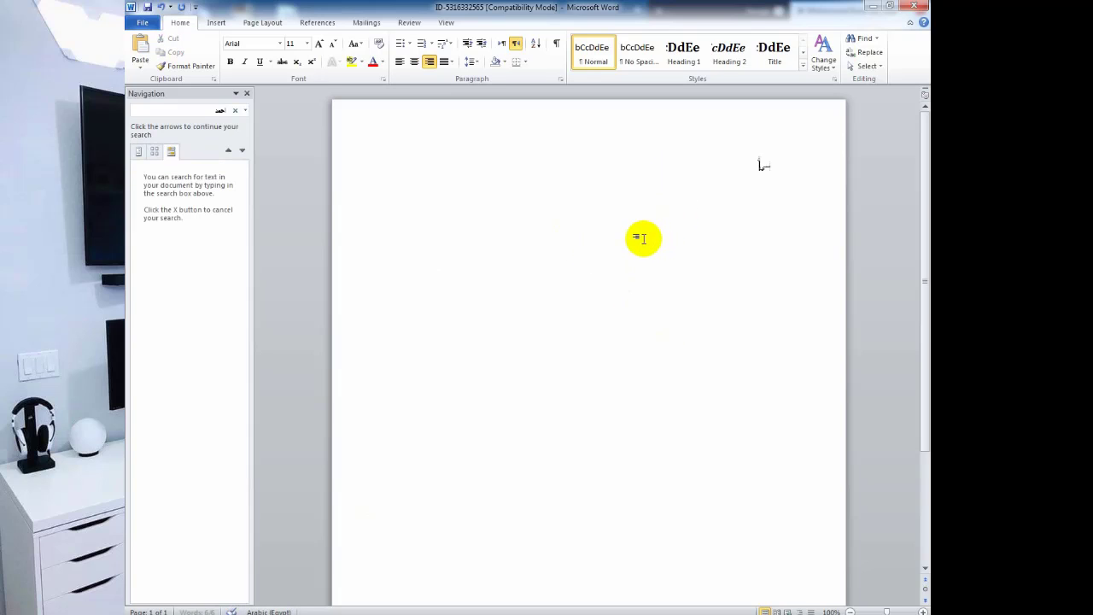
type("يي")
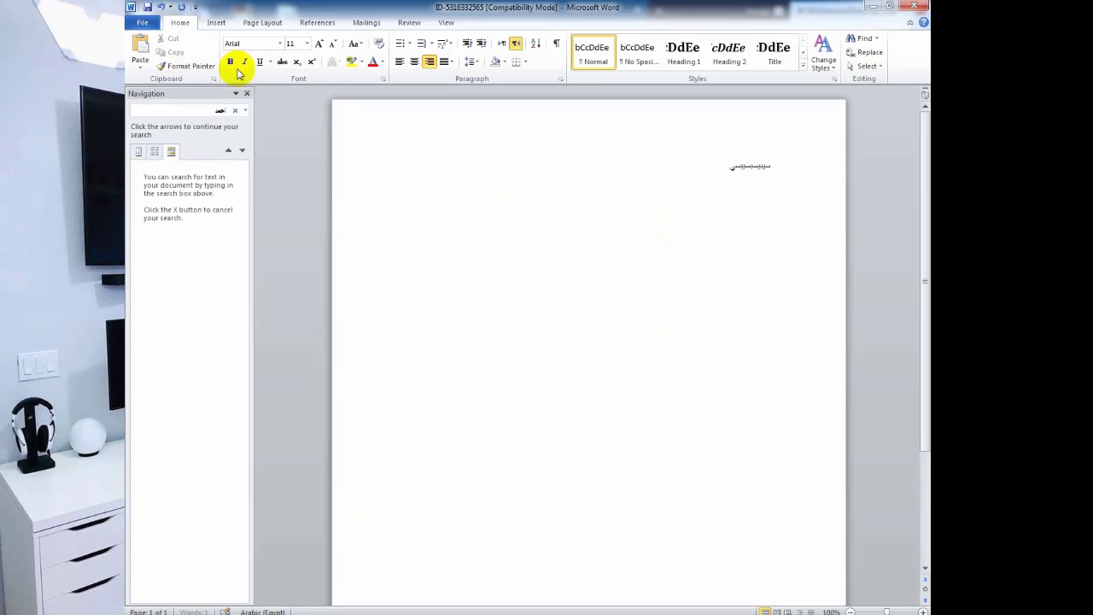
left_click(247, 93)
type("يييي")
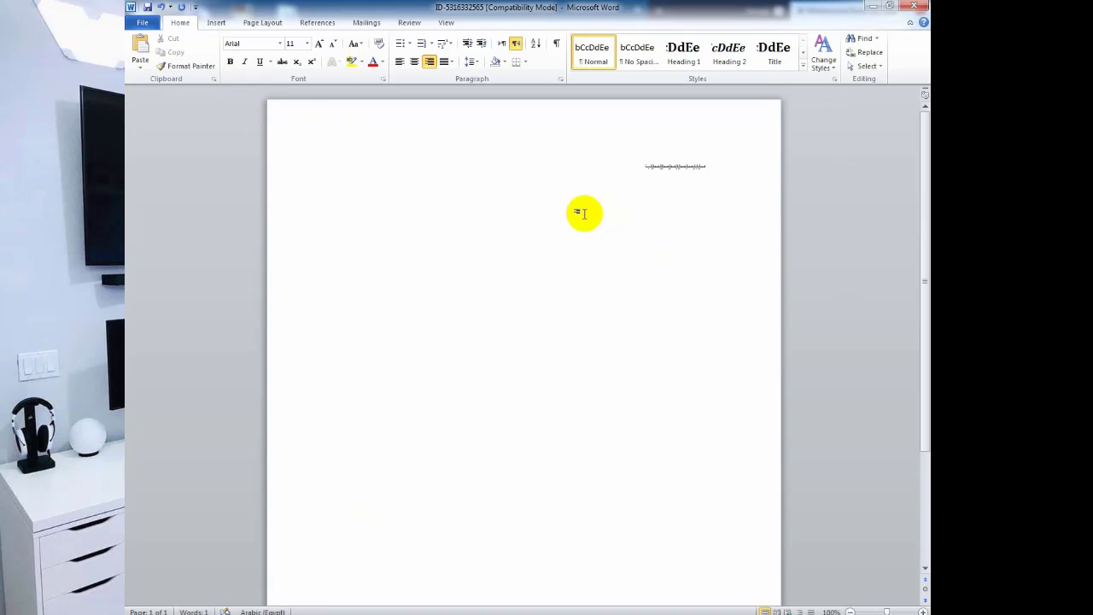
type("يييييييي")
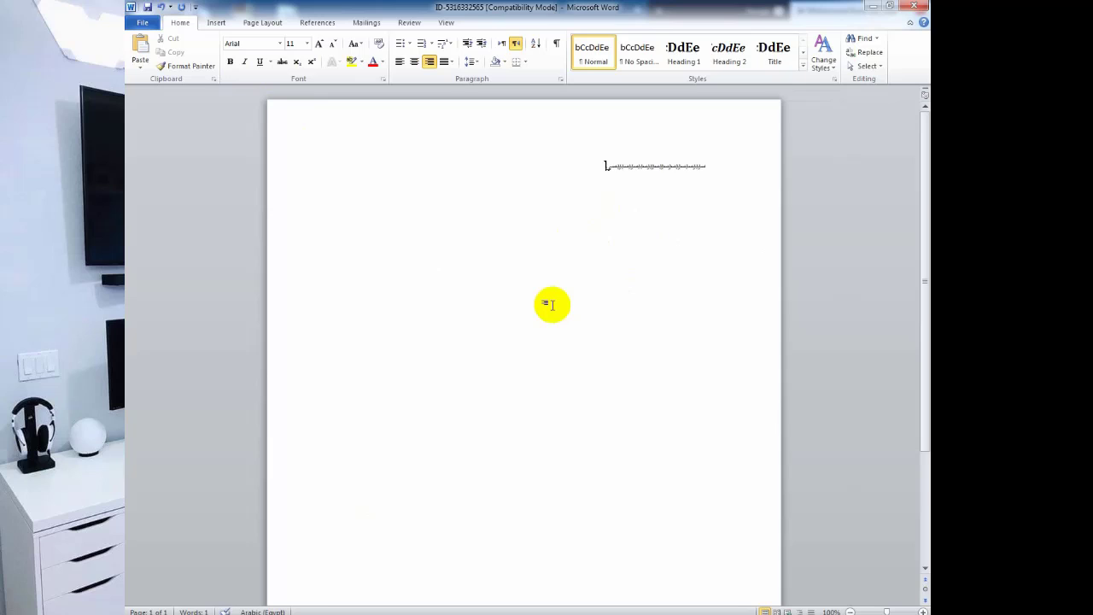
Switch the input language to Arabic with Alt+Shift and open the Start menu.
key("ctrl+a")
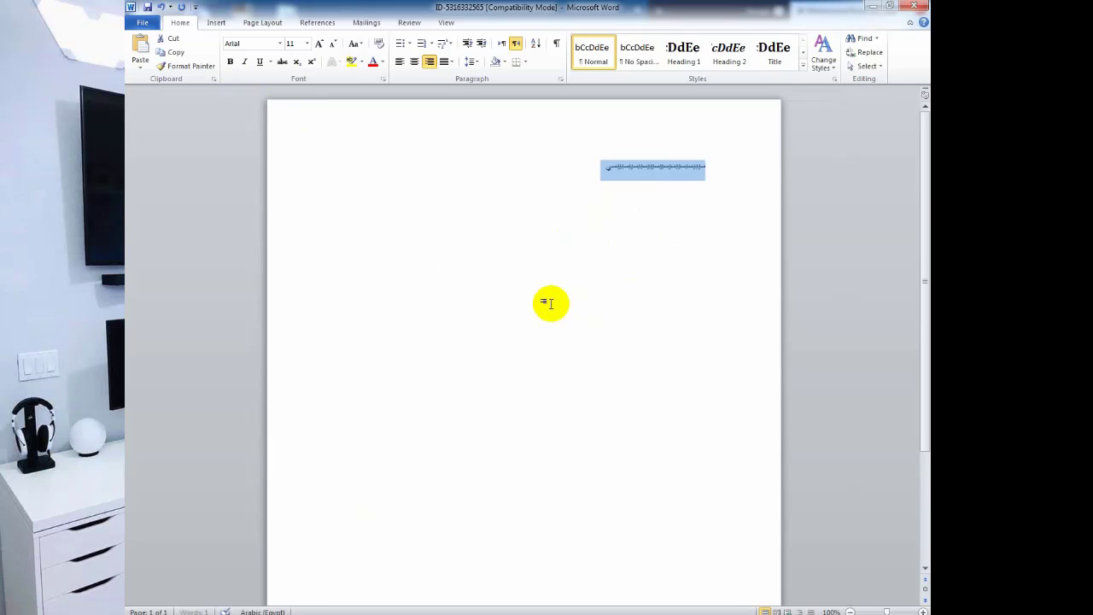
left_click(556, 255)
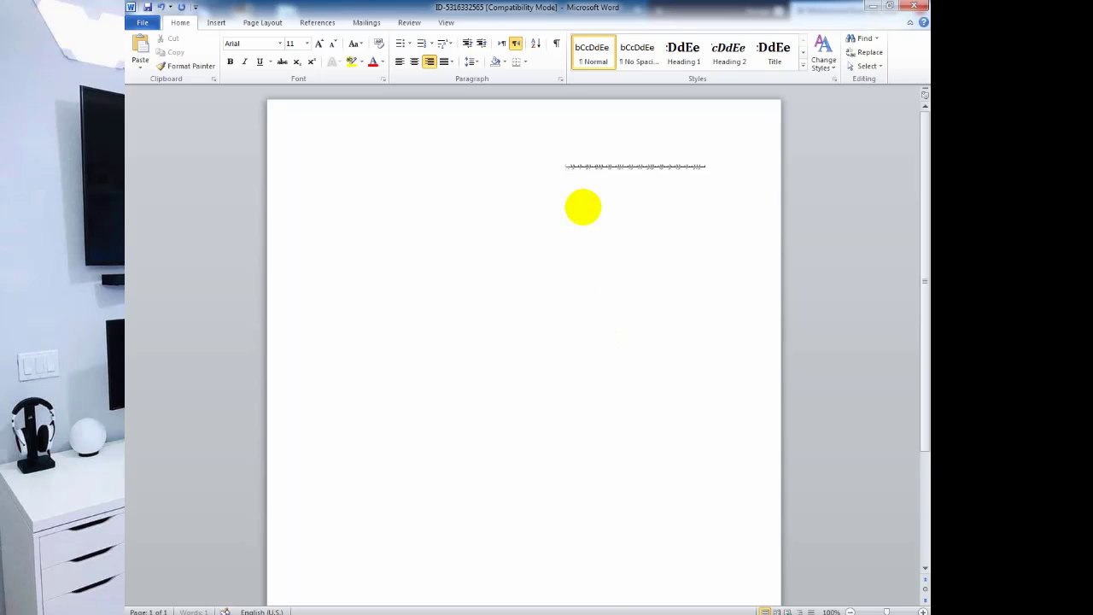
key("alt+shift")
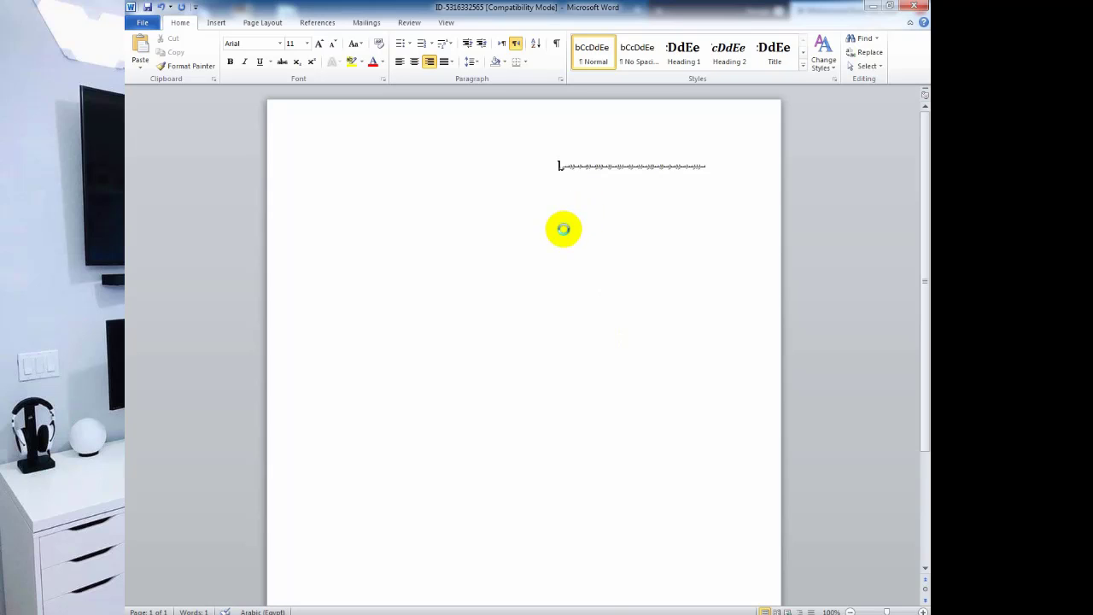
key("super")
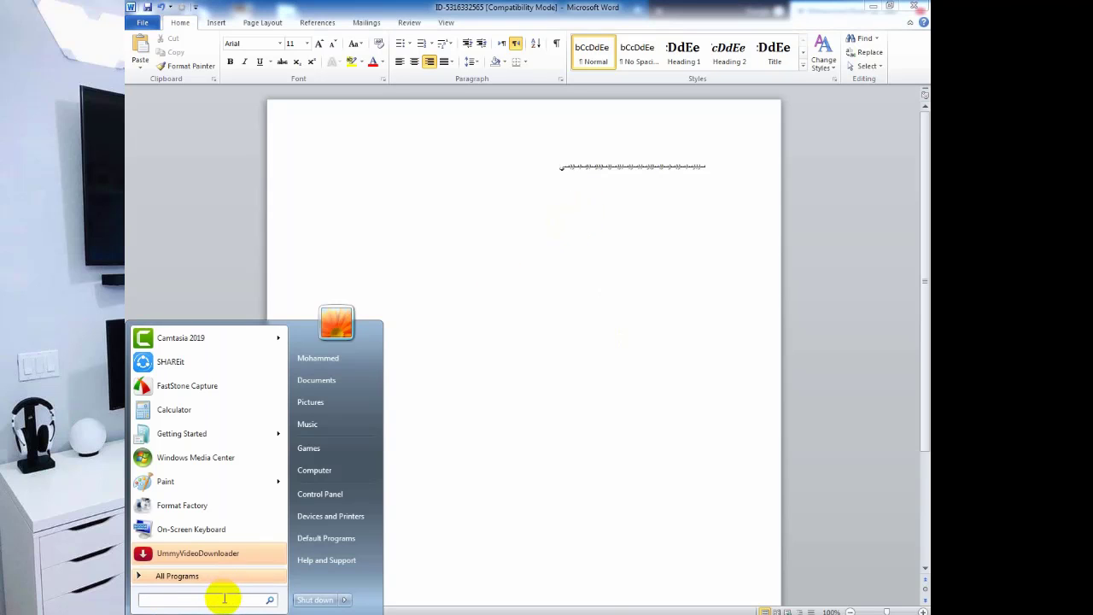
Relaunch the On-Screen Keyboard from Start search and save the document.
type("k")
left_click(172, 357)
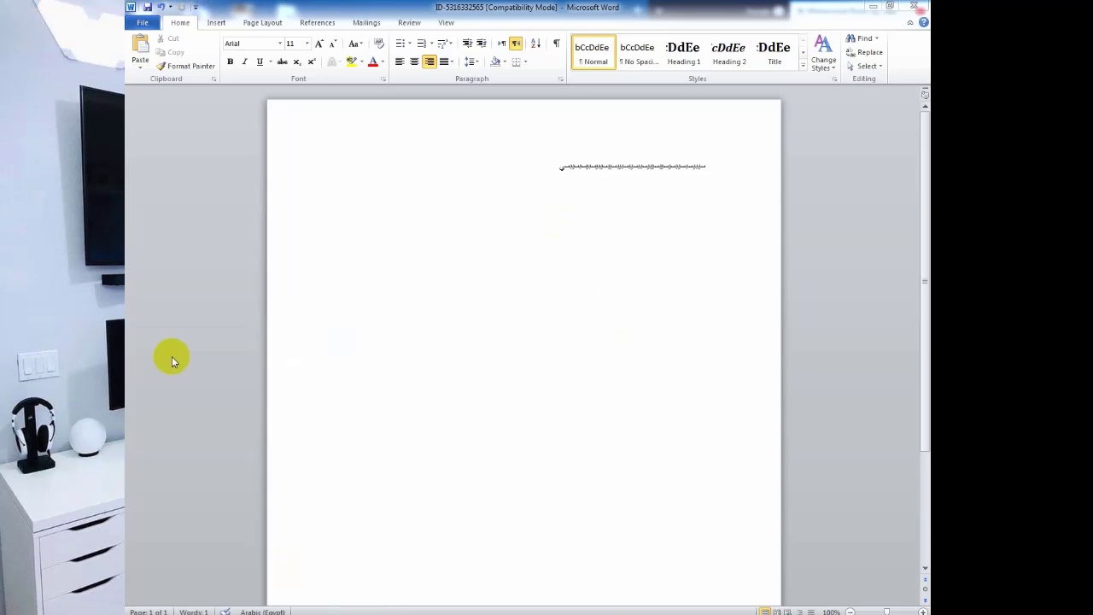
left_click(387, 414)
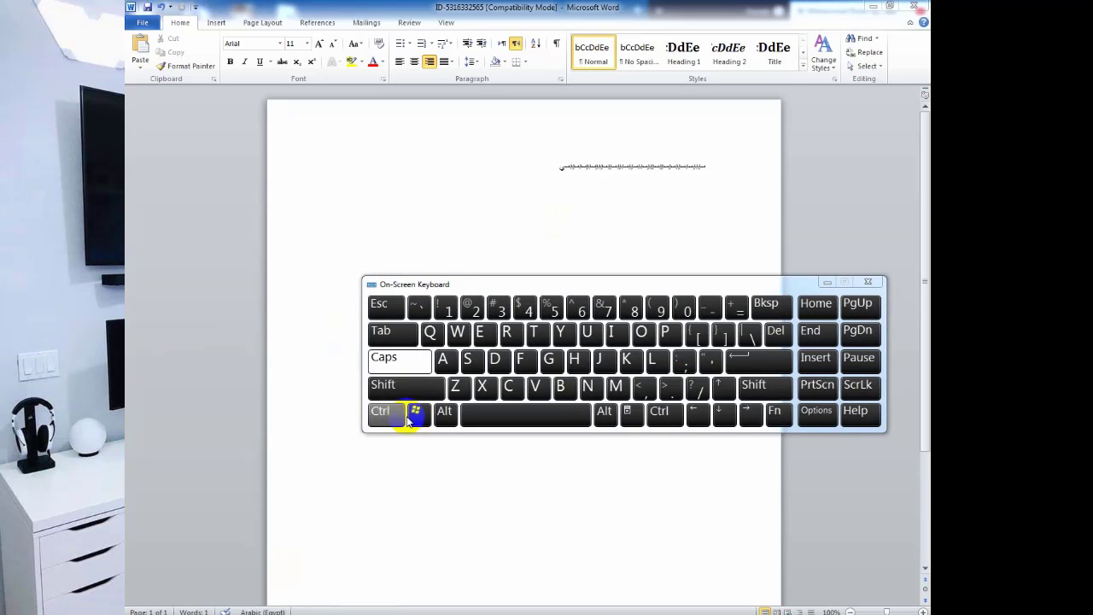
left_click(470, 362)
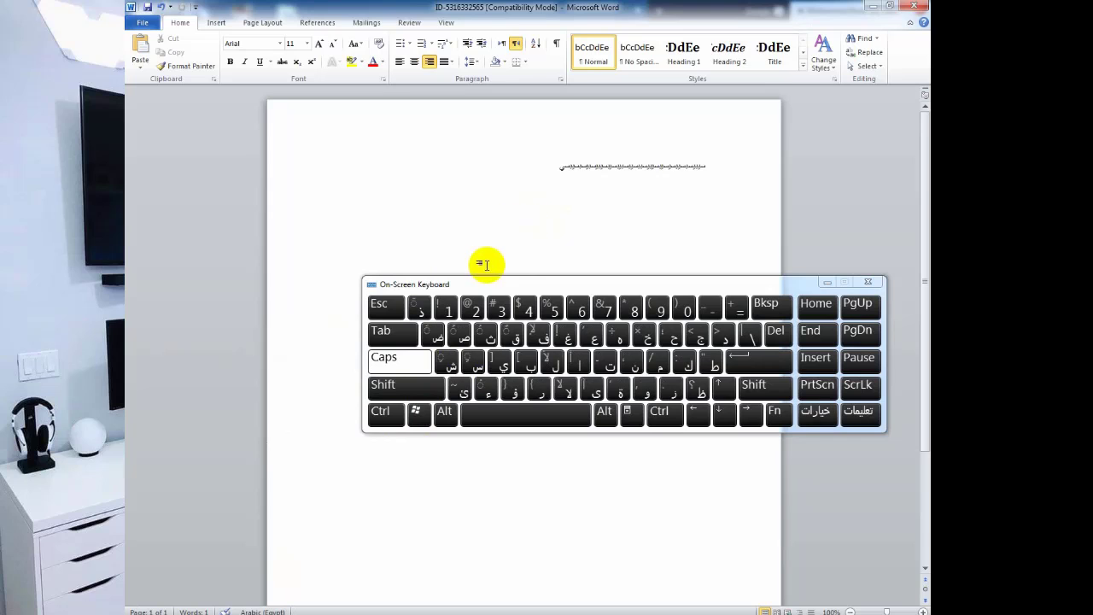
Switch the keyboard to Arabic and preview the diacritic marks before returning to plain letters.
left_click(445, 412)
left_click(440, 384)
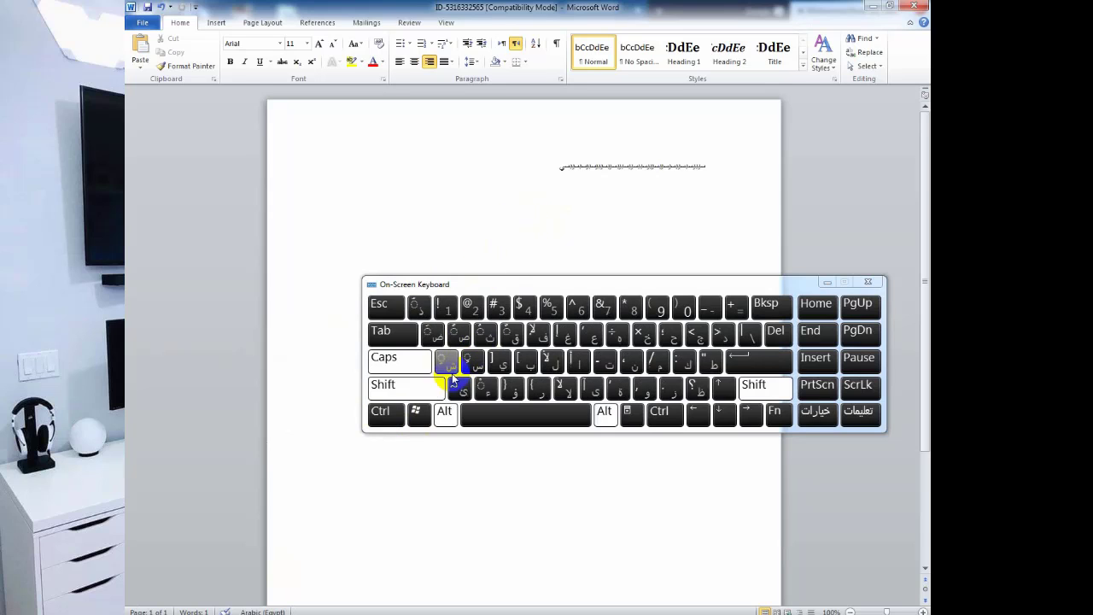
left_click(386, 415)
left_click(386, 415)
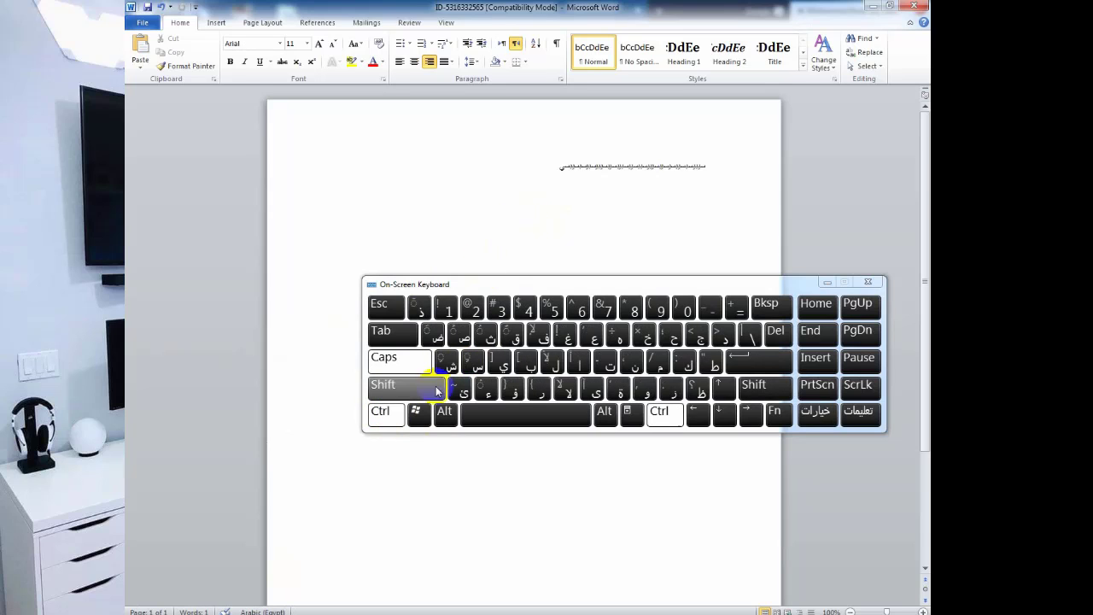
left_click(415, 385)
left_click(489, 362)
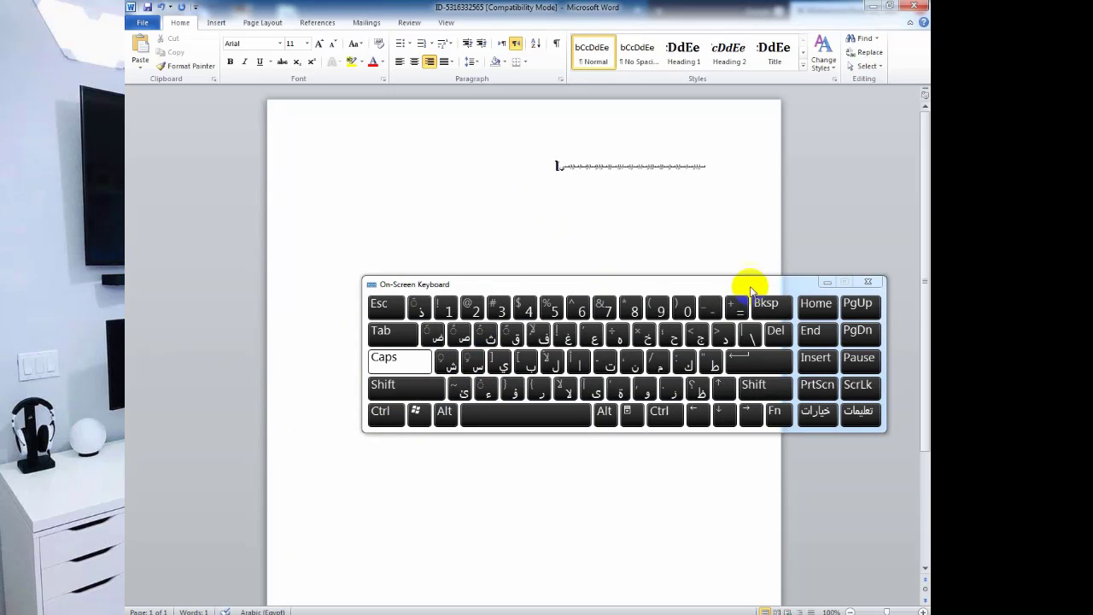
Flip the paragraph to left-to-right and back to right-to-left, then open the Research translation pane.
left_click_drag(561, 165, 554, 165)
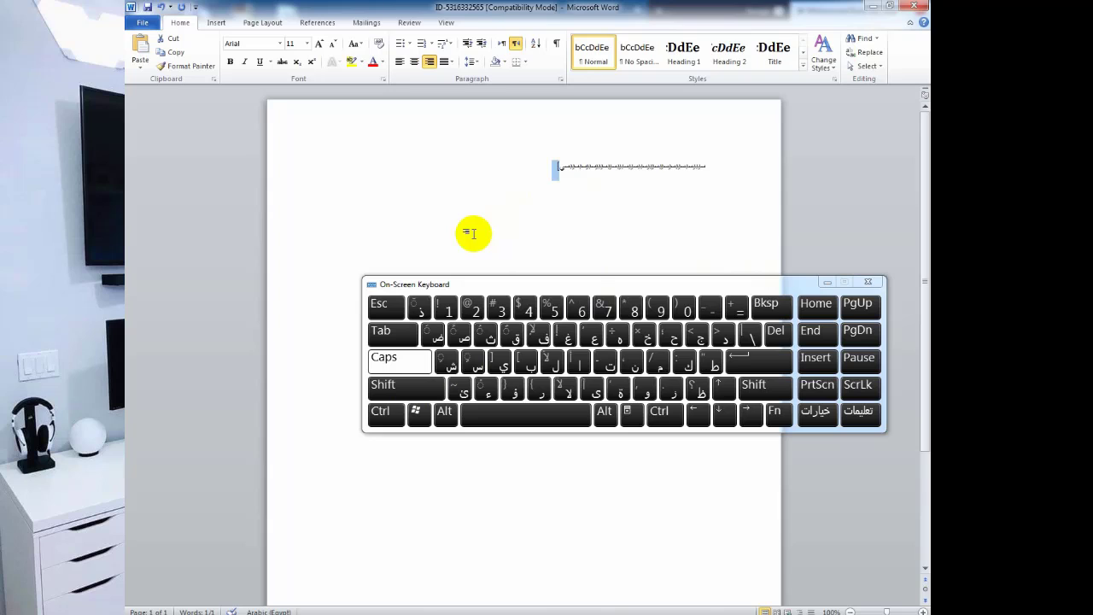
left_click(643, 246)
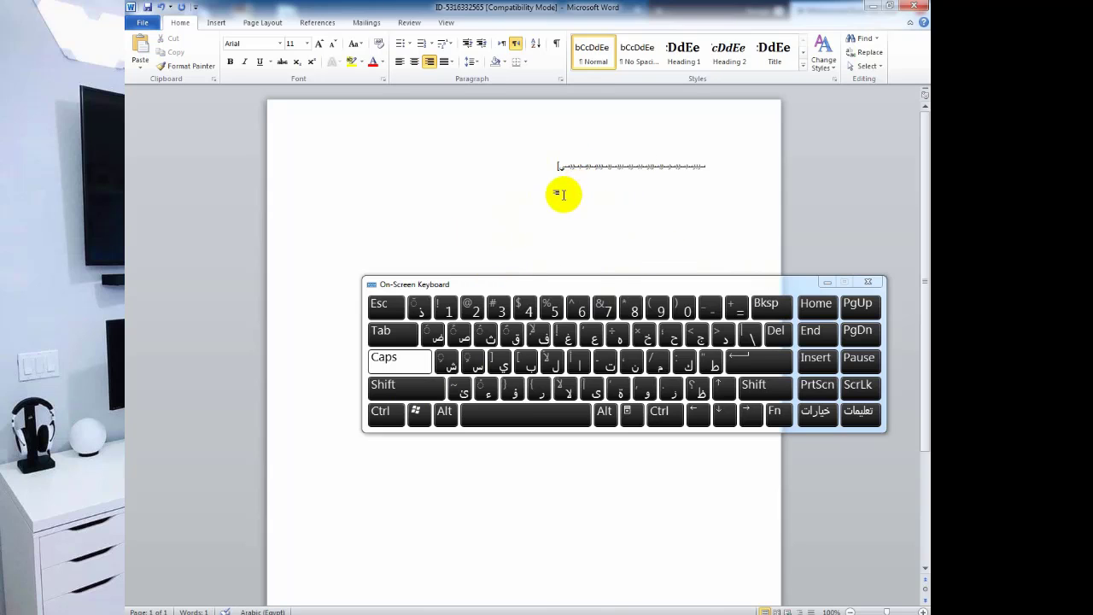
key("ctrl+shift")
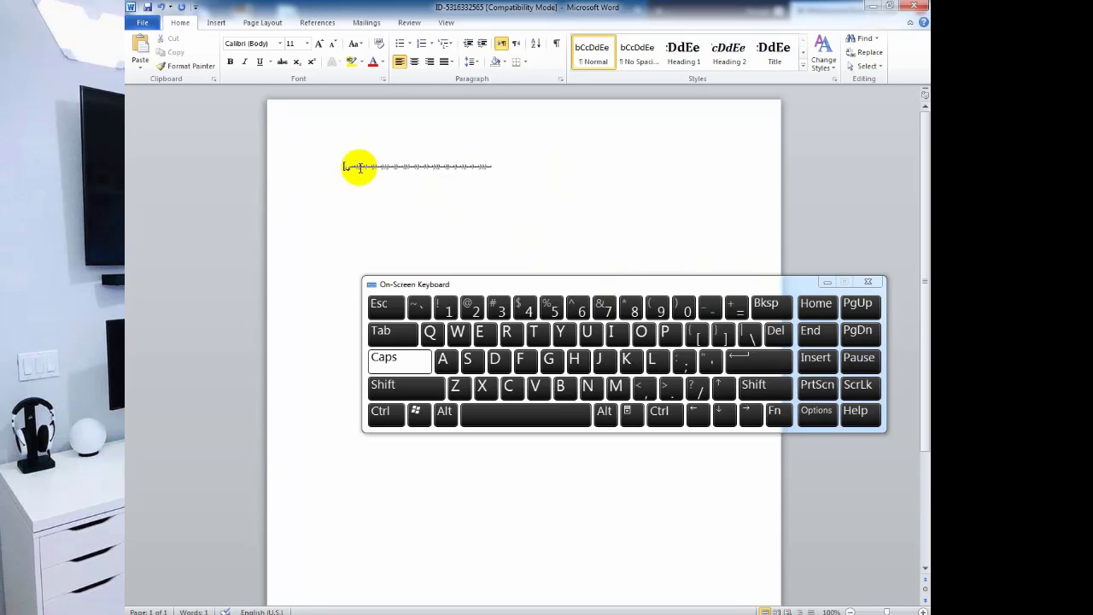
left_click(440, 171)
key("ctrl+shift")
key("ctrl+shift")
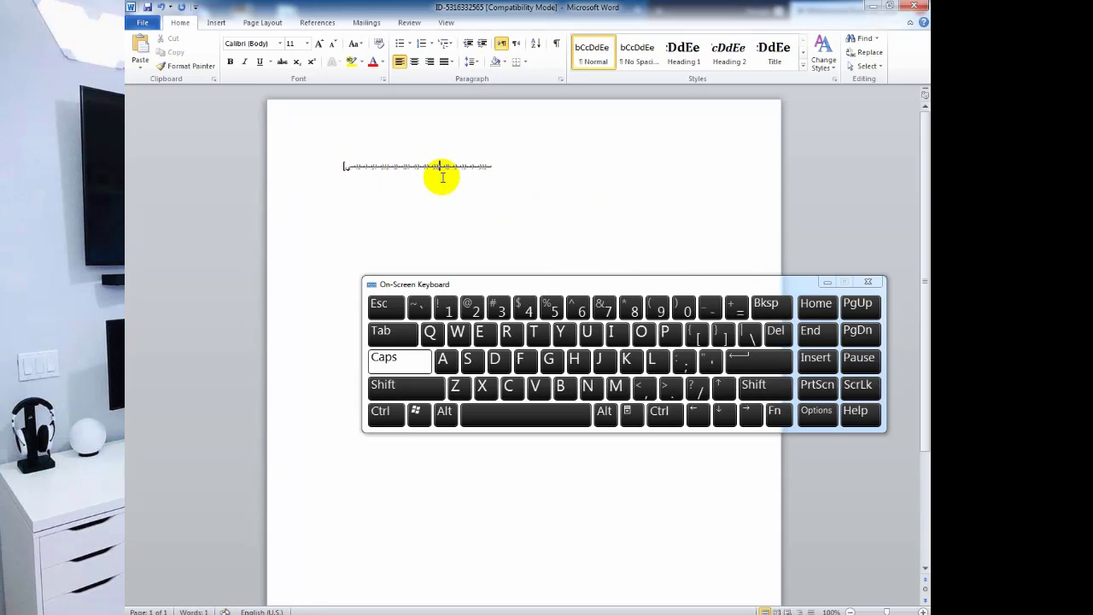
key("ctrl+shift")
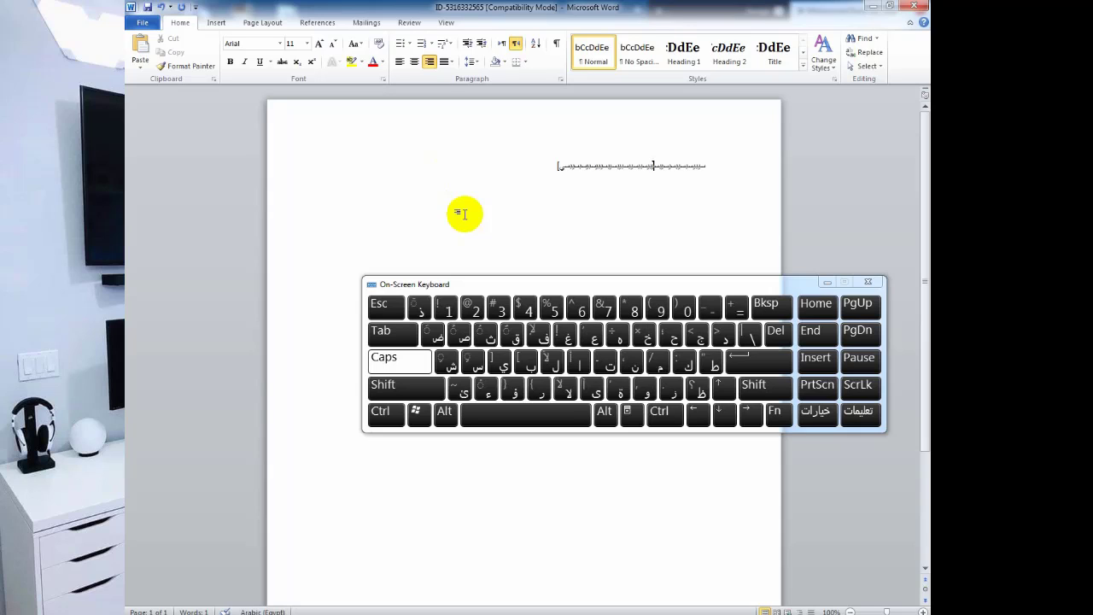
left_click(444, 412)
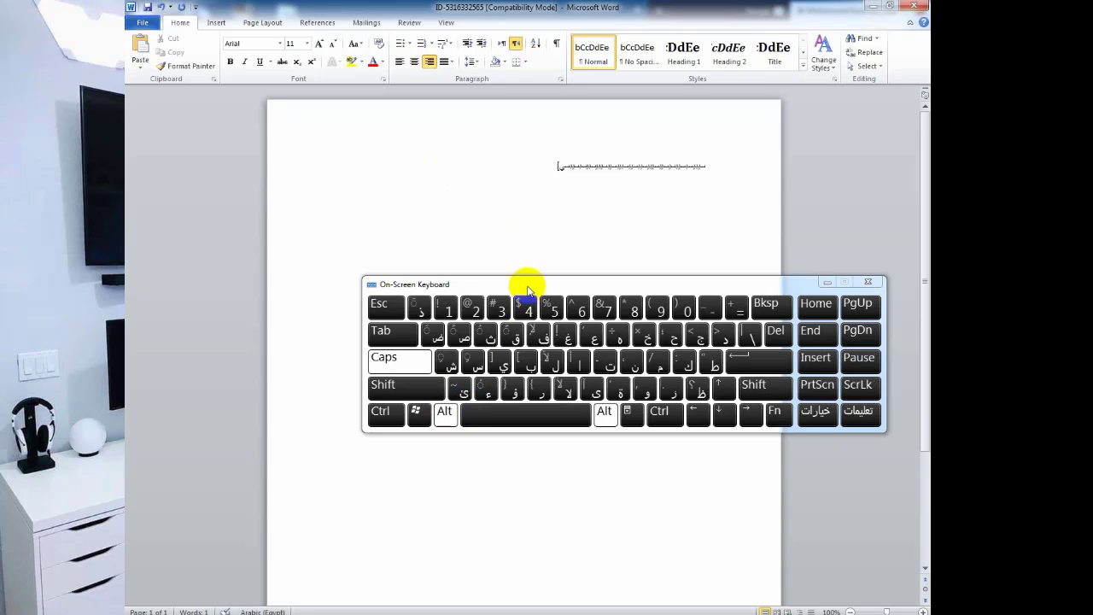
left_click(547, 190)
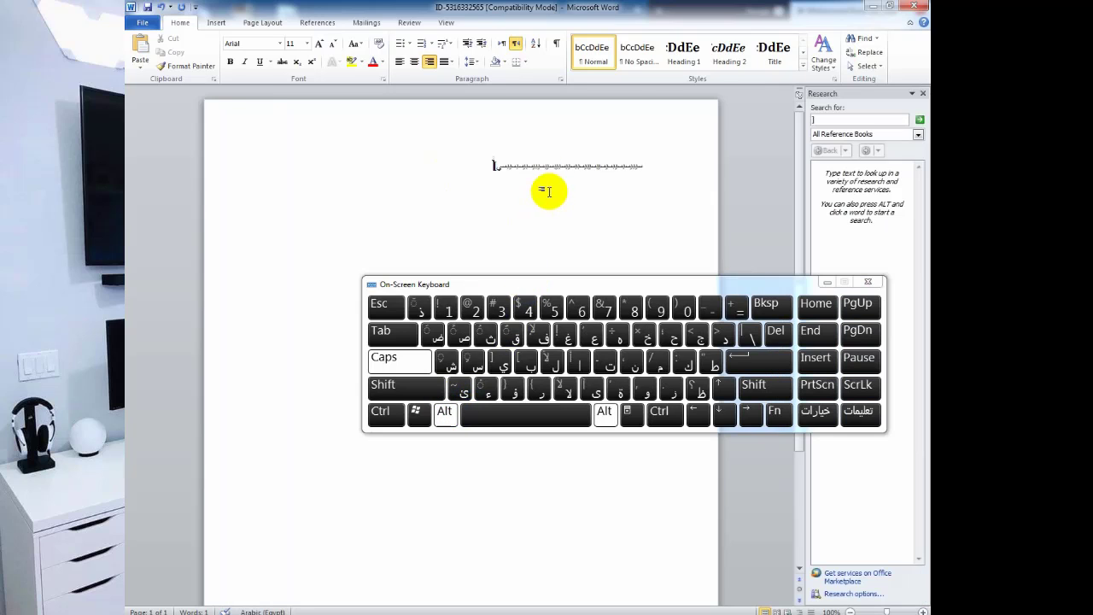
Show and then dismiss Word's ribbon shortcut letters with the keyboard's Alt key.
left_click(453, 413)
left_click(427, 417)
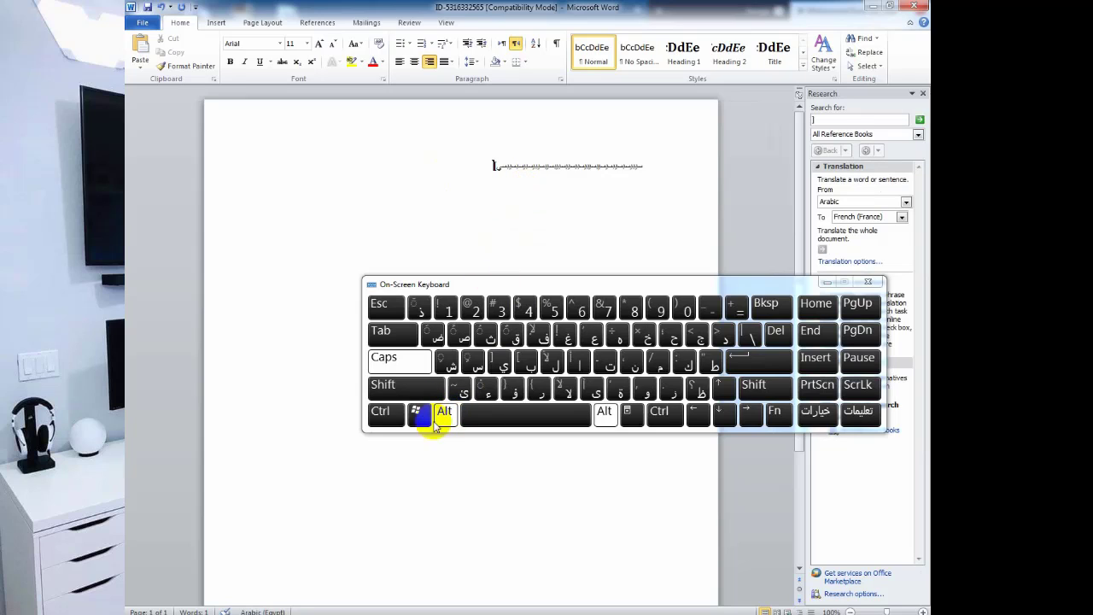
left_click(441, 416)
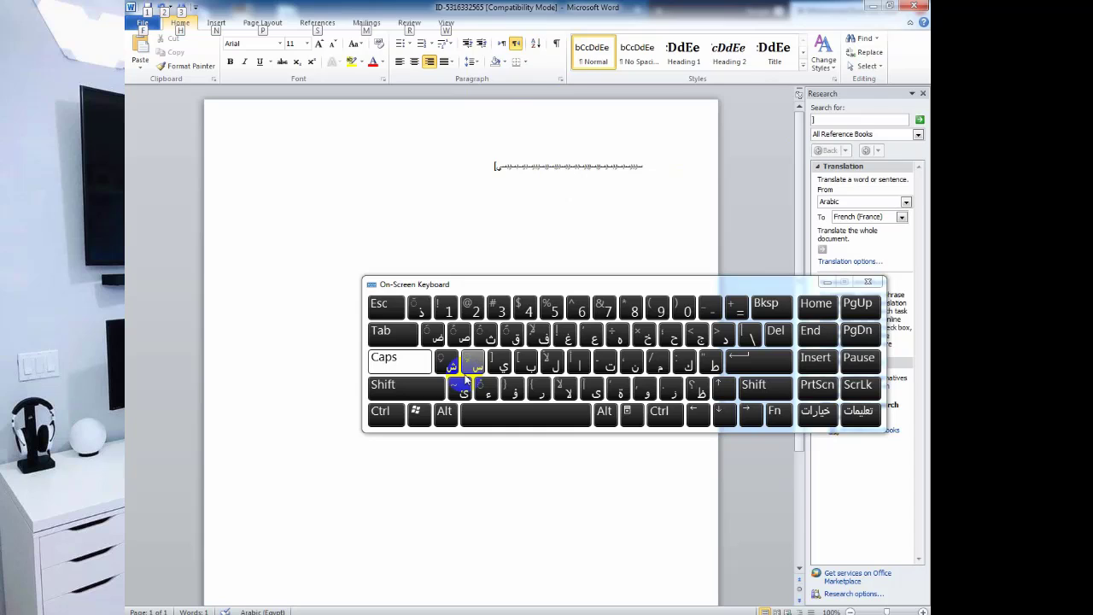
left_click(442, 413)
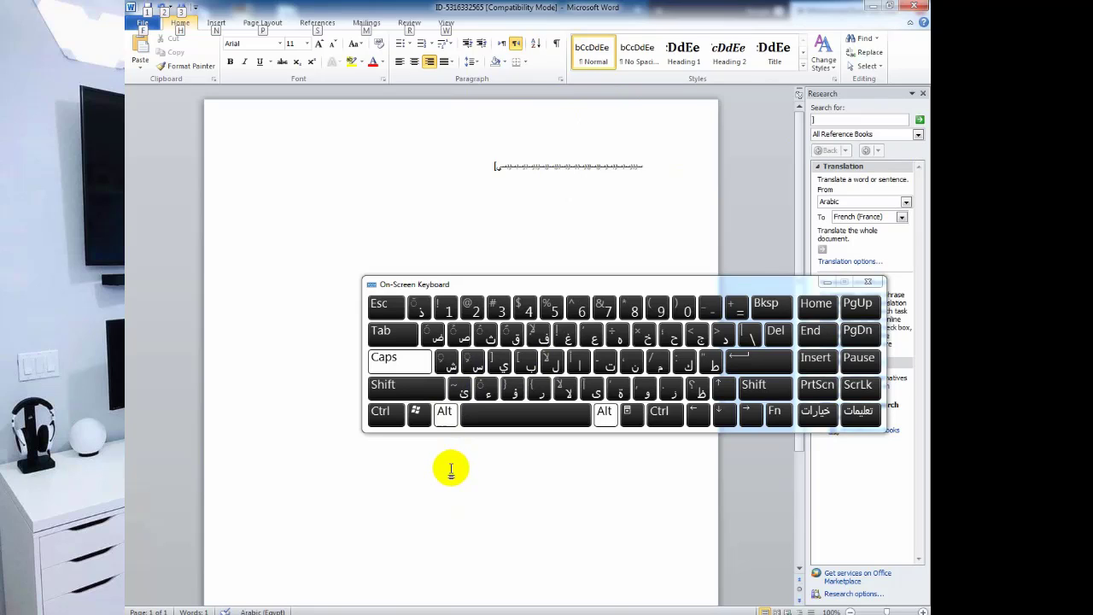
left_click(445, 413)
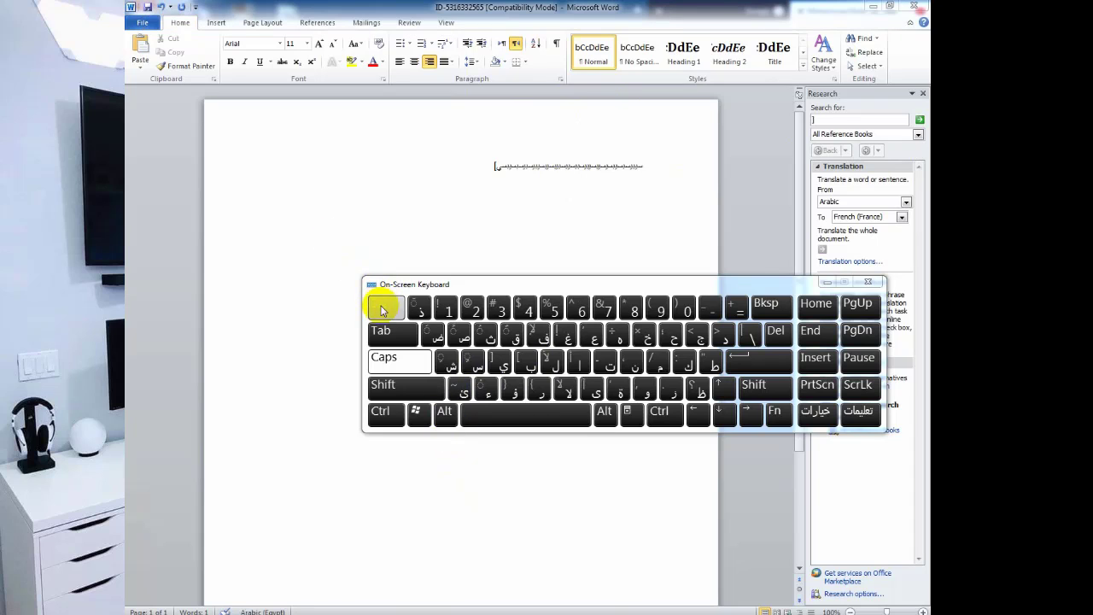
Switch from Word to the Firefox window with Alt+Tab.
left_click(443, 414)
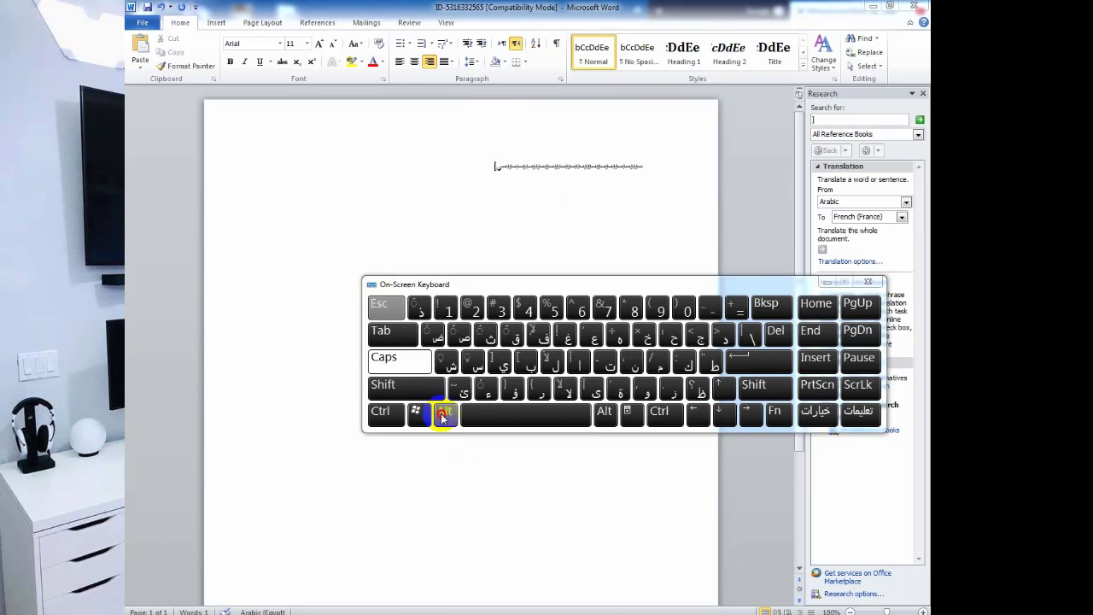
left_click(442, 416)
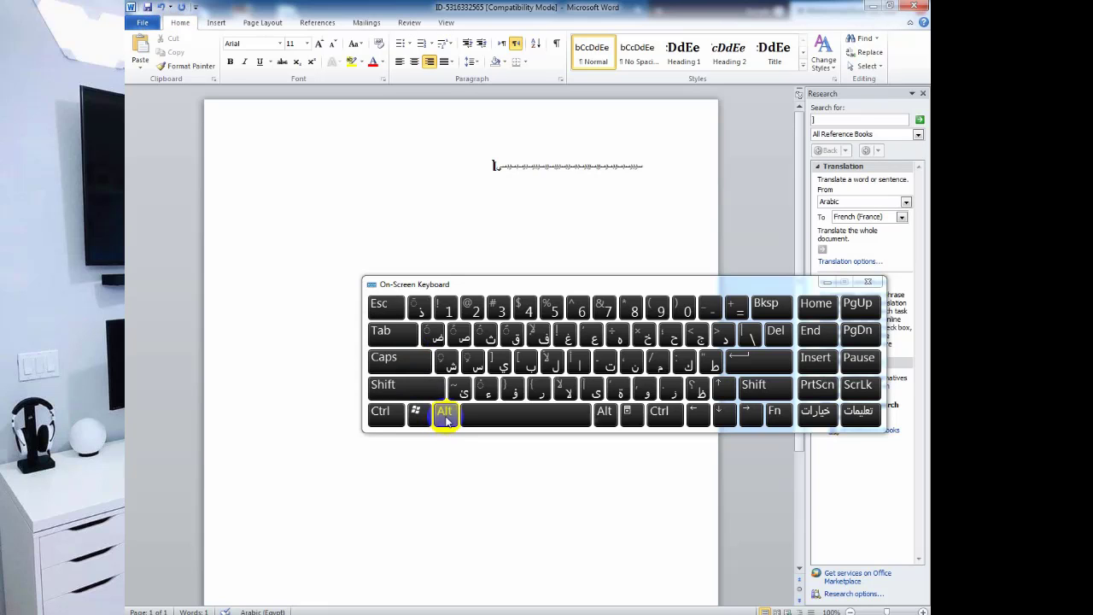
left_click(445, 416)
key("alt+Tab")
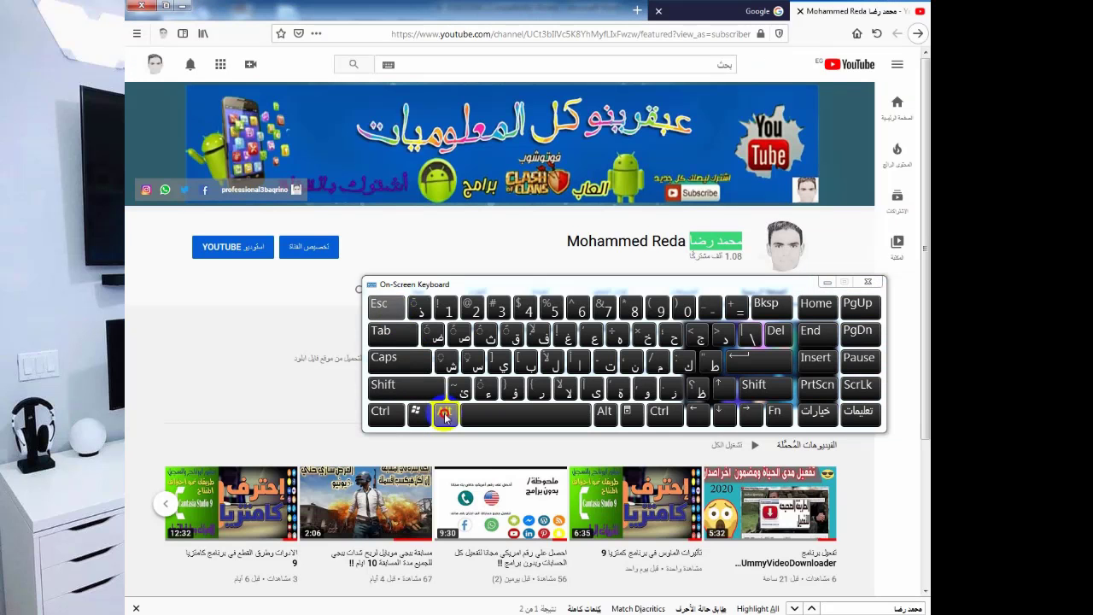
Return to Word with Alt+Esc, then cycle windows to Firefox via the on-screen keyboard.
key("alt+Escape")
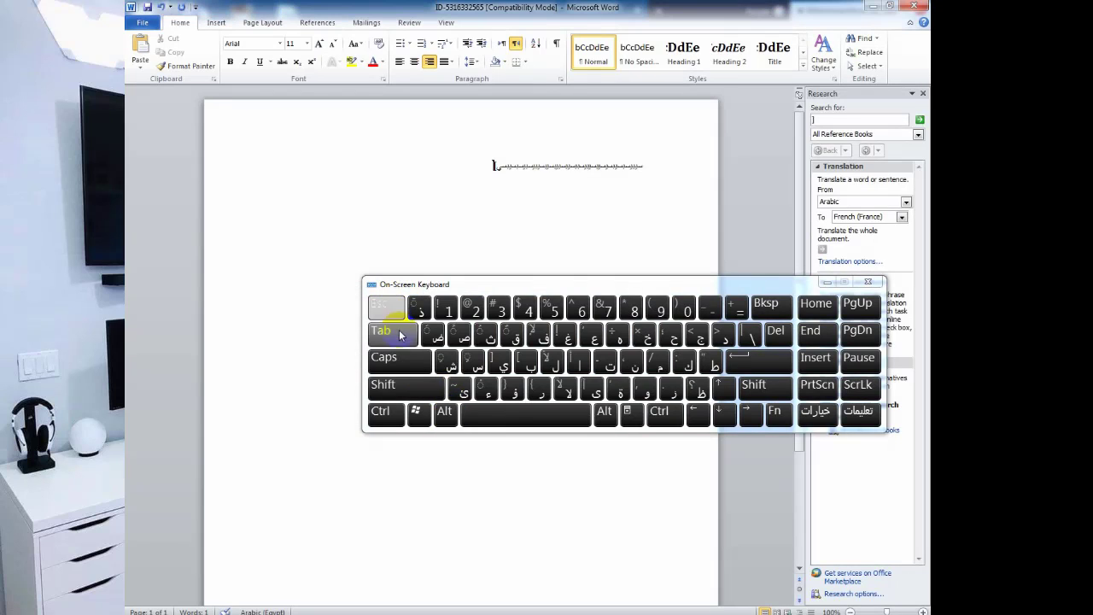
left_click(445, 412)
left_click(384, 305)
left_click(441, 411)
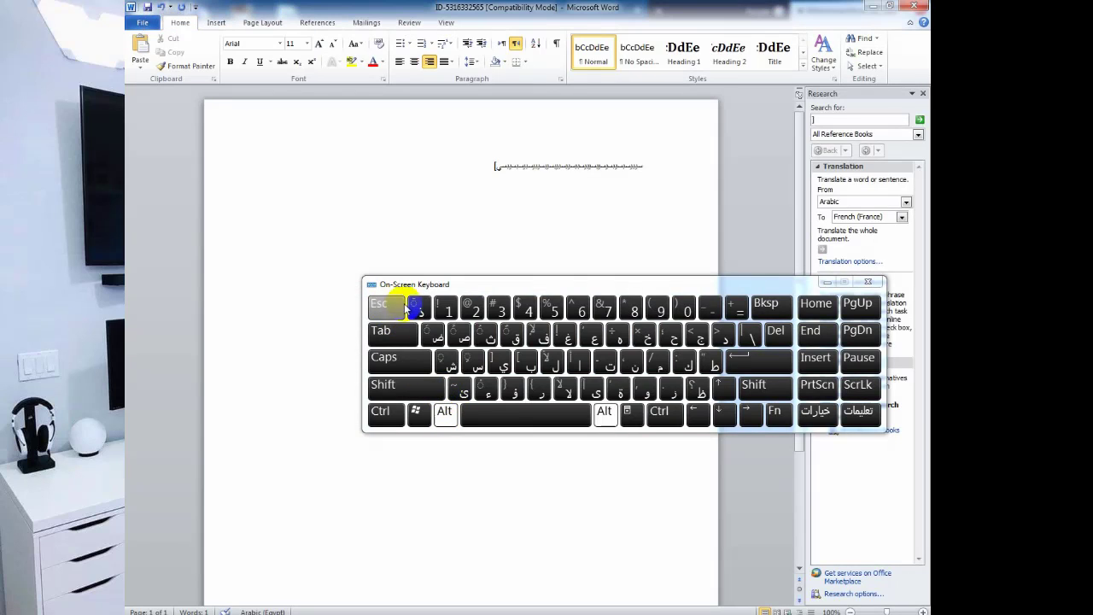
left_click(406, 305)
Bring the Firefox YouTube page forward from the open-windows list and minimize Word.
left_click(444, 412)
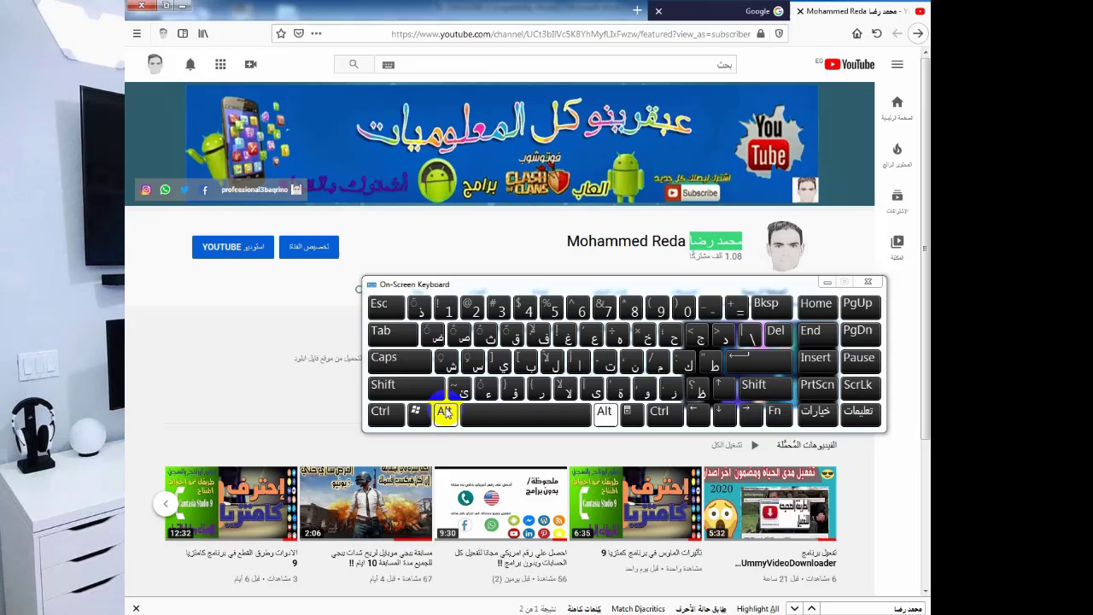
left_click(376, 314)
left_click(444, 412)
left_click(380, 331)
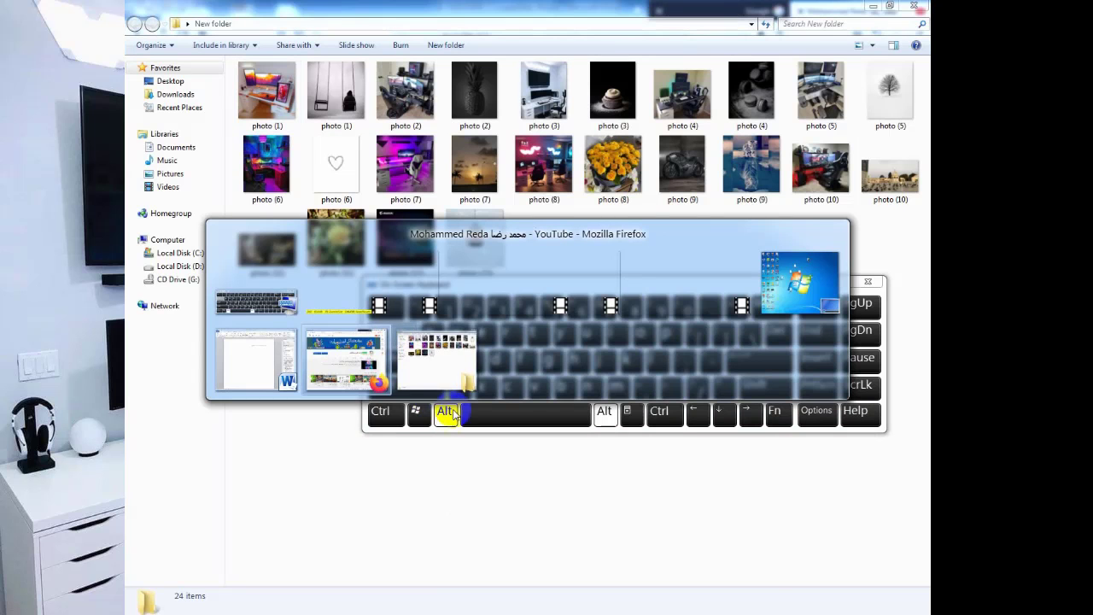
left_click(450, 412)
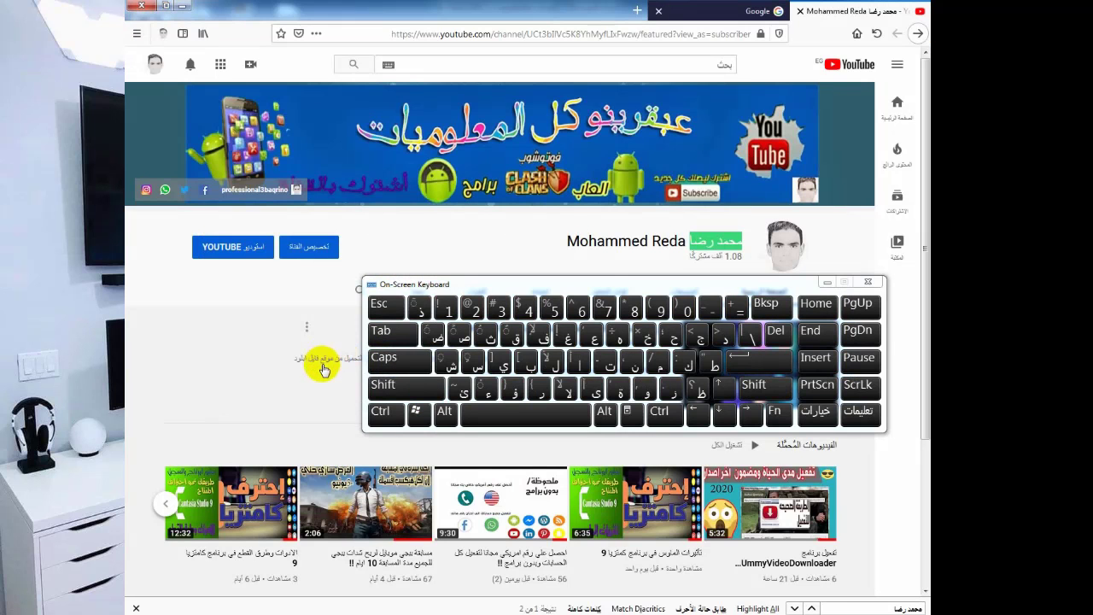
left_click(331, 612)
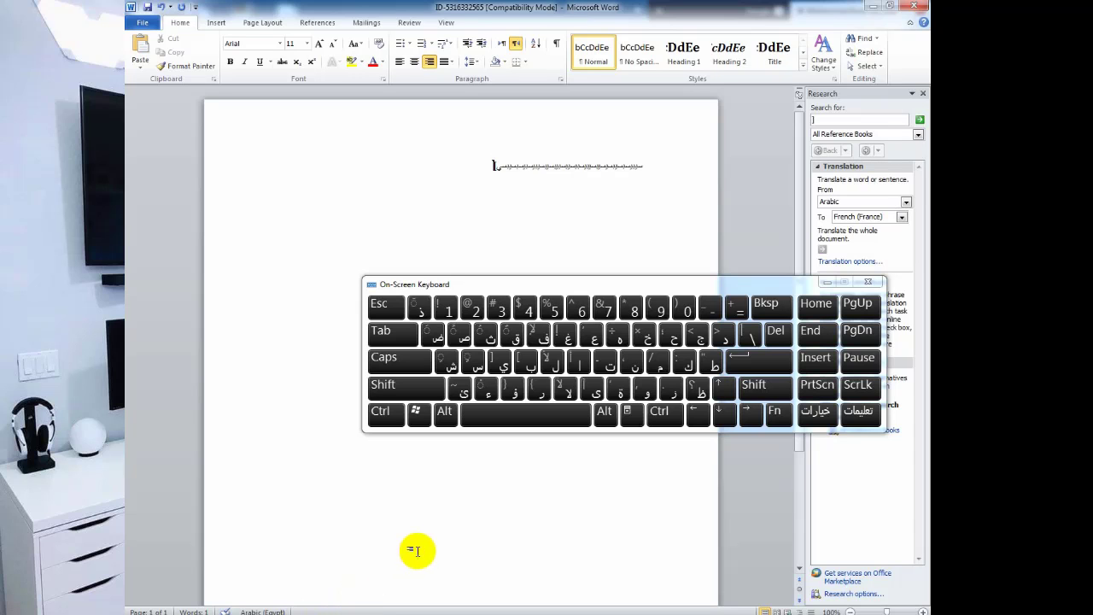
left_click(338, 613)
Show the desktop and select the New Text Document (2) file.
right_click(483, 612)
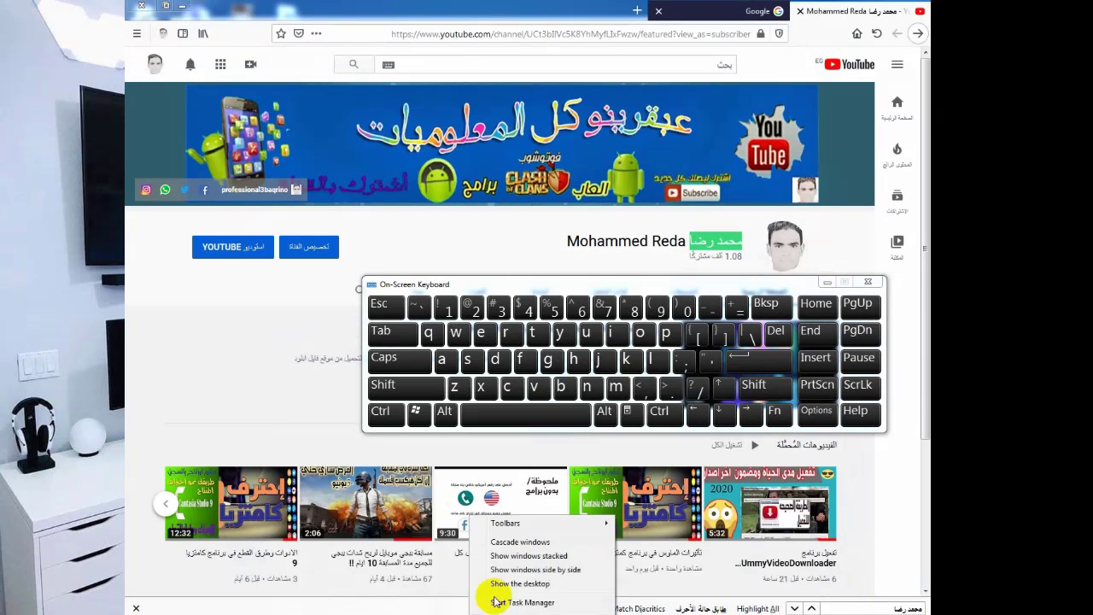
left_click(500, 581)
left_click(521, 232)
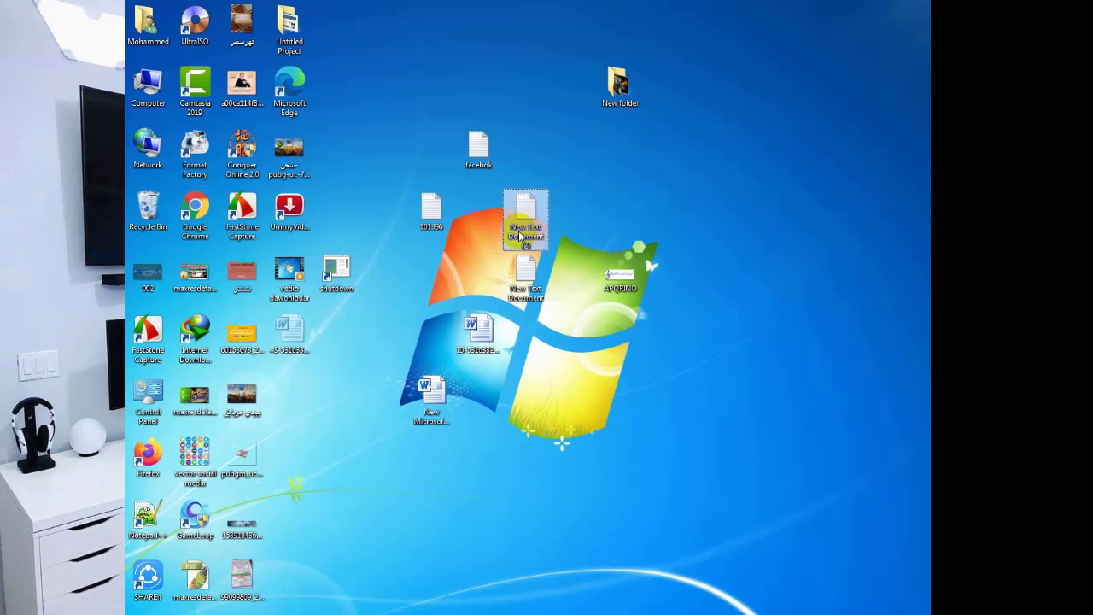
left_click(519, 234)
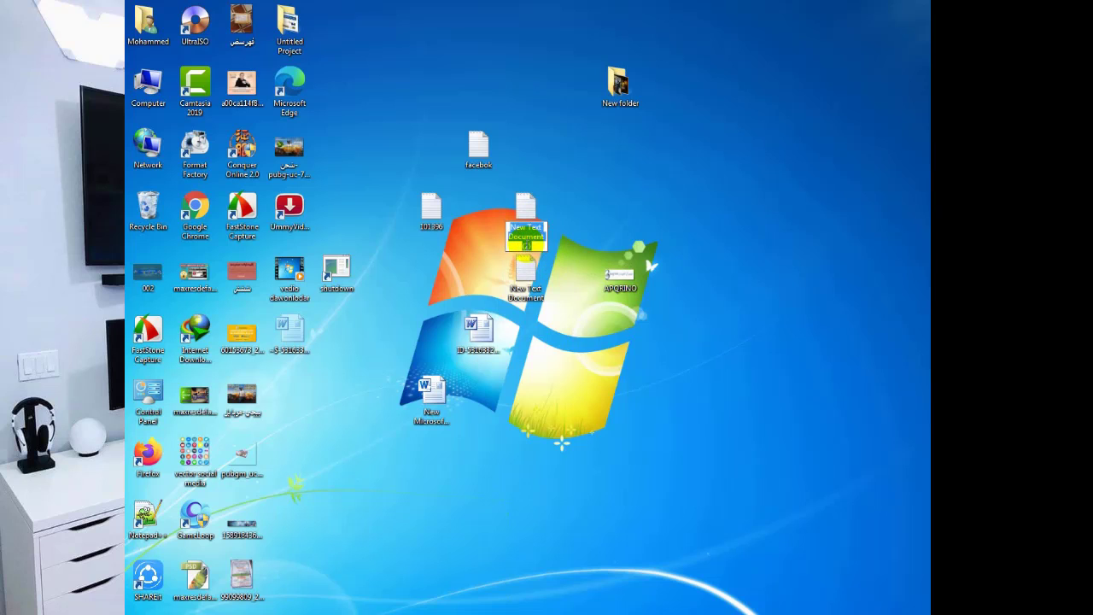
Rename New Text Document (2) through its context menu and confirm the name.
right_click(519, 207)
left_click(552, 516)
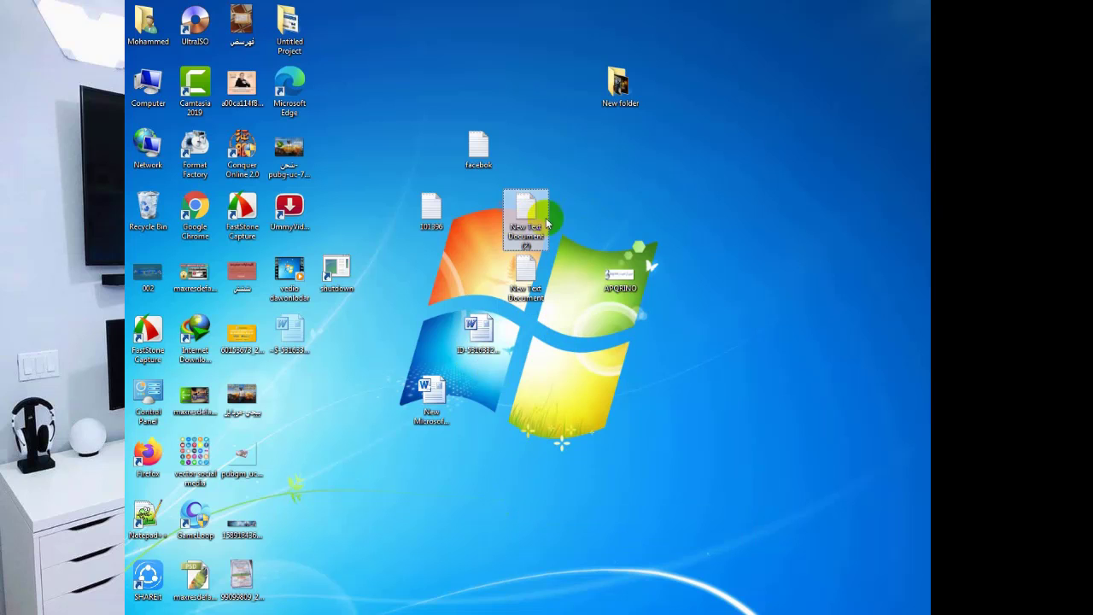
right_click(532, 238)
left_click(557, 521)
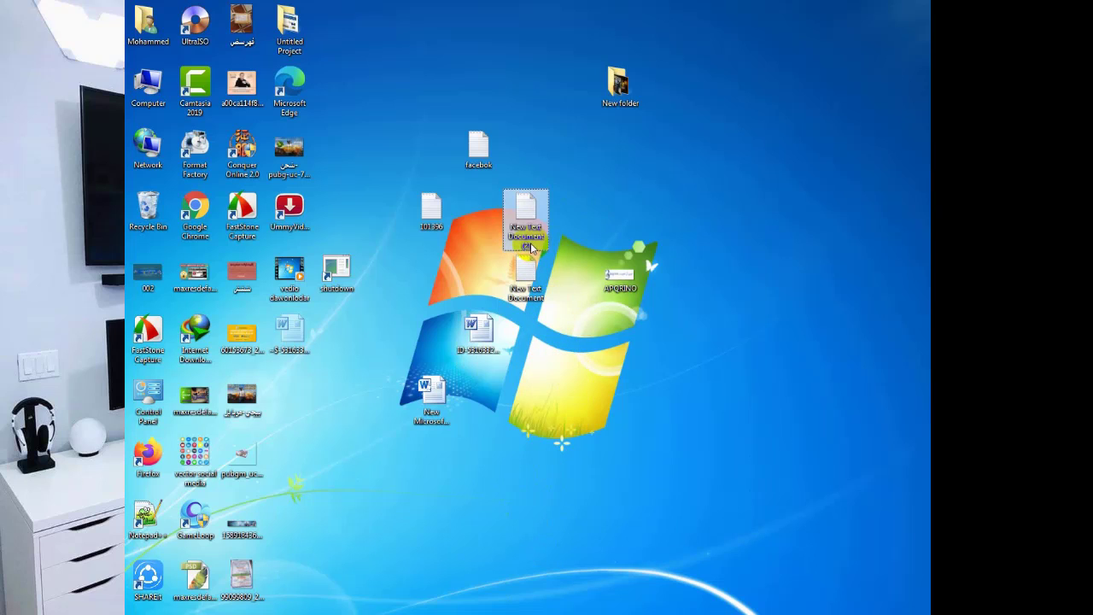
key("Return")
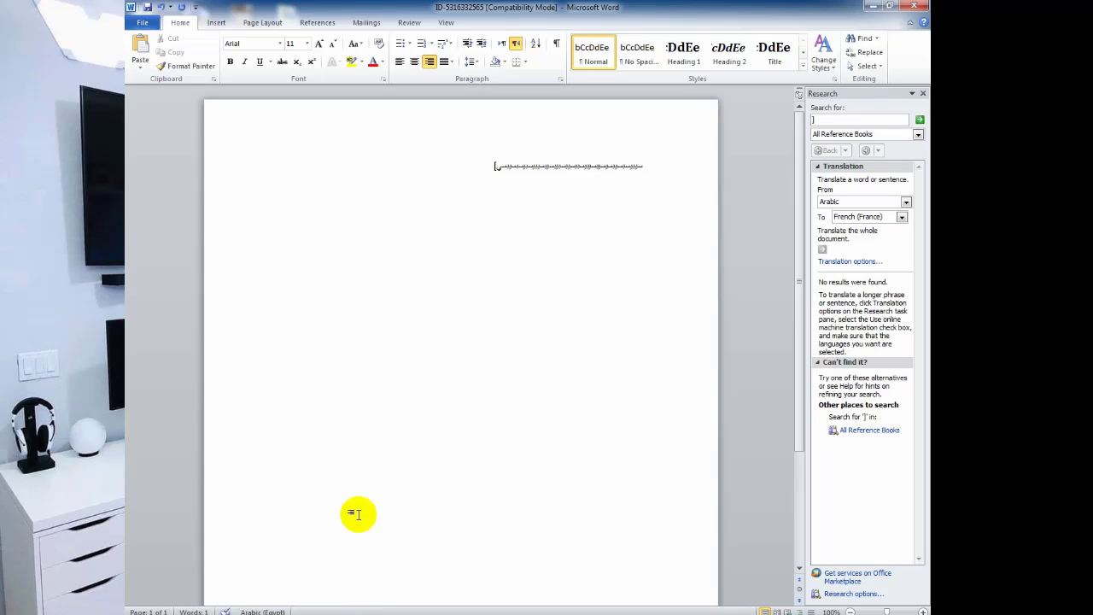
Select the garbled diacritic text line at the top and delete it with Backspace.
left_click(481, 182)
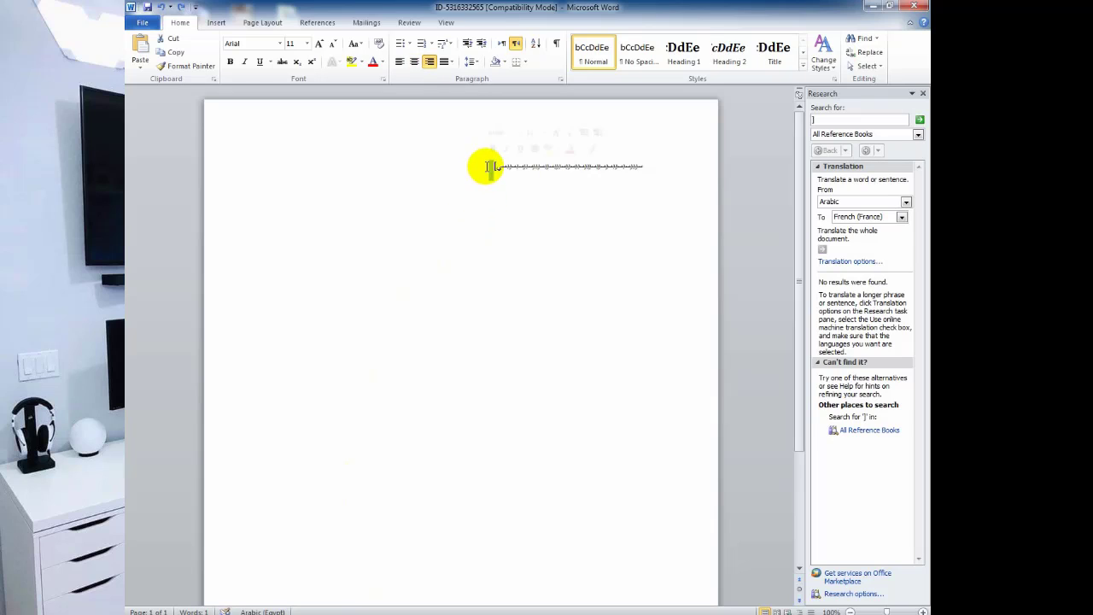
triple_click(489, 166)
key("BackSpace")
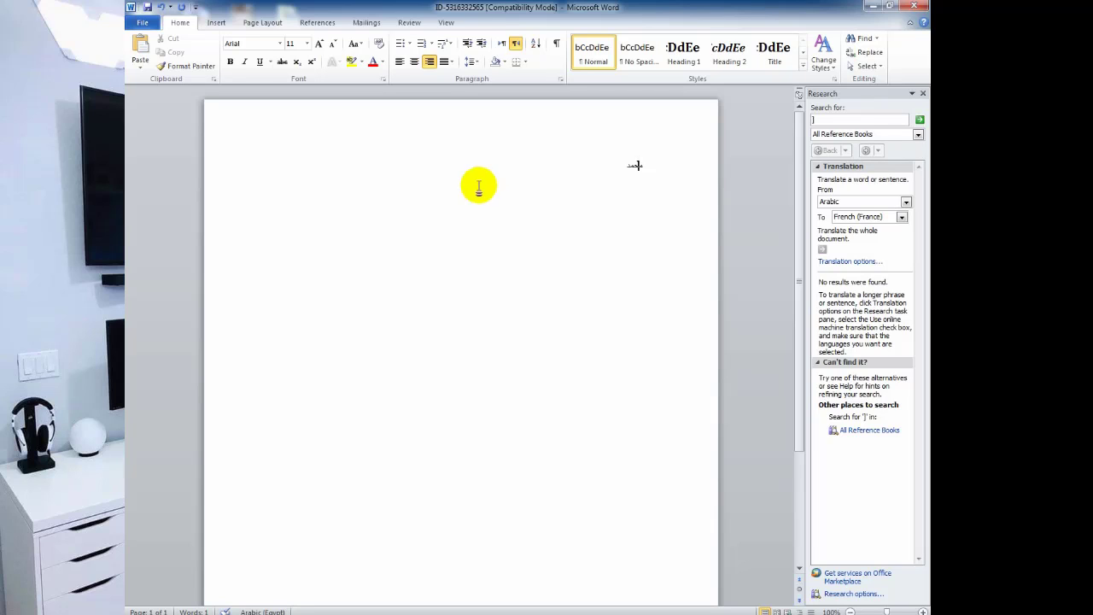
Using the shifted On-Screen Keyboard, add a damma over the first letter to form مُحمد.
left_click(368, 611)
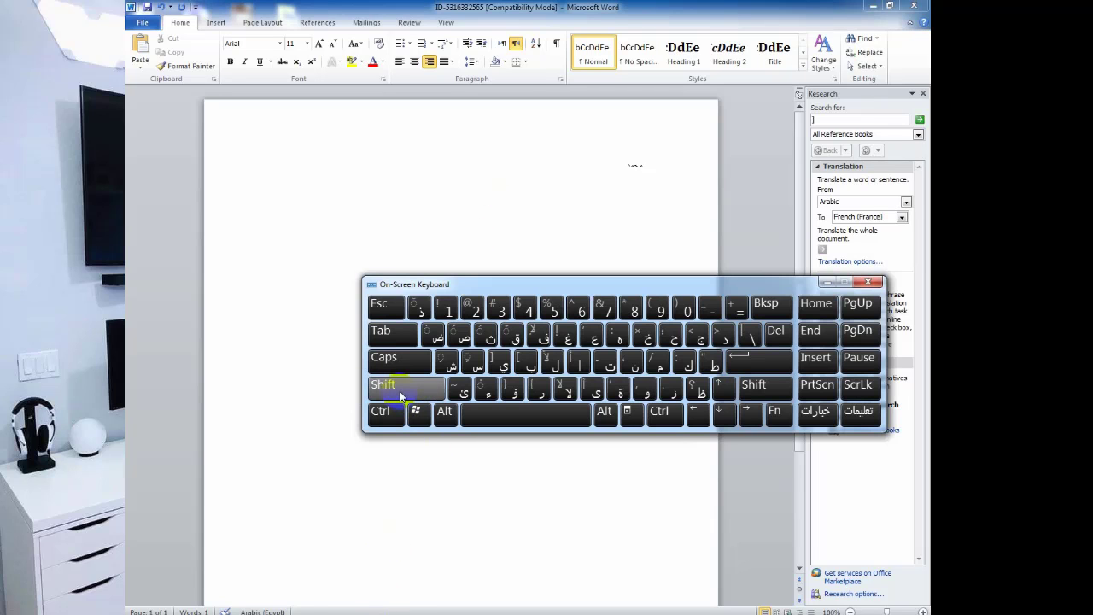
left_click(400, 394)
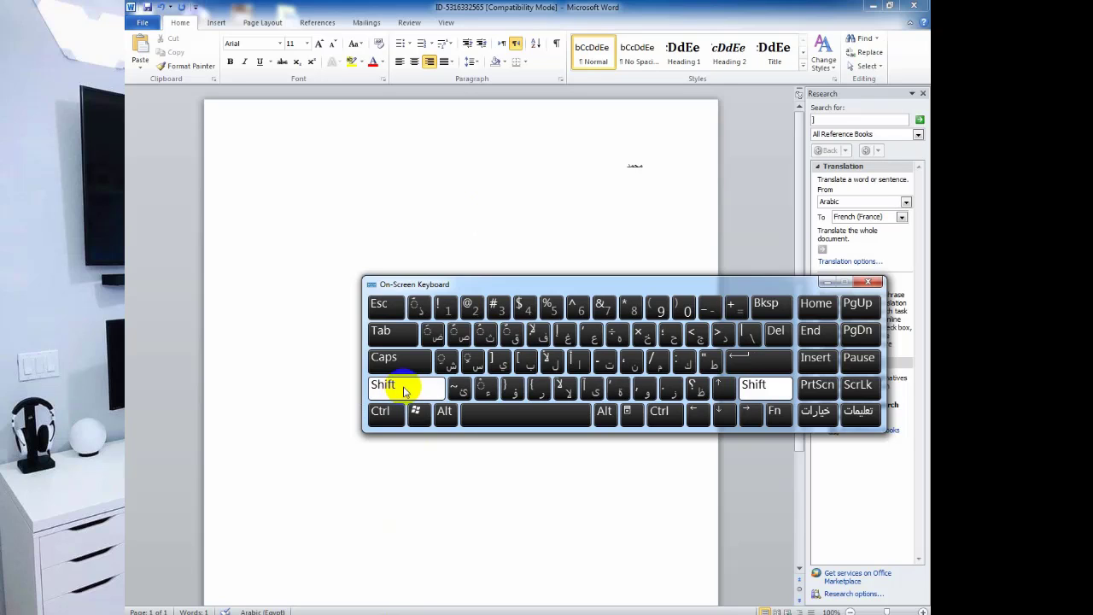
left_click(486, 338)
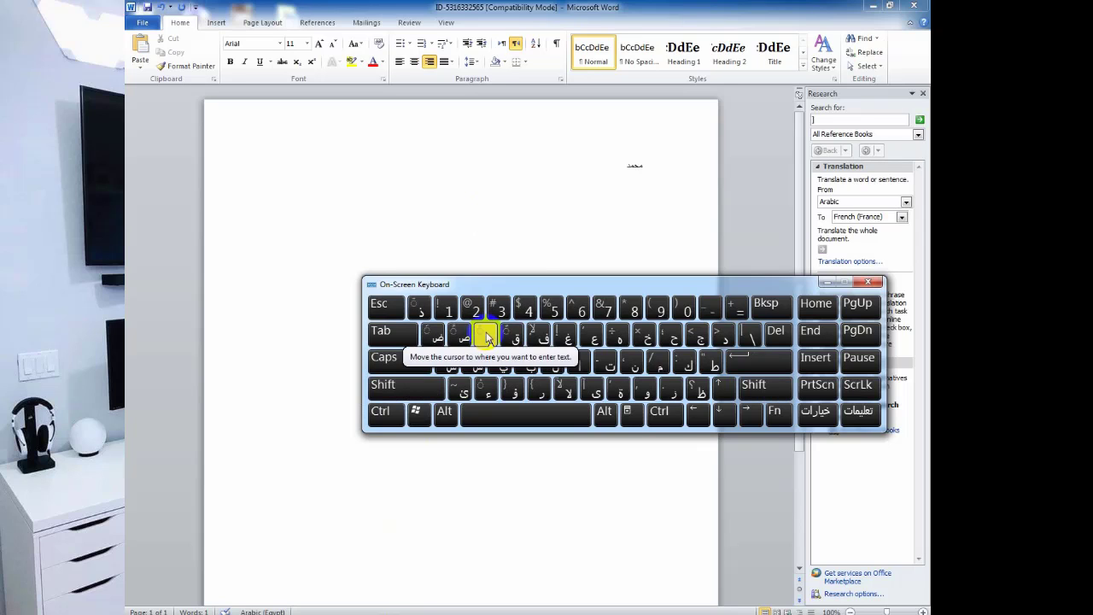
left_click(637, 166)
key("shift")
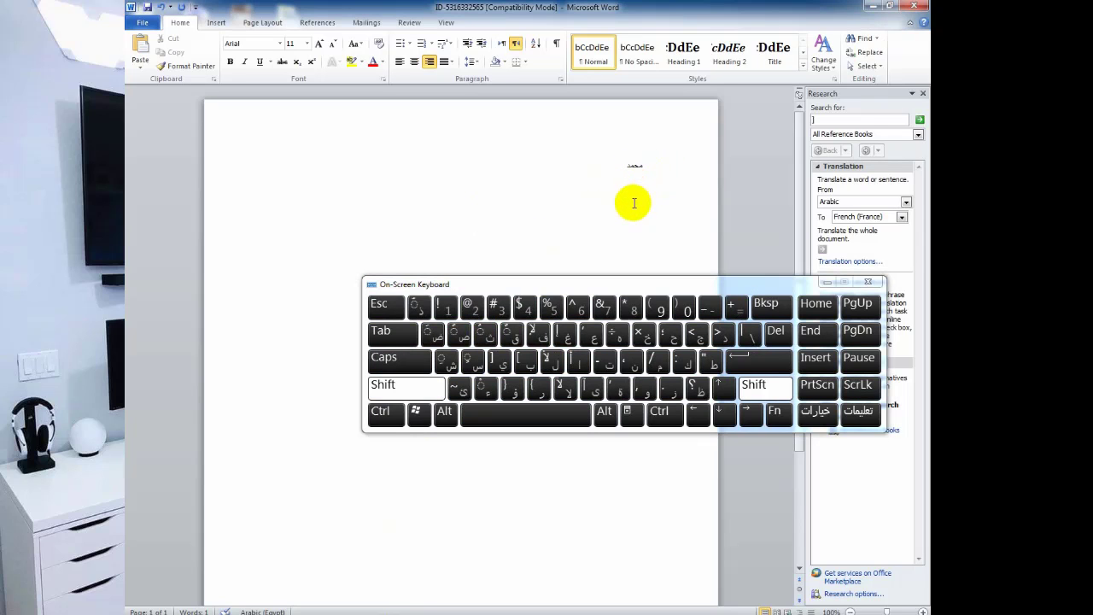
type("ُ")
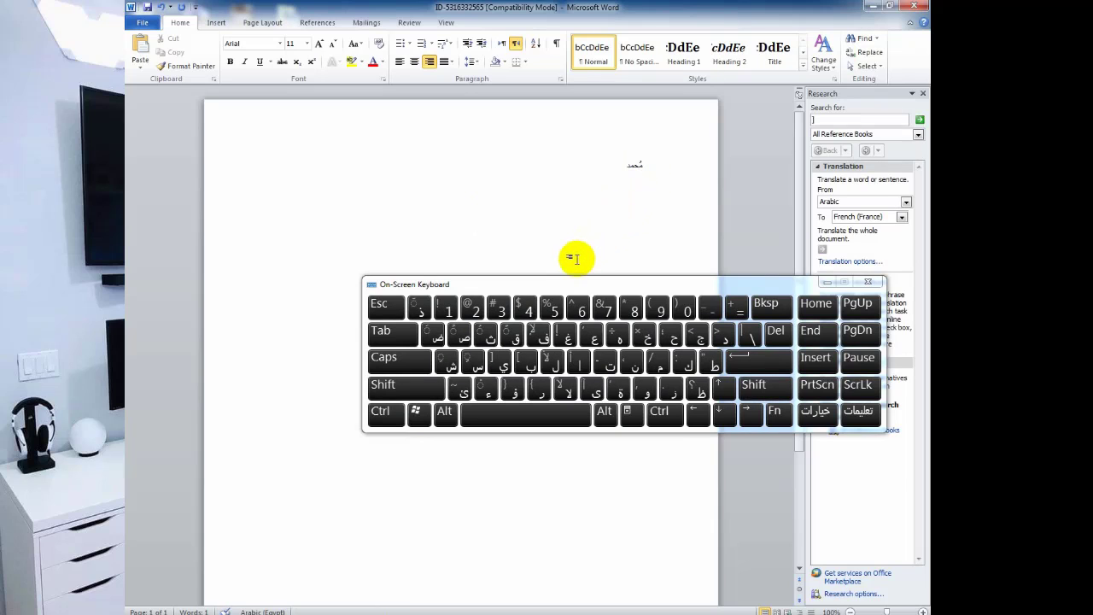
Add a run of repeated diacritic marks after the word مُحمد from the shifted keyboard.
left_click(616, 170)
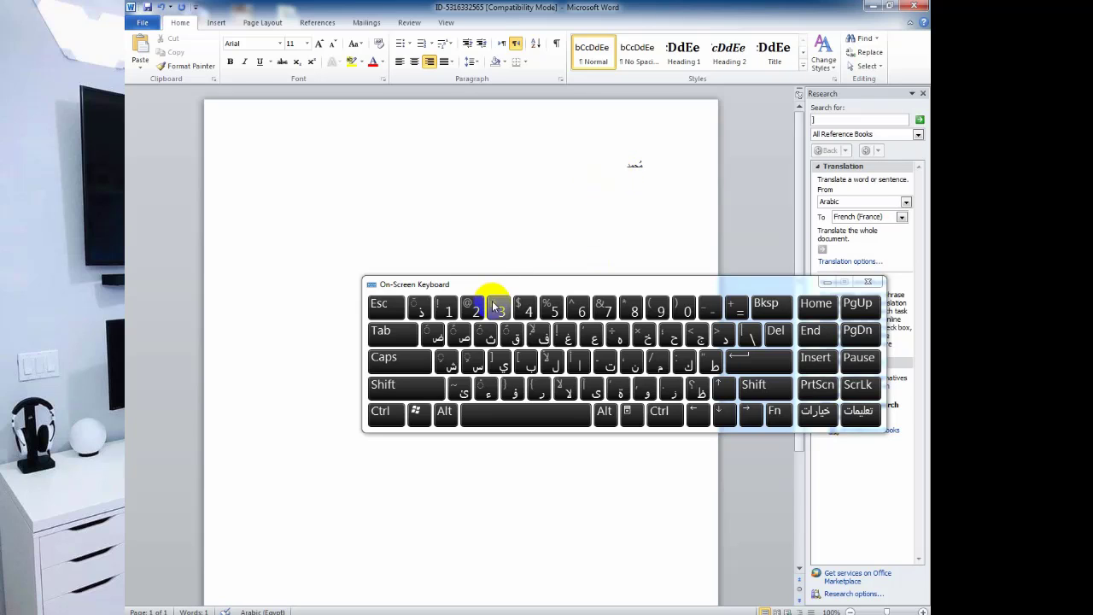
key("shift")
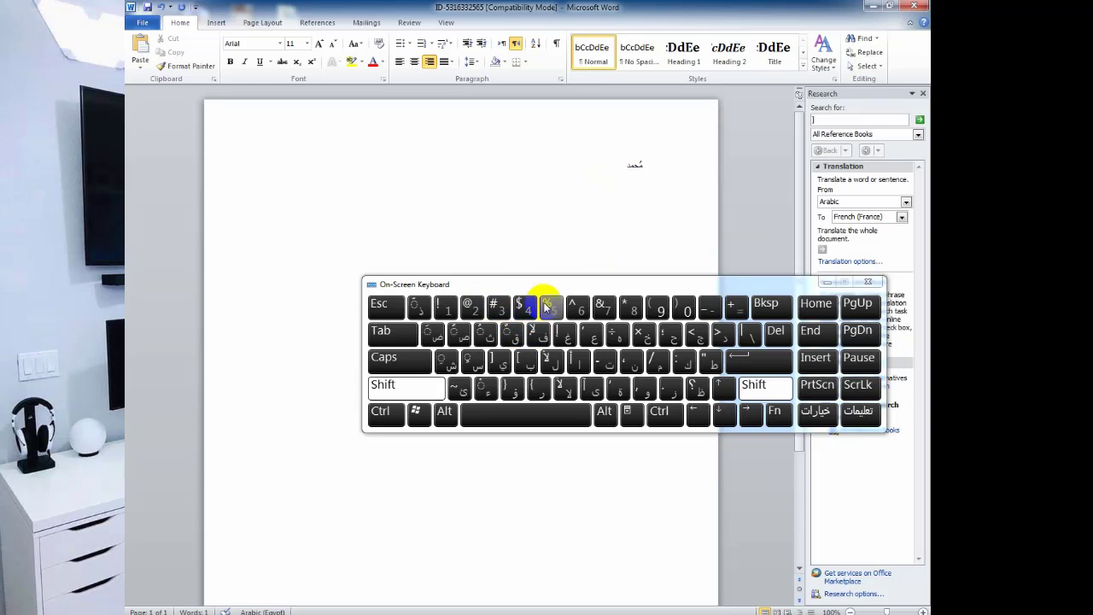
left_click(551, 306)
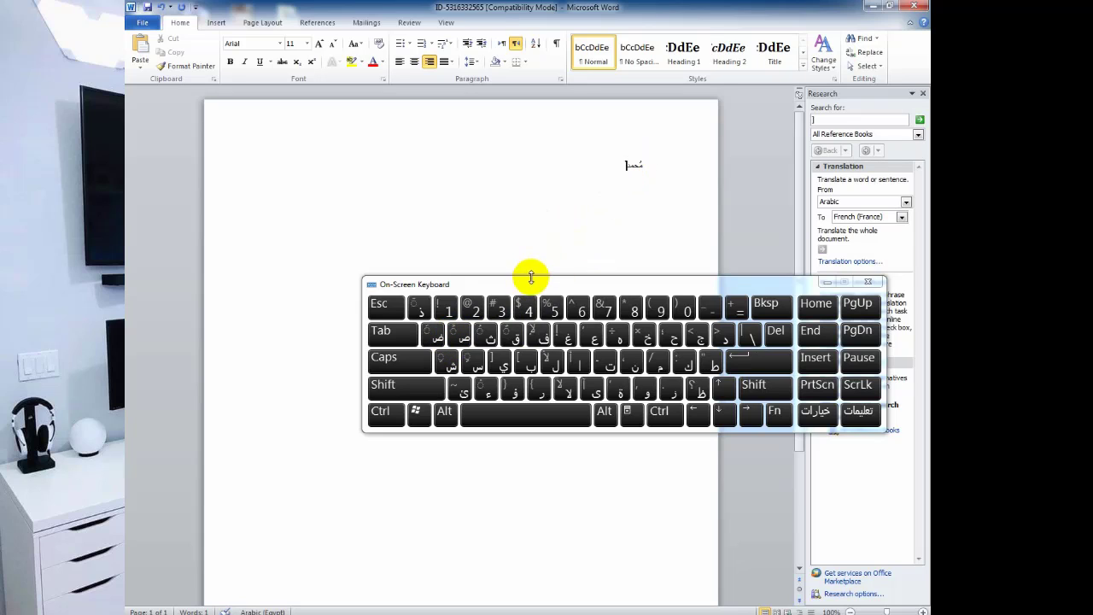
key("shift")
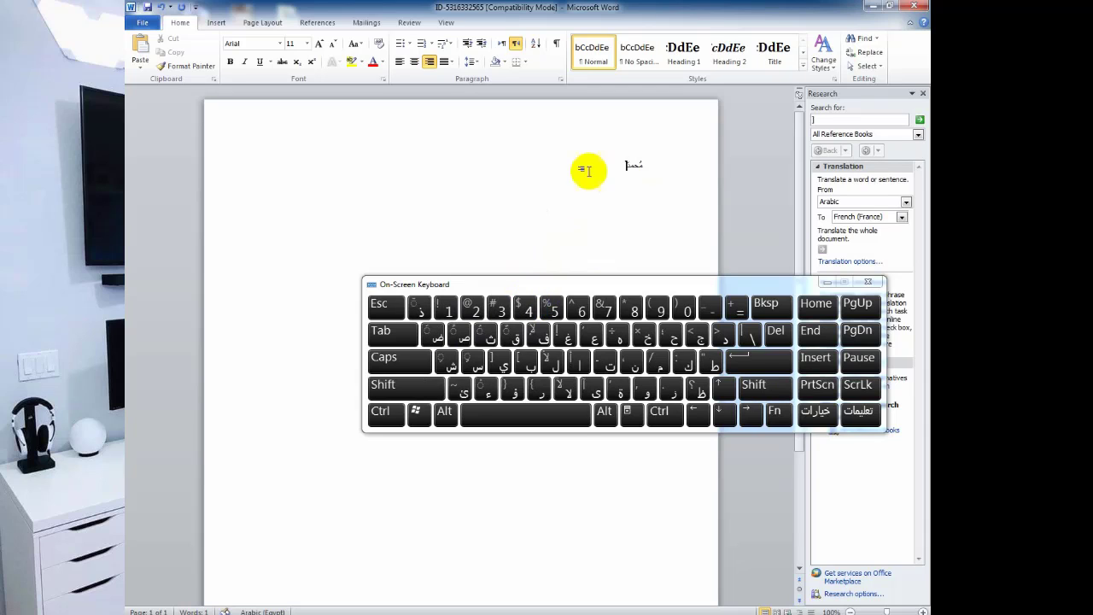
key("shift")
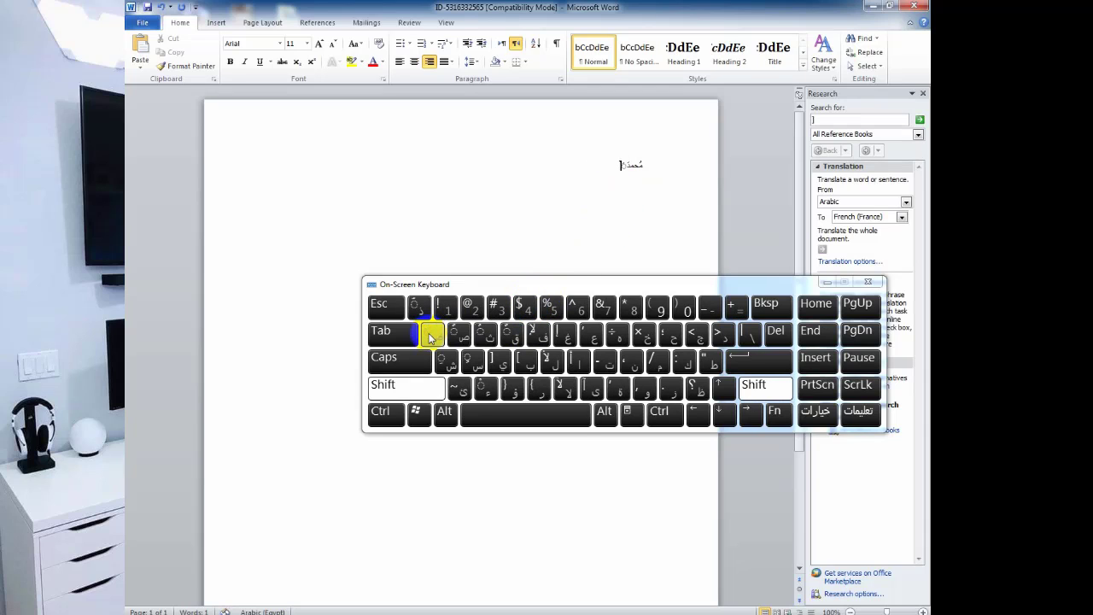
left_click(429, 333)
left_click(429, 333)
left_click(430, 337)
left_click(429, 336)
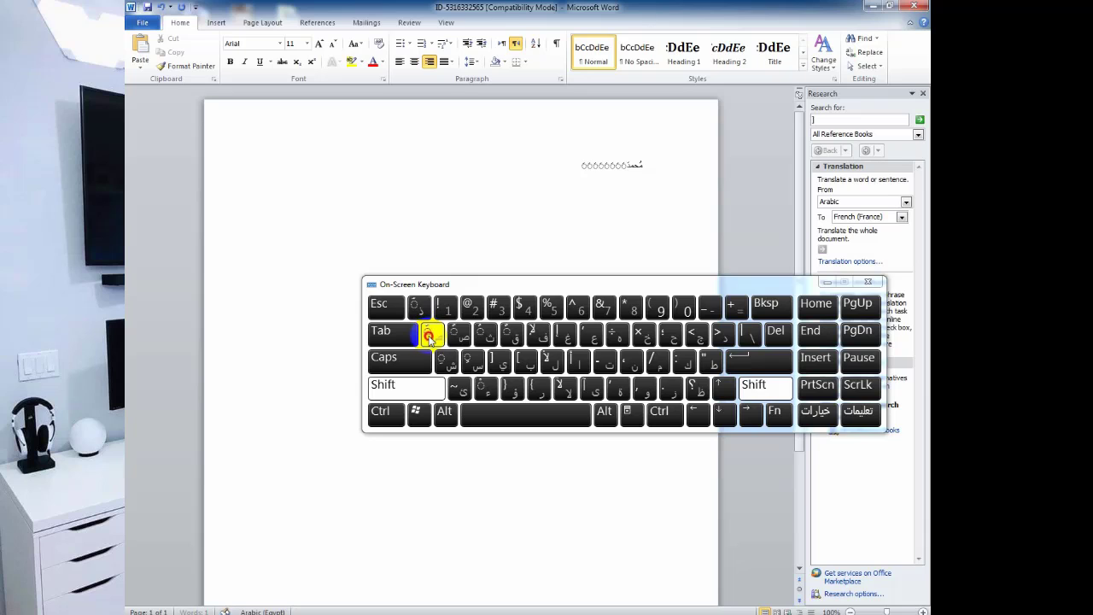